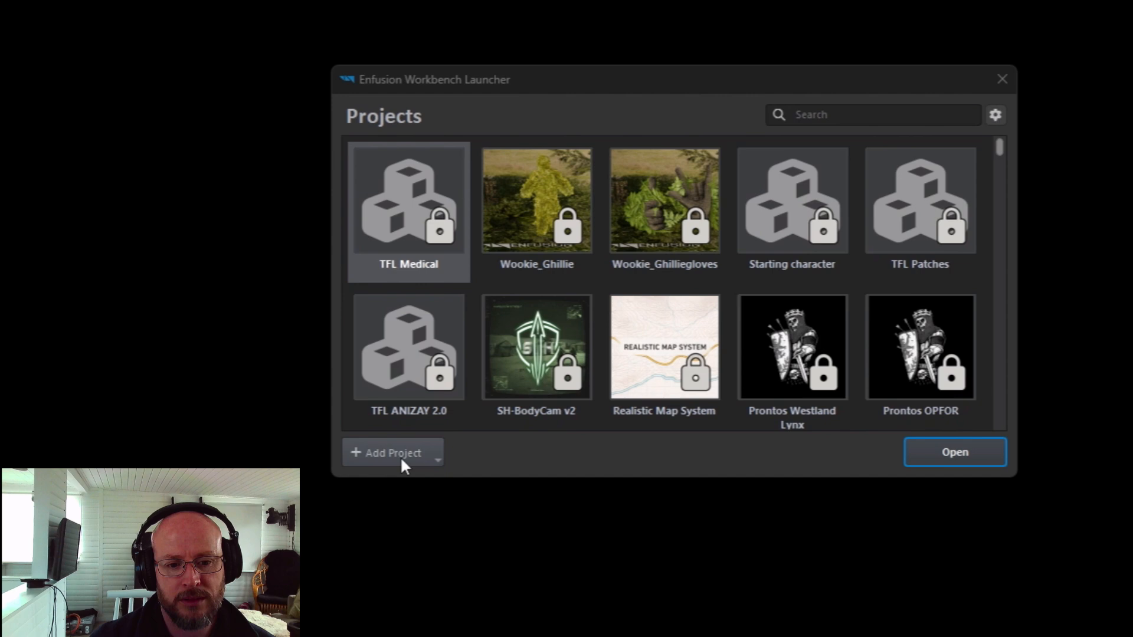
# Start a new project and enter Capture And hold as its project name.
pyautogui.click(441, 406)
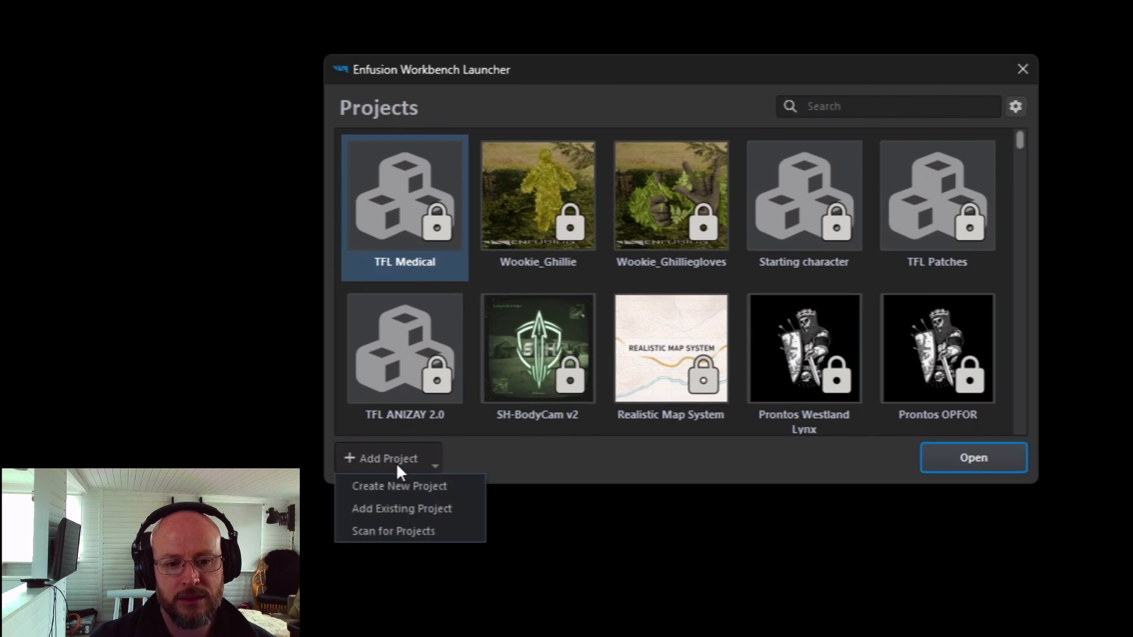
pyautogui.click(402, 493)
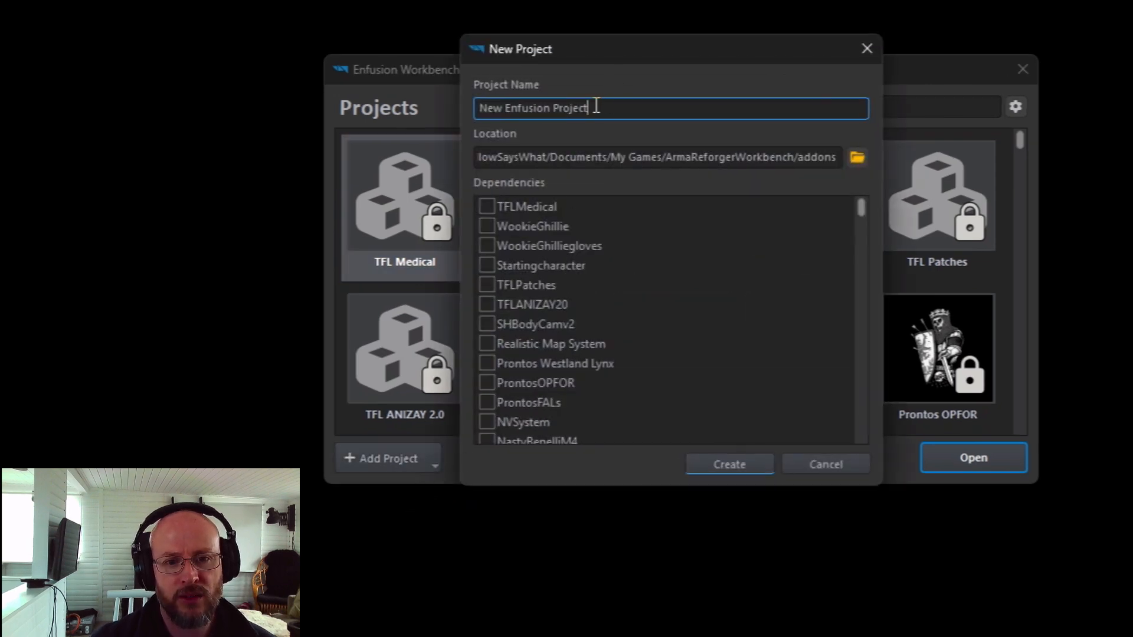
pyautogui.moveTo(593, 108); pyautogui.dragTo(450, 101)
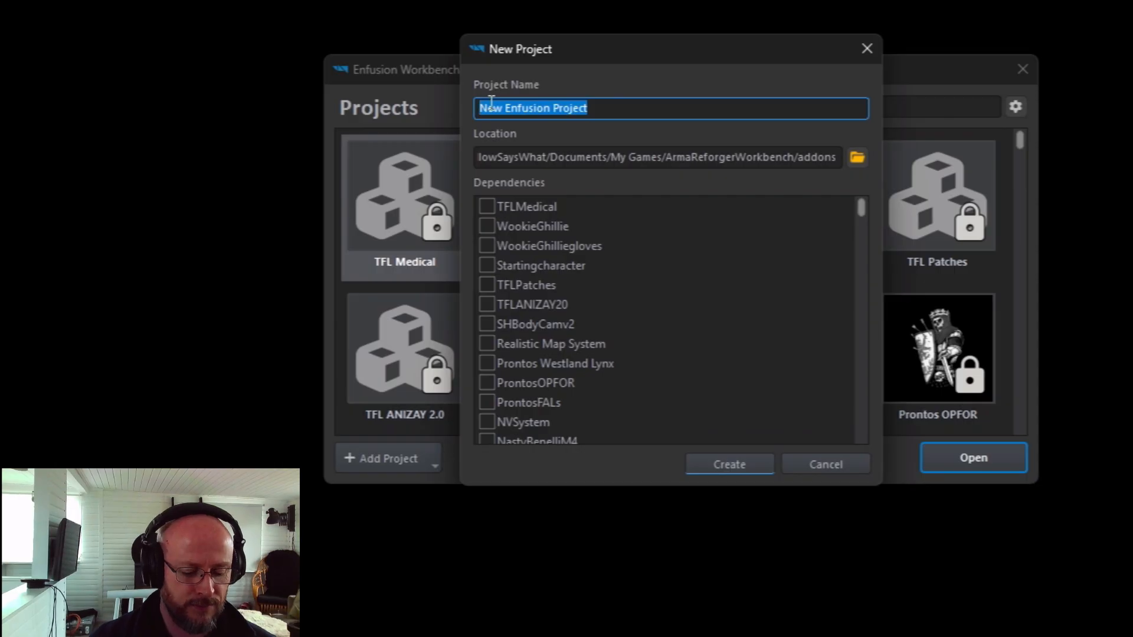
pyautogui.write('Capture')
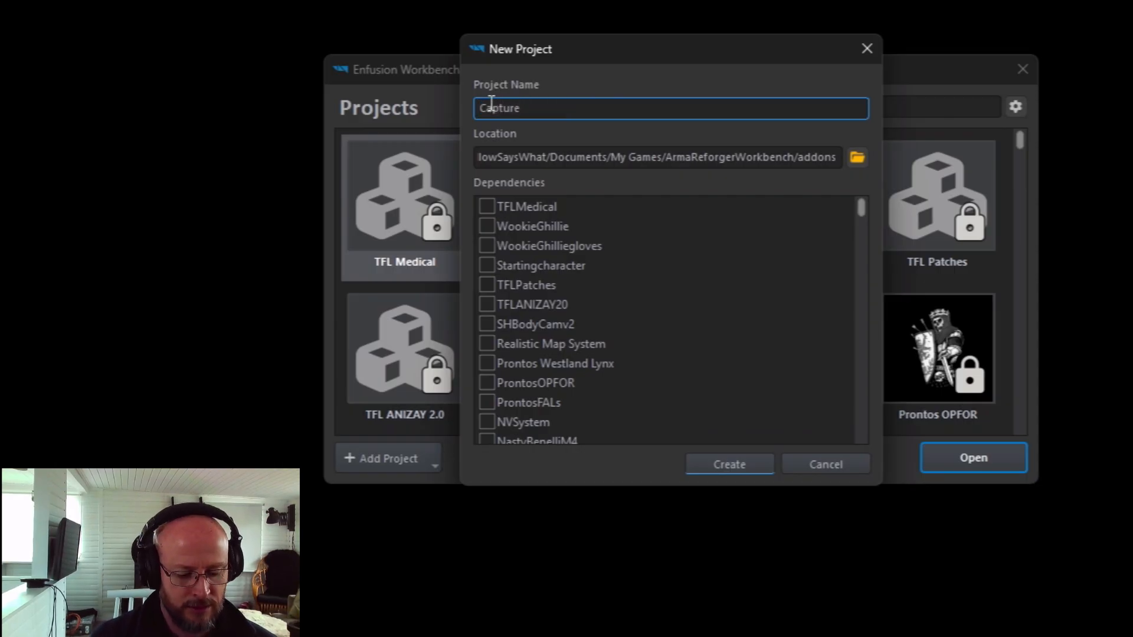
pyautogui.write(' And ')
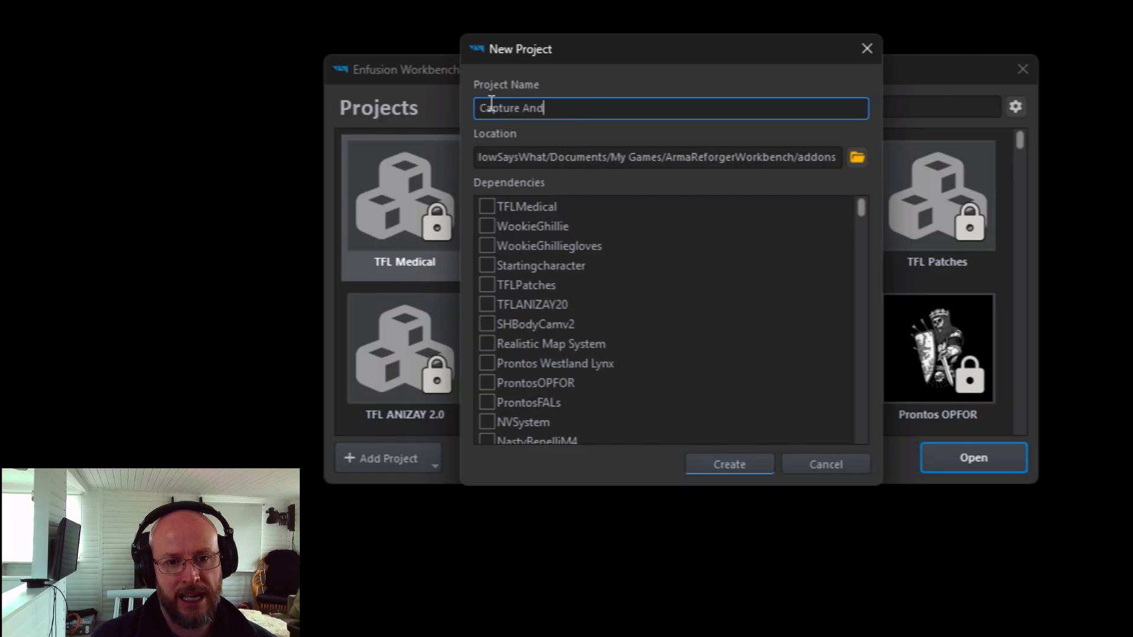
pyautogui.write('hold')
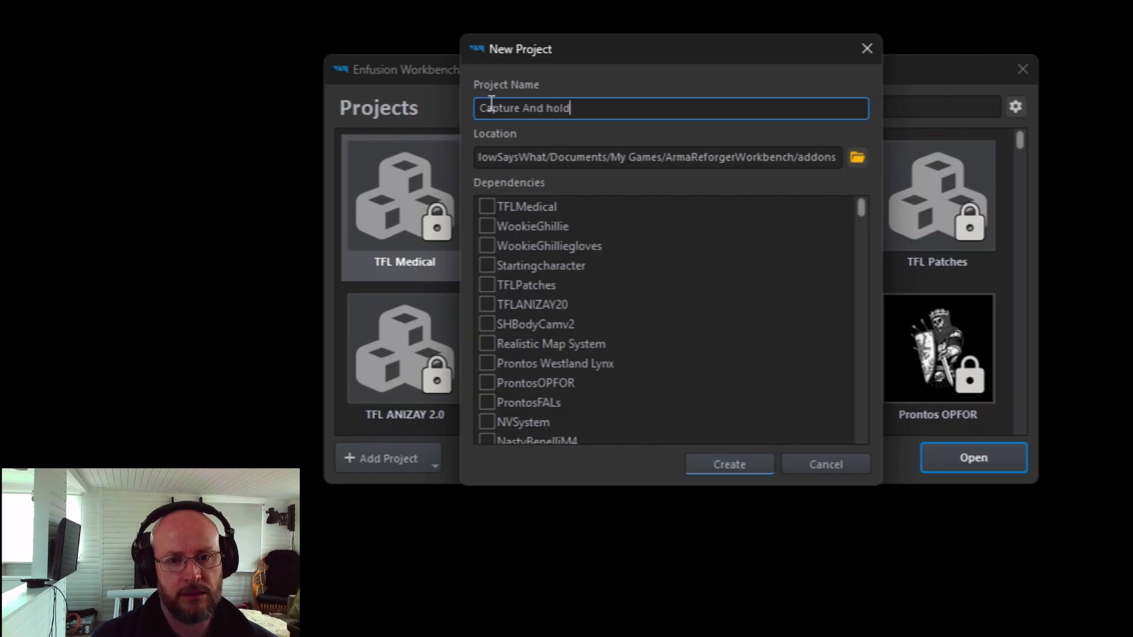
# Correct the project name to CaptureAndHold by capitalising the last word and removing the spaces.
pyautogui.press('Left')
pyautogui.press('Left')
pyautogui.press('Left')
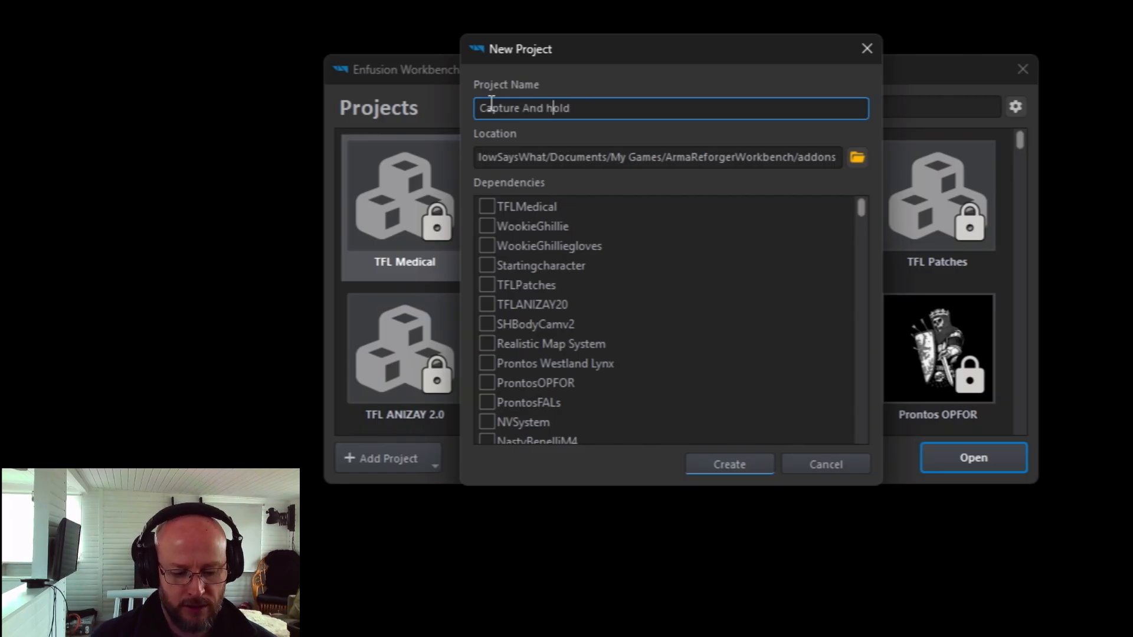
pyautogui.press('BackSpace')
pyautogui.write('H')
pyautogui.press('Left')
pyautogui.press('Left')
pyautogui.press('Left')
pyautogui.press('Left')
pyautogui.press('Left')
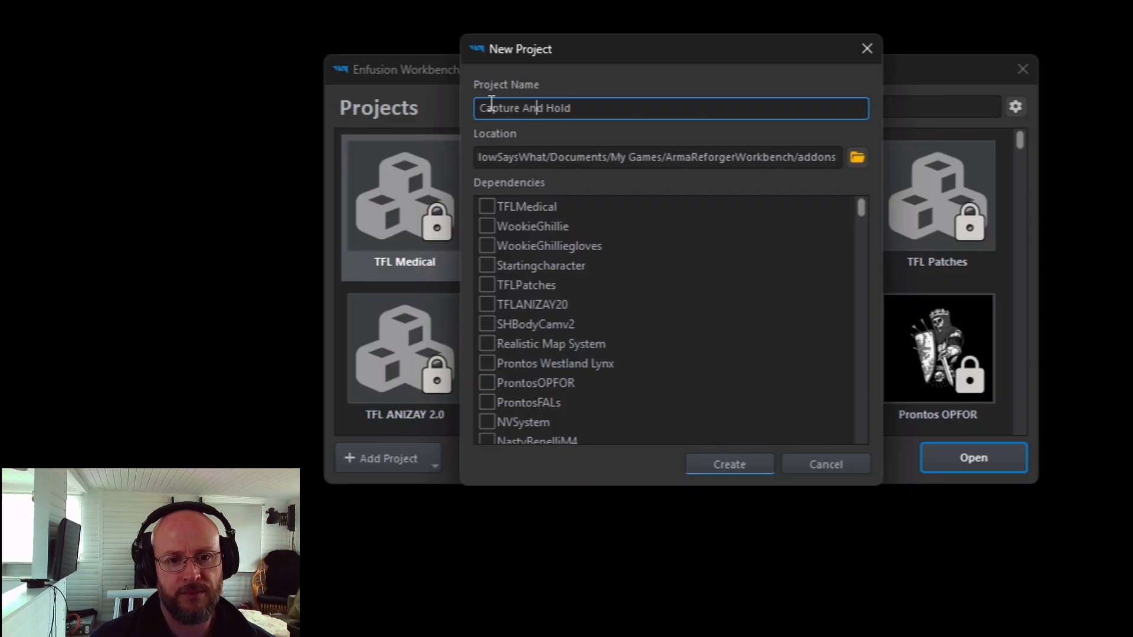
pyautogui.press('BackSpace')
pyautogui.press('Right')
pyautogui.press('Right')
pyautogui.press('Right')
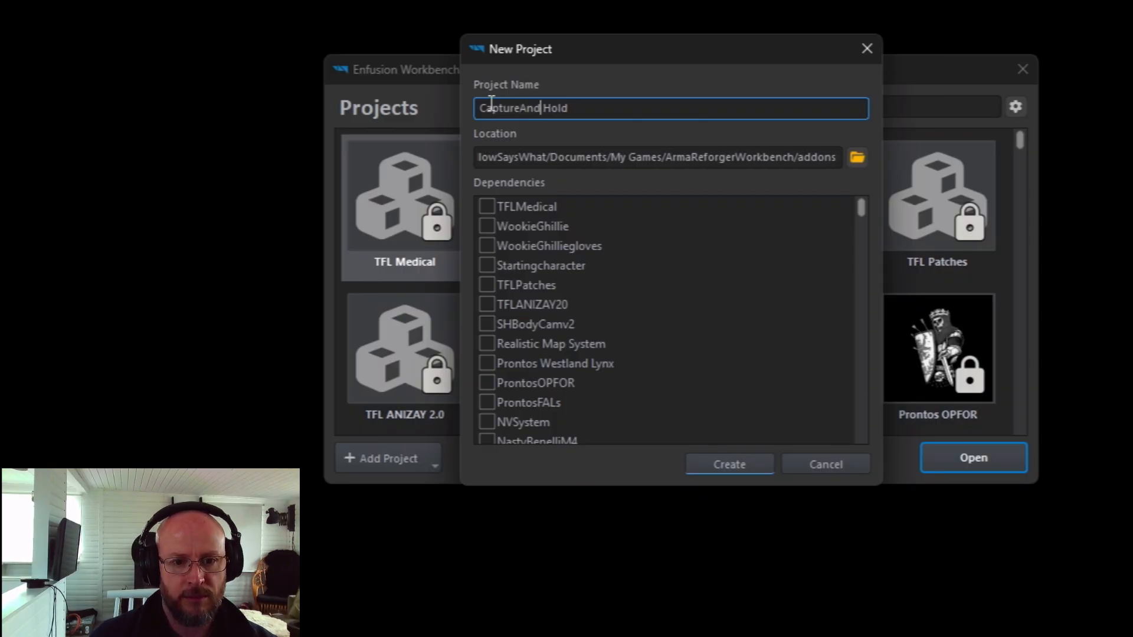
pyautogui.press('Delete')
pyautogui.press('Right')
pyautogui.press('Right')
pyautogui.press('Right')
pyautogui.press('Right')
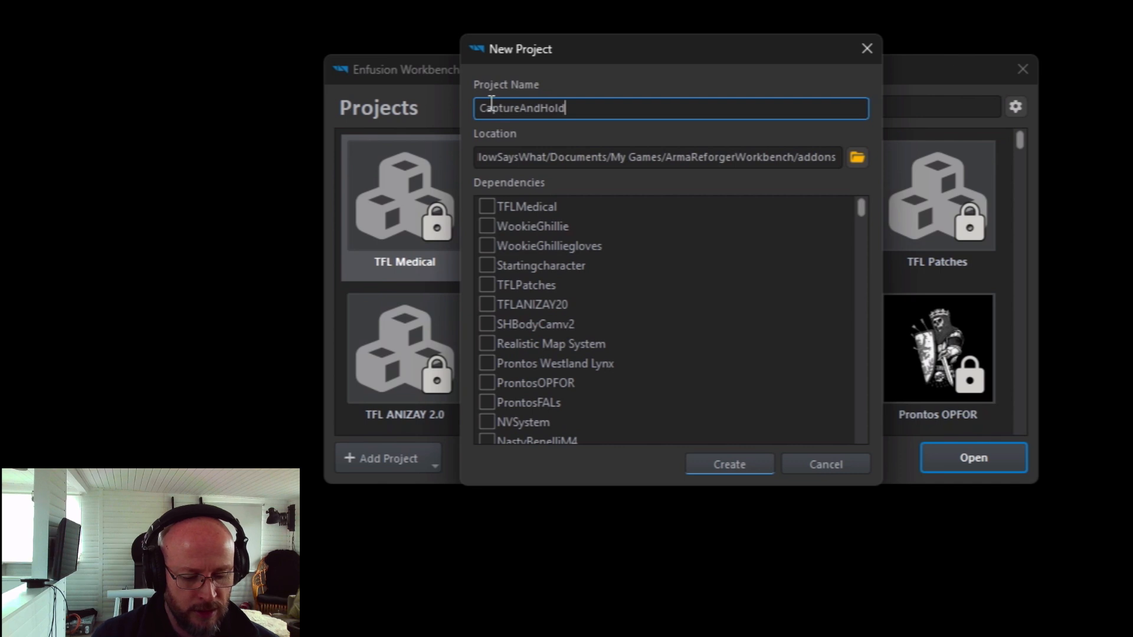
# Extend the project name to CaptureAndHoldTutorial and create the project without selecting any listed dependencies.
pyautogui.write('Tutpr')
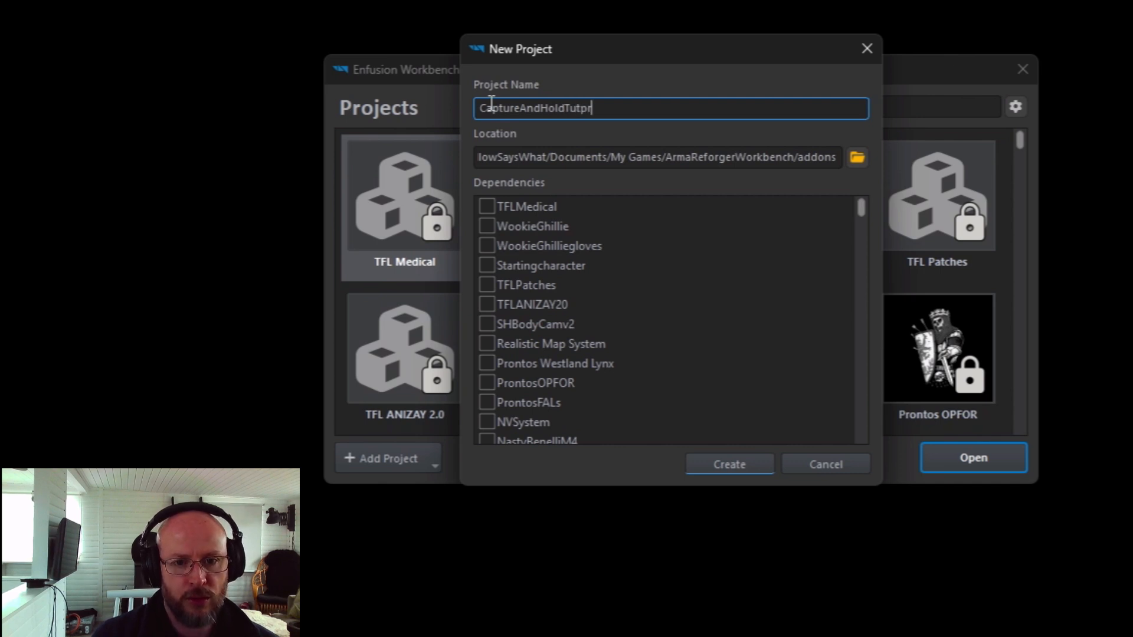
pyautogui.press('BackSpace')
pyautogui.press('BackSpace')
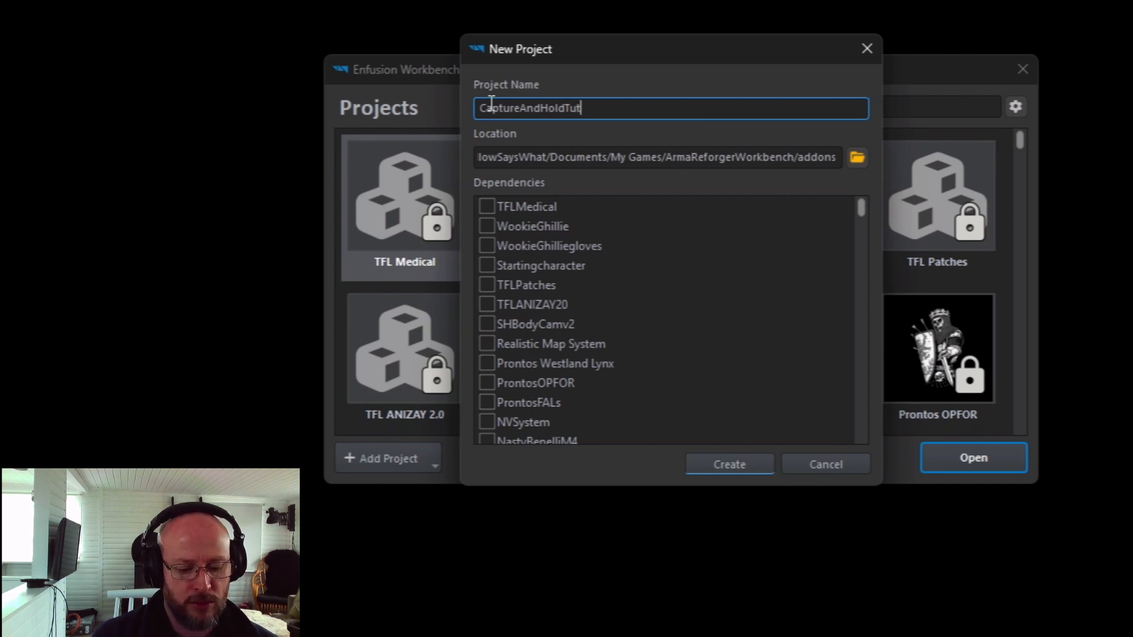
pyautogui.write('oria')
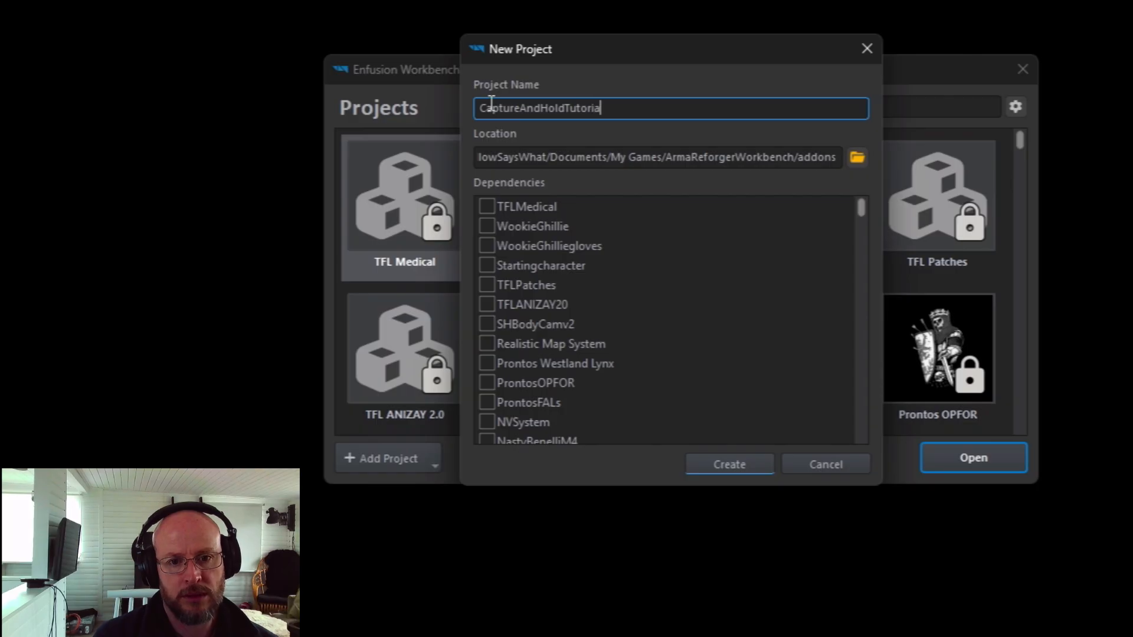
pyautogui.write('l')
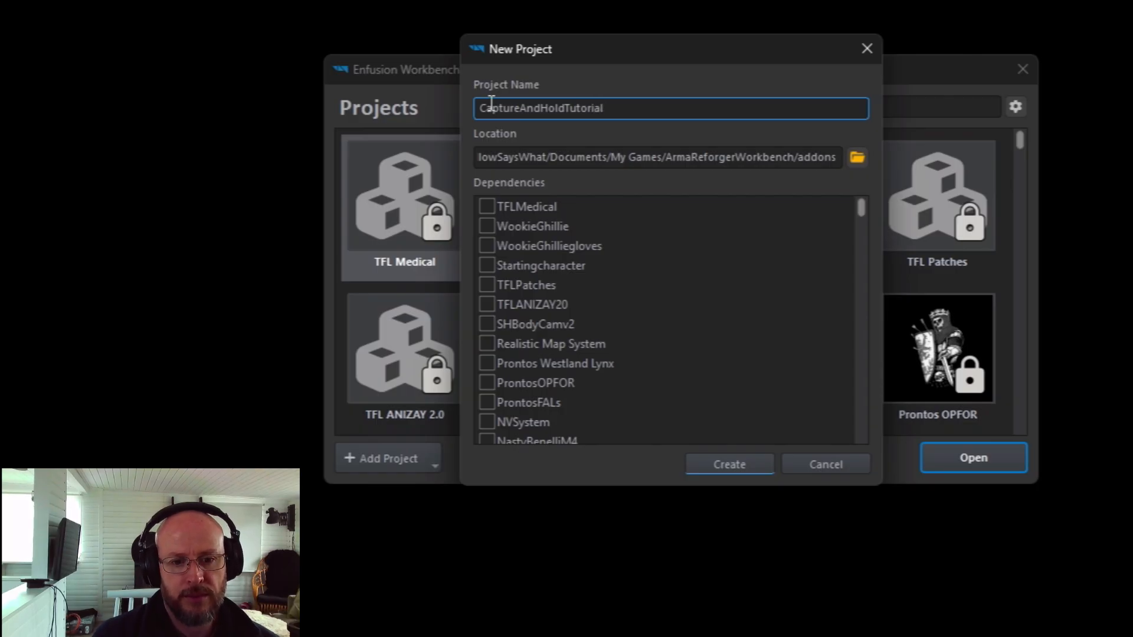
pyautogui.scroll(-10, 588, 328)
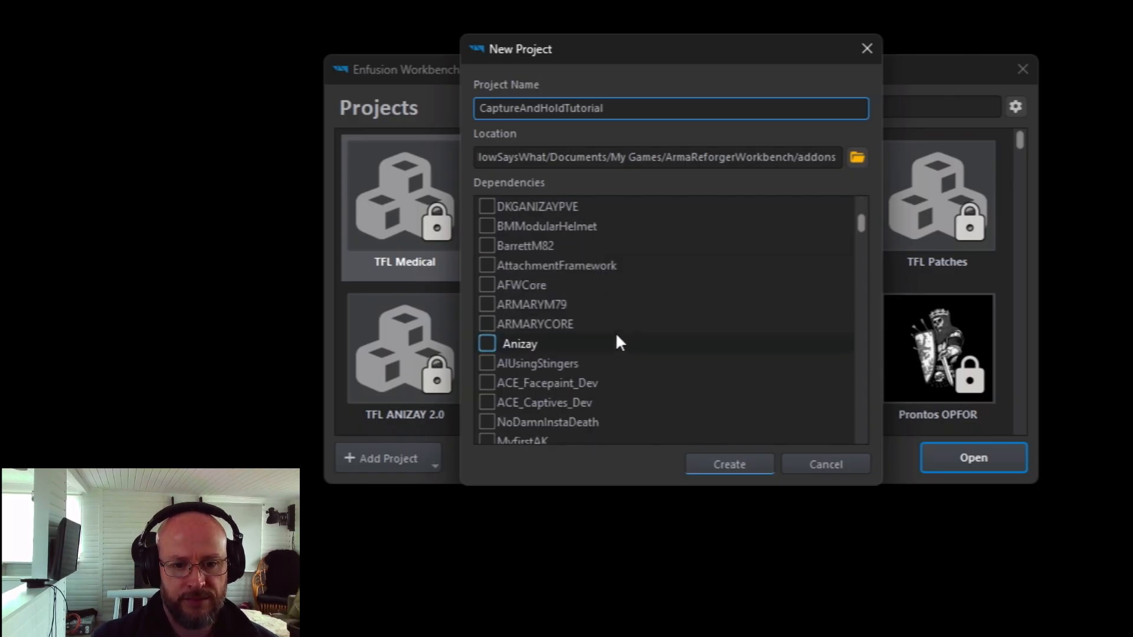
pyautogui.scroll(-10, 618, 335)
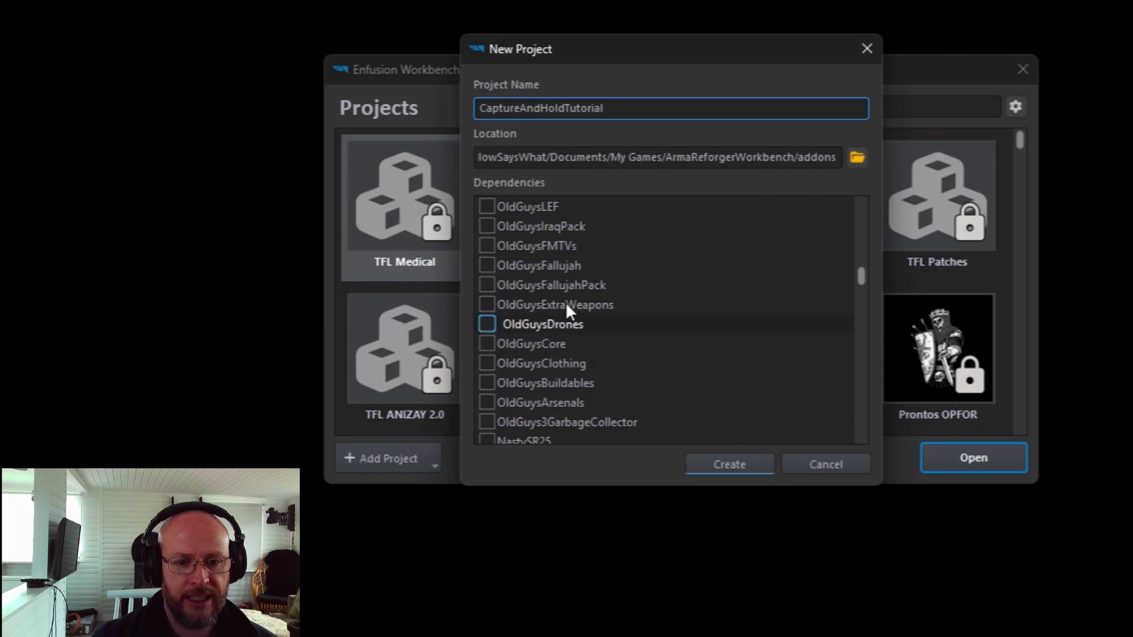
pyautogui.click(749, 476)
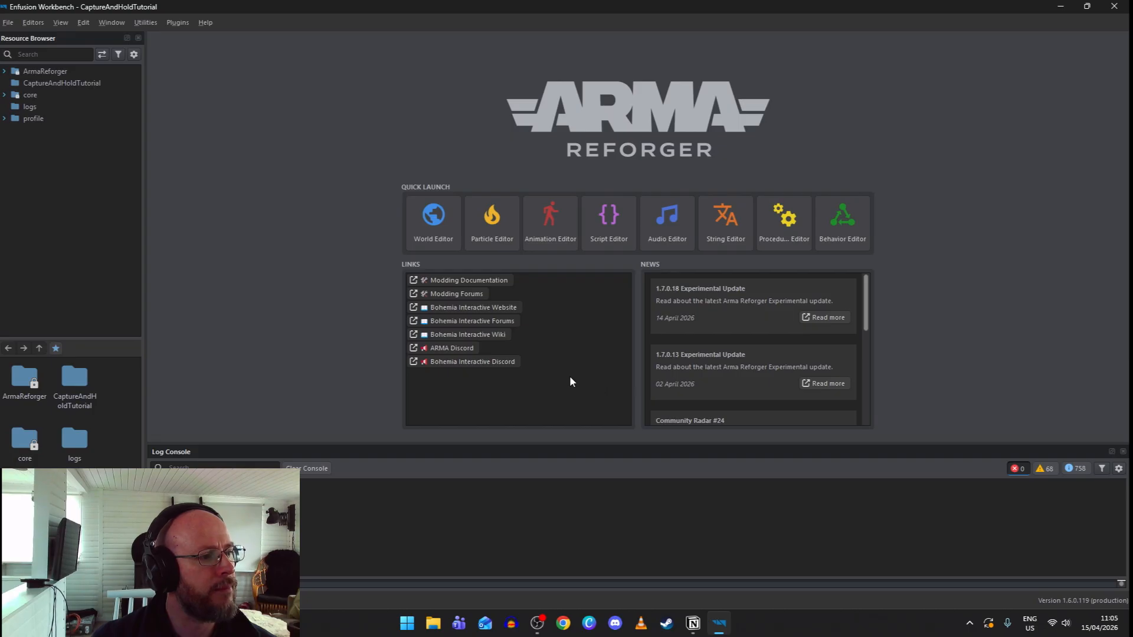
# Open CAH_BaseWorld.ent from ArmaReforger's worlds/CaptureAndHold folder and create a new world as a sub-scene of it.
pyautogui.click(4, 72)
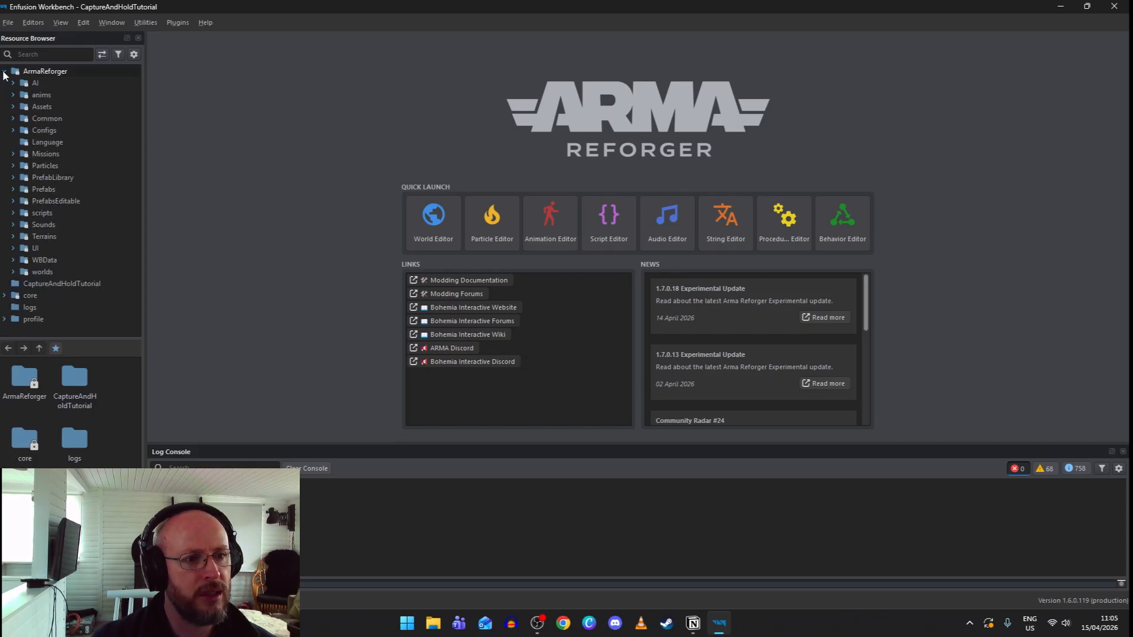
pyautogui.click(13, 272)
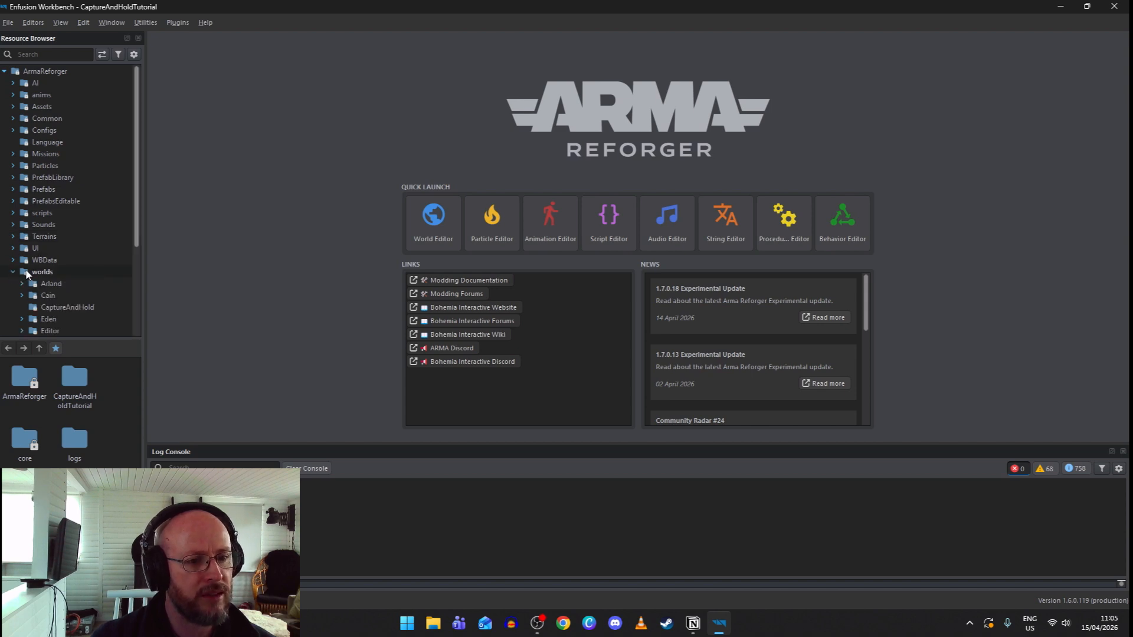
pyautogui.click(67, 307)
pyautogui.click(75, 387)
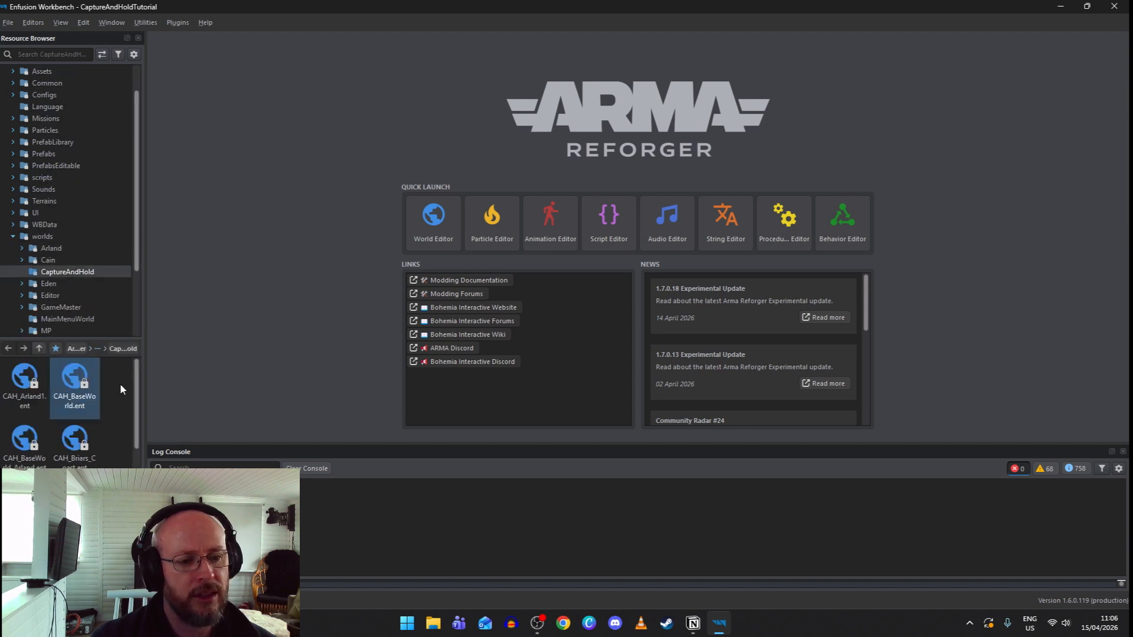
pyautogui.doubleClick(75, 385)
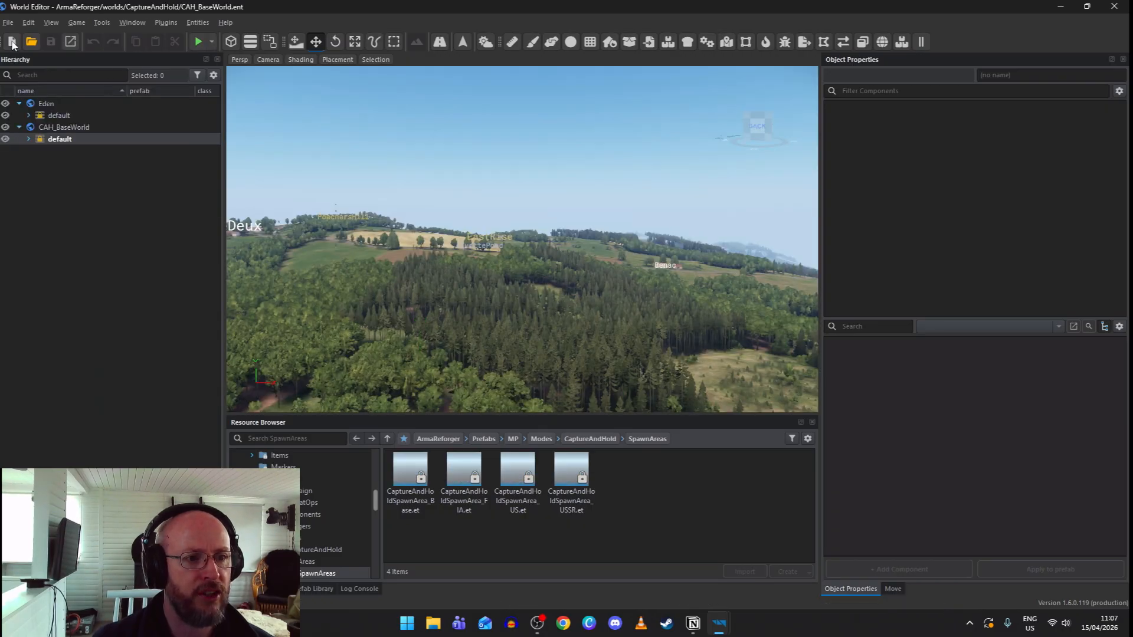
pyautogui.click(12, 42)
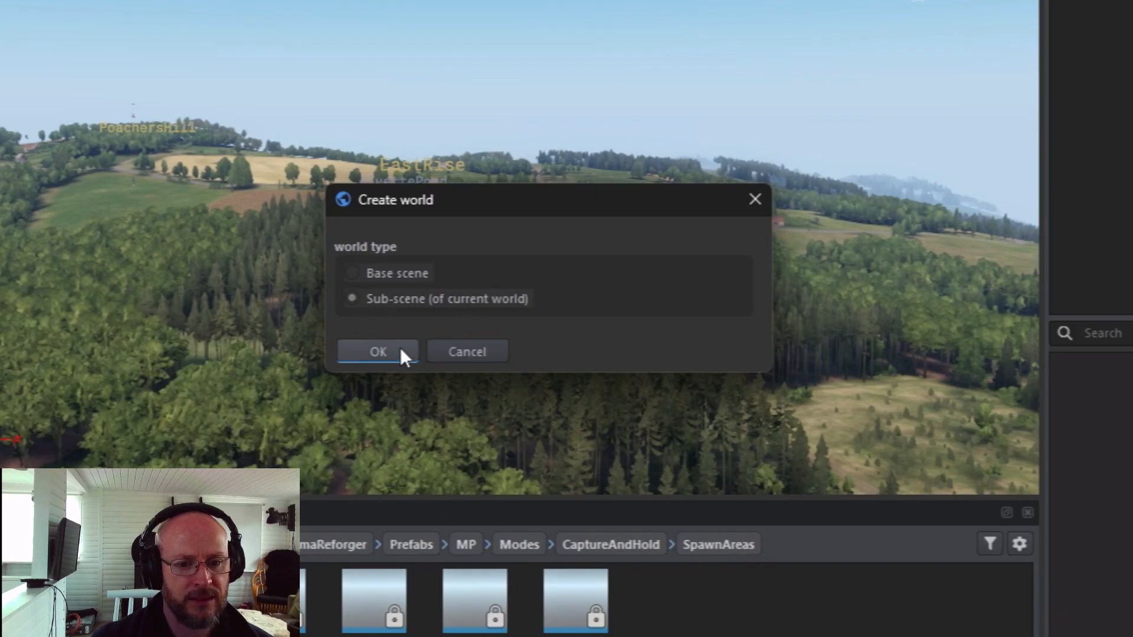
pyautogui.click(379, 351)
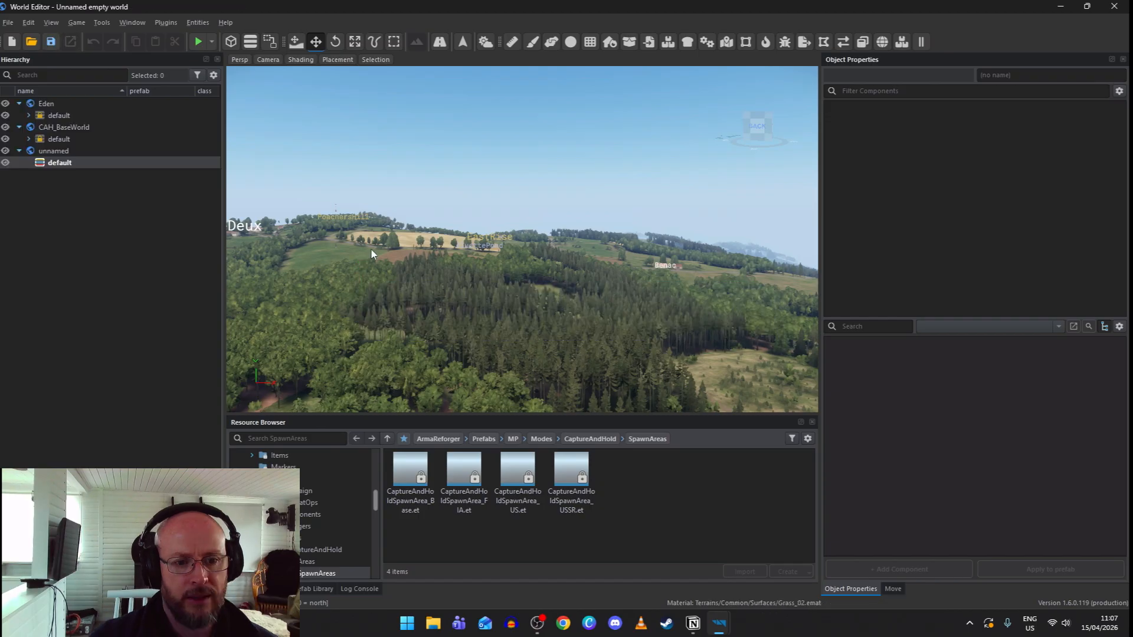
# Fly the camera across the terrain to the town of StPierre.
pyautogui.moveTo(372, 250); pyautogui.dragTo(295, 284, button='right')
pyautogui.press('w')
pyautogui.press('w')
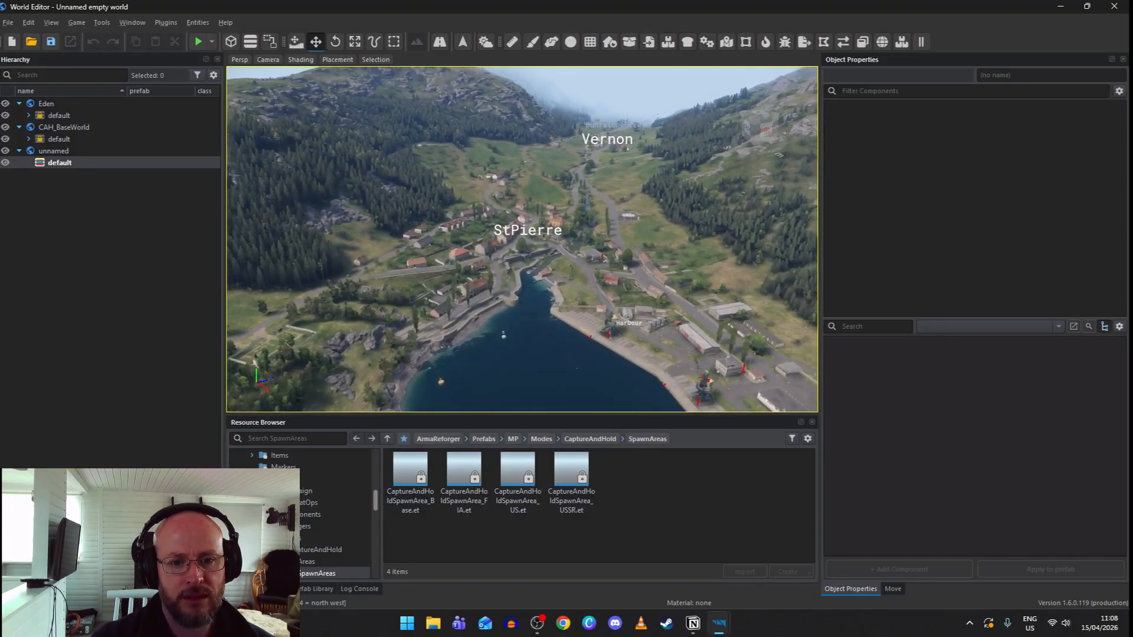
pyautogui.press('w')
pyautogui.moveTo(522, 239)
pyautogui.mouseDown(button='right')
pyautogui.moveTo(513, 227)
pyautogui.moveTo(528, 225)
pyautogui.mouseUp(button='right')
pyautogui.press('w')
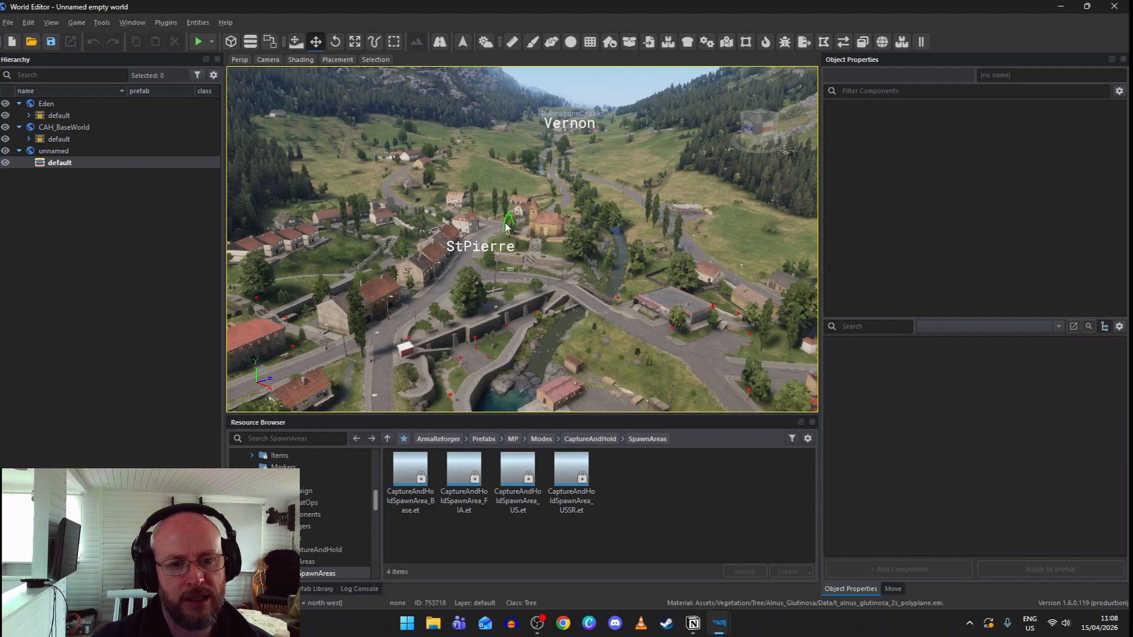
pyautogui.moveTo(510, 226); pyautogui.dragTo(550, 239, button='right')
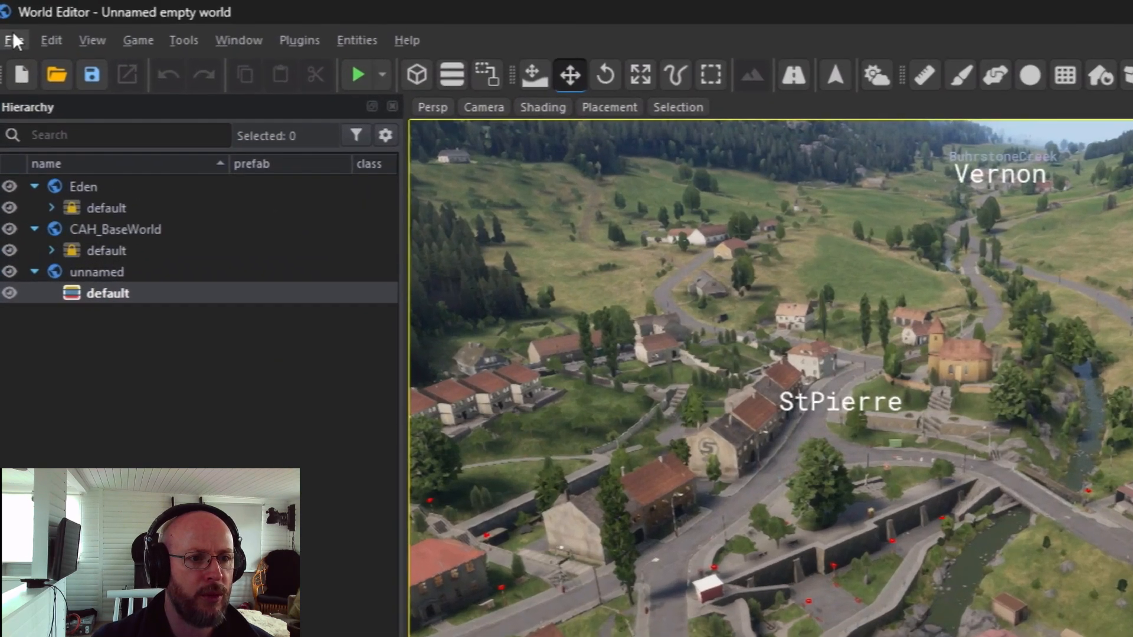
# Start saving the world under a new name and create a Worlds folder inside the CaptureAndHoldTutorial project for it.
pyautogui.click(9, 22)
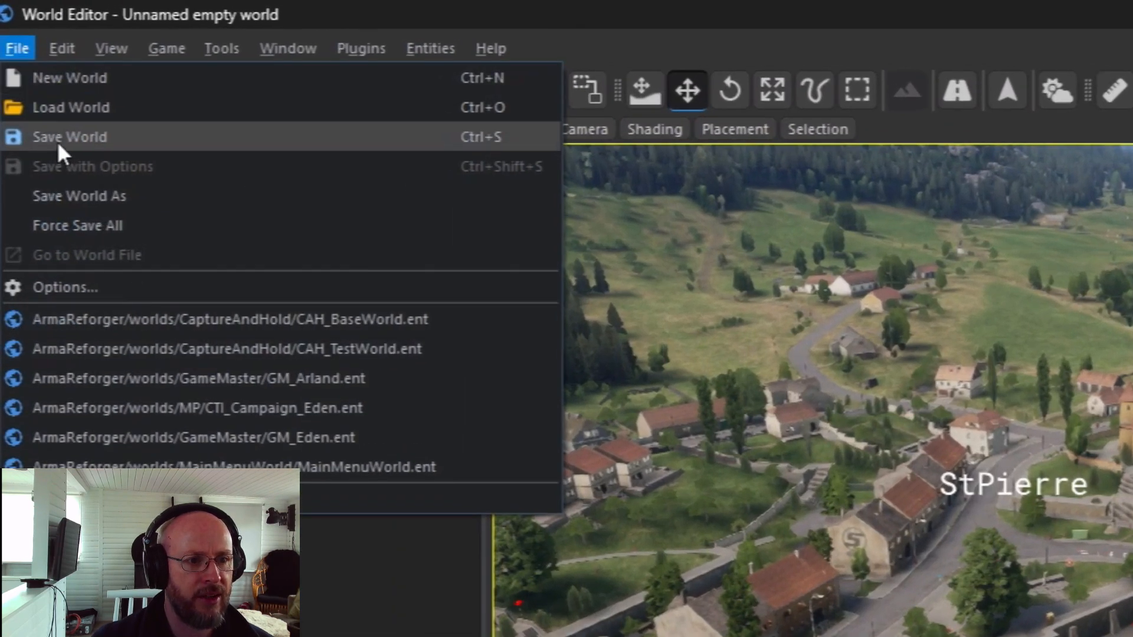
pyautogui.click(86, 196)
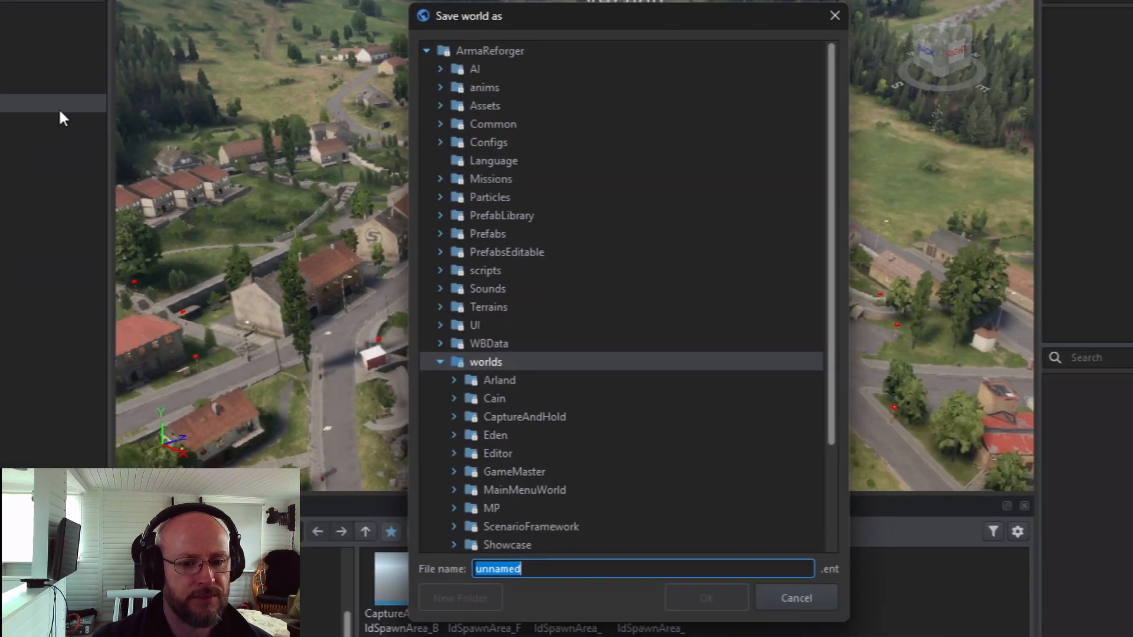
pyautogui.click(427, 51)
pyautogui.click(443, 68)
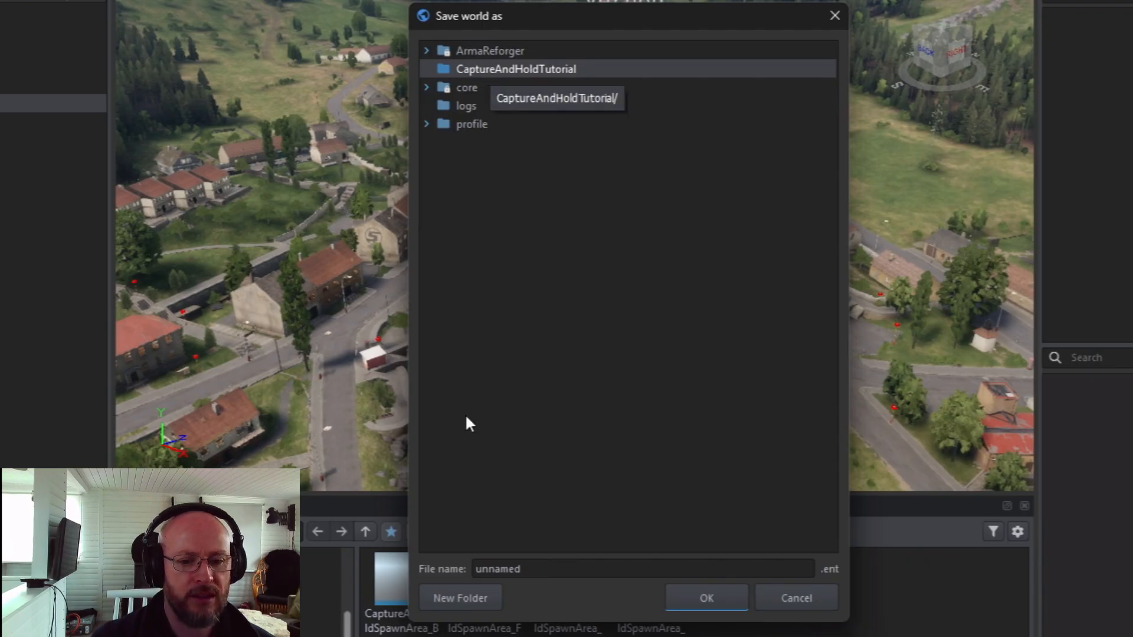
pyautogui.click(464, 598)
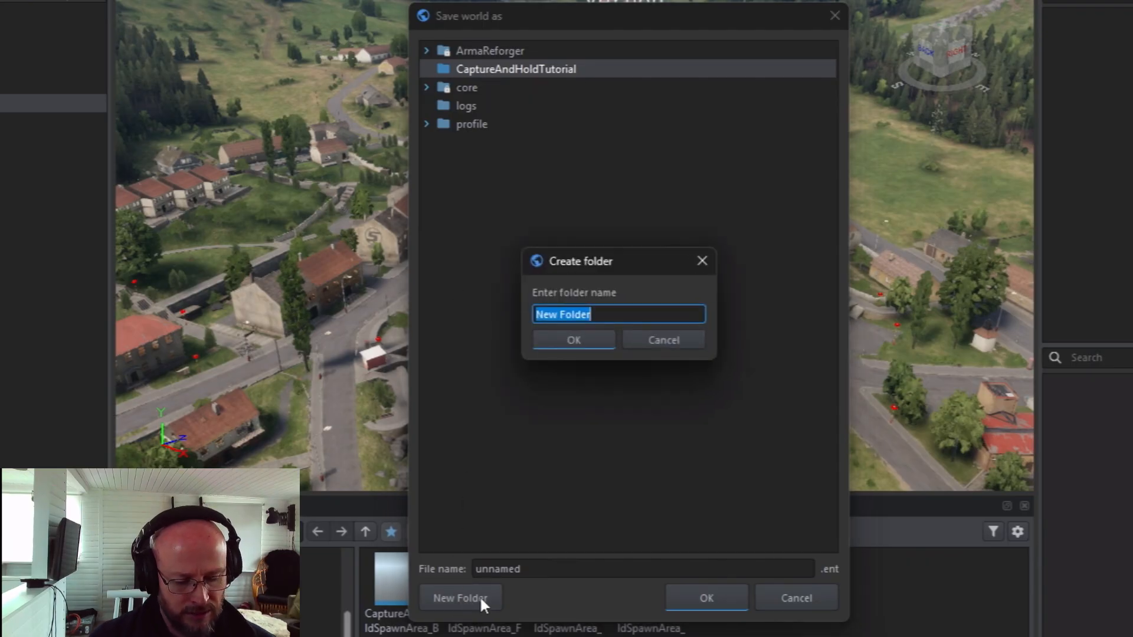
pyautogui.write('World')
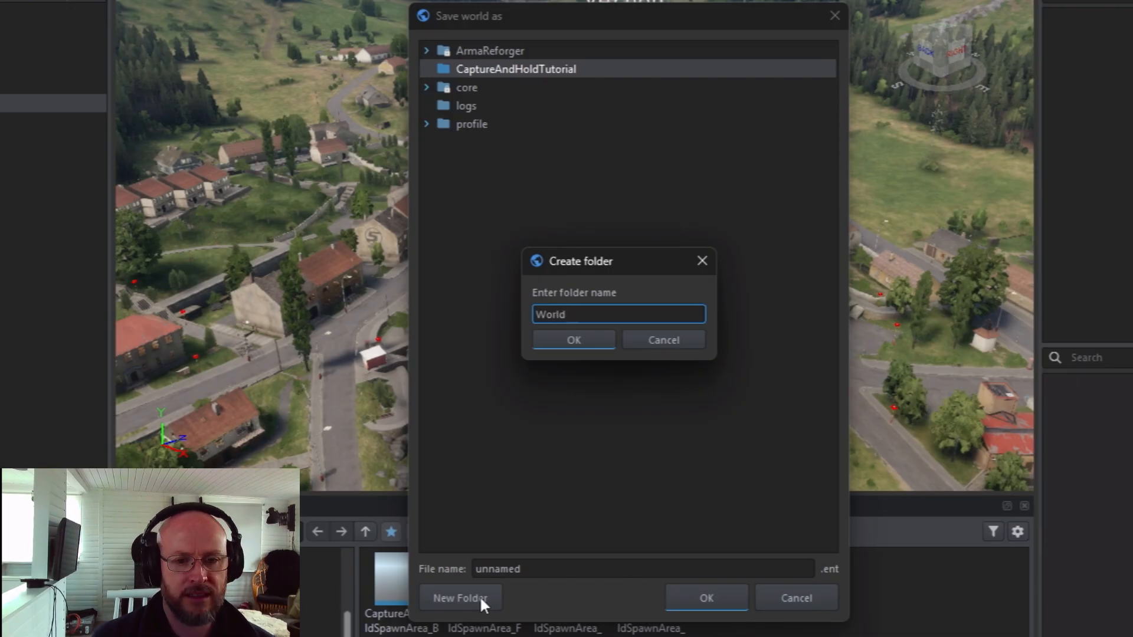
pyautogui.write('s')
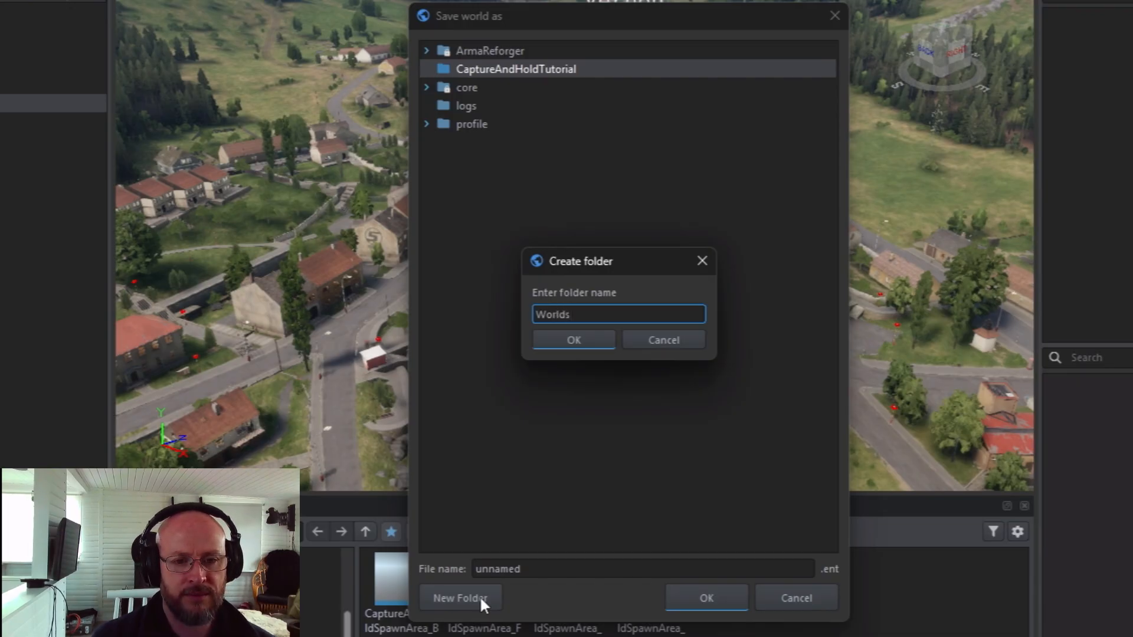
pyautogui.press('Return')
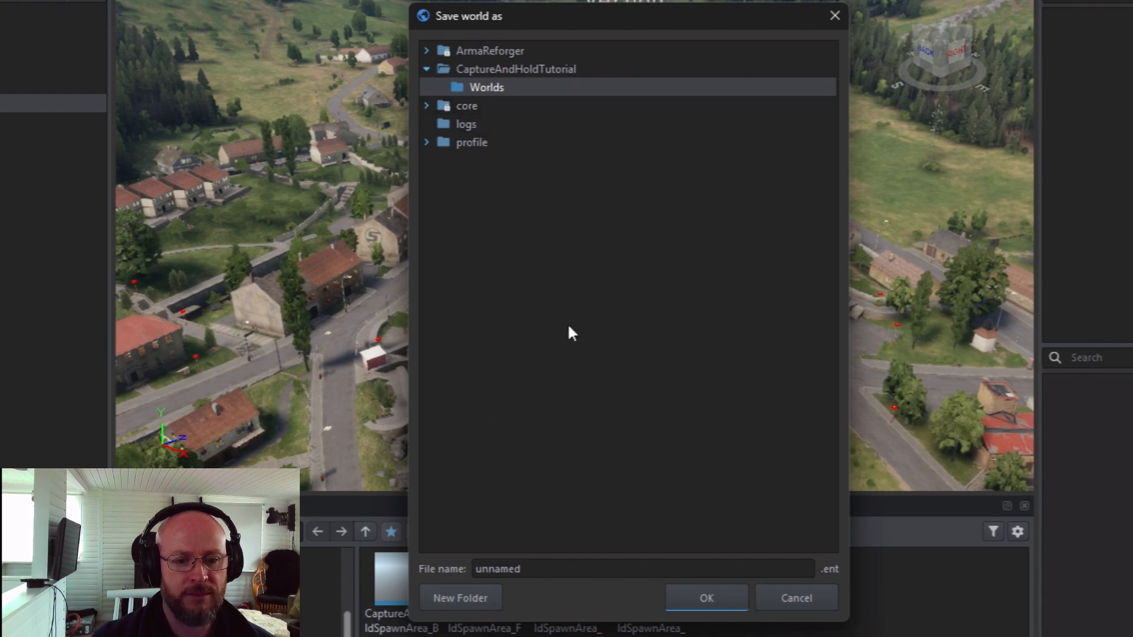
# Save the world as CAHStPierreChurch in the CaptureAndHoldTutorial project's Worlds folder.
pyautogui.moveTo(533, 569); pyautogui.dragTo(476, 569)
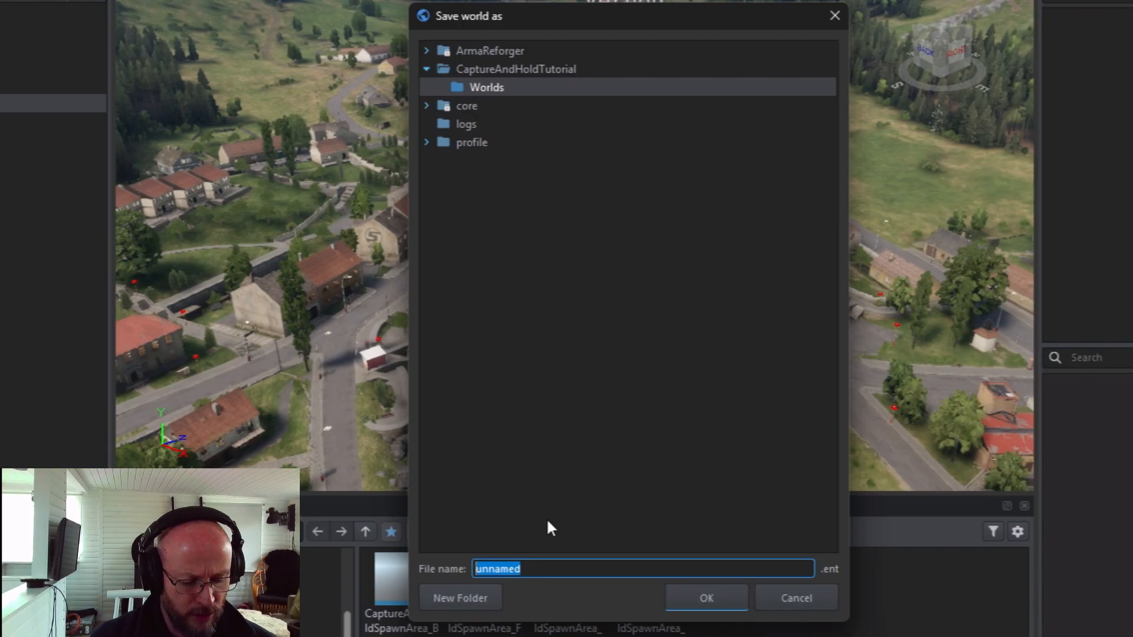
pyautogui.write('CAH')
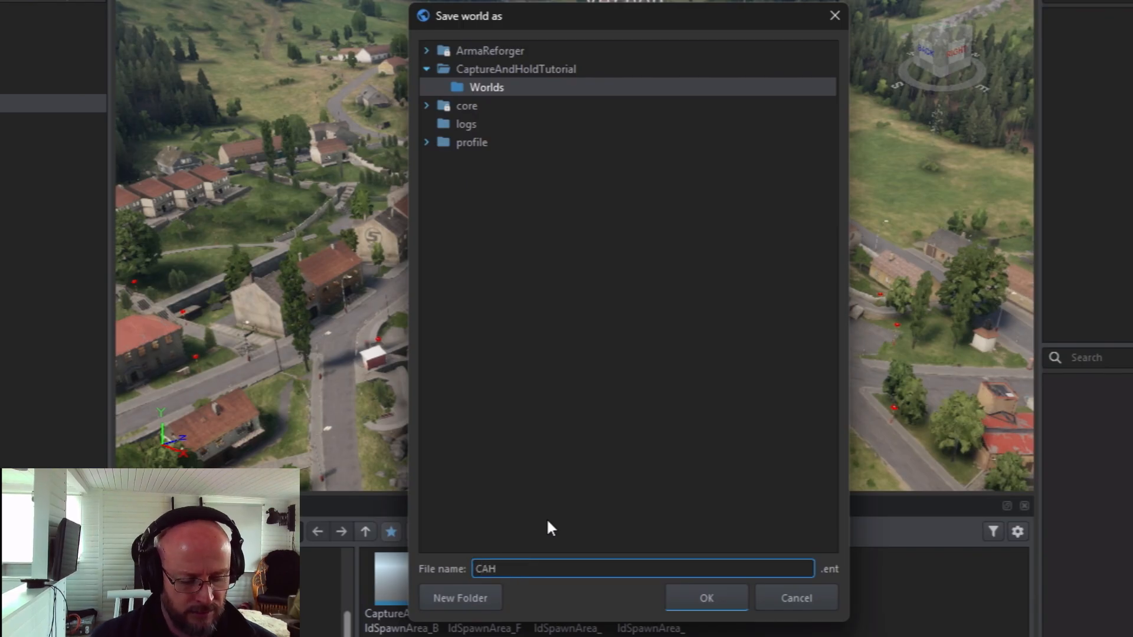
pyautogui.write('StP')
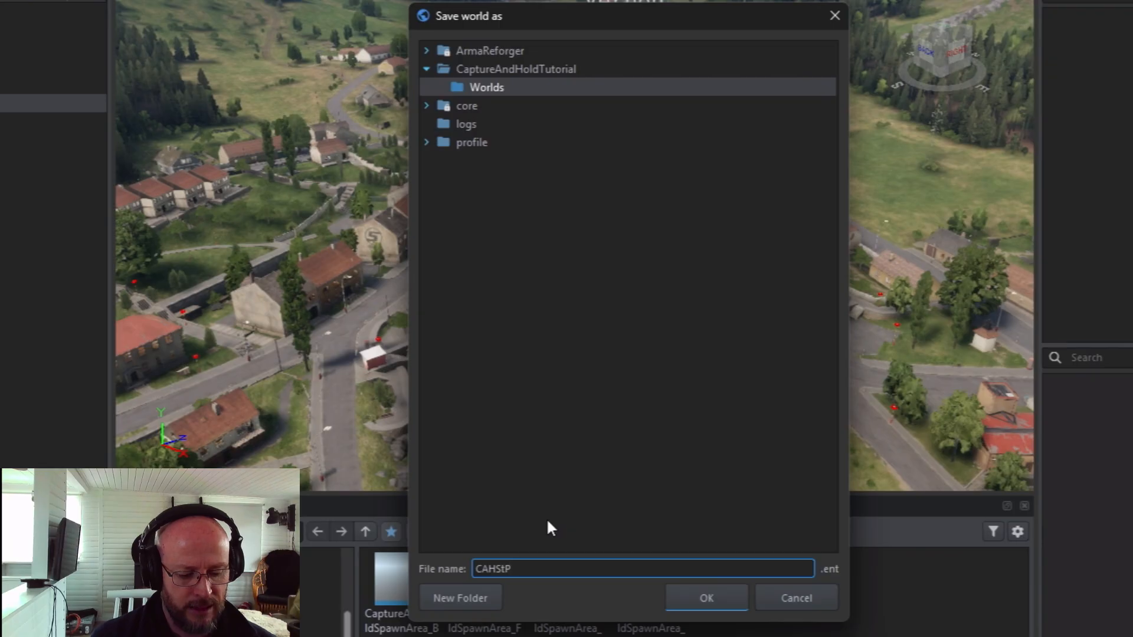
pyautogui.write('ierre')
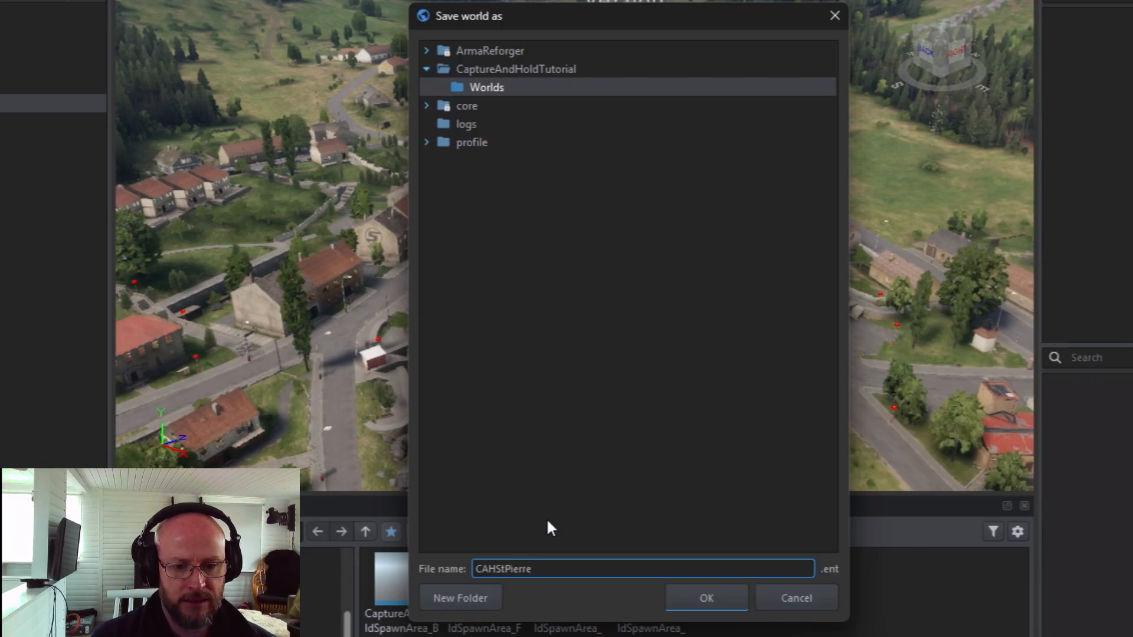
pyautogui.write('Church')
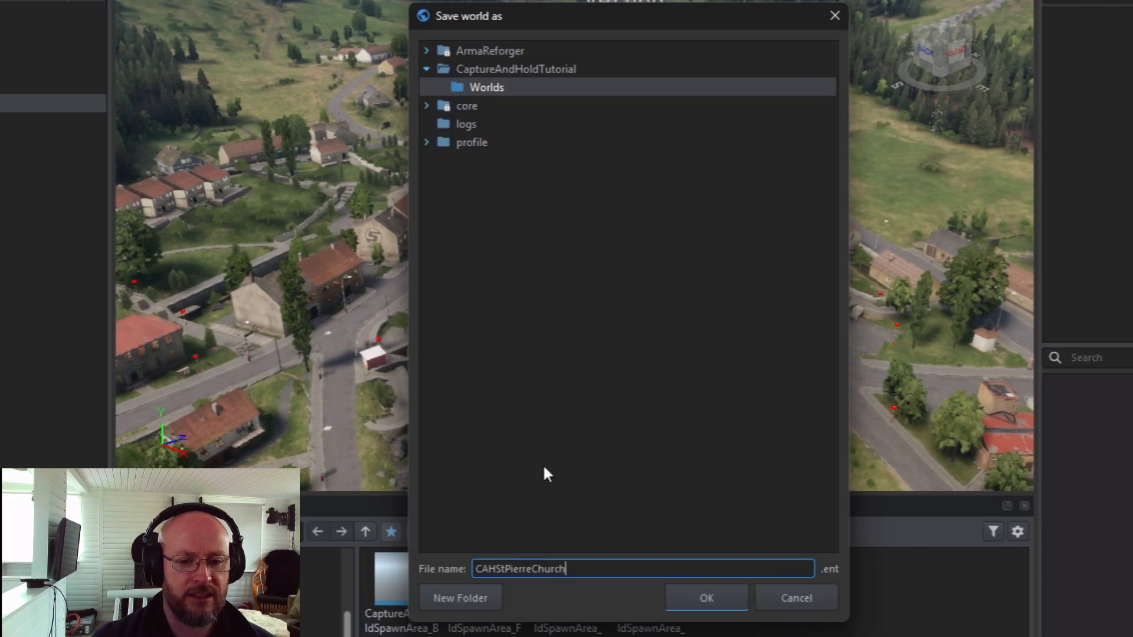
pyautogui.click(705, 597)
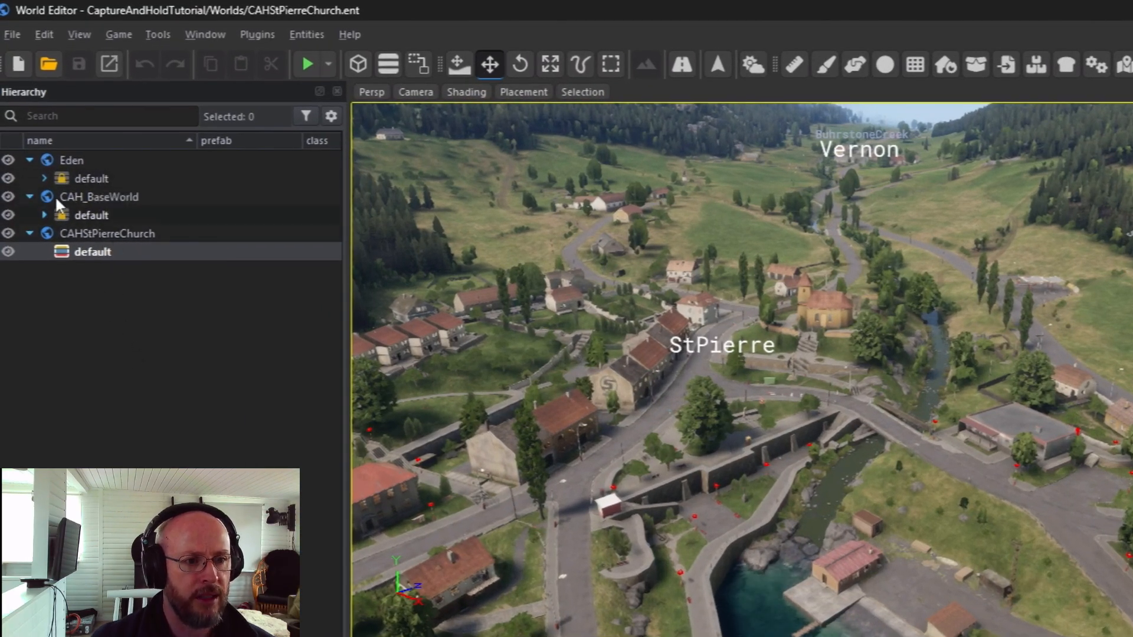
# Examine the contents of Eden's default layer and go through each manager entity in CAH_BaseWorld's default layer.
pyautogui.click(45, 179)
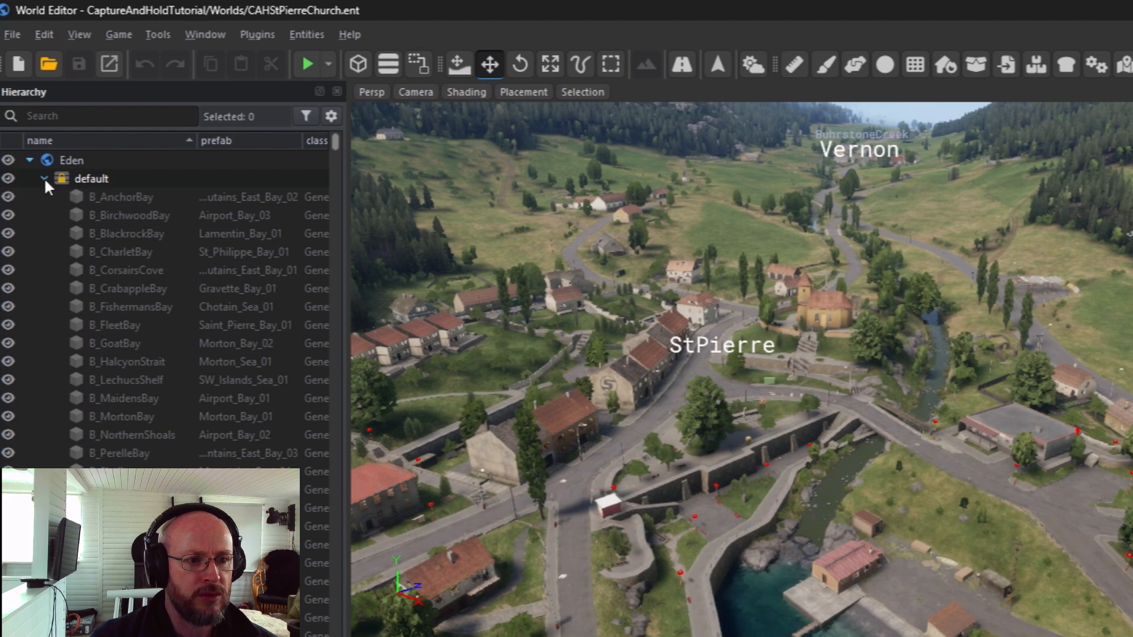
pyautogui.click(44, 178)
pyautogui.click(44, 215)
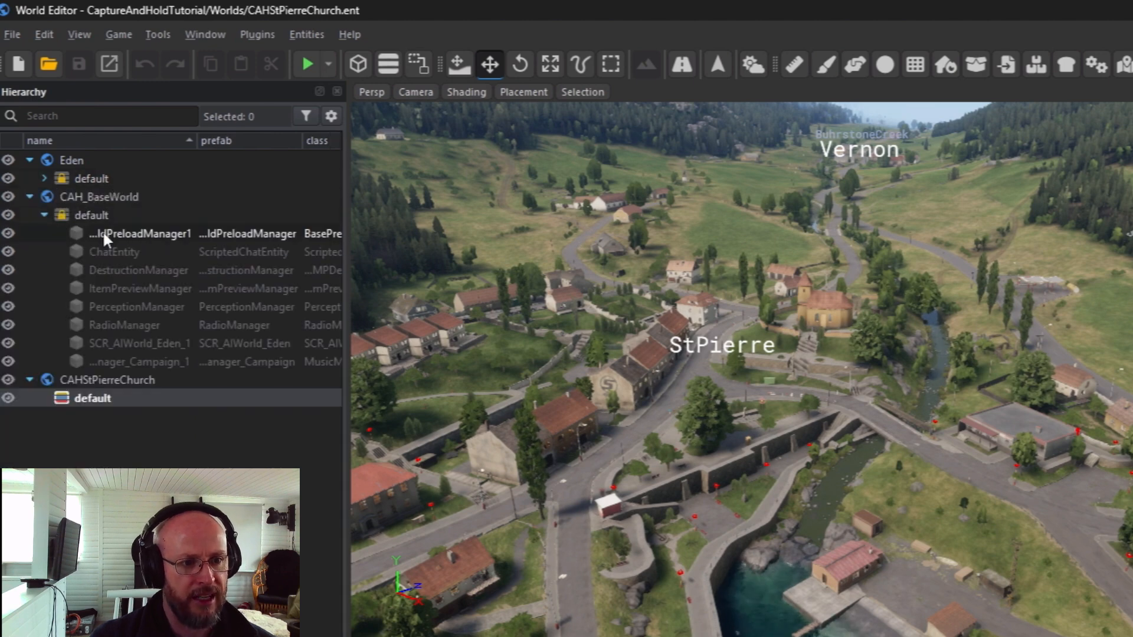
pyautogui.click(143, 235)
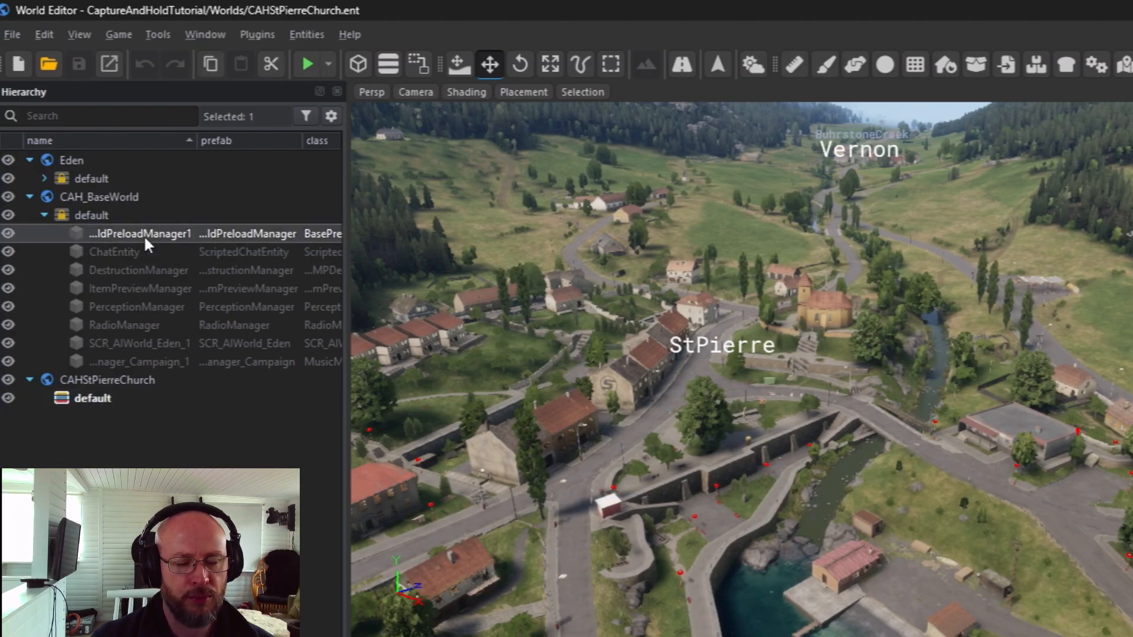
pyautogui.click(121, 254)
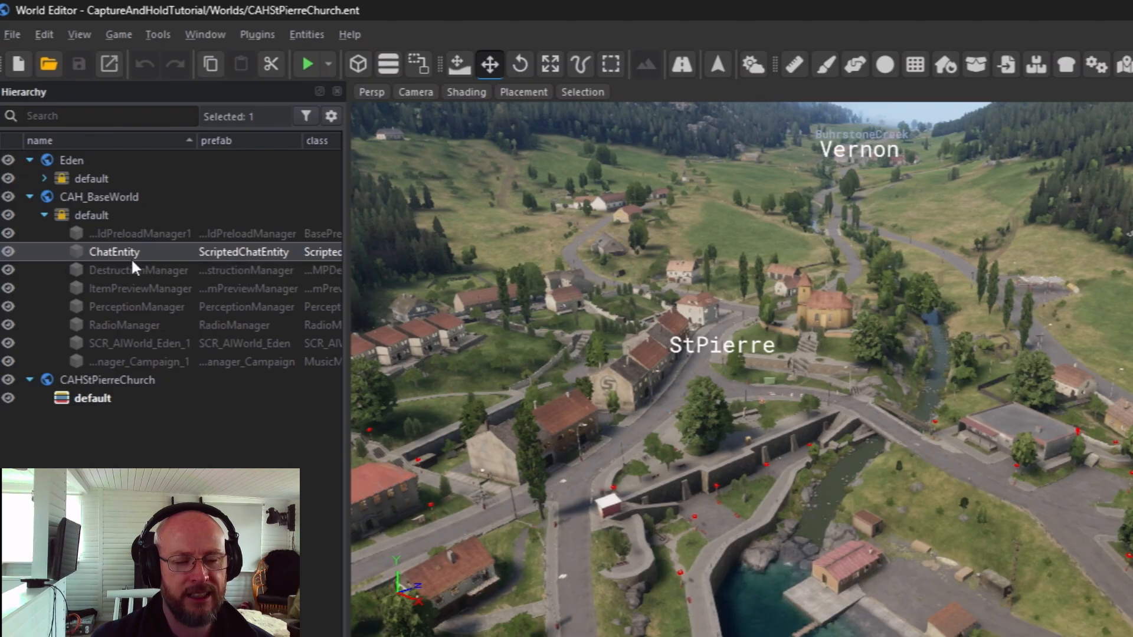
pyautogui.click(140, 263)
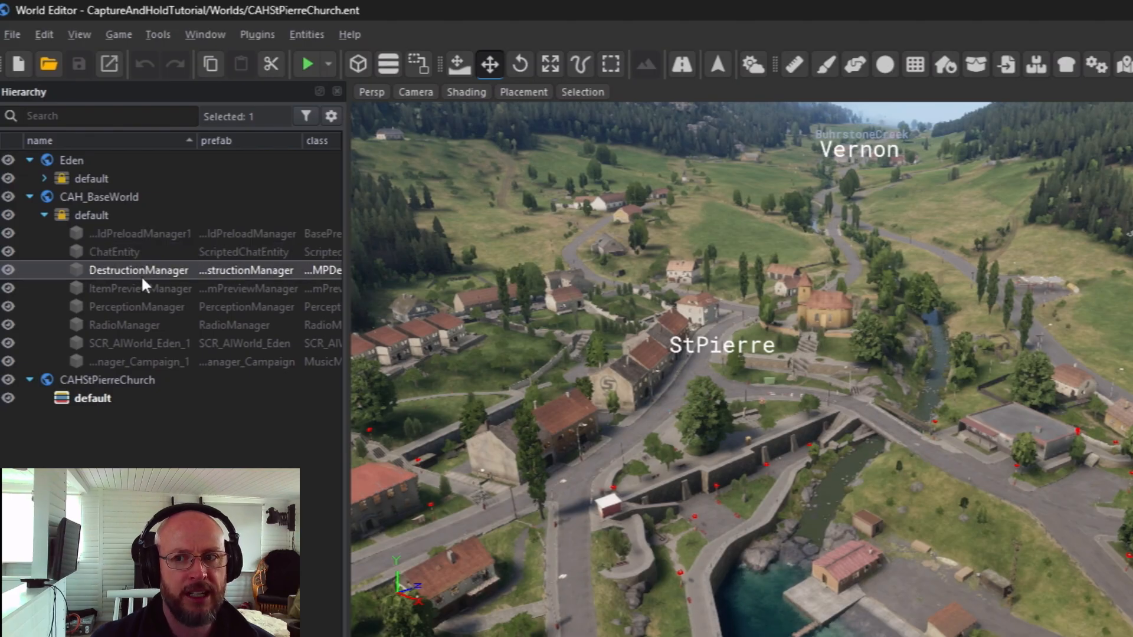
pyautogui.click(148, 292)
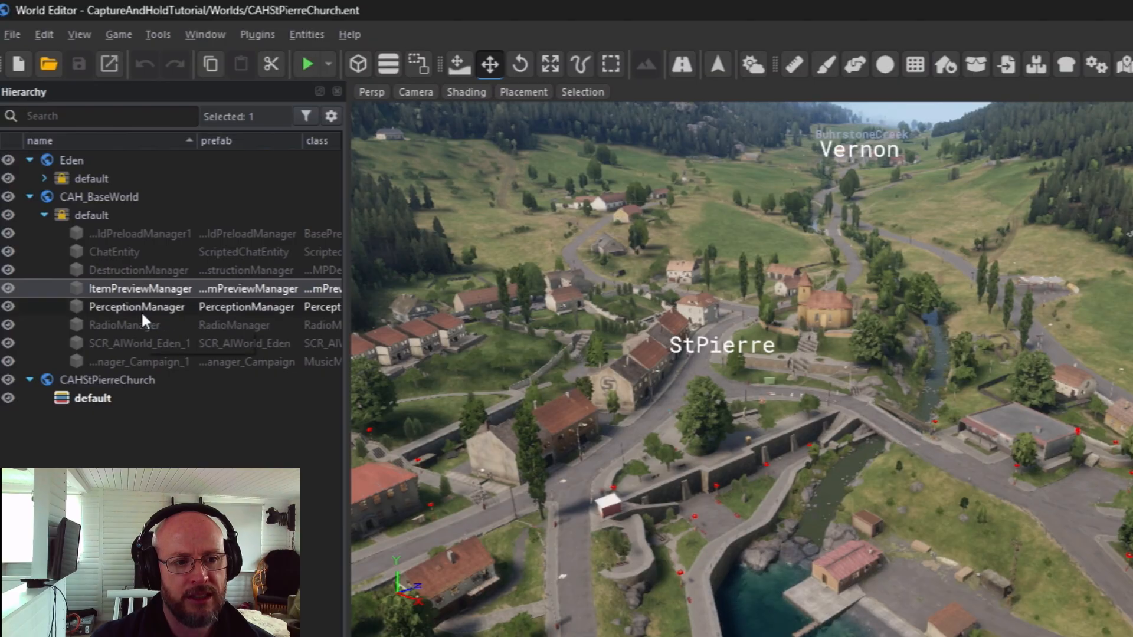
pyautogui.click(140, 308)
pyautogui.click(143, 324)
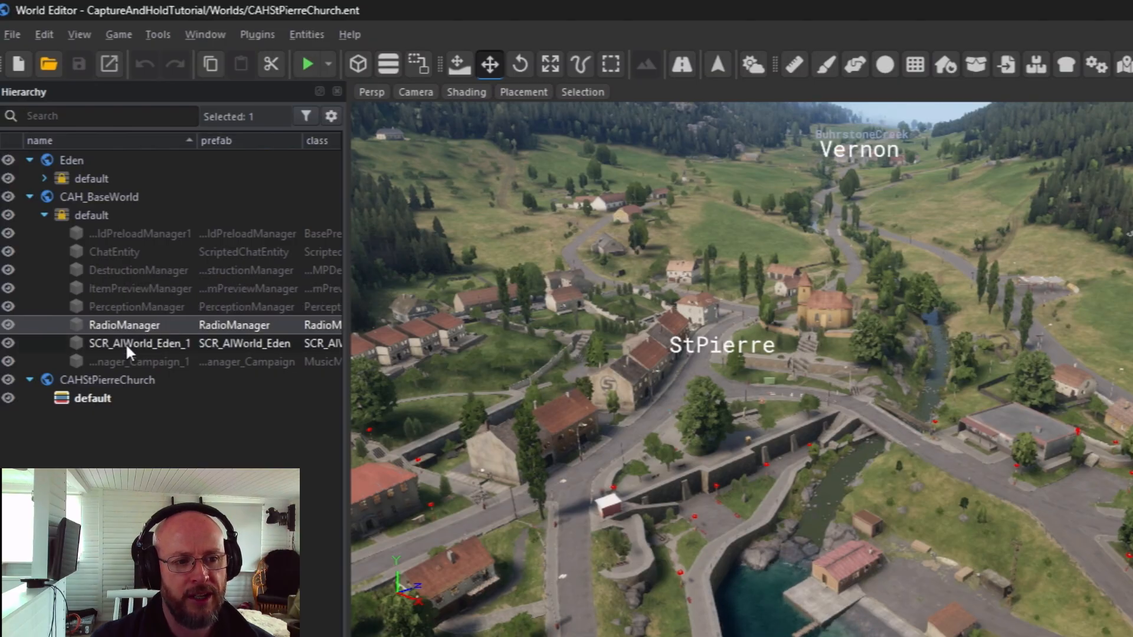
pyautogui.click(126, 343)
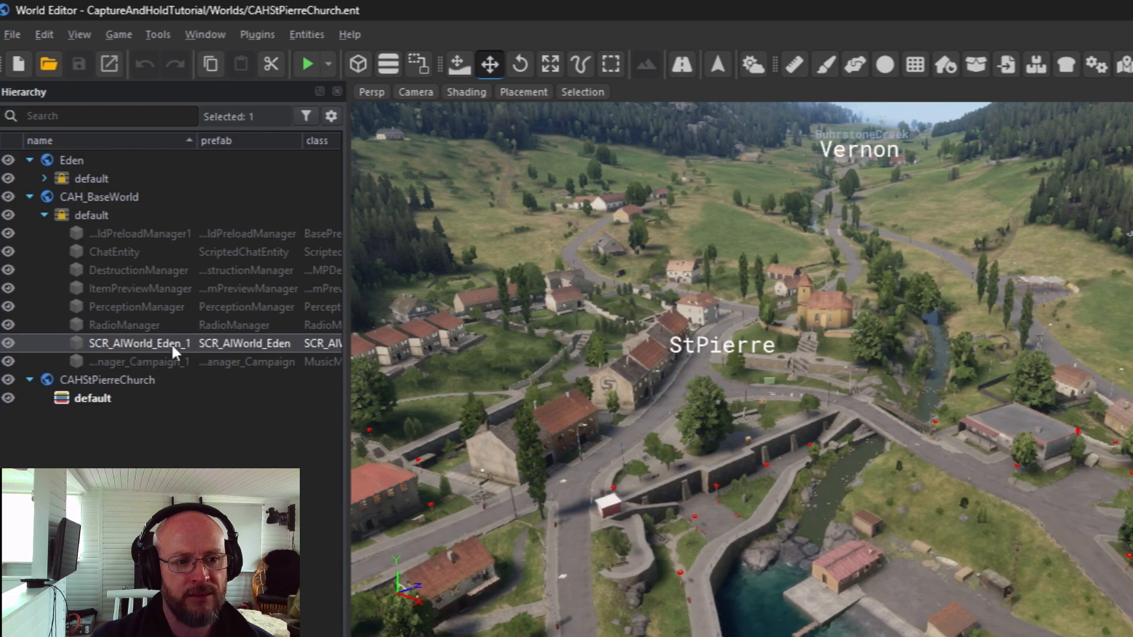
pyautogui.click(147, 364)
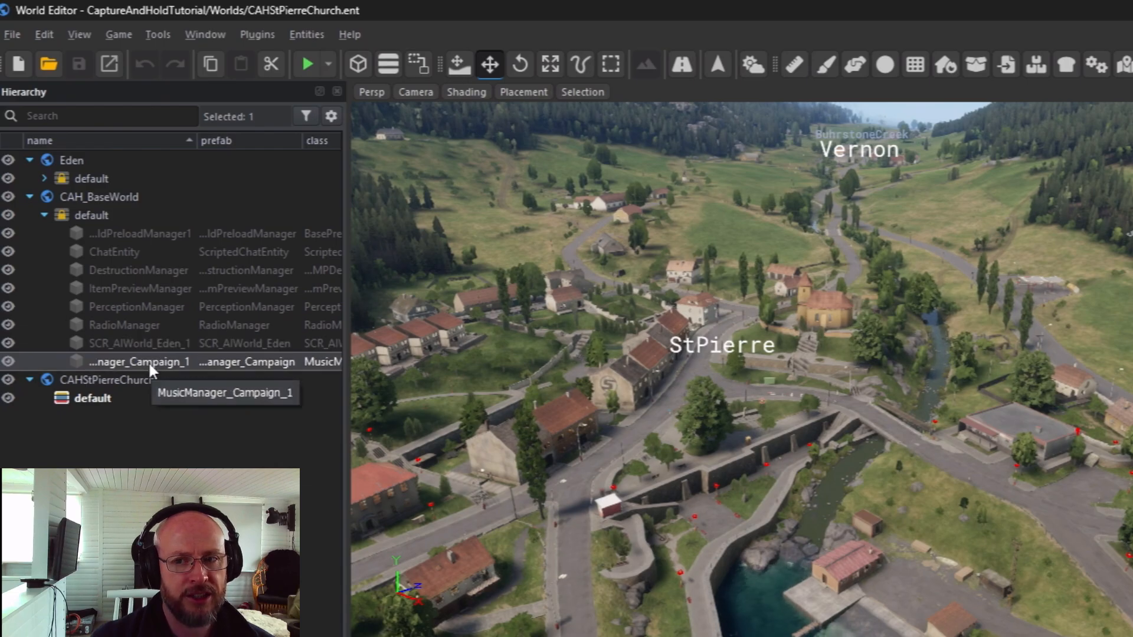
pyautogui.click(45, 215)
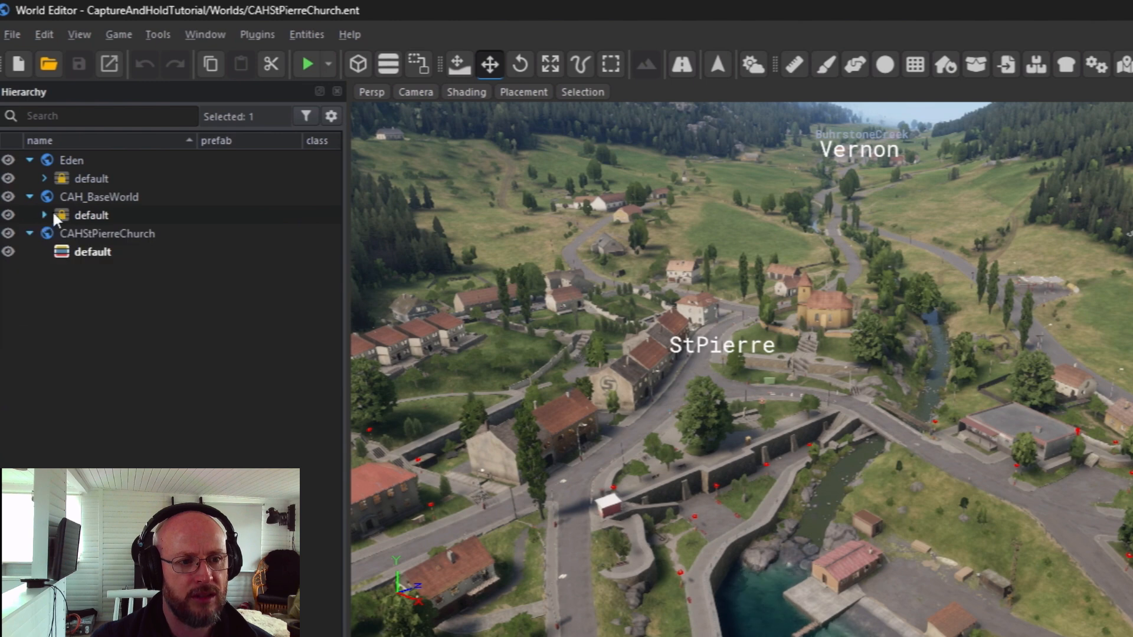
# Select CAHStPierreChurch's default layer, collapse the ArmaReforger resource tree and view the core folder.
pyautogui.click(88, 251)
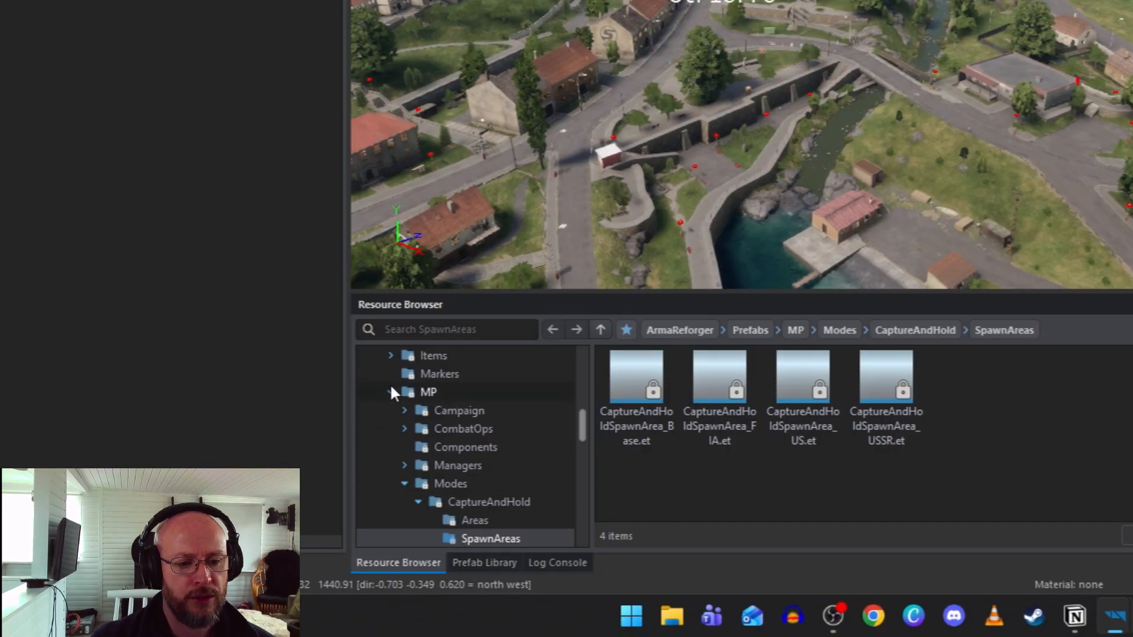
pyautogui.scroll(5, 398, 398)
pyautogui.scroll(3, 400, 417)
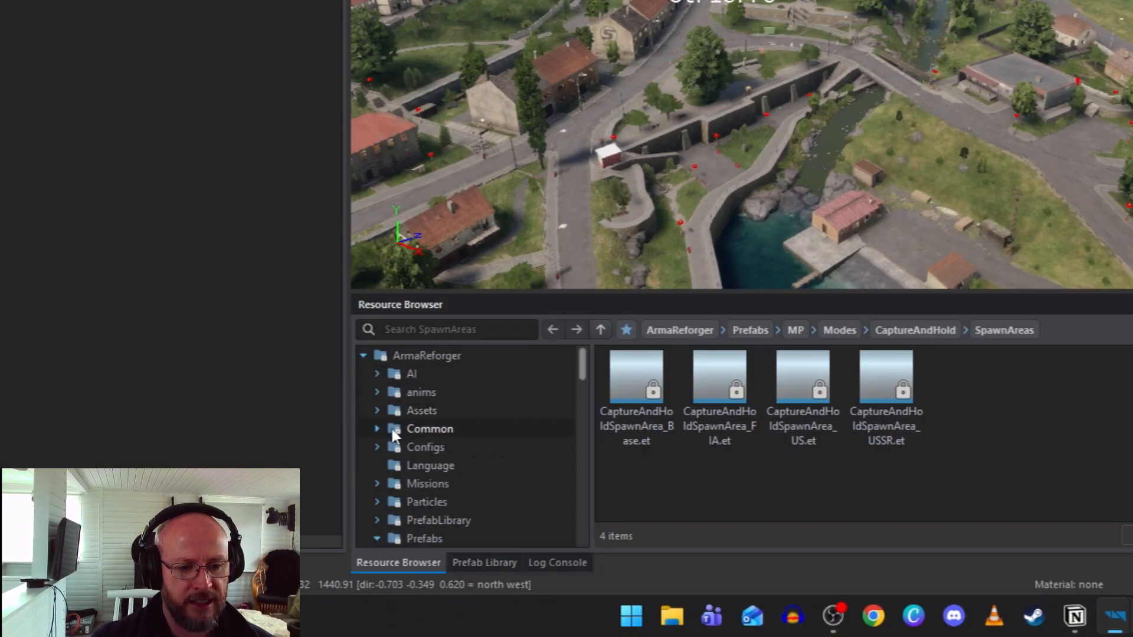
pyautogui.click(363, 355)
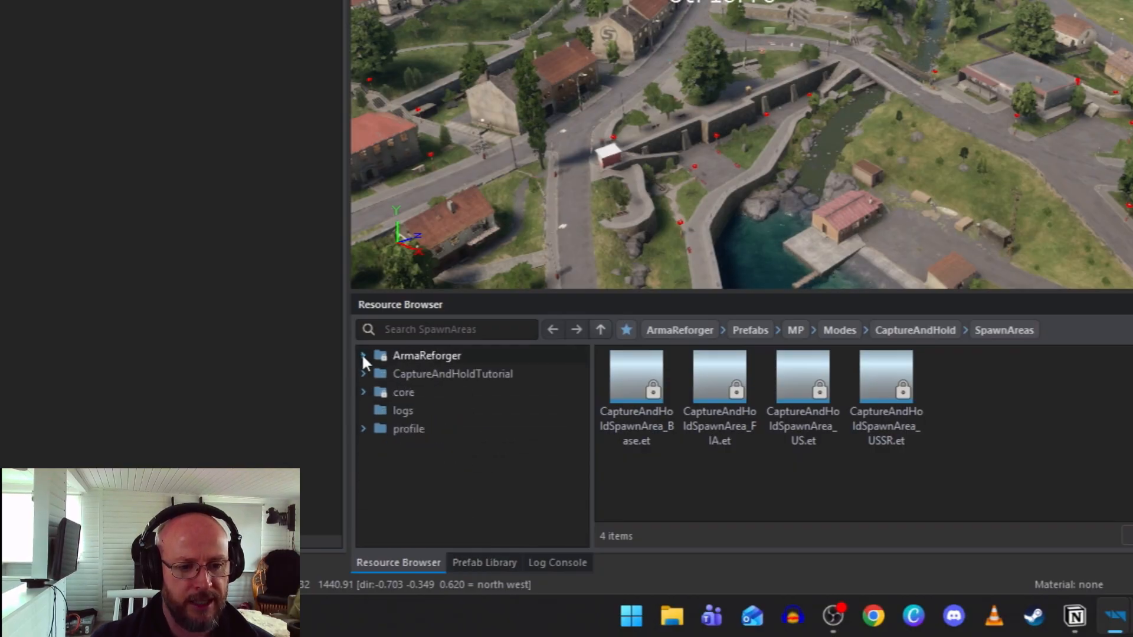
pyautogui.click(407, 392)
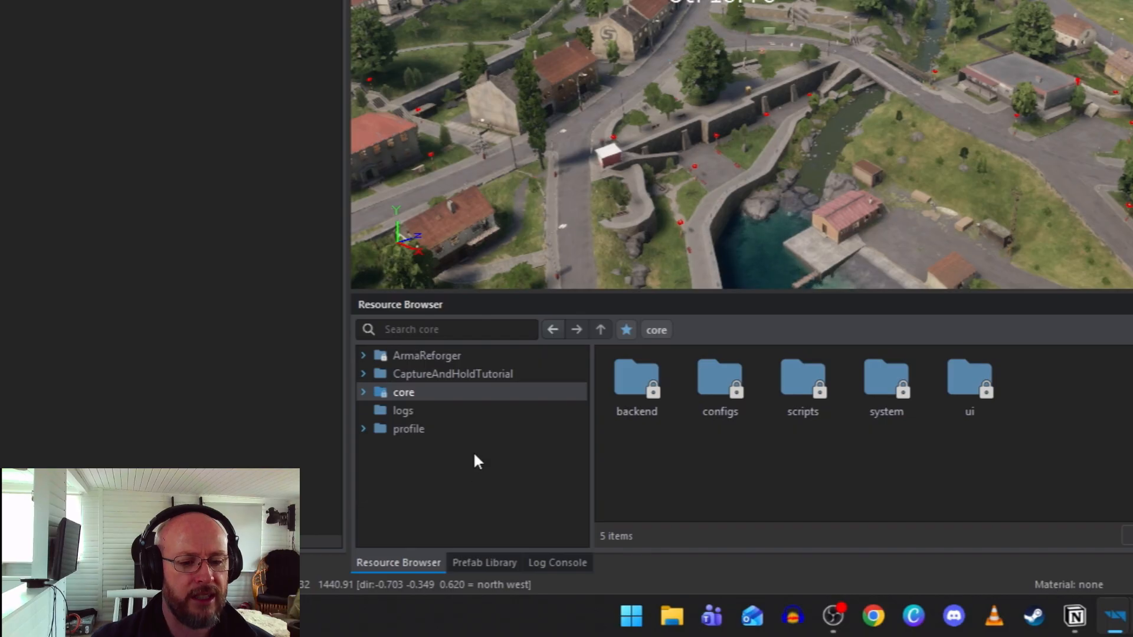
# Expand the ArmaReforger resources again and open their Prefabs folder.
pyautogui.click(363, 356)
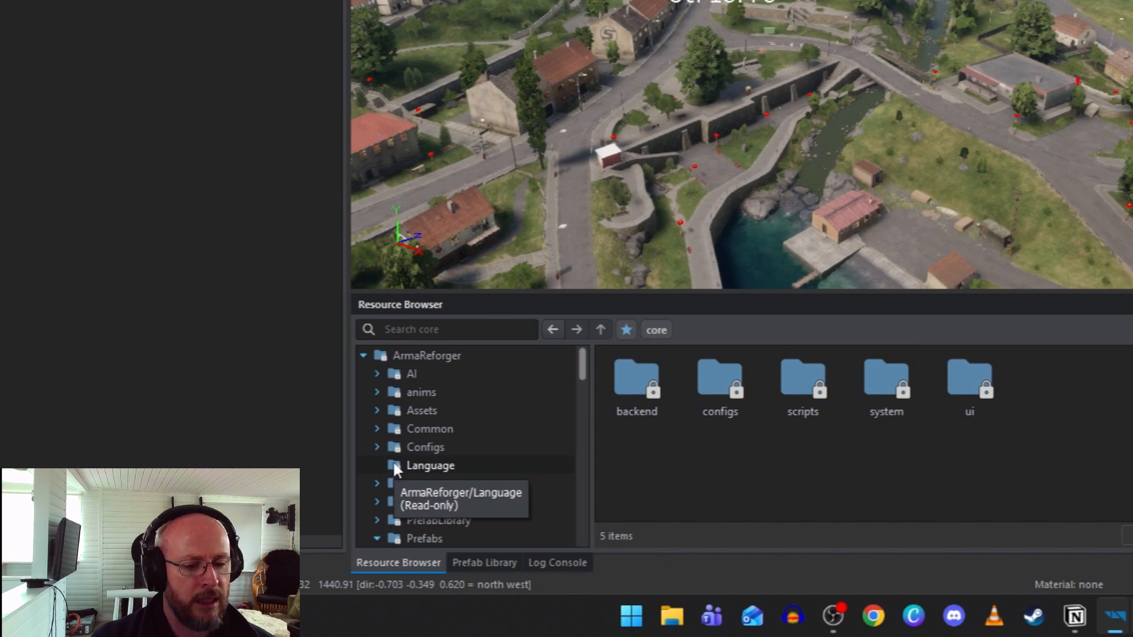
pyautogui.scroll(-2, 493, 434)
pyautogui.scroll(-3, 488, 424)
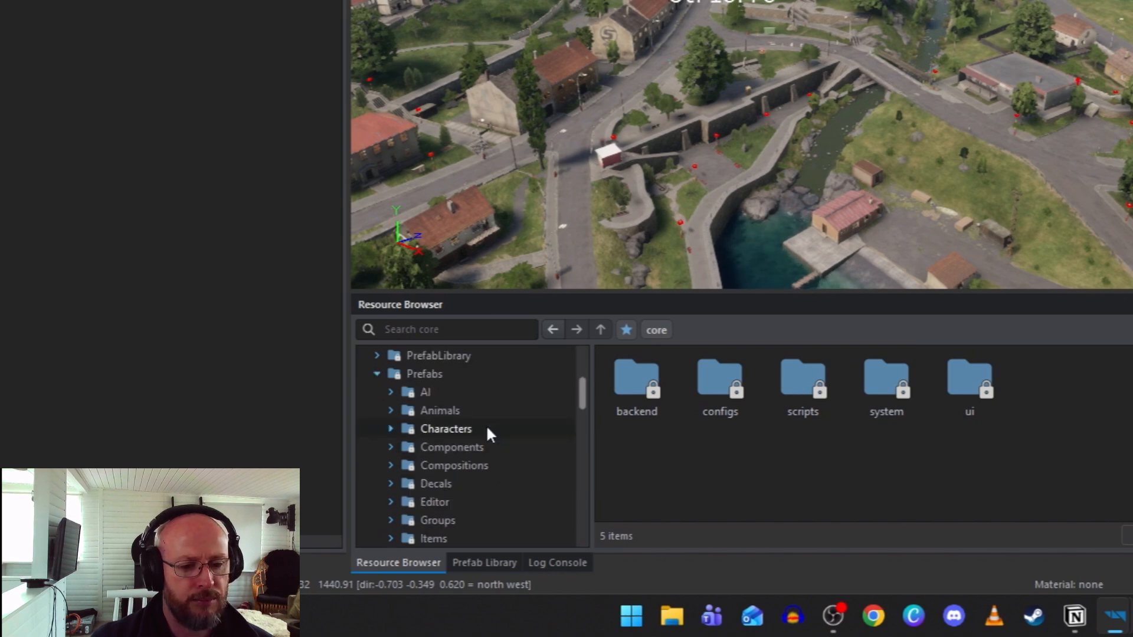
pyautogui.scroll(2, 481, 423)
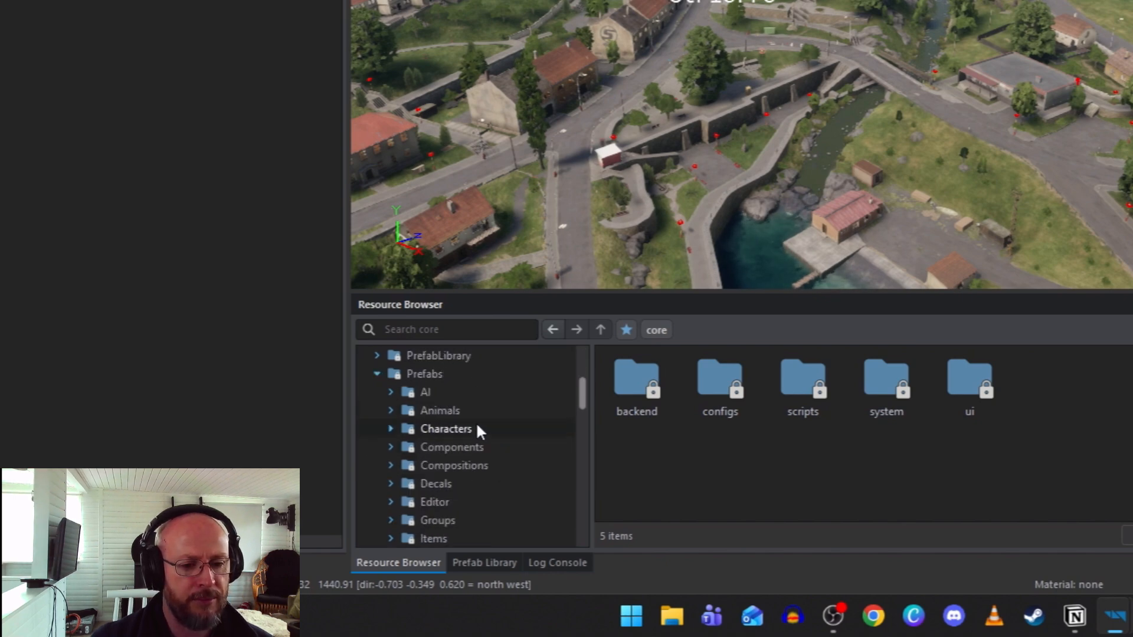
pyautogui.click(430, 378)
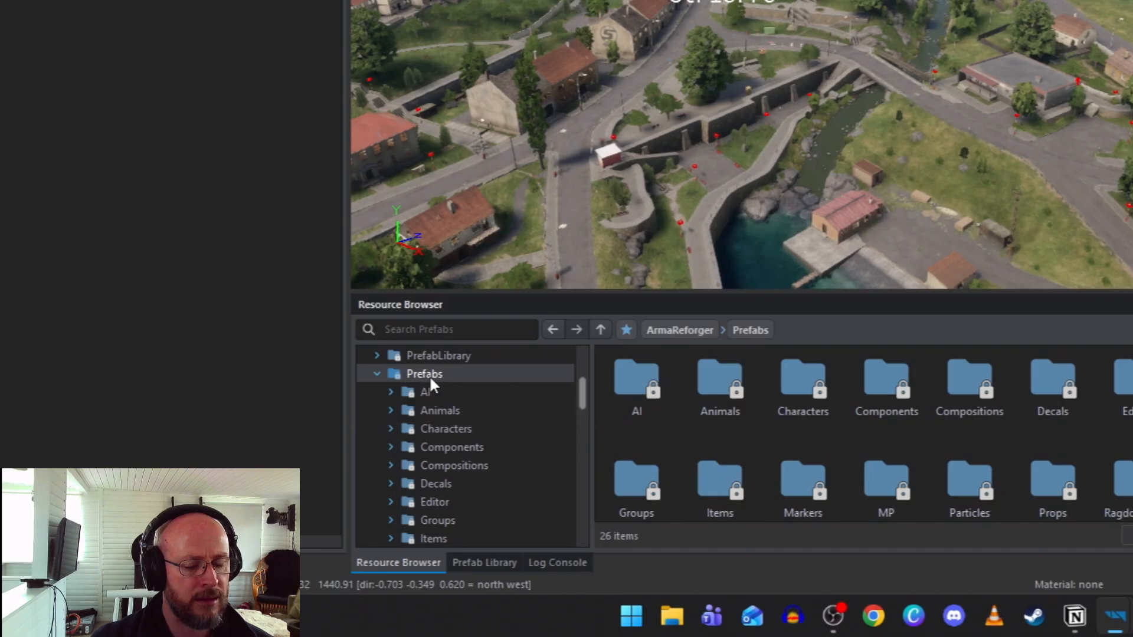
# Collapse the Modes and MP subfolders inside ArmaReforger's Prefabs folder.
pyautogui.scroll(-4, 492, 391)
pyautogui.scroll(-1, 494, 391)
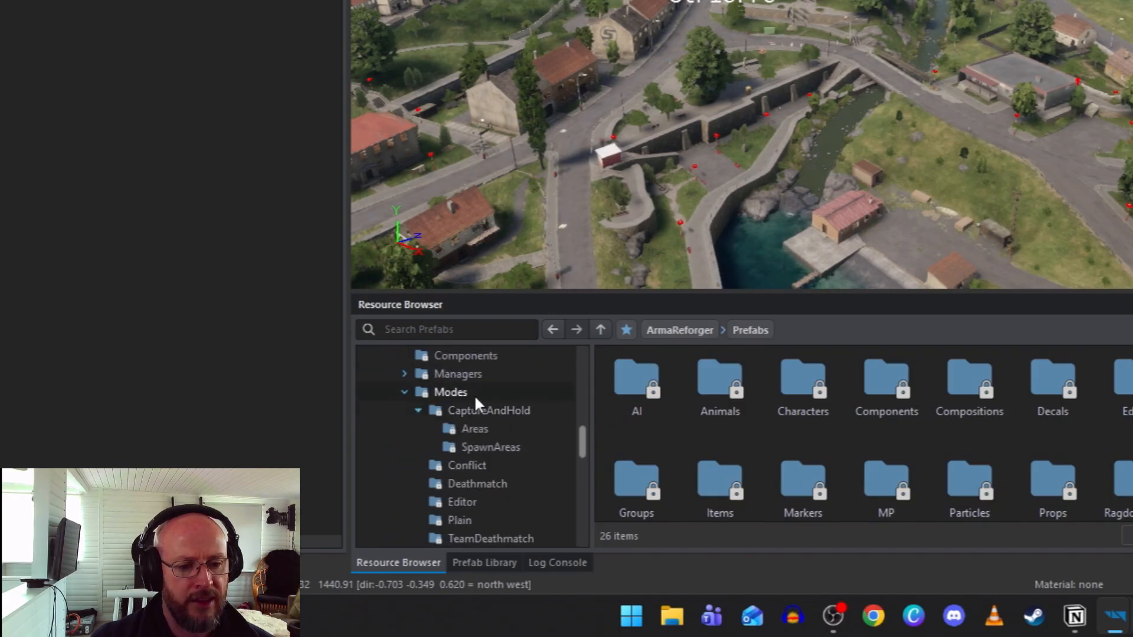
pyautogui.click(406, 392)
pyautogui.scroll(2, 491, 421)
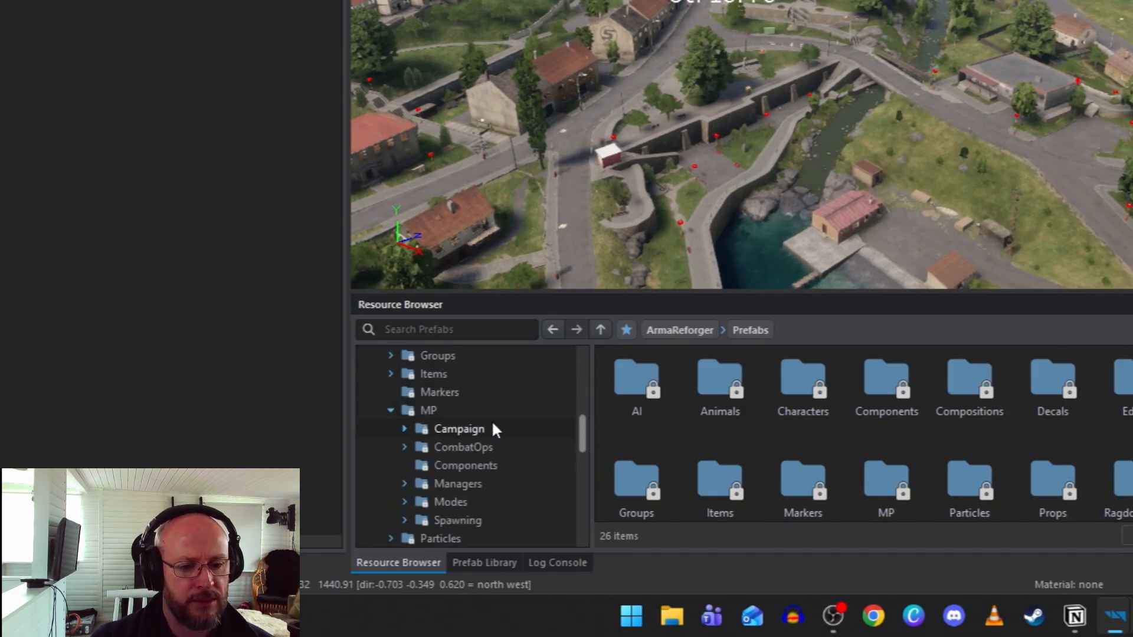
pyautogui.scroll(1, 491, 423)
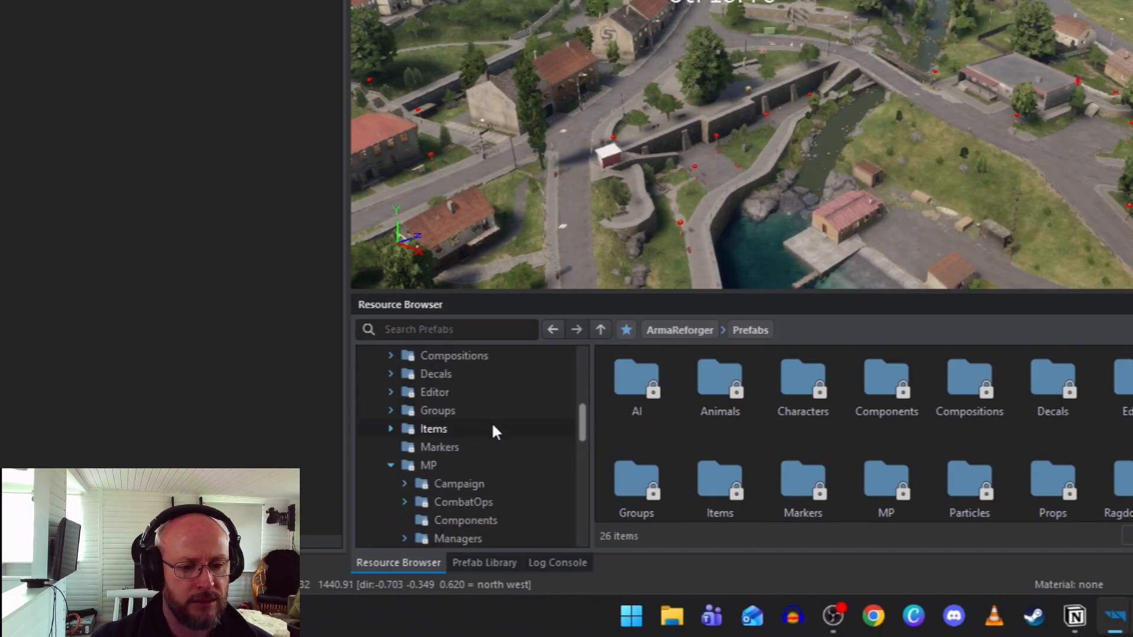
pyautogui.click(391, 466)
pyautogui.scroll(3, 416, 461)
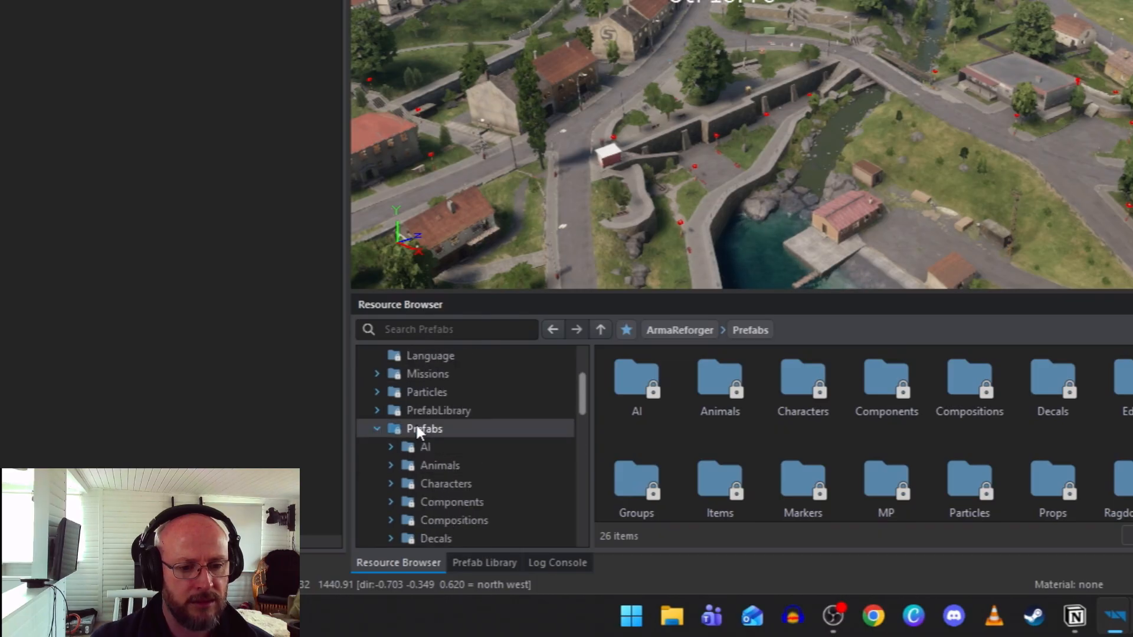
# Browse through MP and Modes inside ArmaReforger's Prefabs and open the CaptureAndHold folder.
pyautogui.scroll(-3, 424, 427)
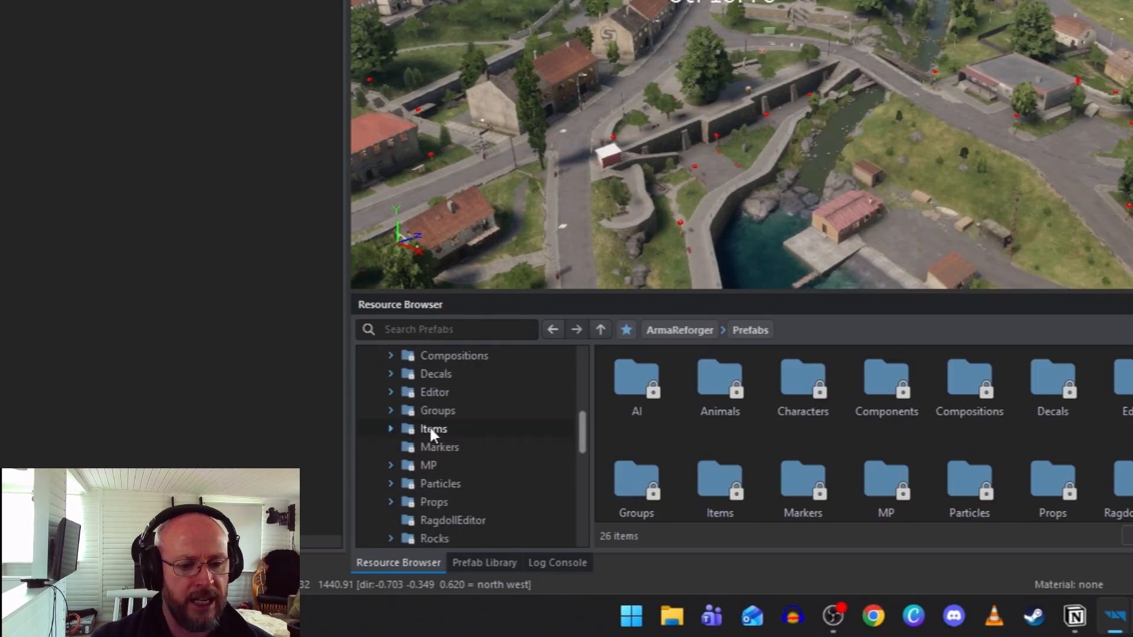
pyautogui.scroll(-1, 436, 429)
pyautogui.click(391, 410)
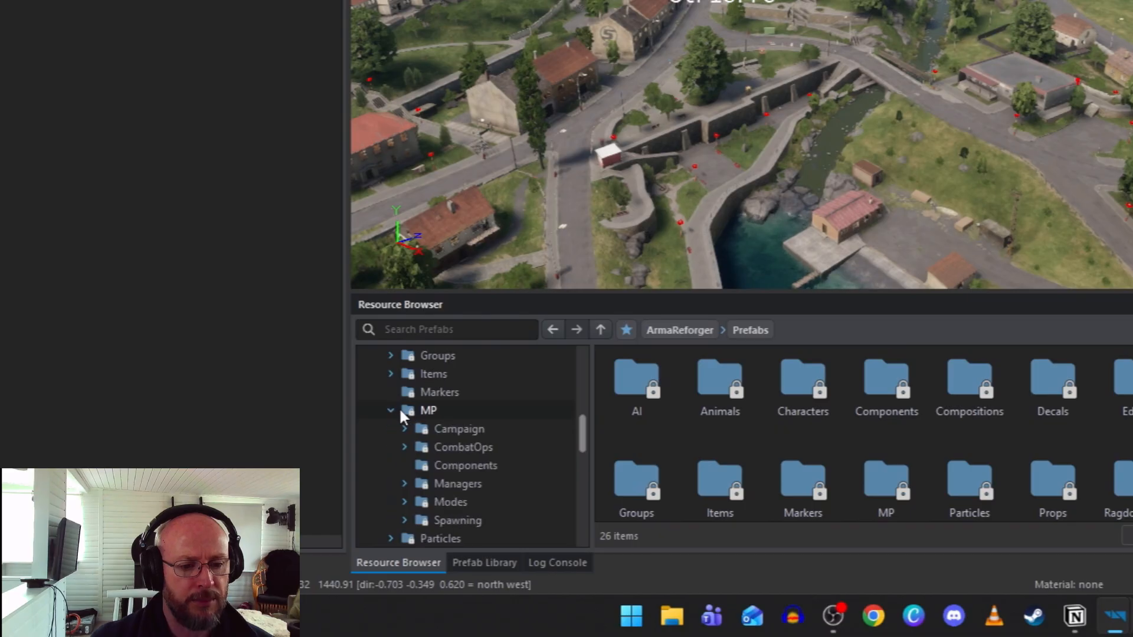
pyautogui.scroll(-1, 400, 407)
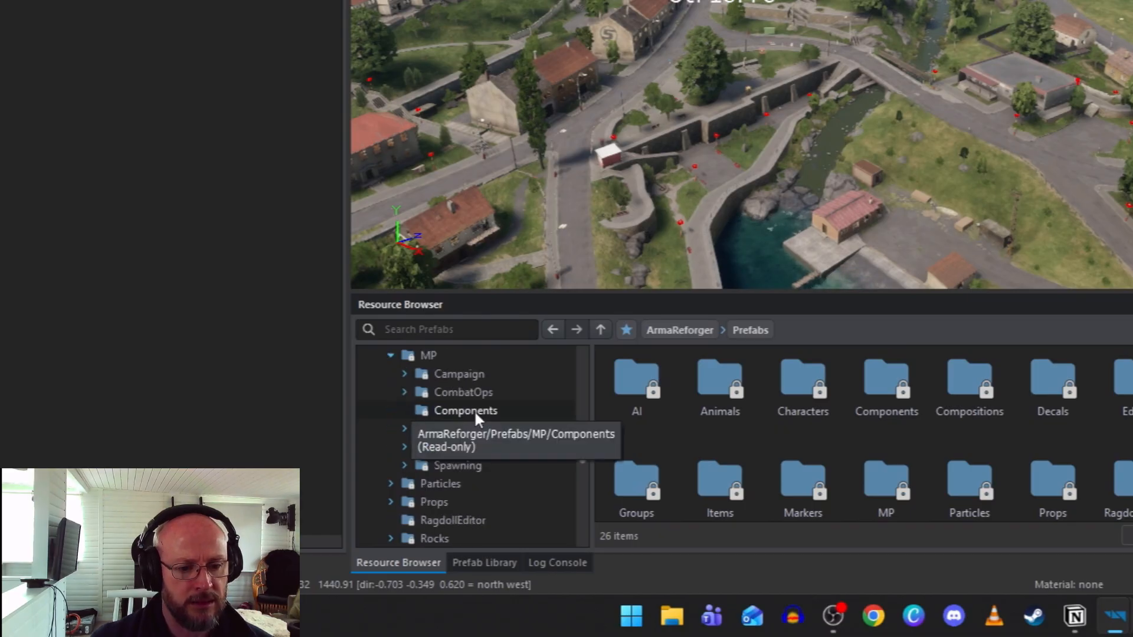
pyautogui.click(403, 447)
pyautogui.click(419, 465)
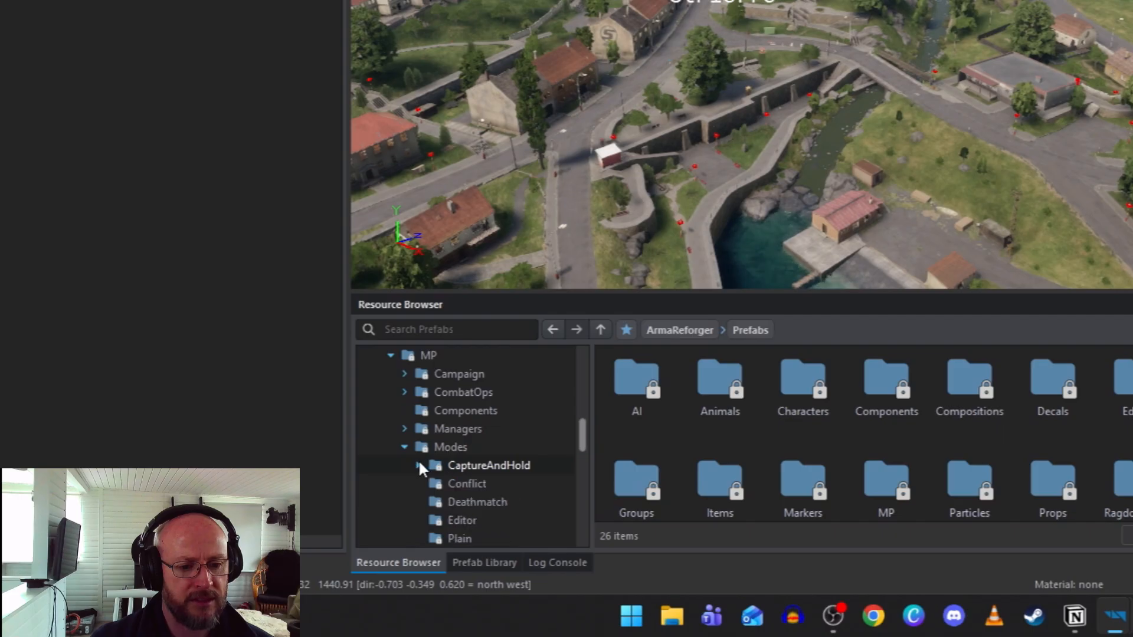
pyautogui.scroll(-1, 466, 447)
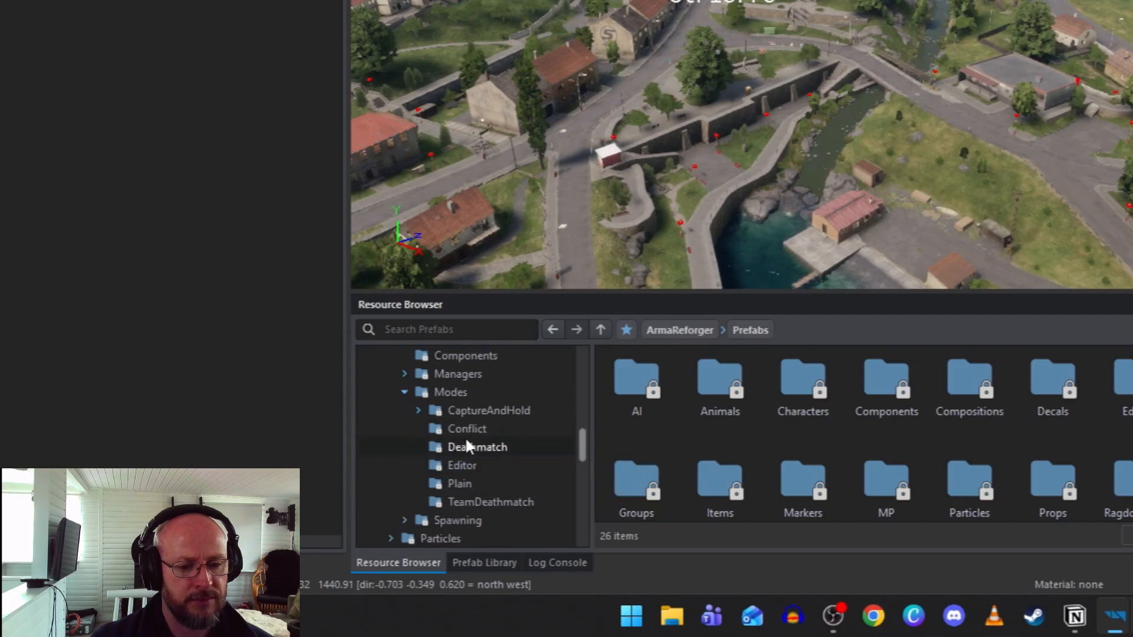
pyautogui.scroll(-1, 492, 428)
pyautogui.scroll(1, 492, 445)
pyautogui.click(454, 395)
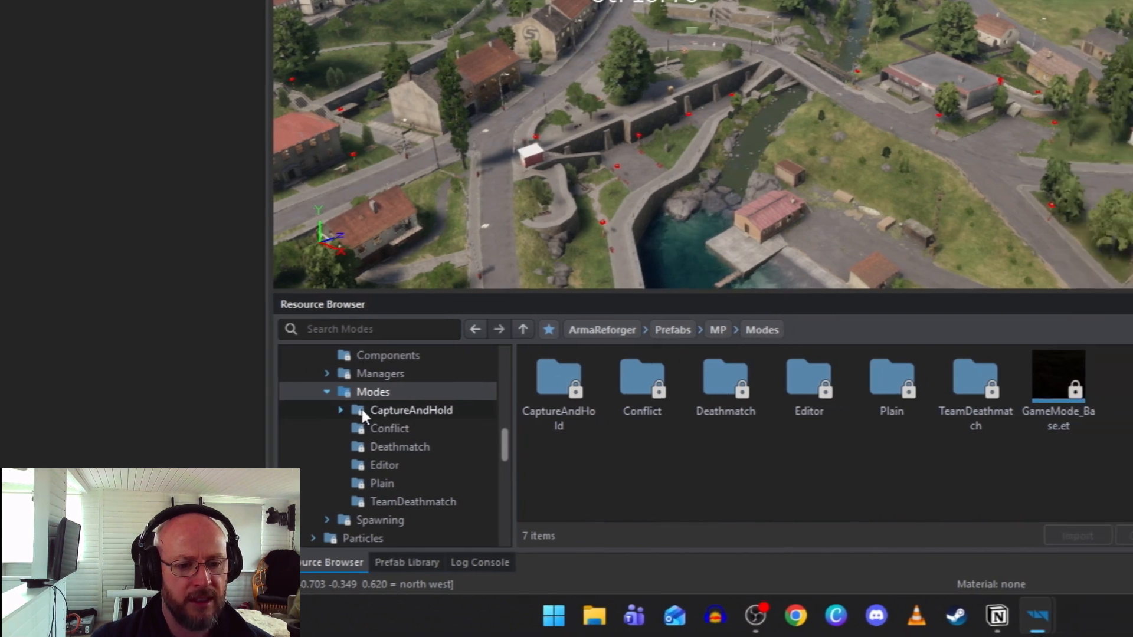
pyautogui.click(439, 412)
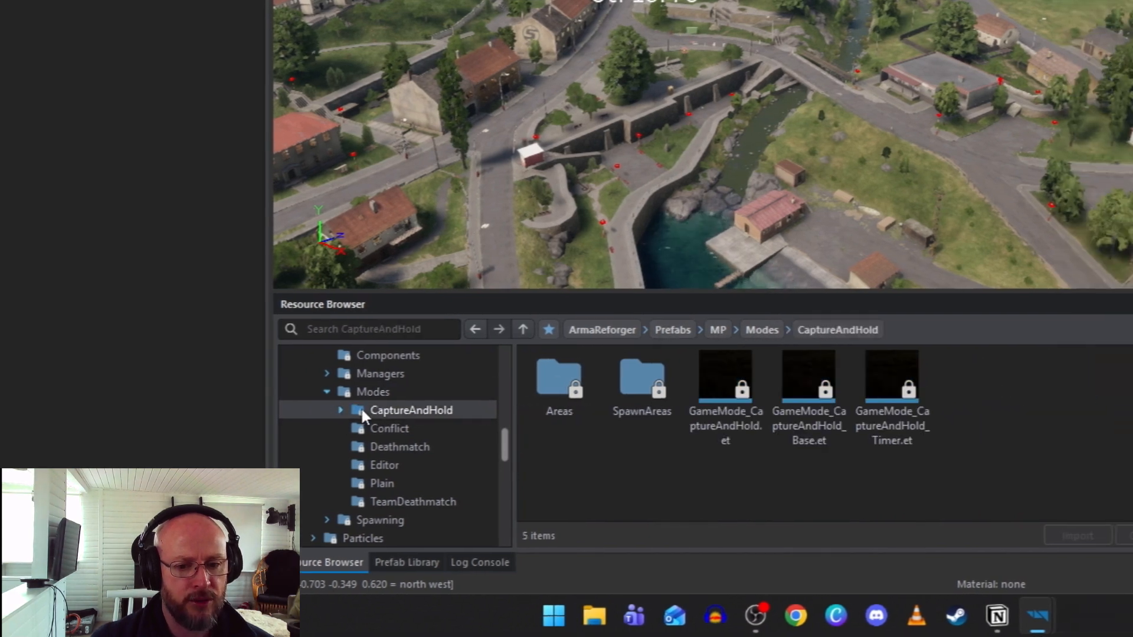
# Place the GameMode_CaptureAndHold.et prefab on the paved ground beside the StPierre harbour and select the new entity in the hierarchy.
pyautogui.click(752, 430)
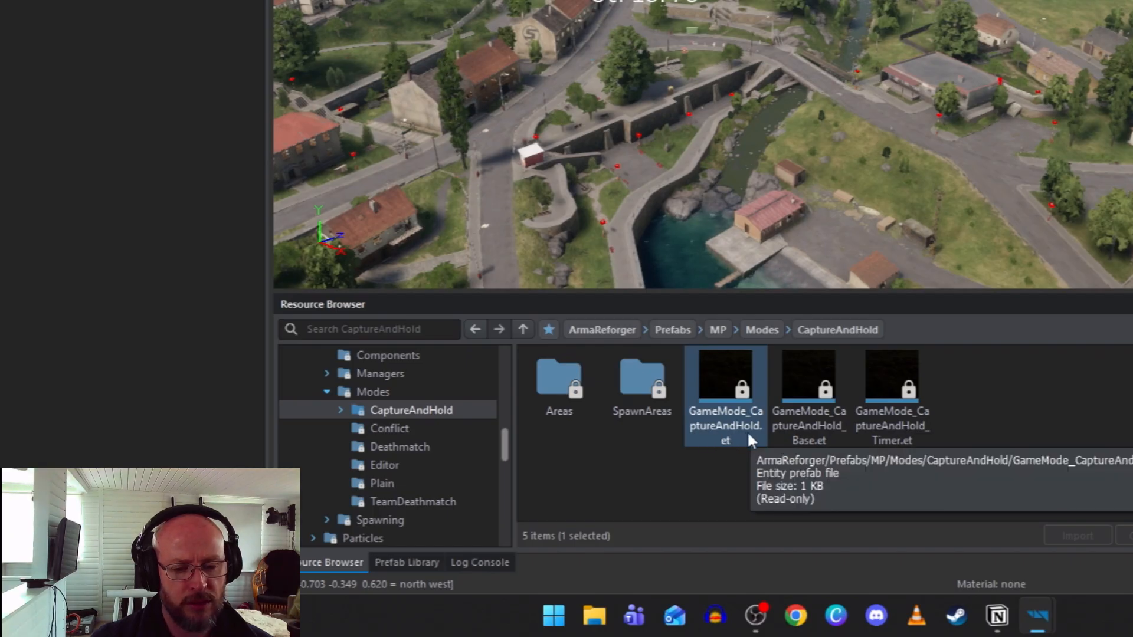
pyautogui.moveTo(712, 236); pyautogui.dragTo(679, 277, button='right')
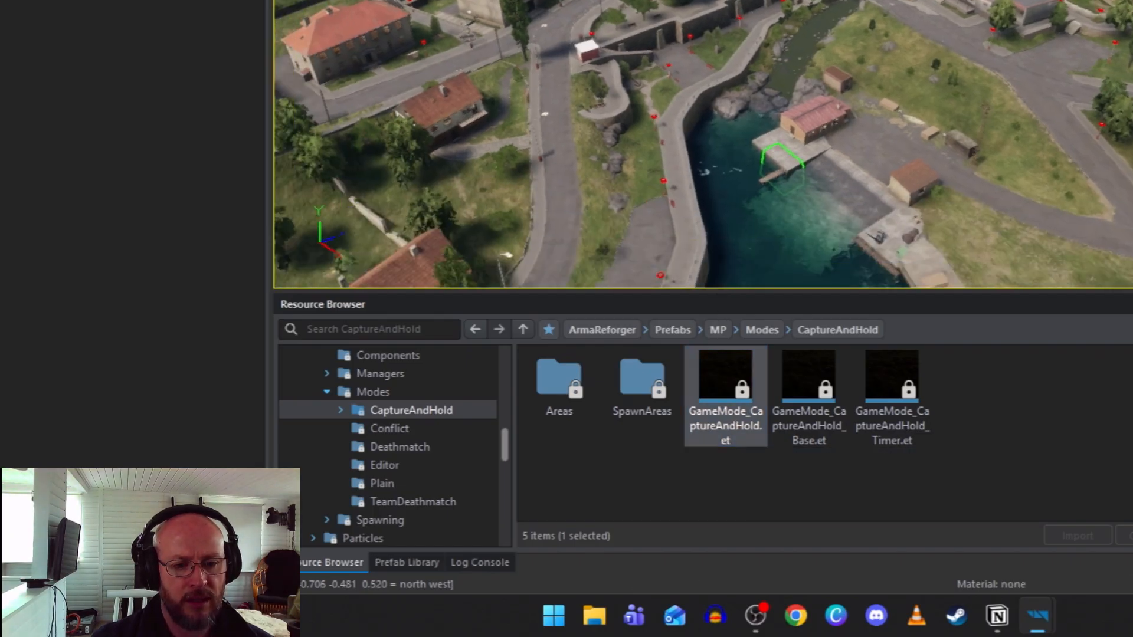
pyautogui.moveTo(730, 113); pyautogui.dragTo(697, 171, button='right')
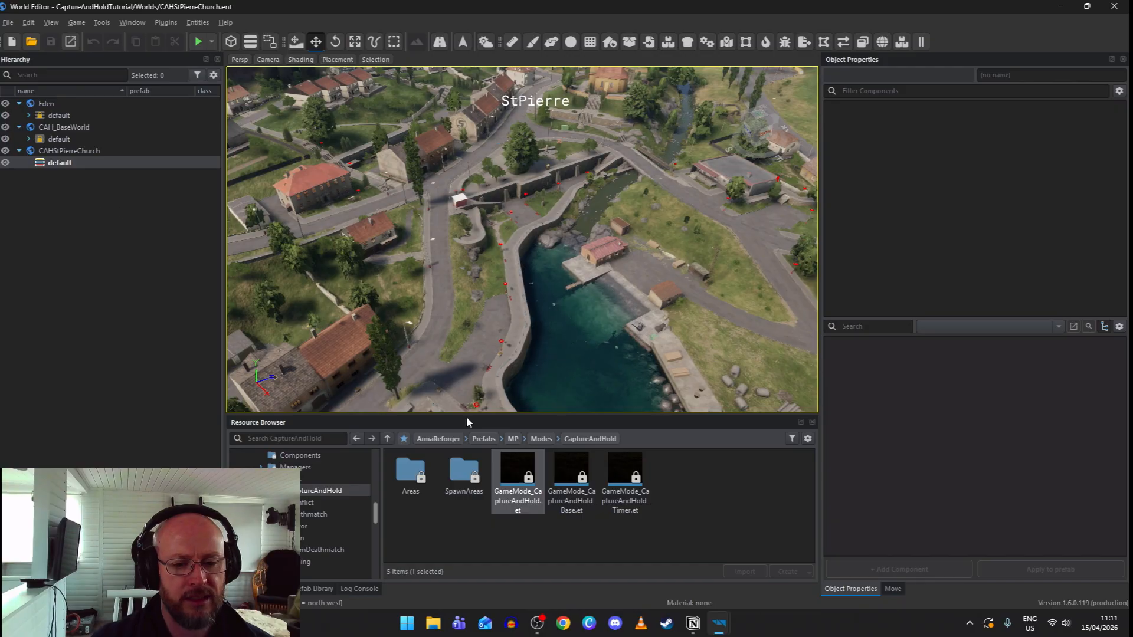
pyautogui.moveTo(517, 481); pyautogui.dragTo(494, 324)
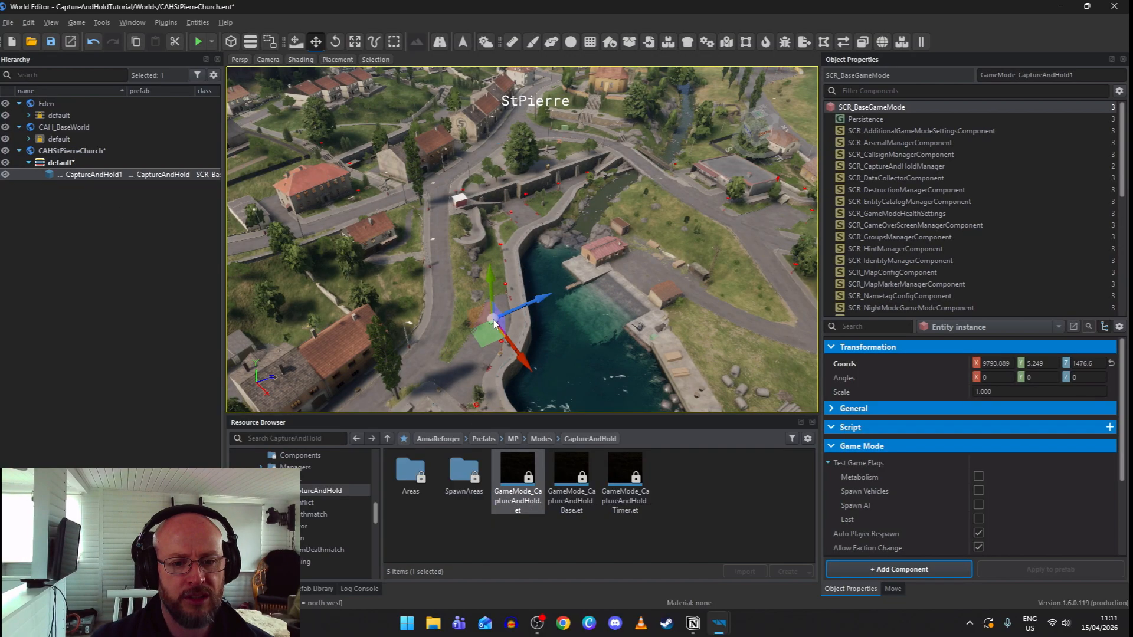
pyautogui.click(124, 229)
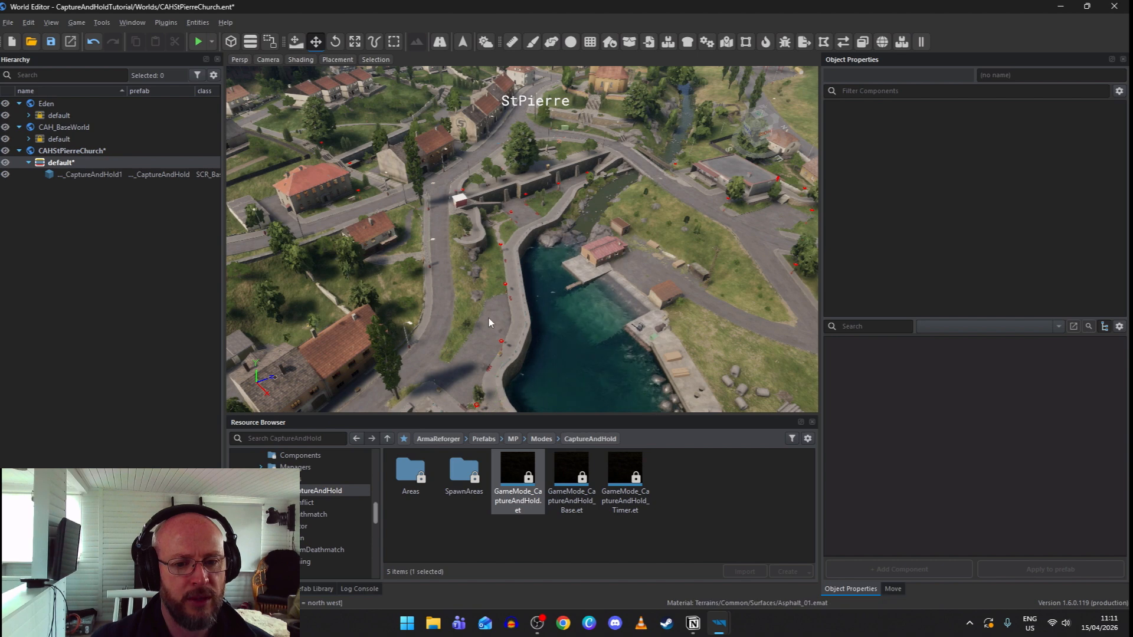
pyautogui.click(91, 175)
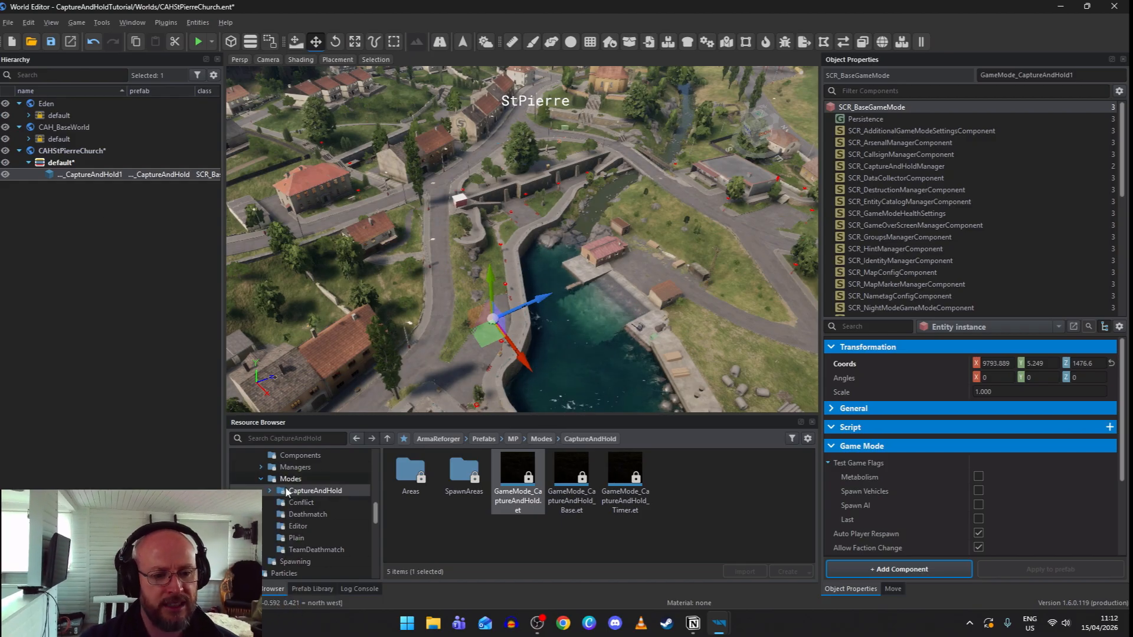
# Collapse the Modes folder inside ArmaReforger's MP prefabs and open the Factions folder under Managers.
pyautogui.scroll(1, 287, 493)
pyautogui.scroll(2, 316, 517)
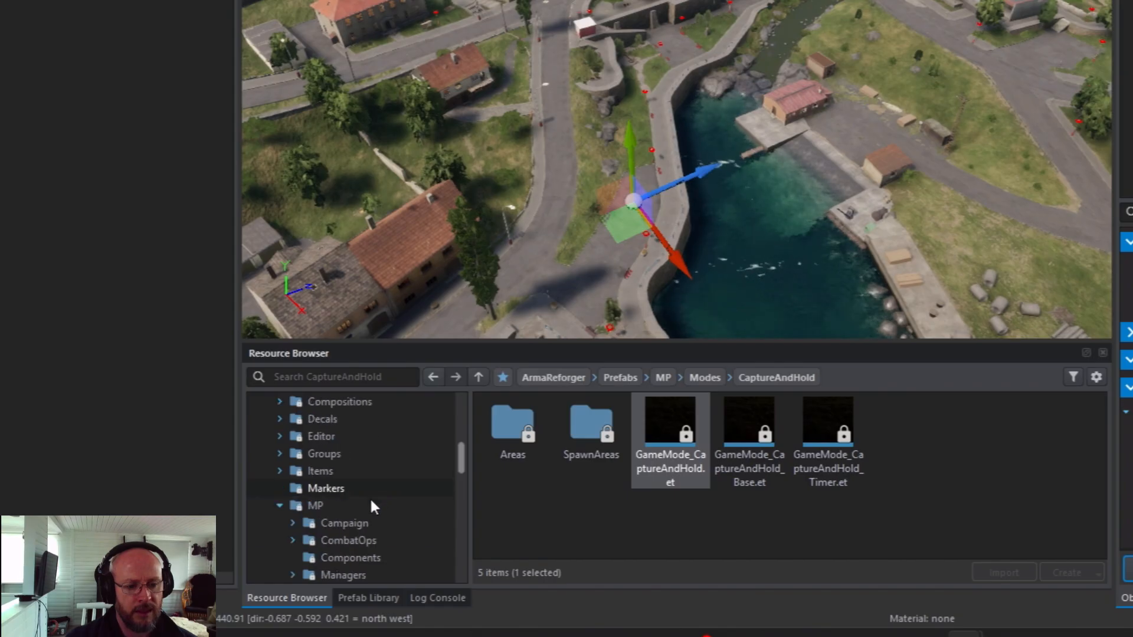
pyautogui.click(319, 507)
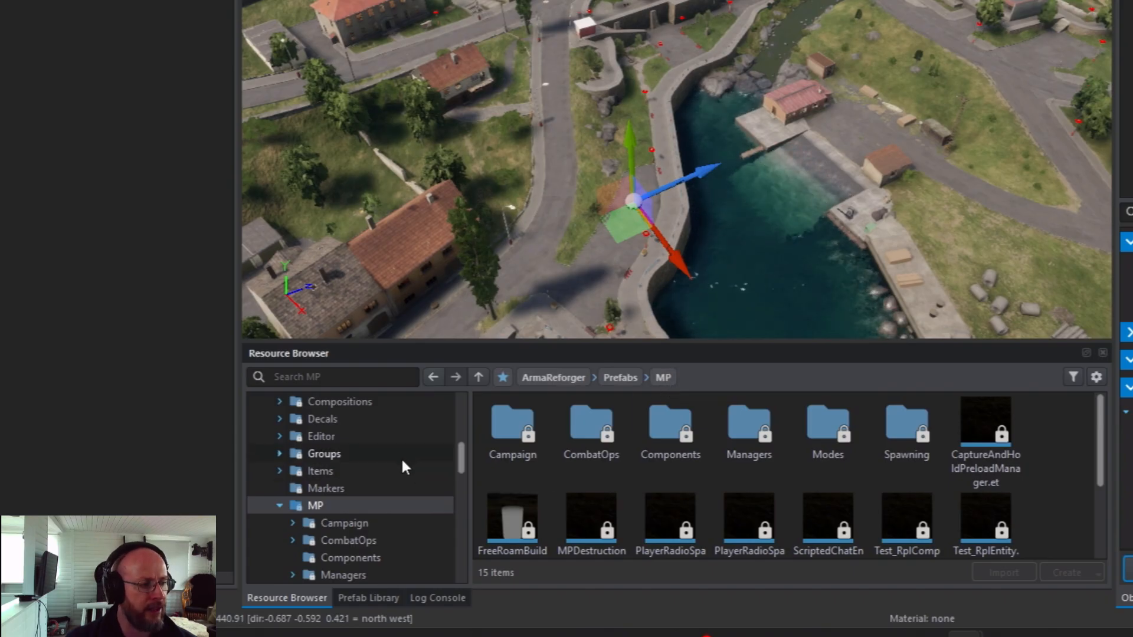
pyautogui.scroll(-2, 408, 460)
pyautogui.scroll(1, 406, 452)
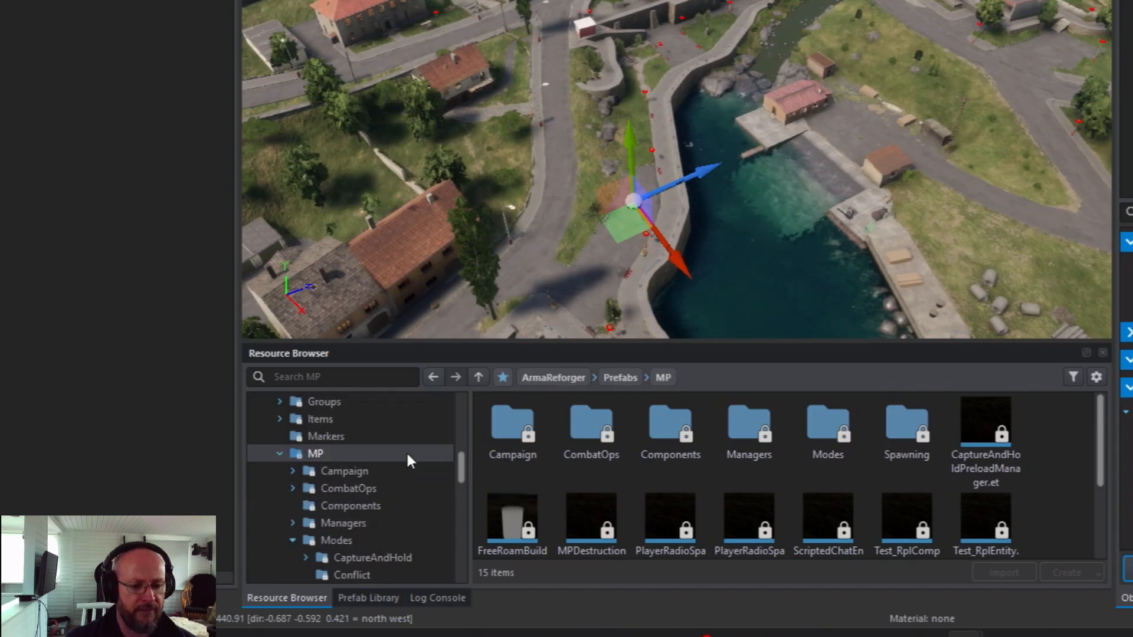
pyautogui.click(294, 539)
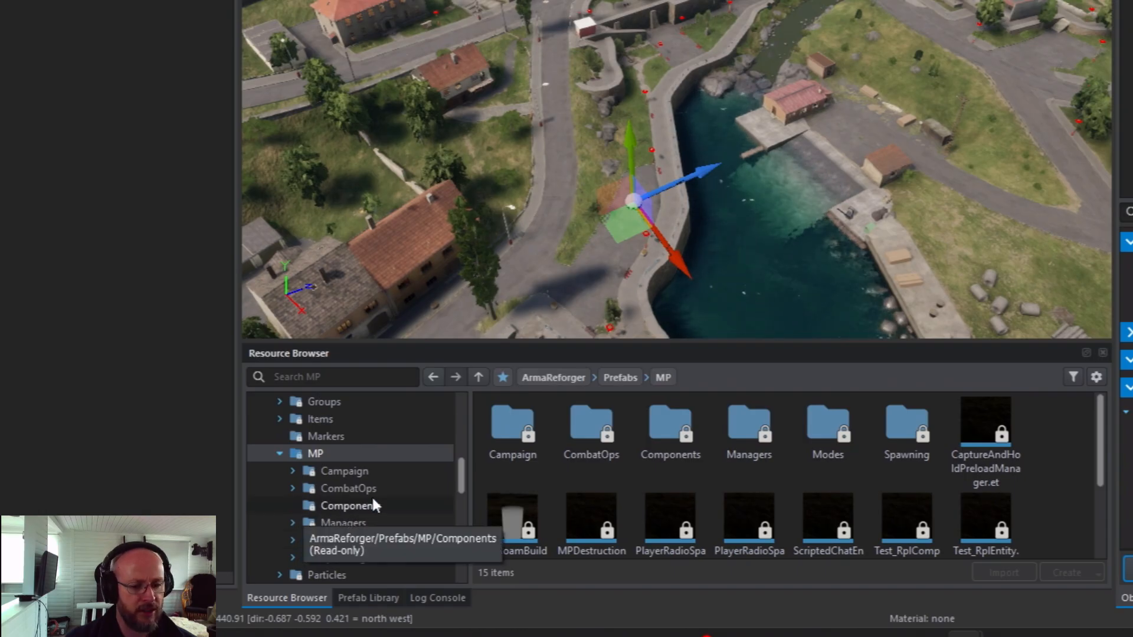
pyautogui.click(293, 523)
pyautogui.click(328, 521)
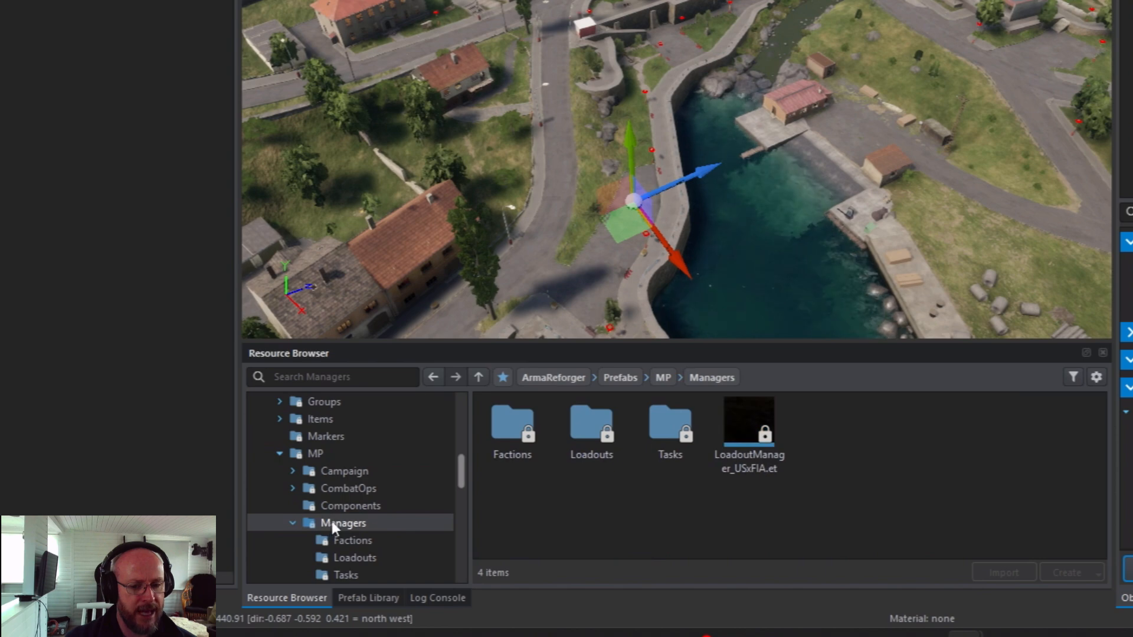
pyautogui.scroll(-2, 354, 510)
pyautogui.click(359, 434)
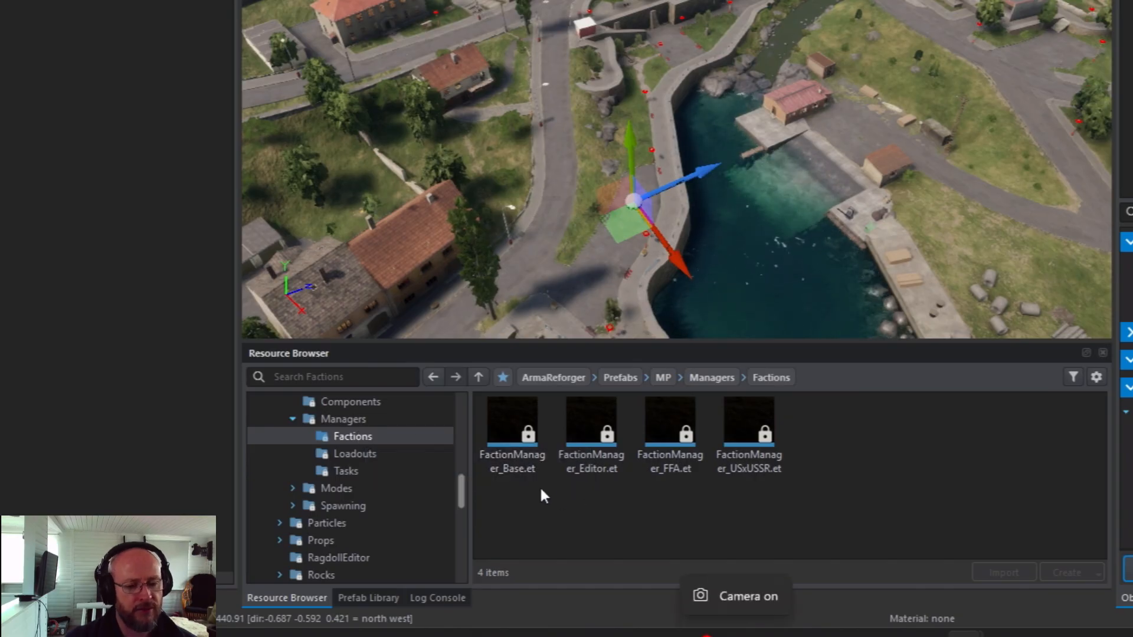
# Look through the faction manager prefabs and place FactionManager_USxUSSR.et on the ground near the harbour game mode entity.
pyautogui.click(518, 466)
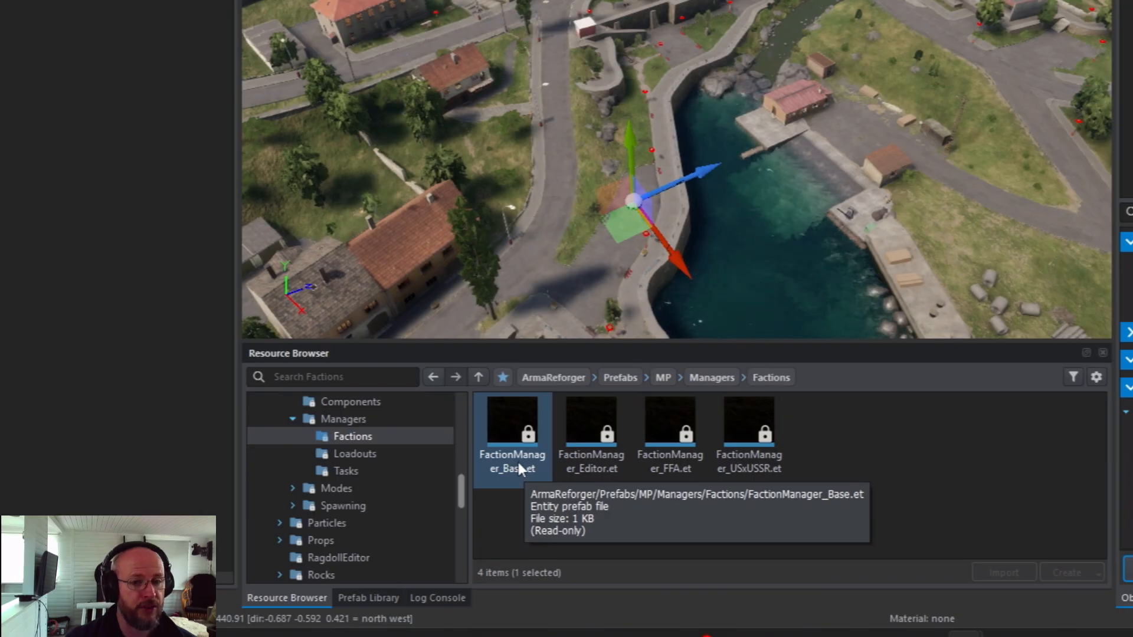
pyautogui.click(591, 461)
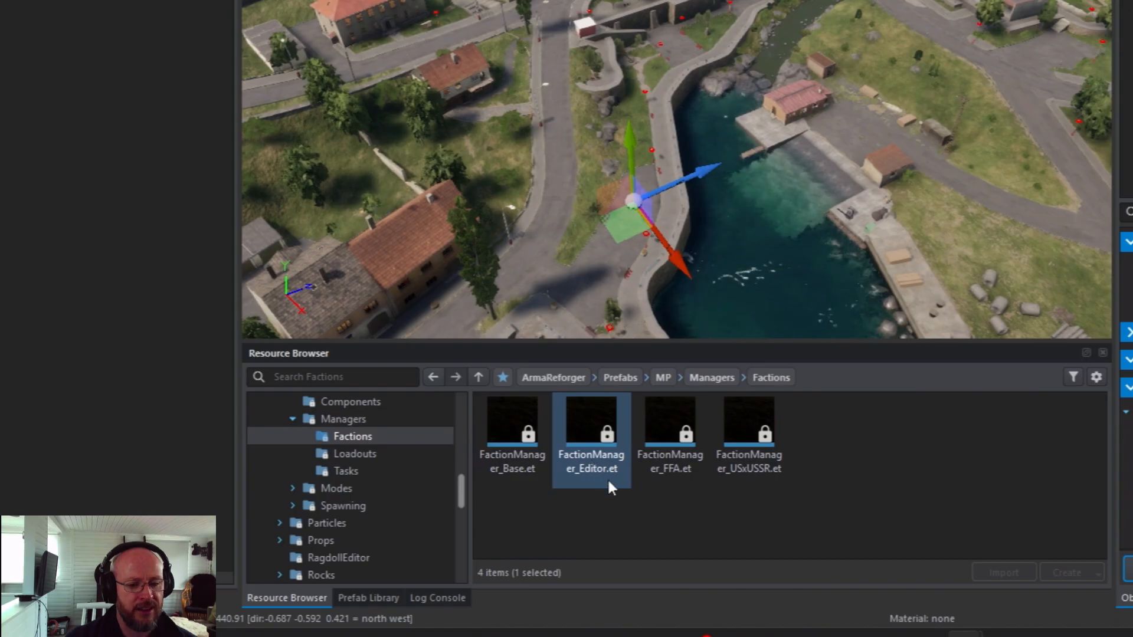
pyautogui.click(672, 469)
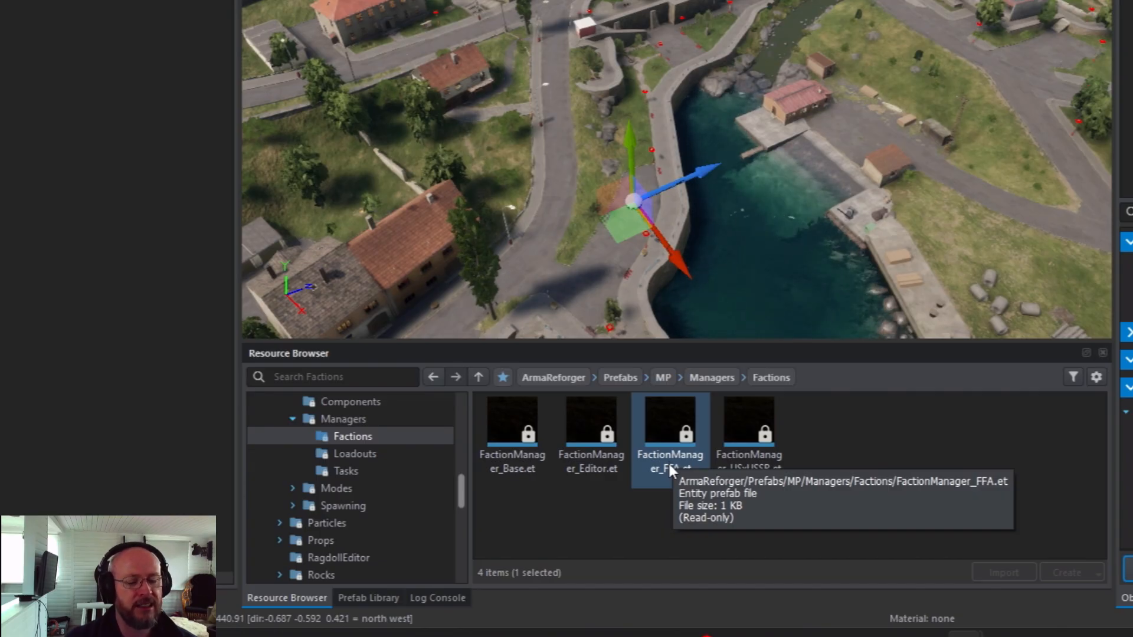
pyautogui.click(758, 458)
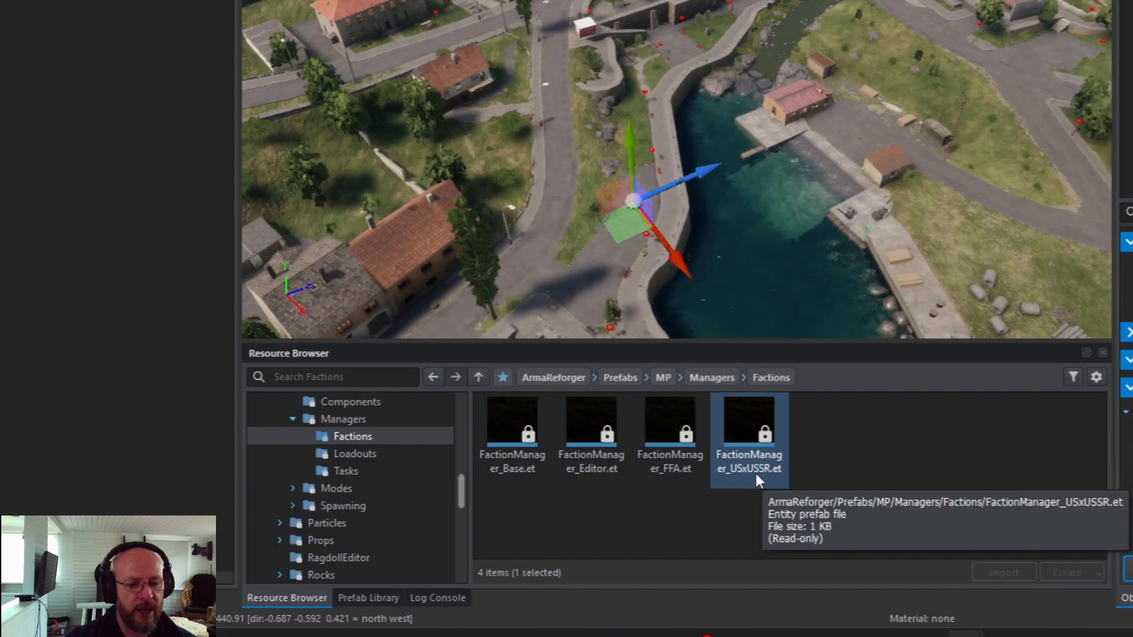
pyautogui.moveTo(763, 466); pyautogui.dragTo(596, 250)
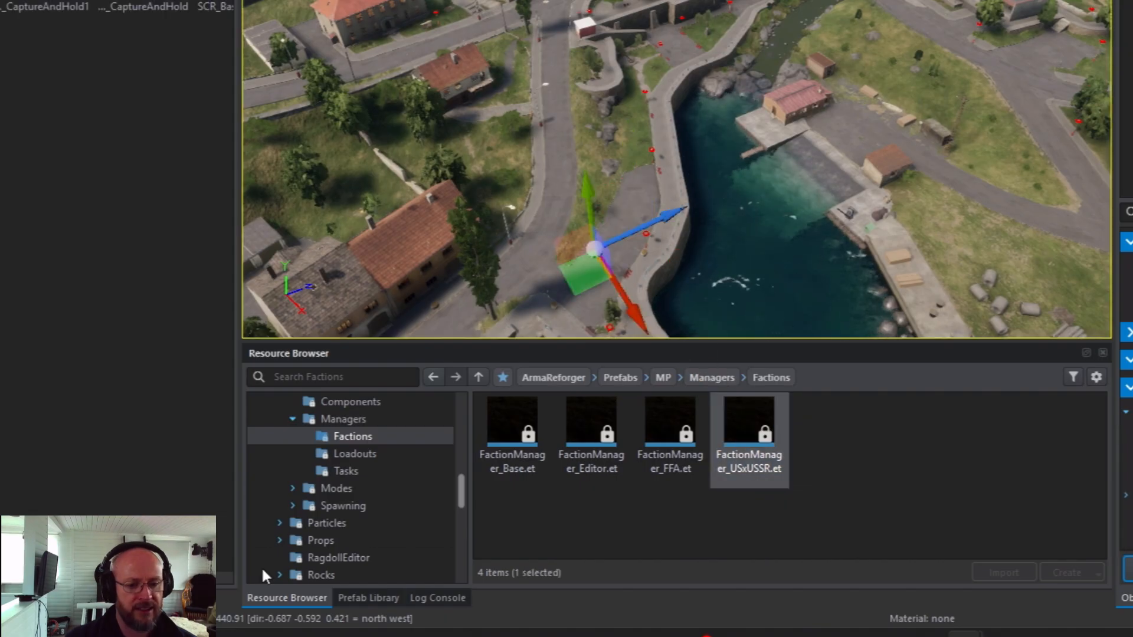
# Open the Loadouts folder under Managers and place LoadoutManager_USxUSSR.et beside the other harbour entities.
pyautogui.click(343, 424)
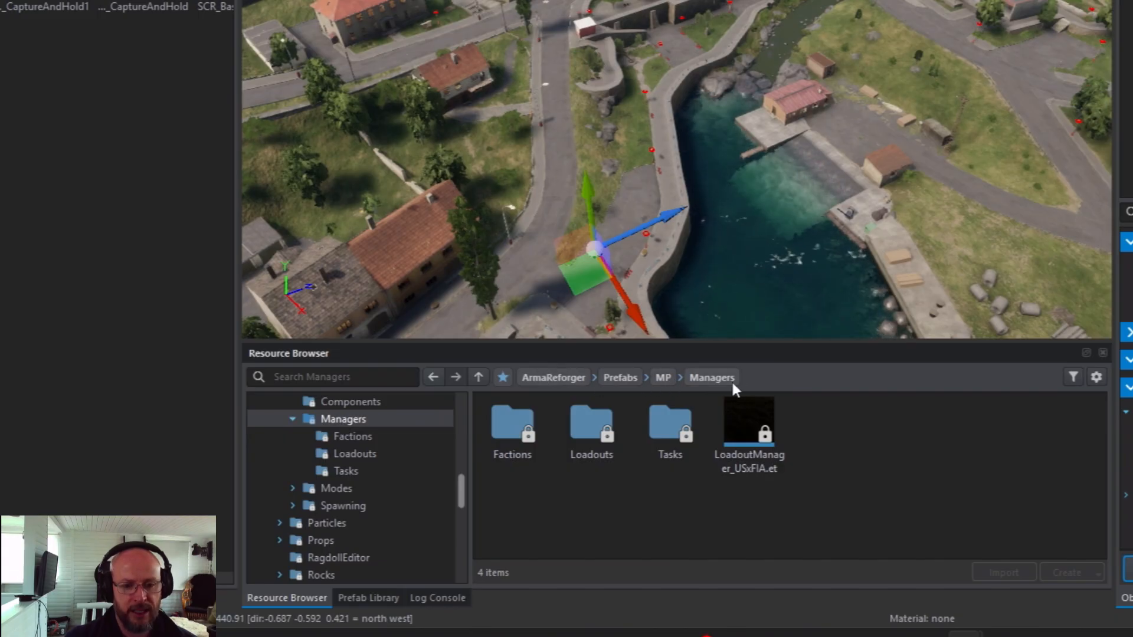
pyautogui.click(355, 454)
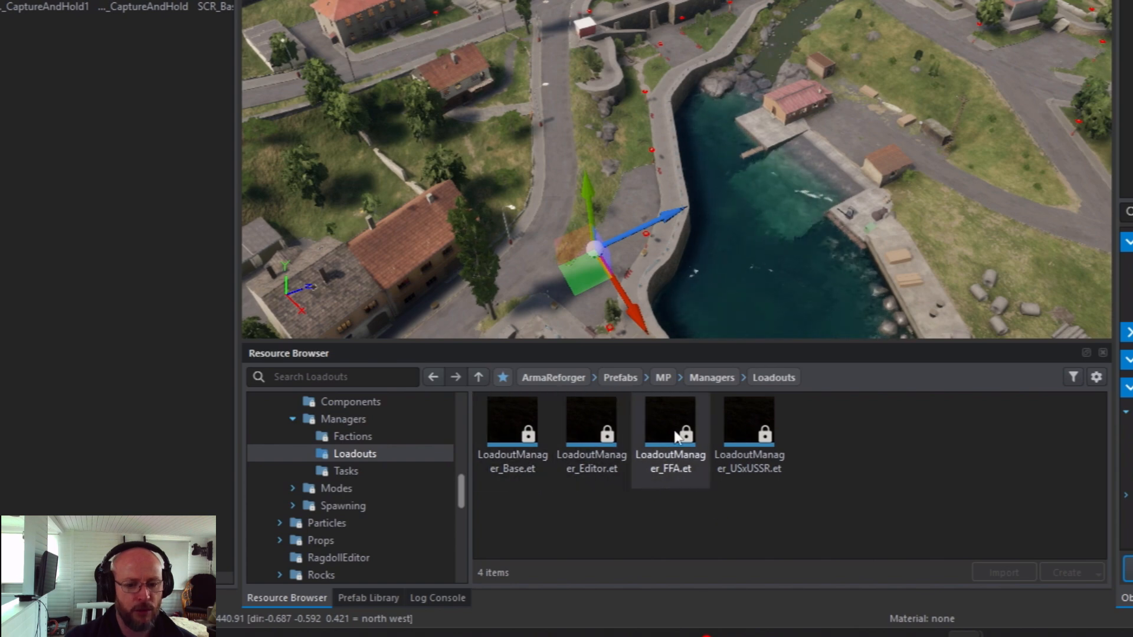
pyautogui.click(677, 462)
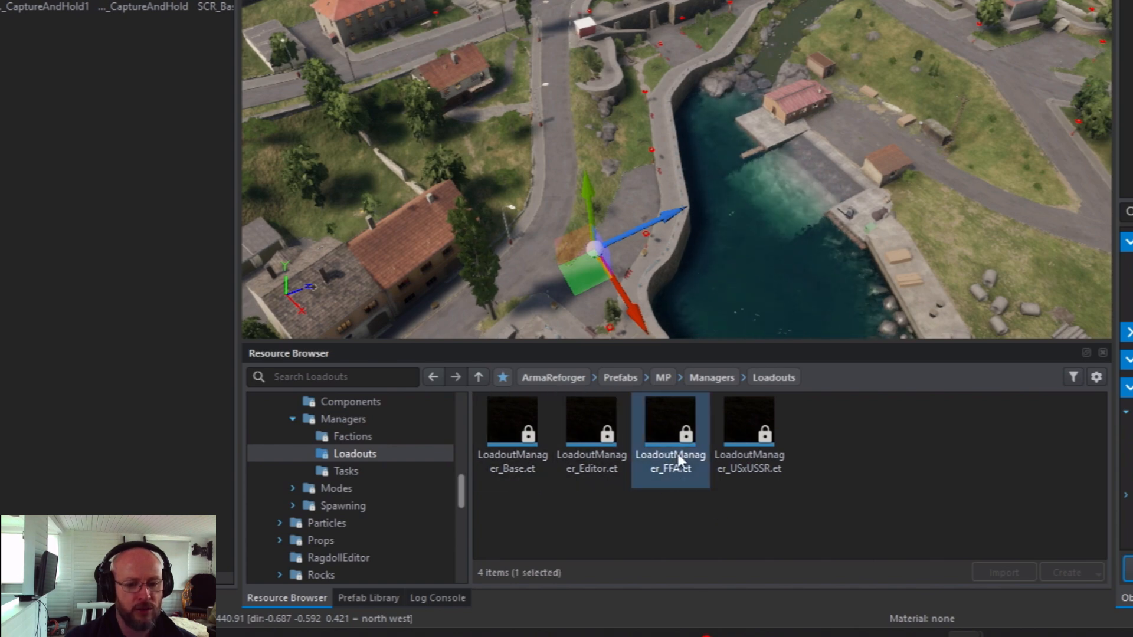
pyautogui.click(758, 487)
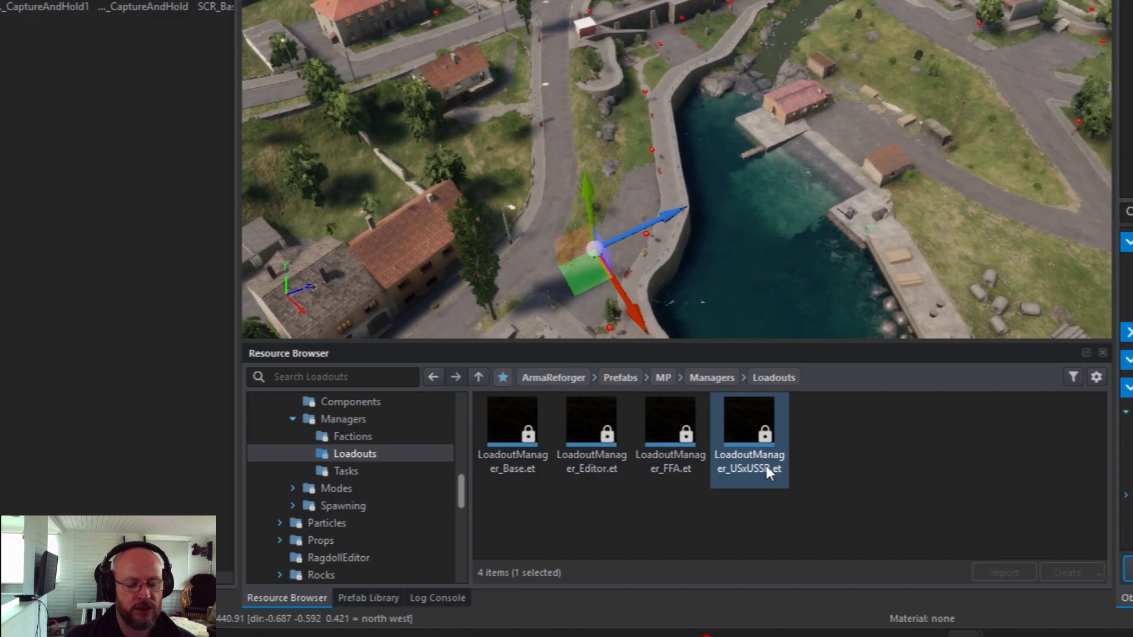
pyautogui.moveTo(757, 466); pyautogui.dragTo(622, 215)
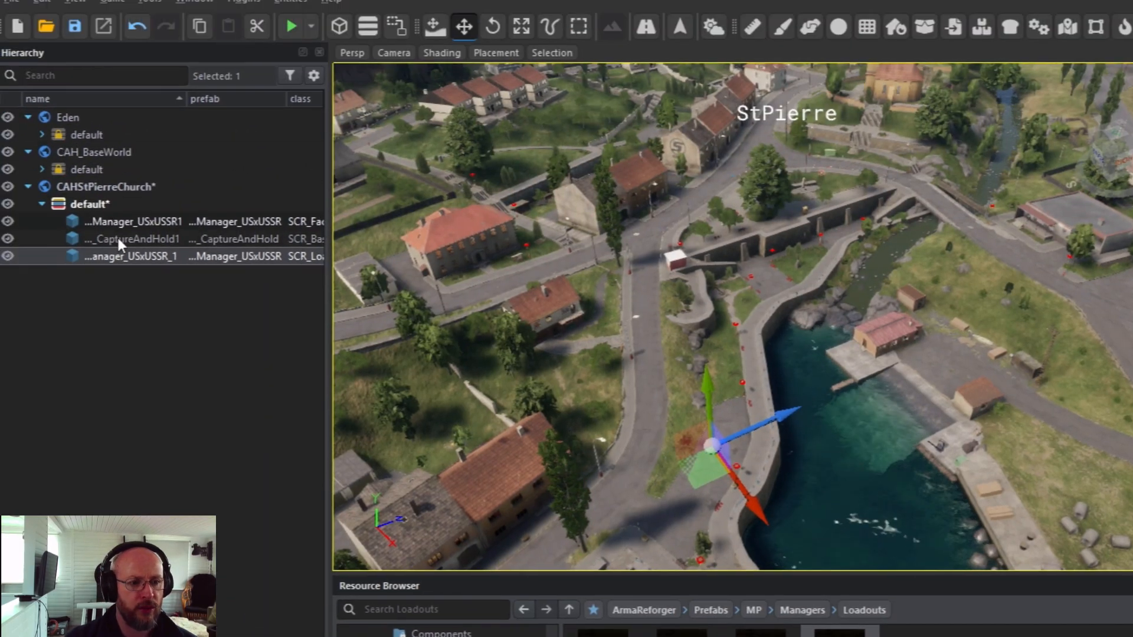
# Check the faction manager, game mode and loadout manager entities in CAHStPierreChurch's default layer and save the world.
pyautogui.click(118, 222)
pyautogui.click(118, 237)
pyautogui.click(121, 255)
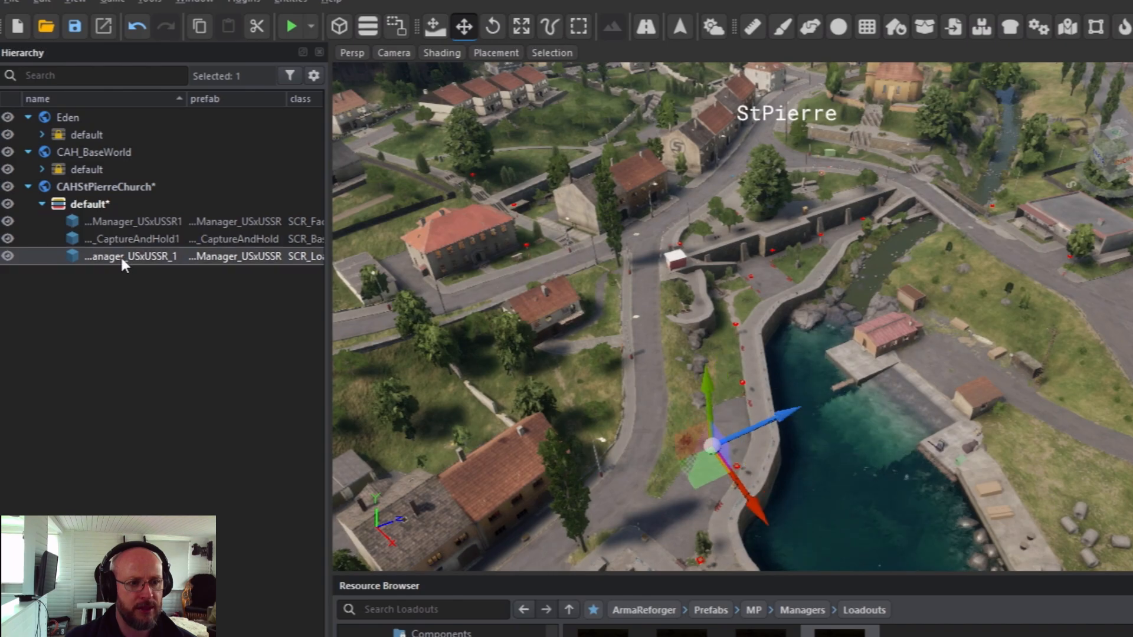
pyautogui.hotkey('ctrl', 's')
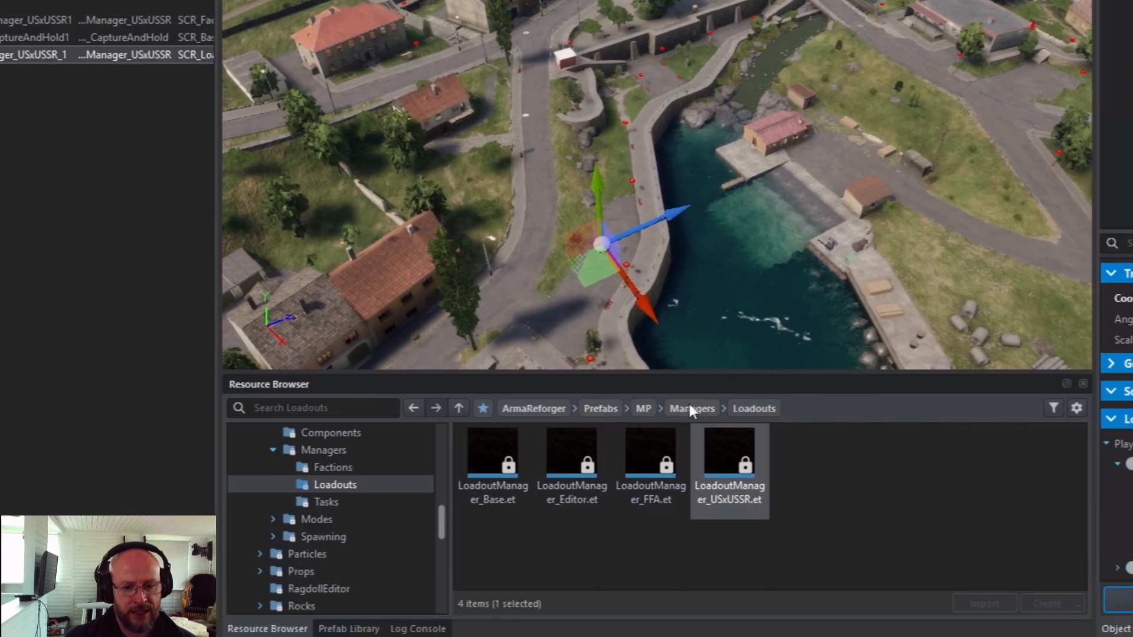
# Go back to ArmaReforger's MP prefabs and open the Areas folder inside Modes/CaptureAndHold.
pyautogui.click(645, 409)
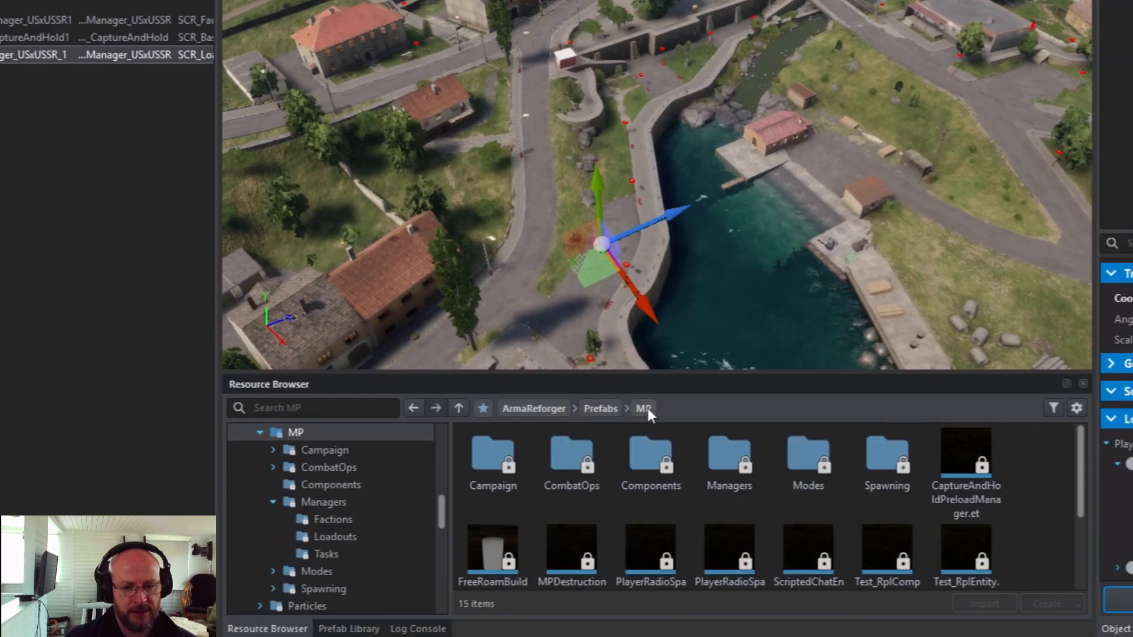
pyautogui.doubleClick(802, 458)
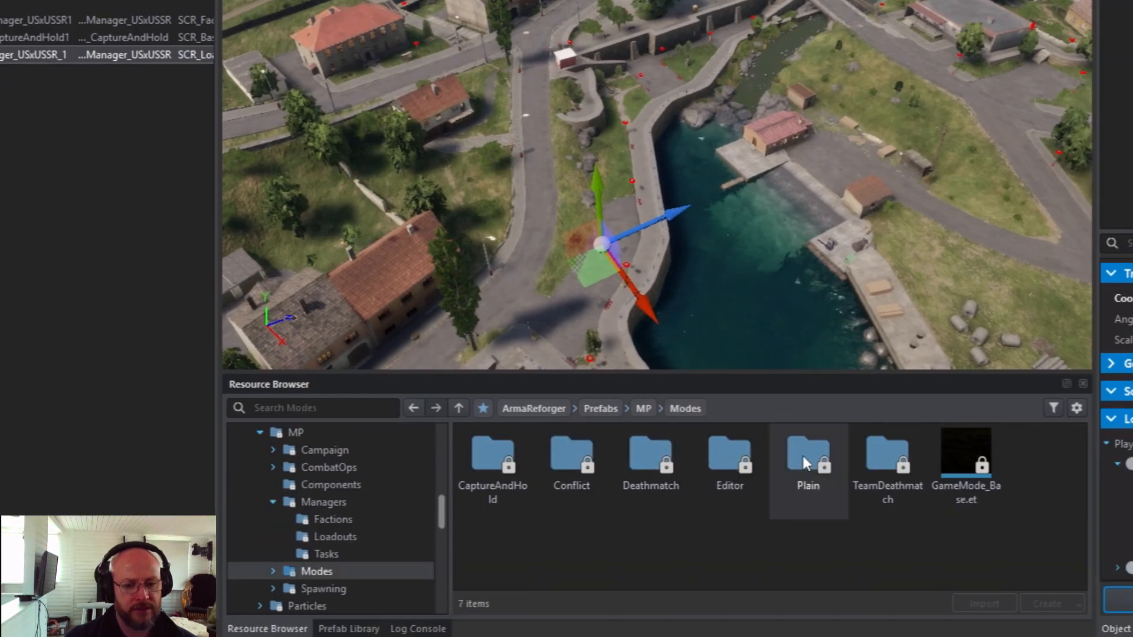
pyautogui.click(497, 466)
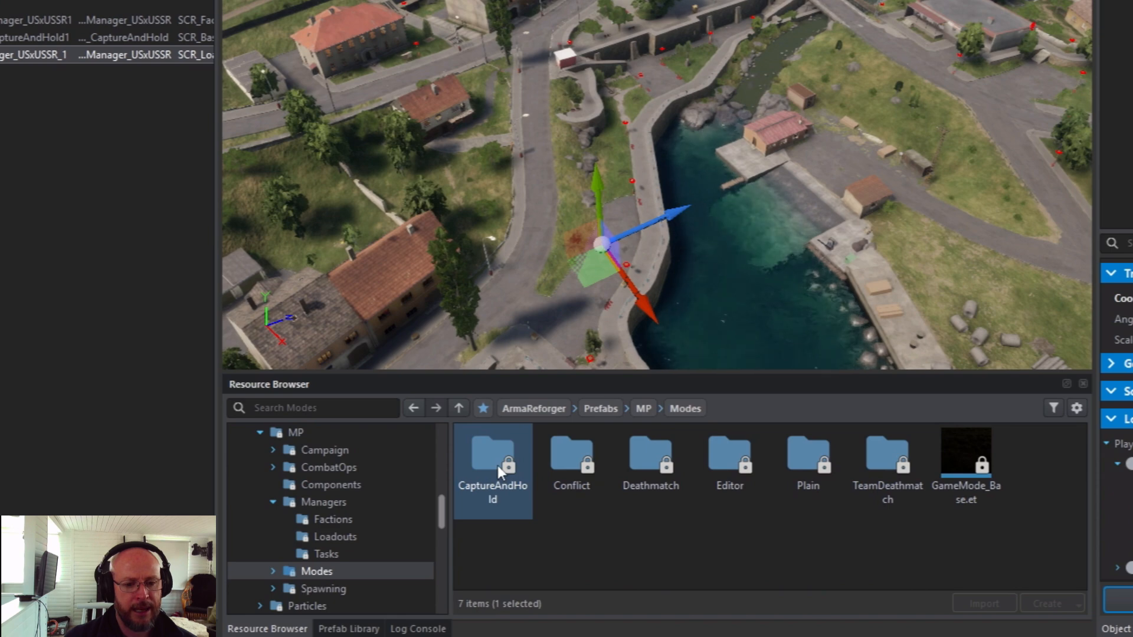
pyautogui.doubleClick(496, 460)
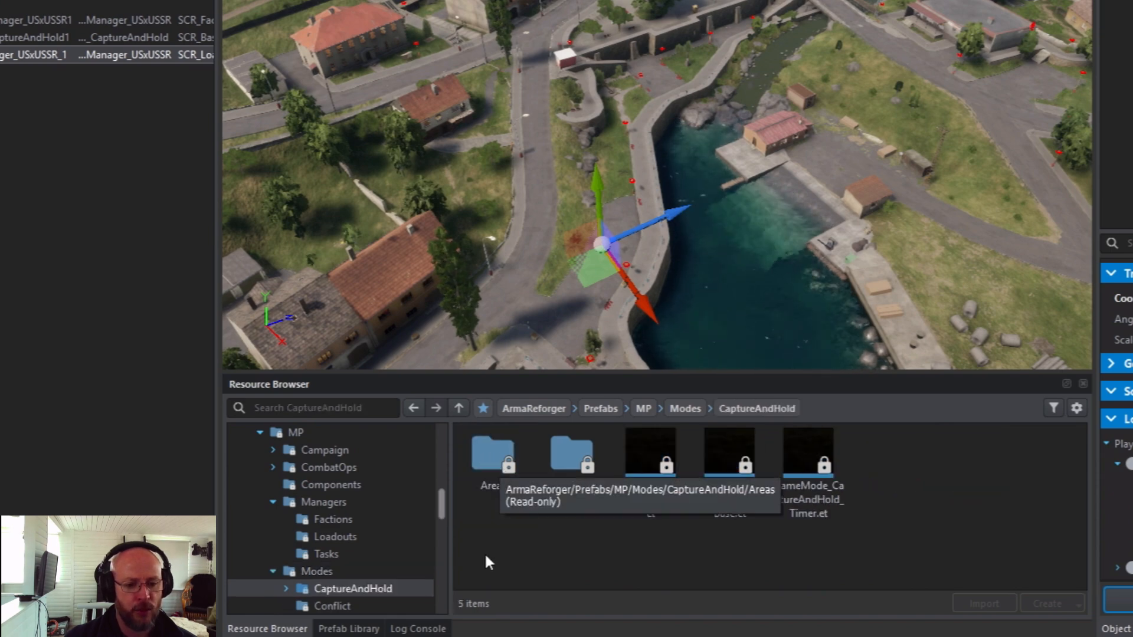
pyautogui.doubleClick(486, 453)
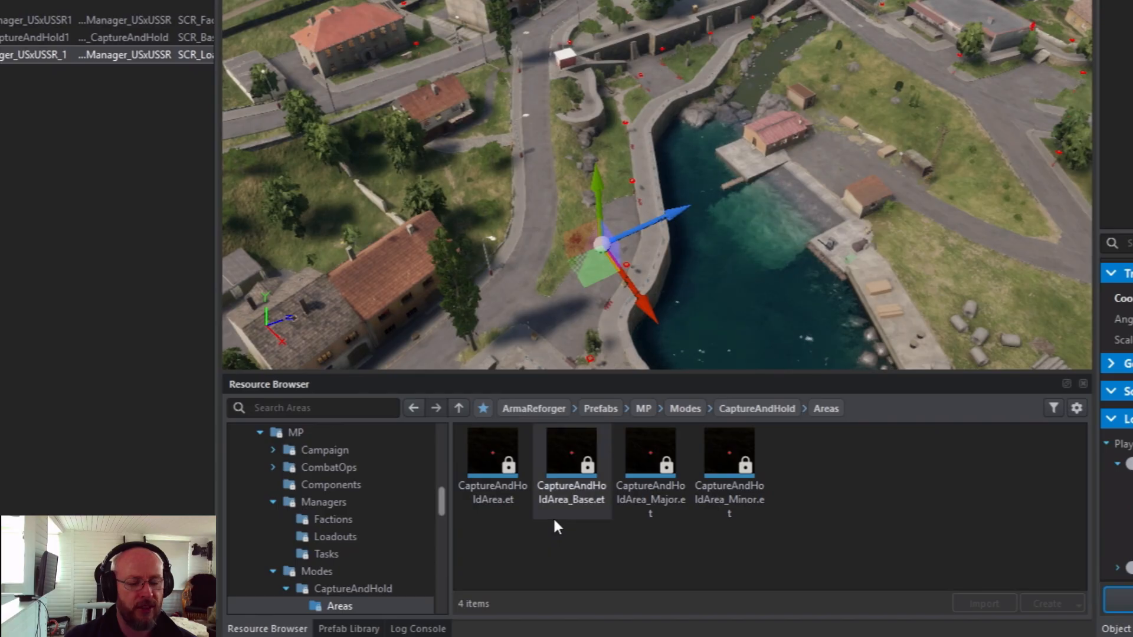
# Place the CaptureAndHoldArea_Major.et prefab on the path in front of the StPierre church tower.
pyautogui.moveTo(620, 266); pyautogui.dragTo(753, 186, button='right')
pyautogui.press('w')
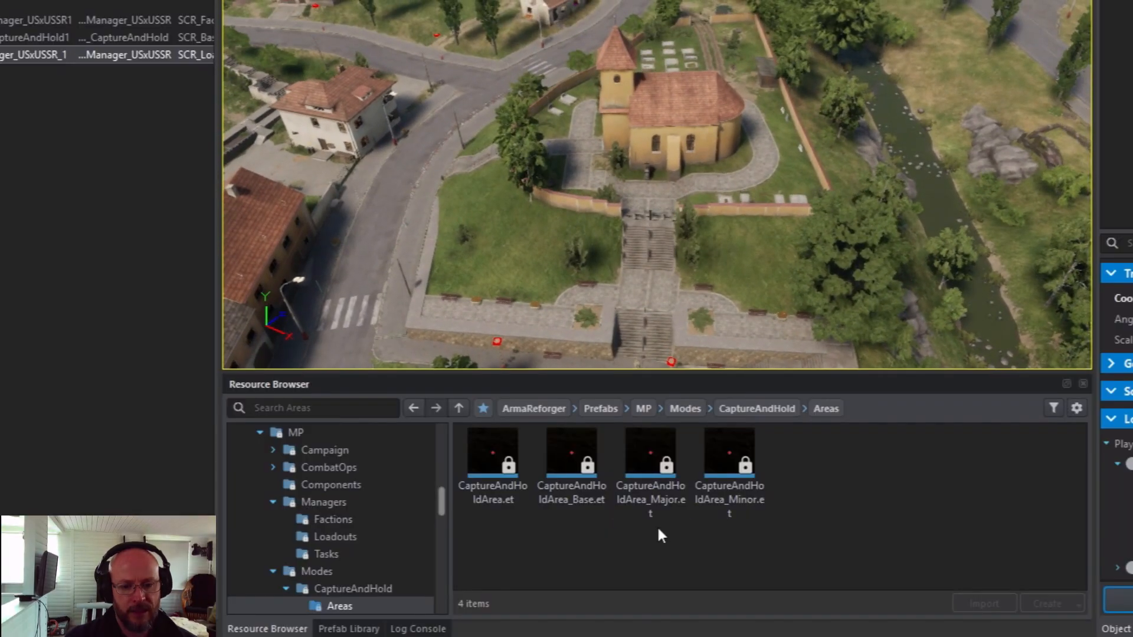
pyautogui.click(659, 472)
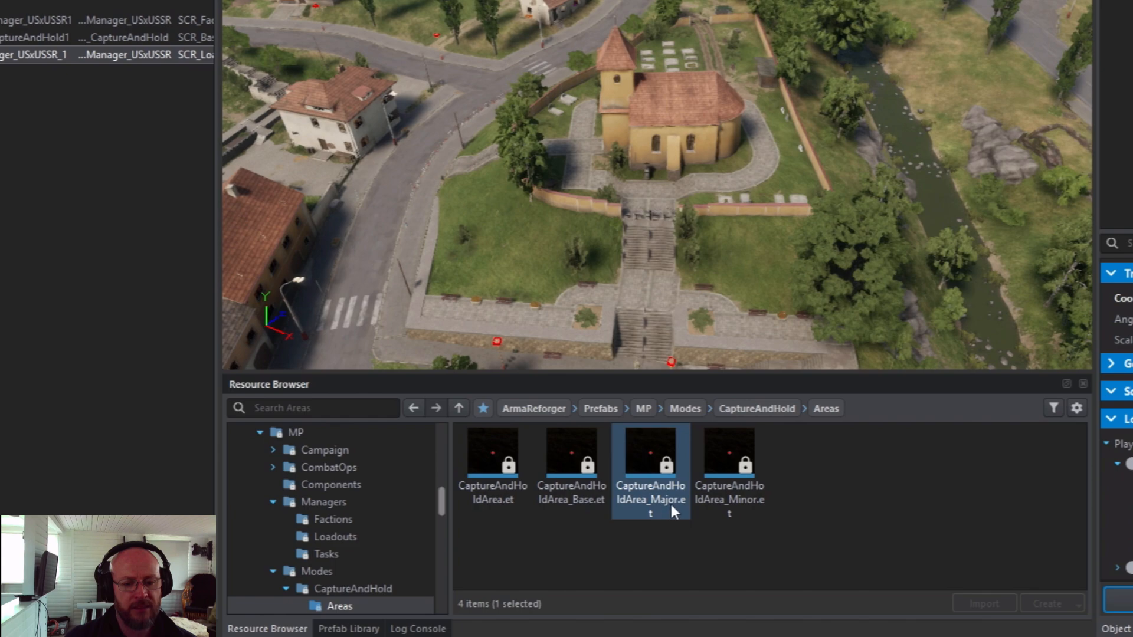
pyautogui.moveTo(658, 466); pyautogui.dragTo(615, 244)
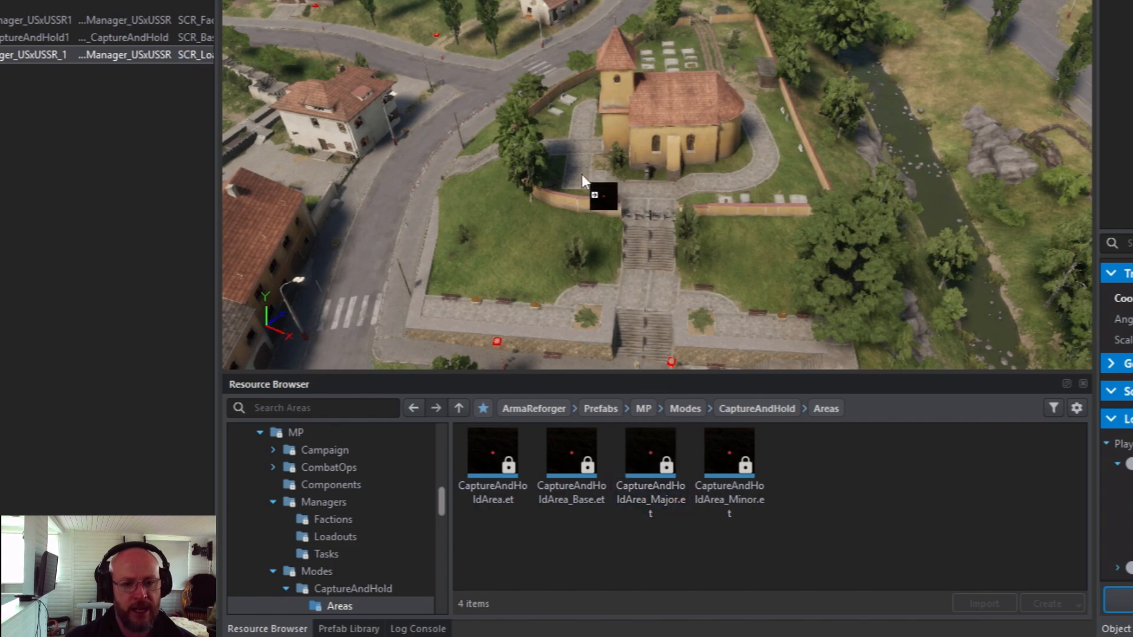
pyautogui.moveTo(582, 174); pyautogui.dragTo(593, 168)
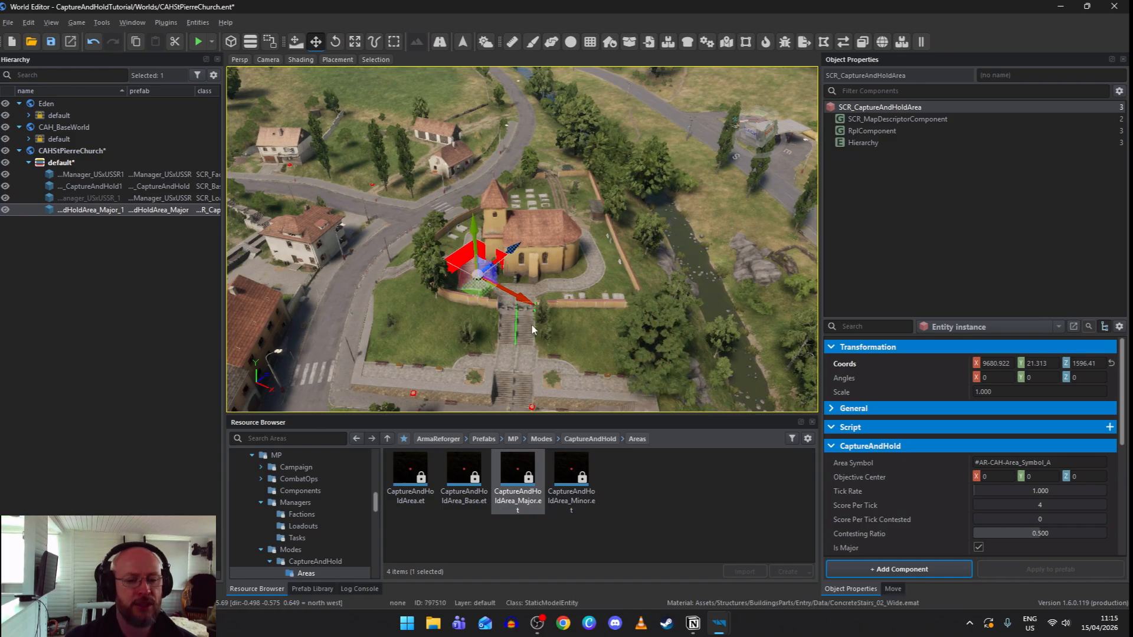
# Set the major capture area's Trigger Shape Type to Sphere in its Unsorted properties.
pyautogui.moveTo(526, 328); pyautogui.dragTo(521, 346, button='right')
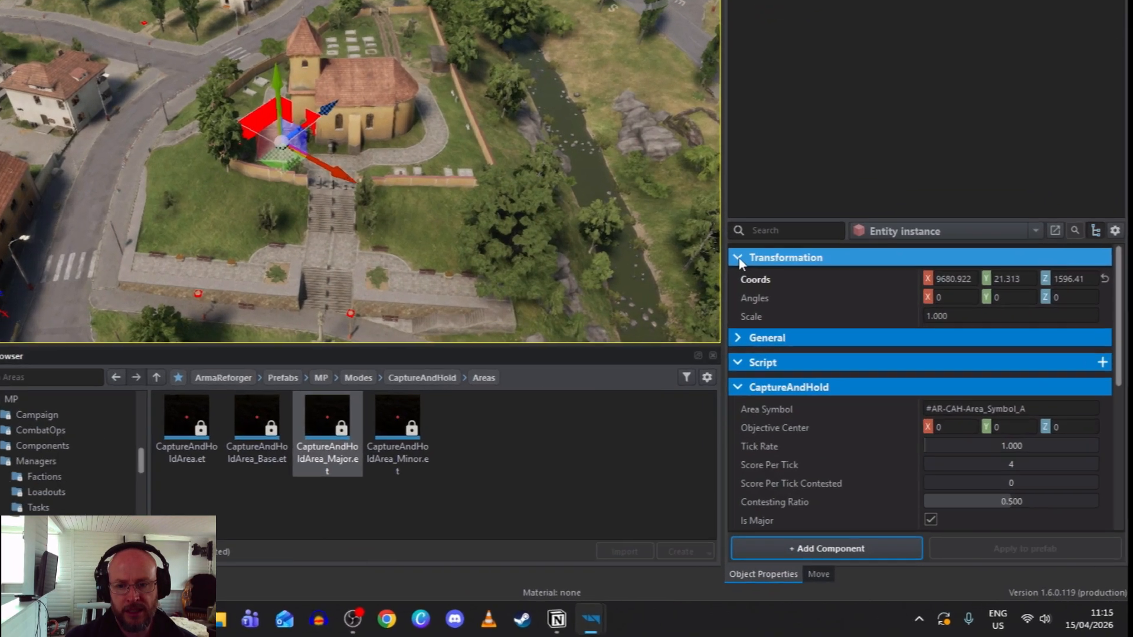
pyautogui.click(738, 257)
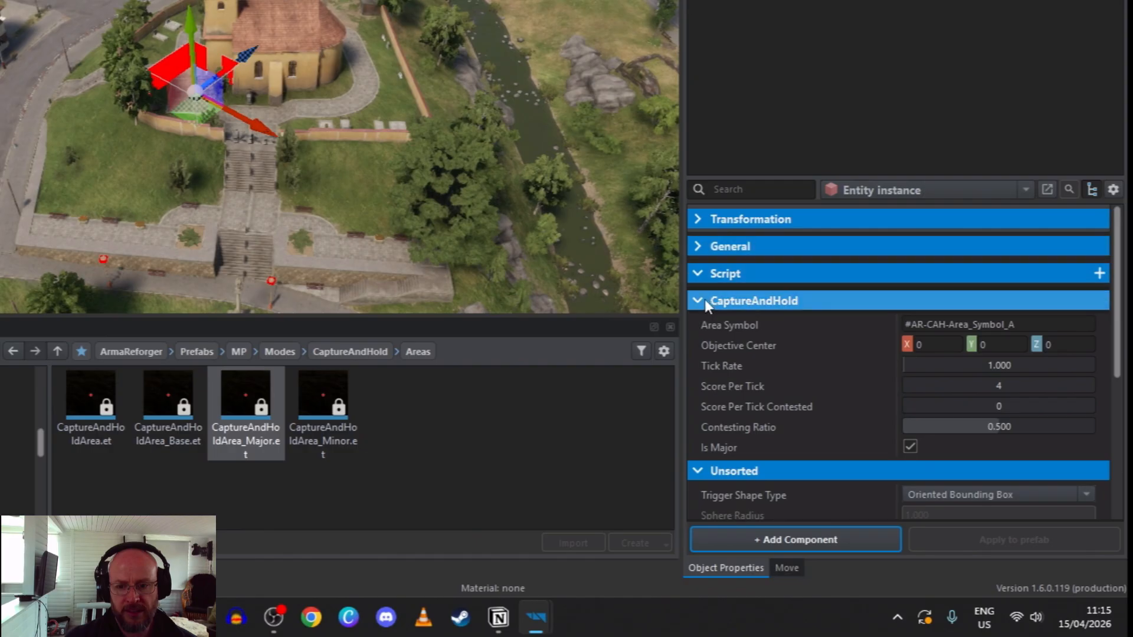
pyautogui.click(739, 387)
pyautogui.click(700, 328)
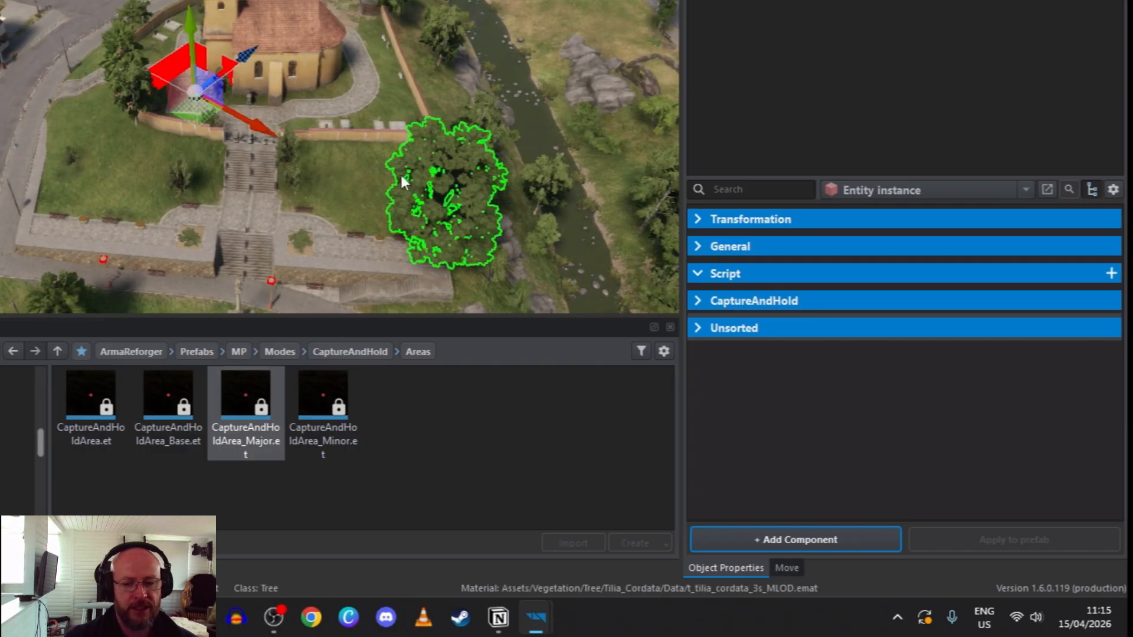
pyautogui.click(703, 328)
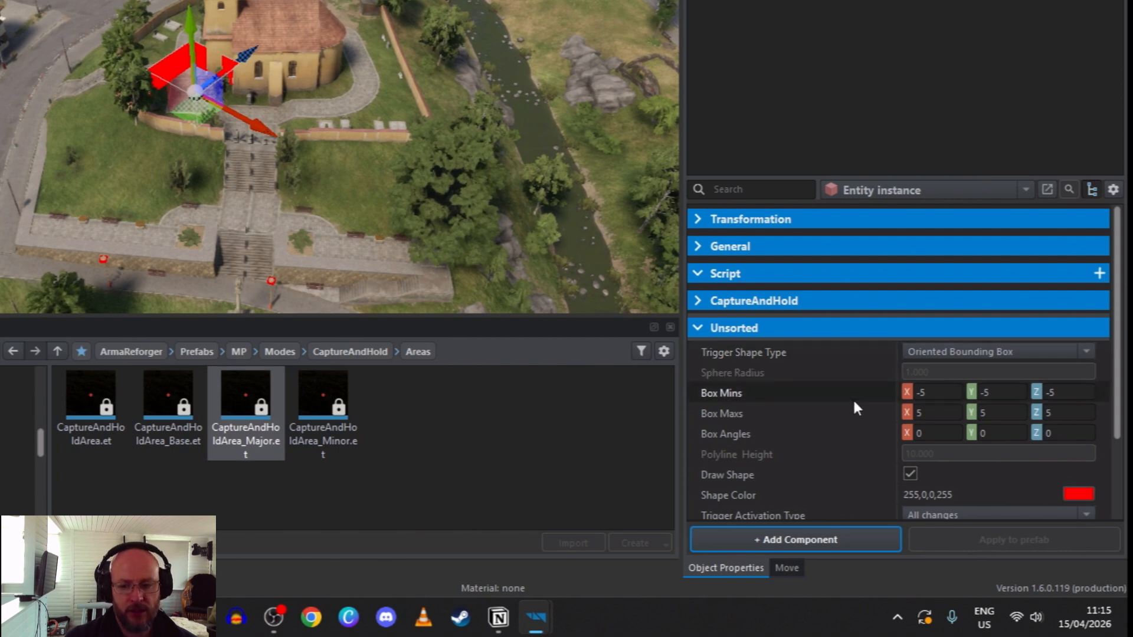
pyautogui.scroll(-2, 856, 405)
pyautogui.scroll(2, 859, 410)
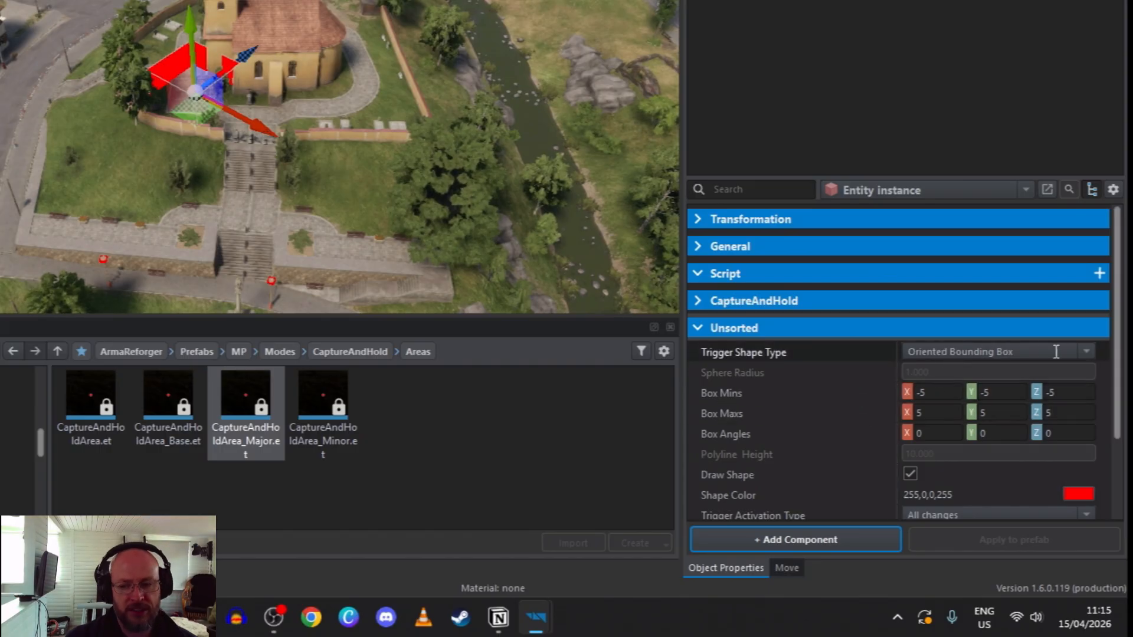
pyautogui.click(1086, 350)
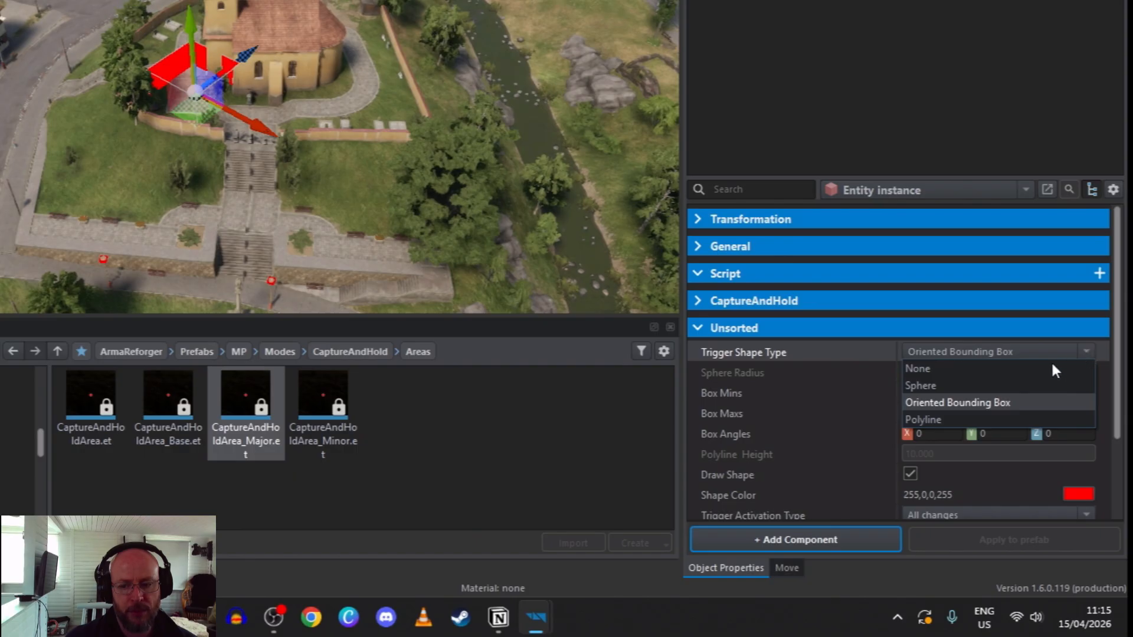
pyautogui.click(962, 387)
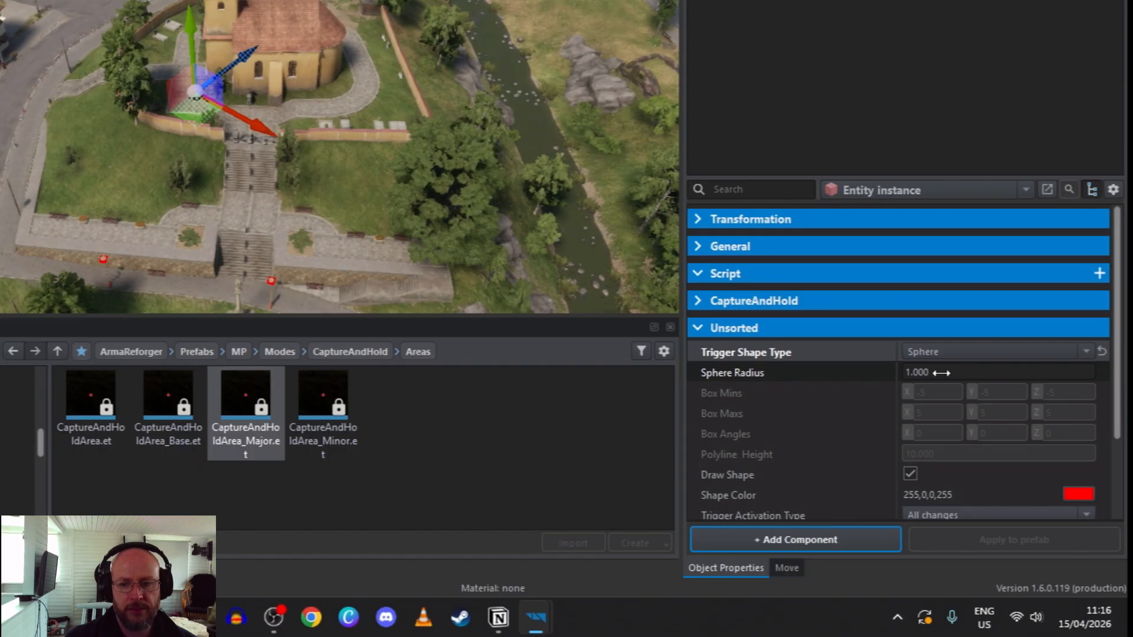
# Set the capture area's Sphere Radius to 20 and move the area from the path onto the church building.
pyautogui.moveTo(939, 373); pyautogui.dragTo(1045, 400)
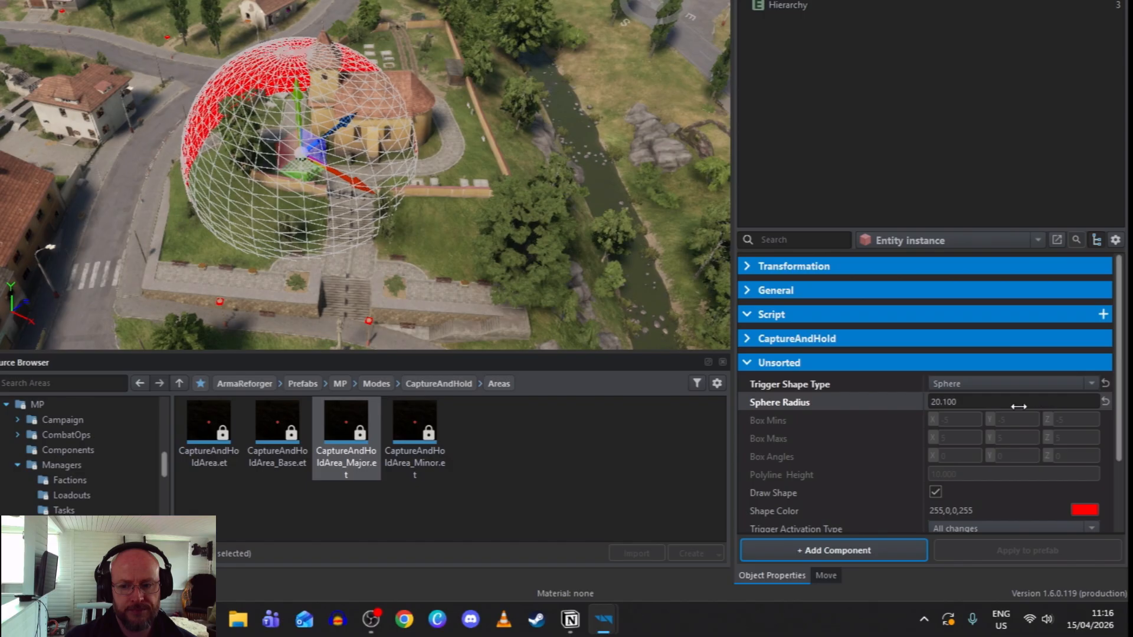
pyautogui.click(988, 407)
pyautogui.write('20')
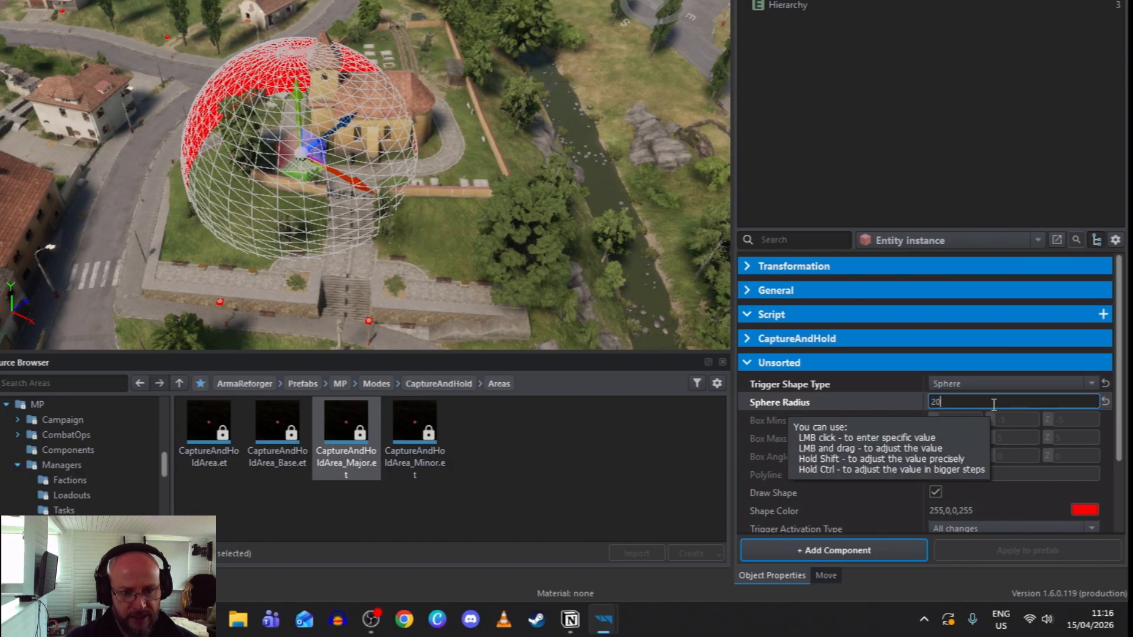
pyautogui.press('Return')
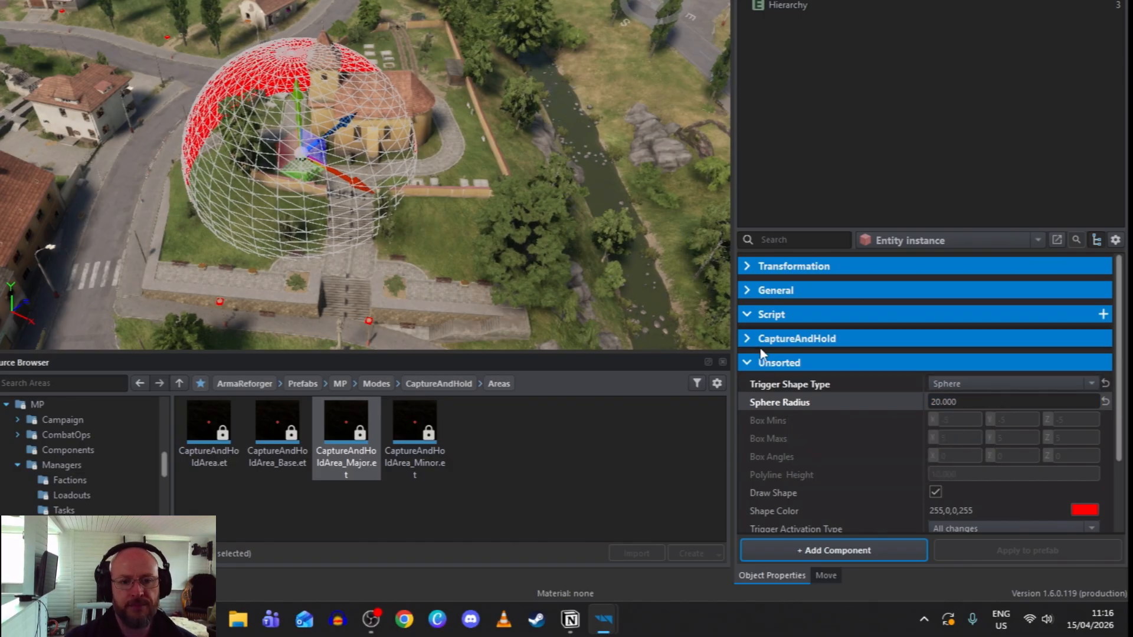
pyautogui.scroll(5, 381, 180)
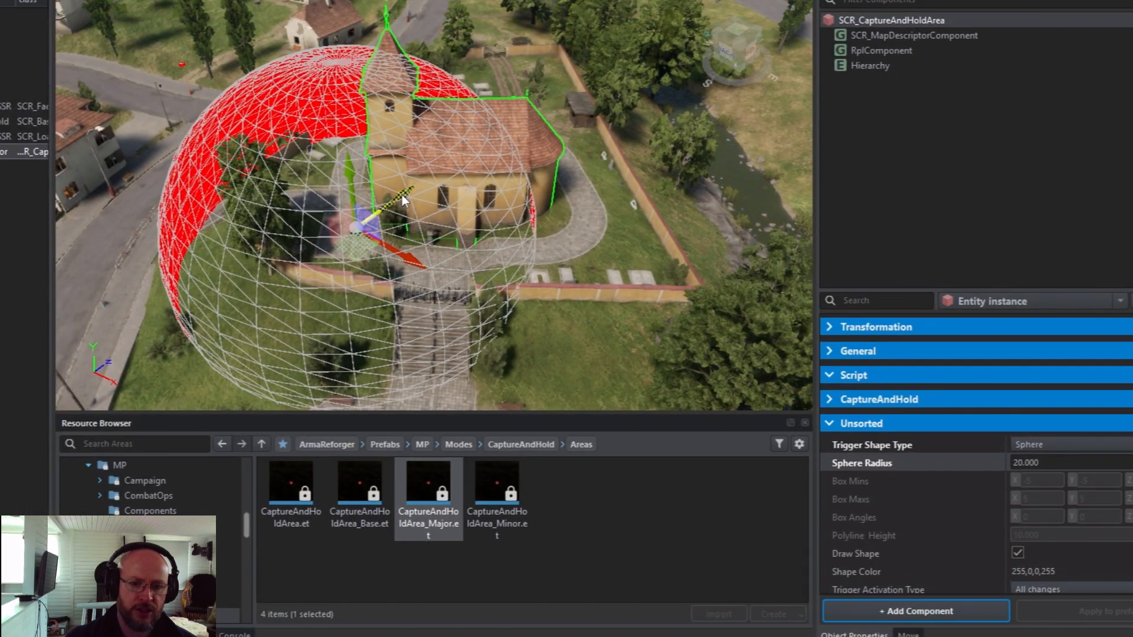
pyautogui.moveTo(403, 202); pyautogui.dragTo(480, 148)
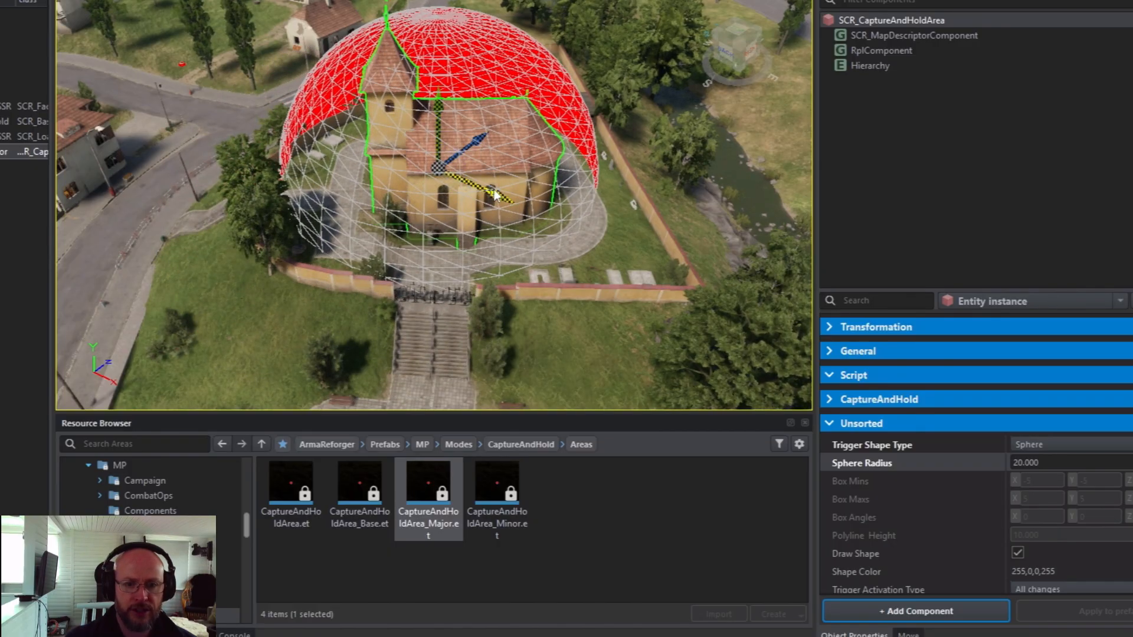
pyautogui.moveTo(495, 194); pyautogui.dragTo(506, 199)
# Enlarge the Sphere Radius to 25.9 and shift the capture area so the sphere covers the church and its walled churchyard.
pyautogui.moveTo(660, 231); pyautogui.dragTo(642, 278, button='right')
pyautogui.press('w')
pyautogui.press('s')
pyautogui.press('w')
pyautogui.press('s')
pyautogui.press('w')
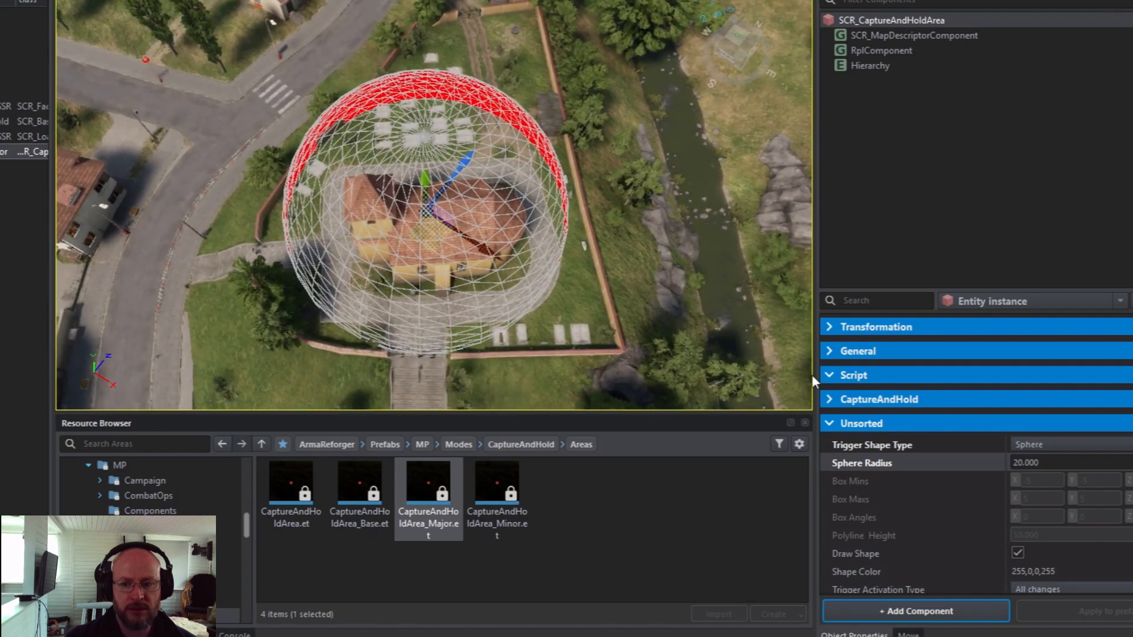
pyautogui.moveTo(1052, 460); pyautogui.dragTo(1099, 463)
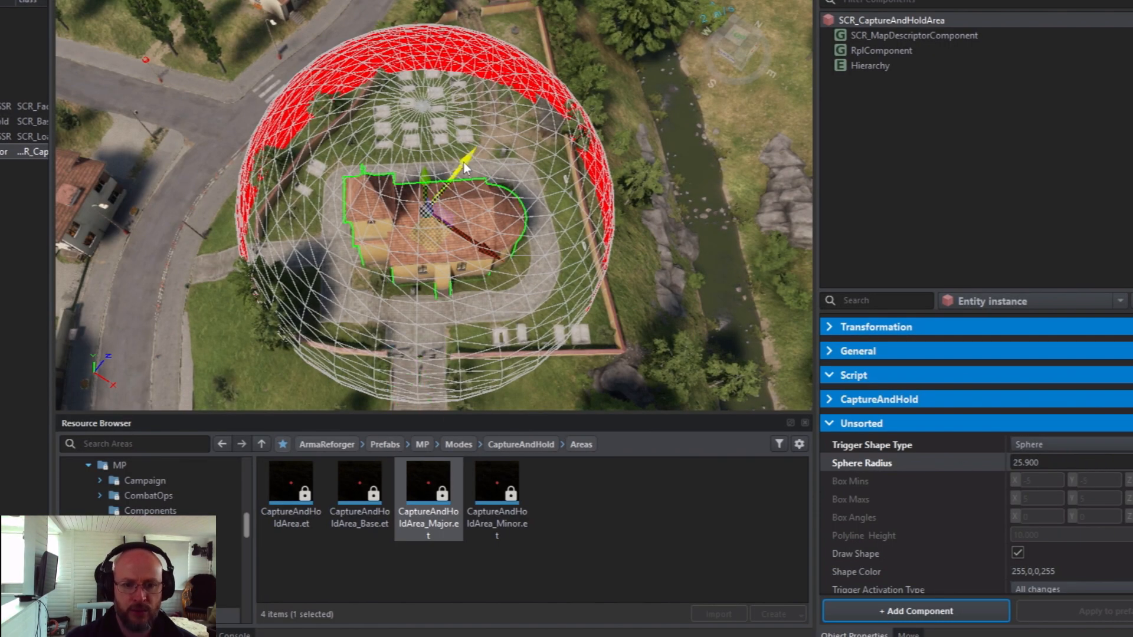
pyautogui.moveTo(464, 163); pyautogui.dragTo(484, 146)
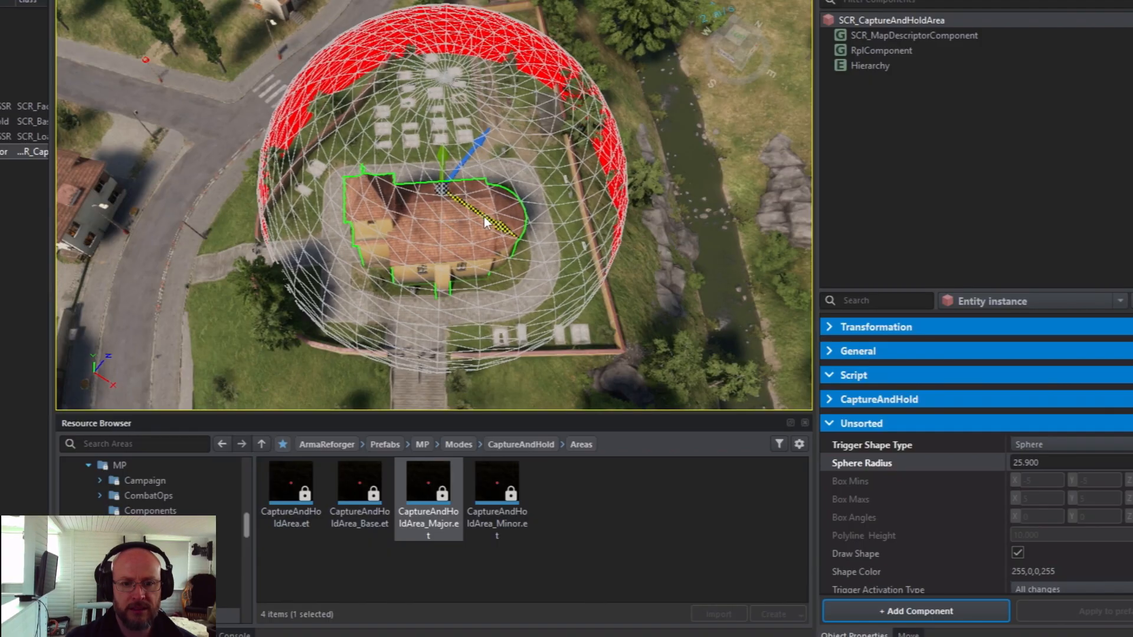
pyautogui.moveTo(485, 223); pyautogui.dragTo(476, 211)
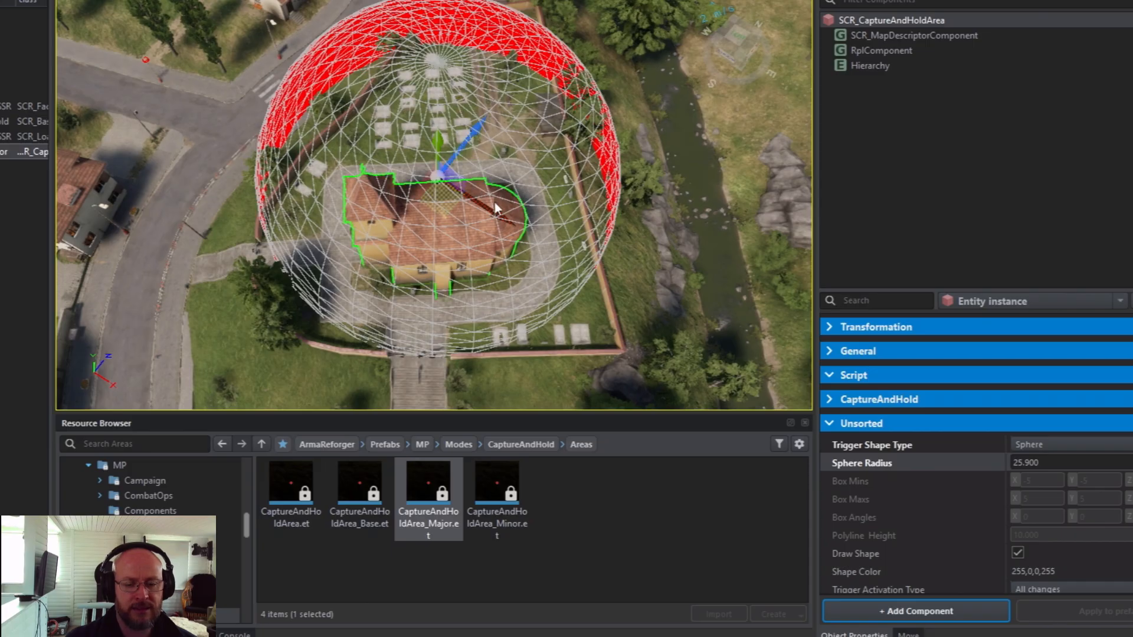
# Examine the sphere's coverage of the church grounds, the remaining trigger properties and the surrounding StPierre streets.
pyautogui.press('s')
pyautogui.moveTo(503, 236); pyautogui.dragTo(500, 196, button='right')
pyautogui.press('z')
pyautogui.press('q')
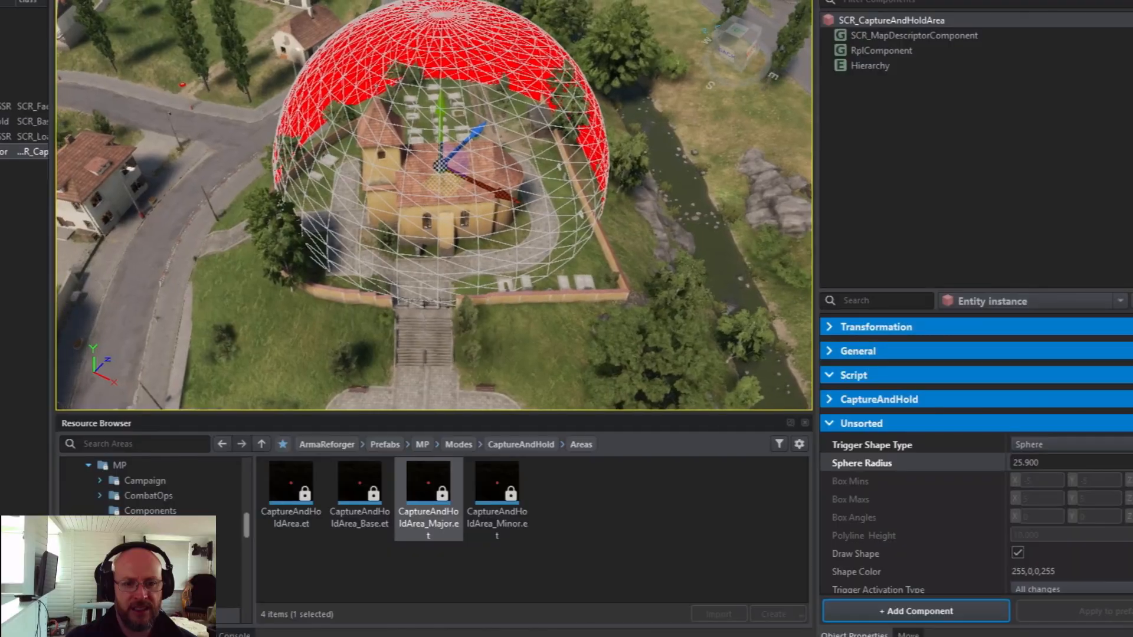
pyautogui.moveTo(649, 297); pyautogui.dragTo(651, 294, button='right')
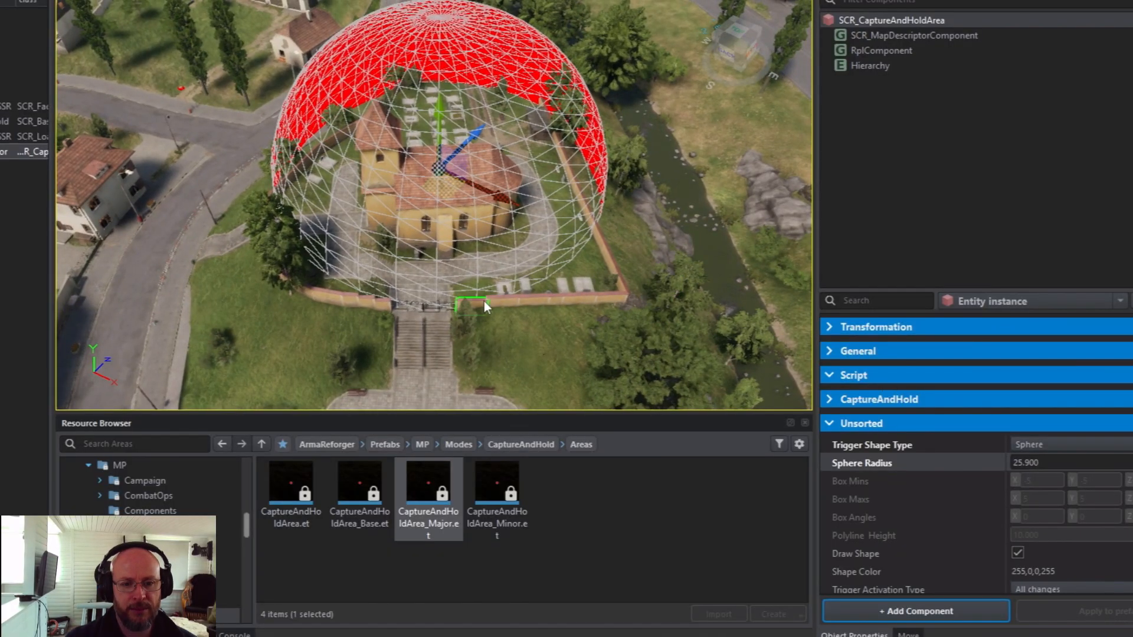
pyautogui.scroll(-3, 908, 461)
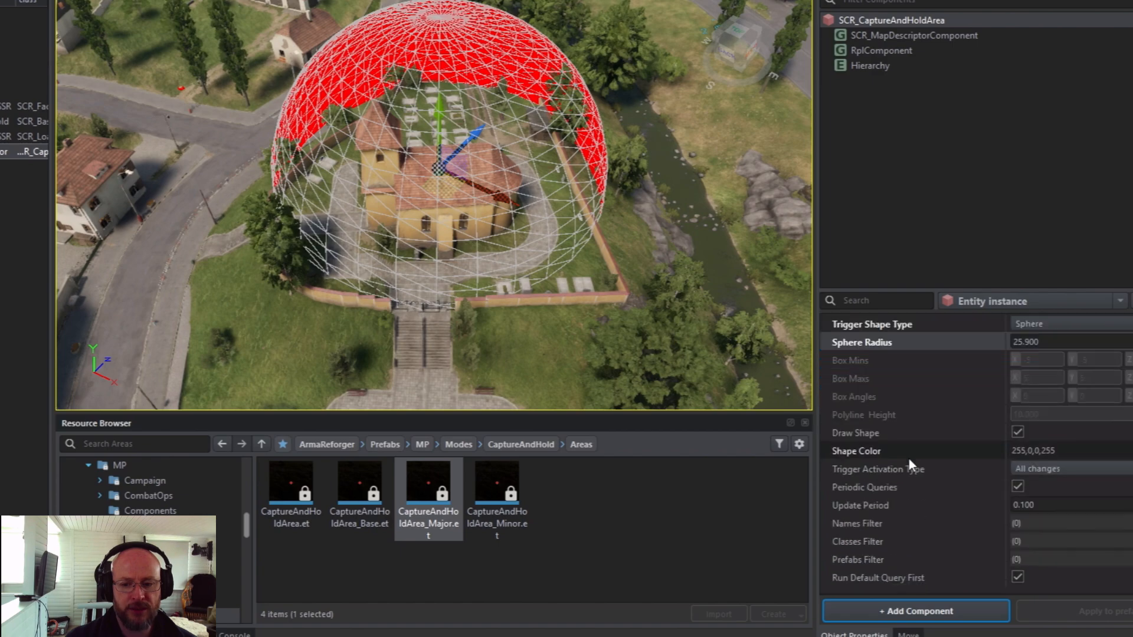
pyautogui.press('a')
pyautogui.press('d')
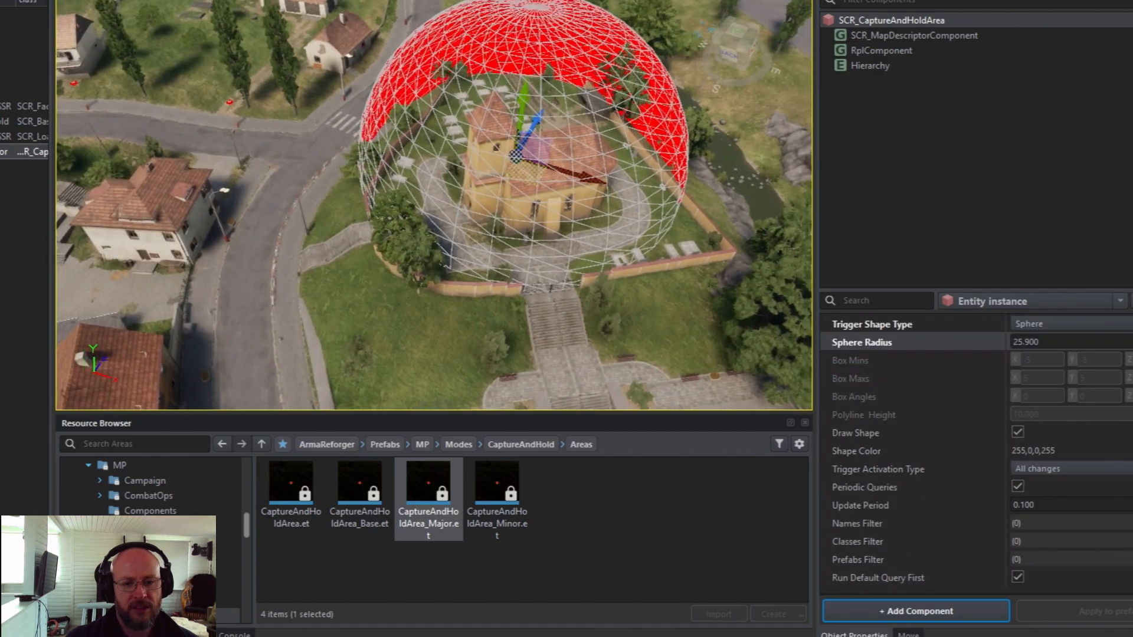
pyautogui.press('s')
pyautogui.press('s')
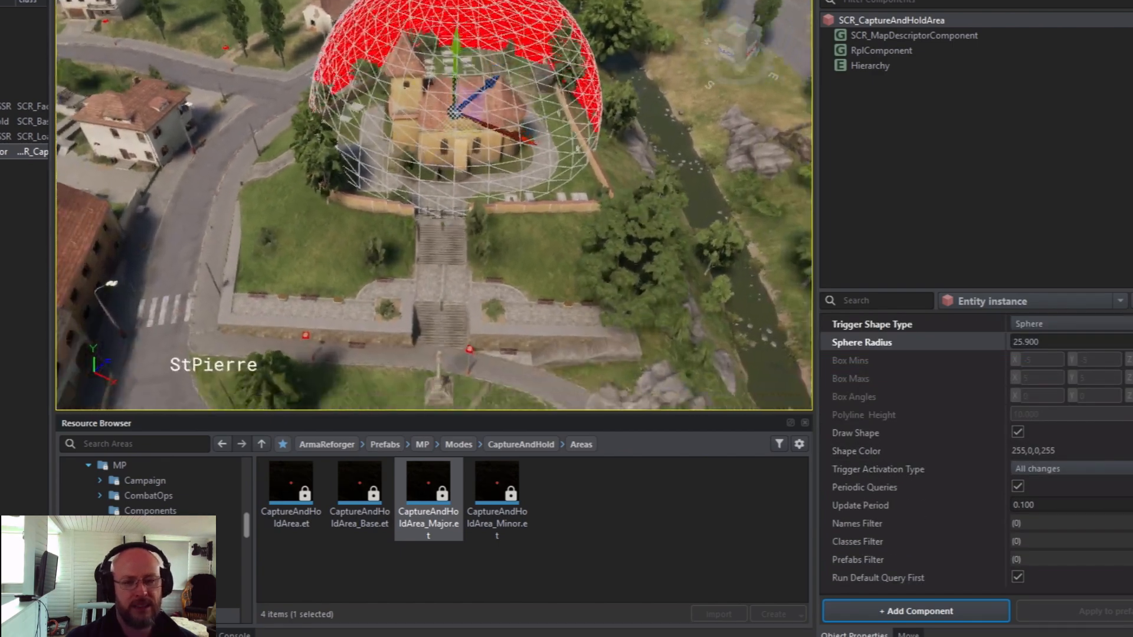
pyautogui.press('s')
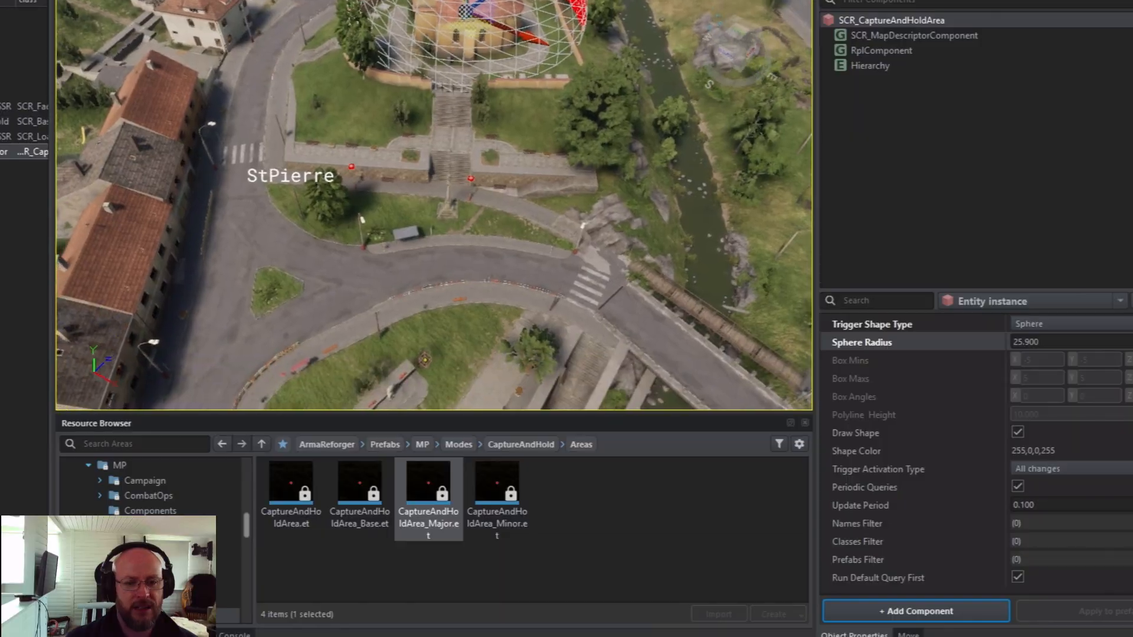
pyautogui.moveTo(434, 236); pyautogui.dragTo(434, 154, button='right')
pyautogui.press('s')
pyautogui.press('s')
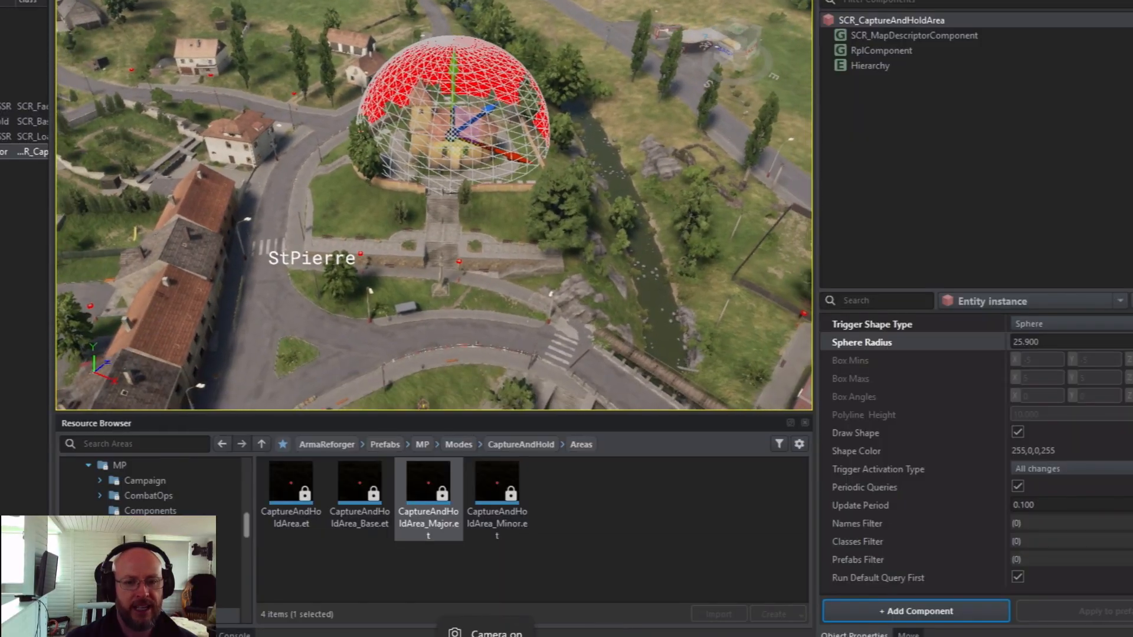
pyautogui.moveTo(434, 236); pyautogui.dragTo(434, 216, button='right')
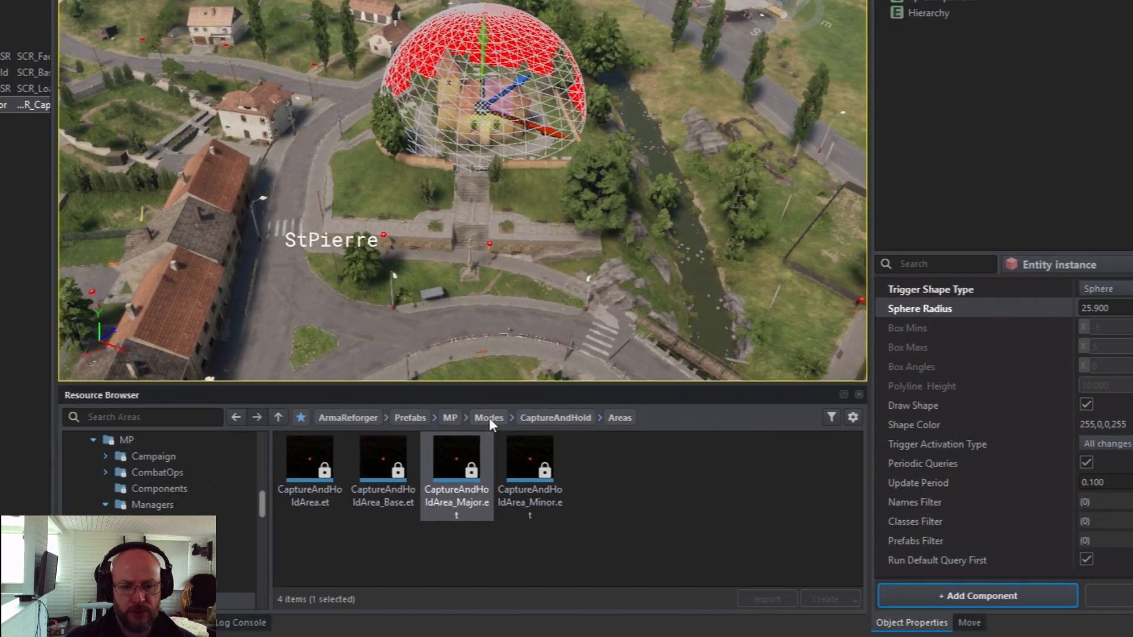
# Open the Spawning folder under ArmaReforger's MP prefabs and place SpawnPoint_US.et at the road junction below the church.
pyautogui.click(459, 444)
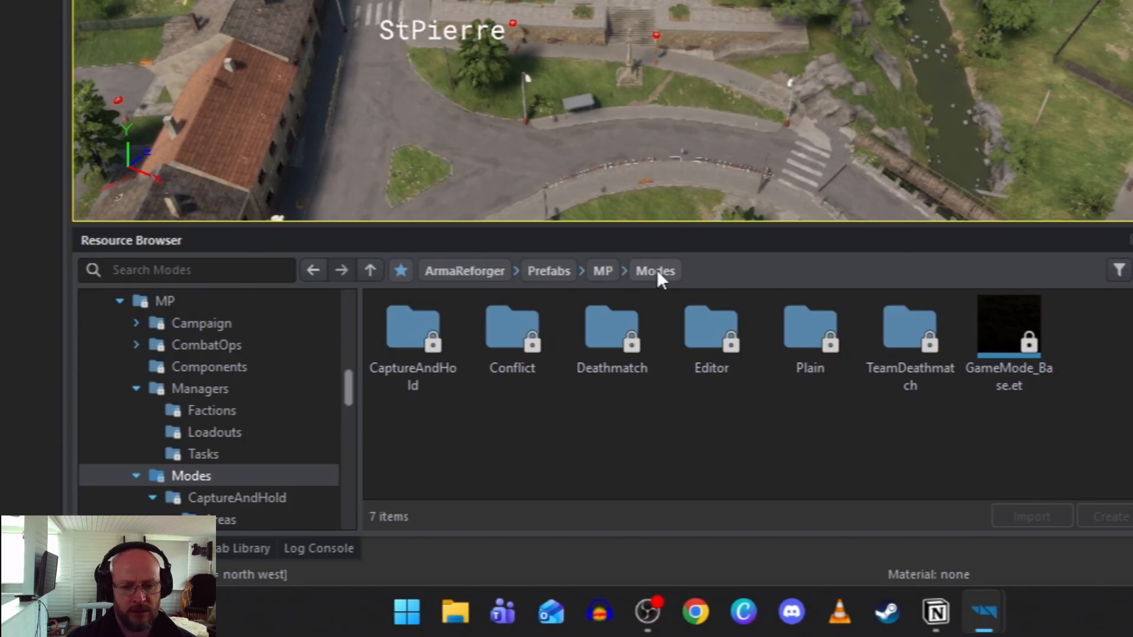
pyautogui.click(605, 270)
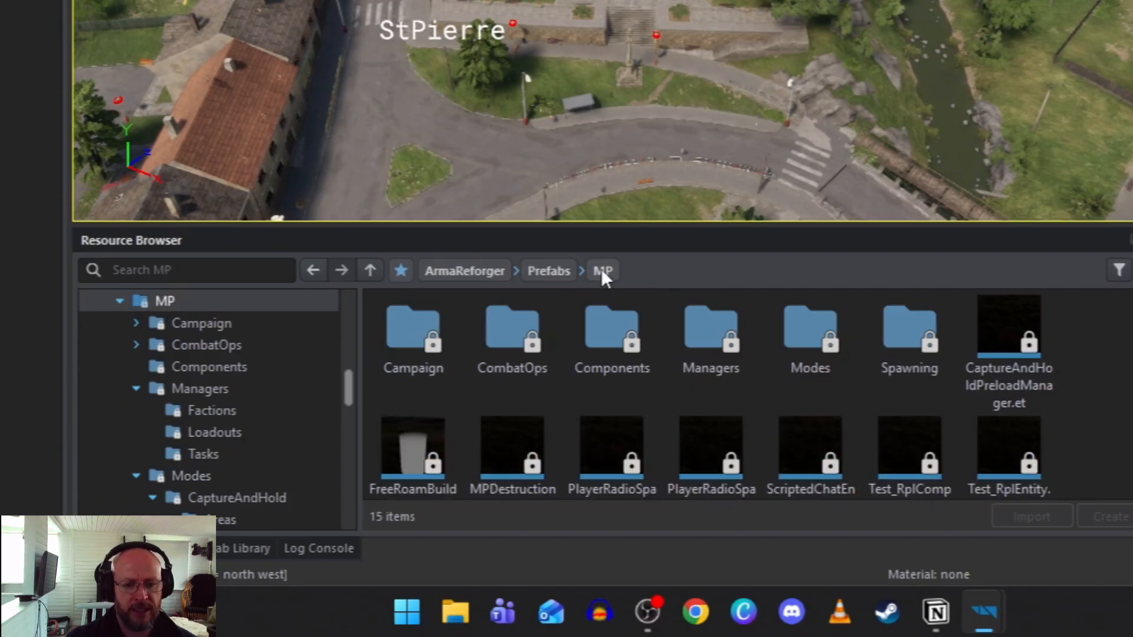
pyautogui.doubleClick(916, 332)
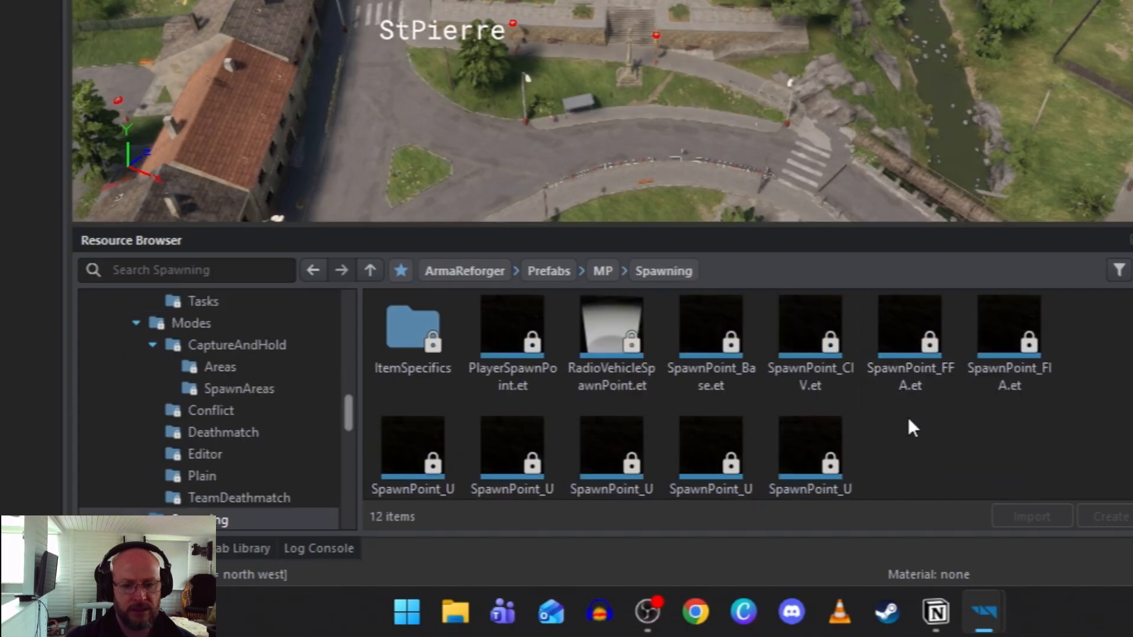
pyautogui.scroll(-1, 939, 435)
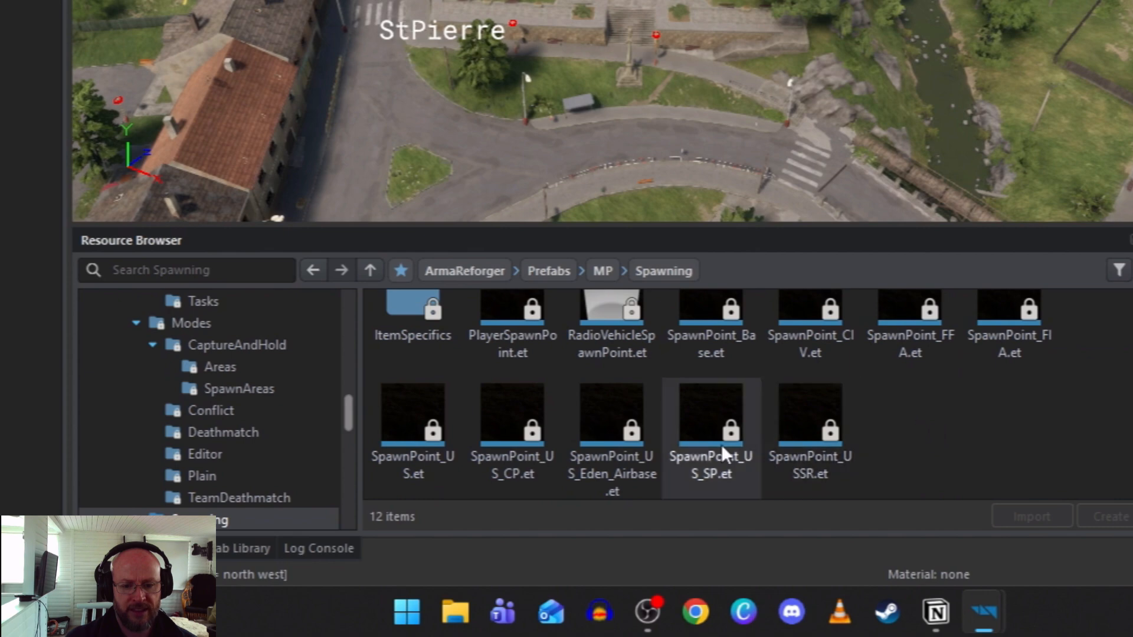
pyautogui.click(417, 451)
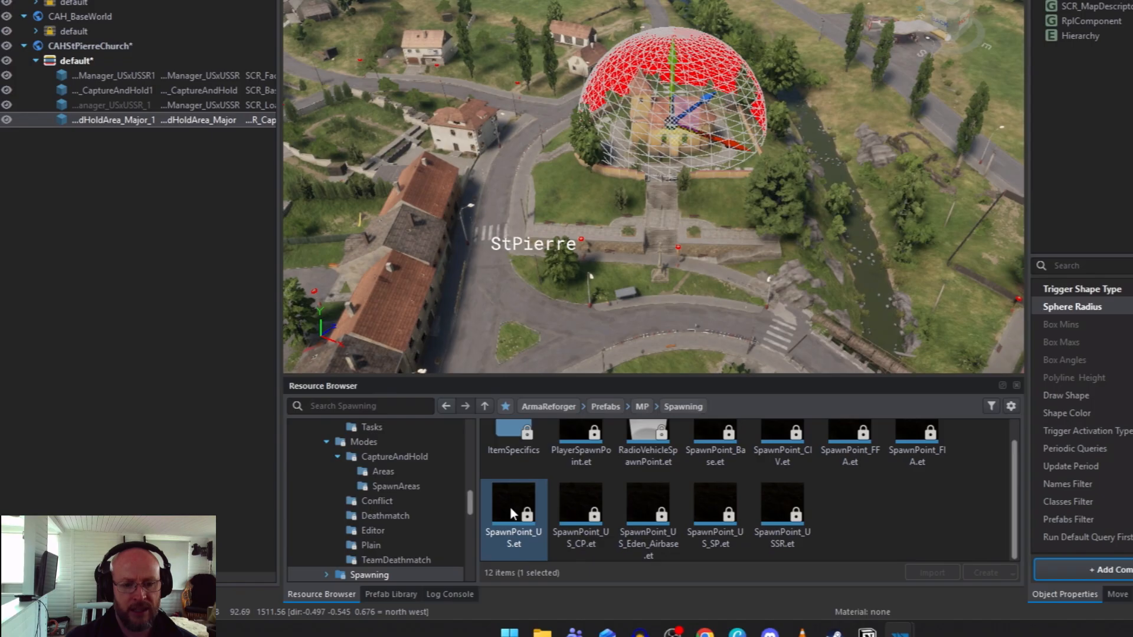
pyautogui.moveTo(511, 504); pyautogui.dragTo(505, 307)
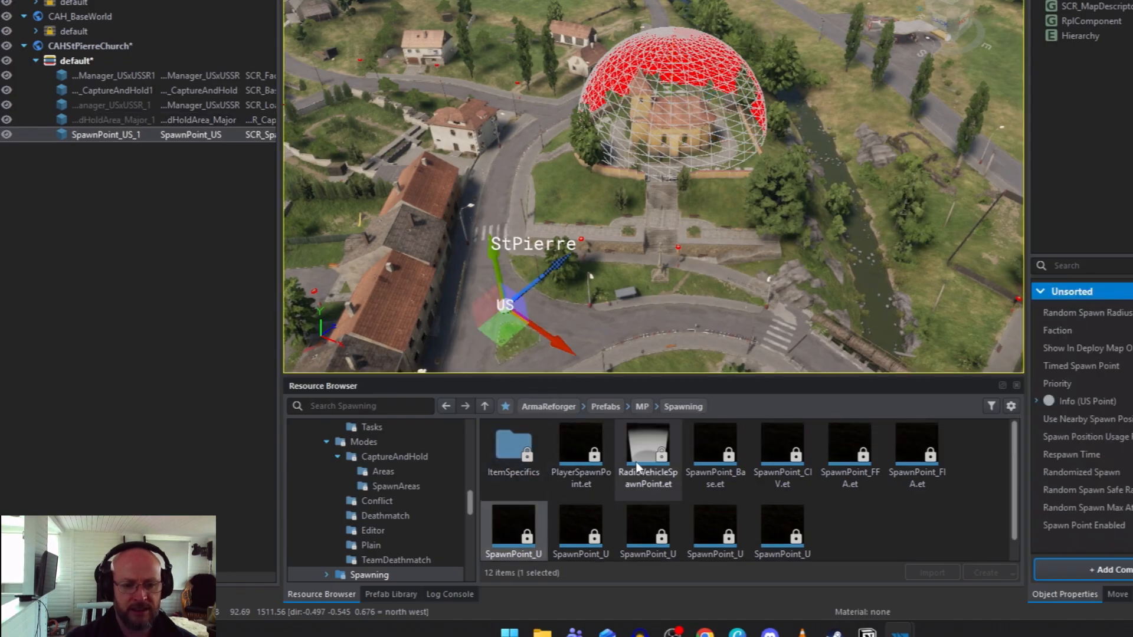
# Place the SpawnPoint_USSR.et prefab on the far side of the church, opposite the US spawn point.
pyautogui.scroll(-1, 761, 523)
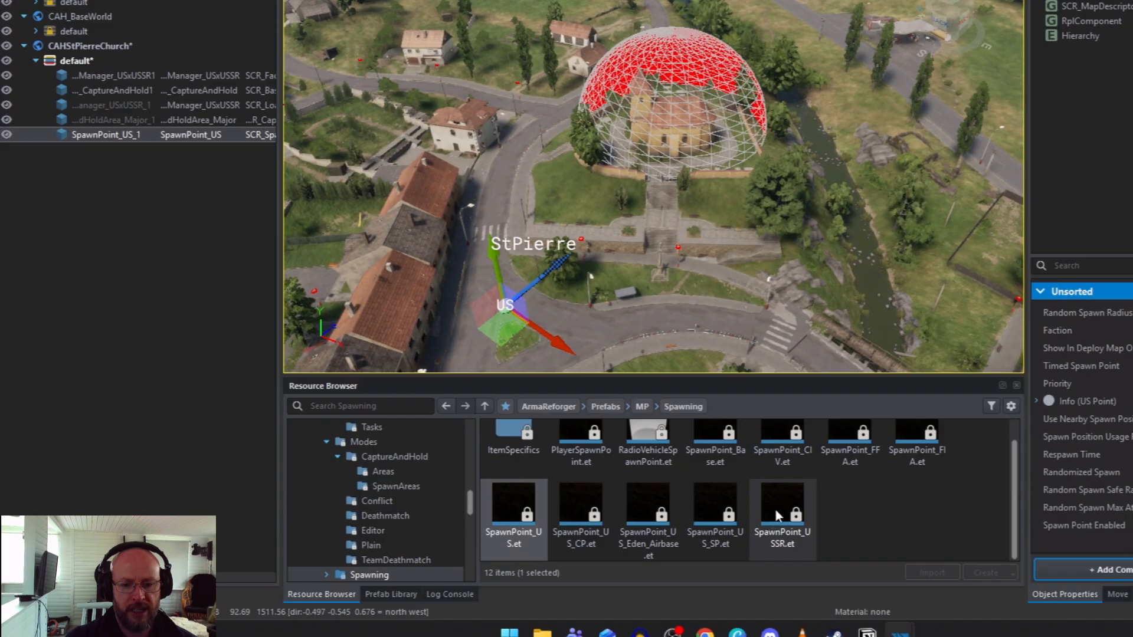
pyautogui.click(787, 512)
pyautogui.moveTo(785, 511); pyautogui.dragTo(654, 71)
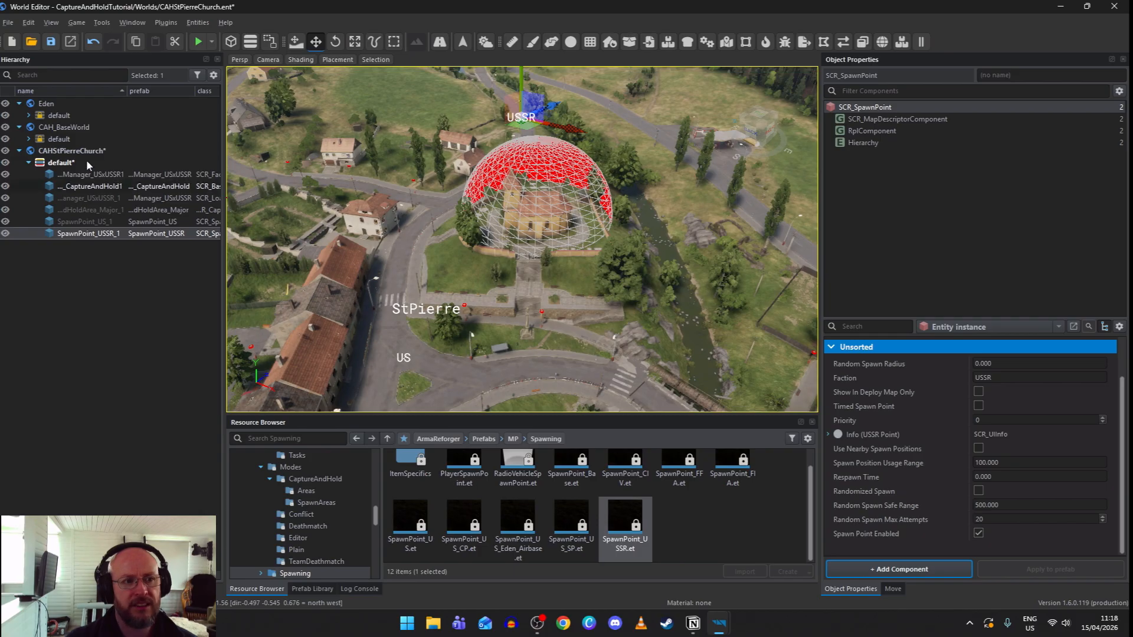
# Save the world and start play mode, granting all requested script authorizations.
pyautogui.click(51, 44)
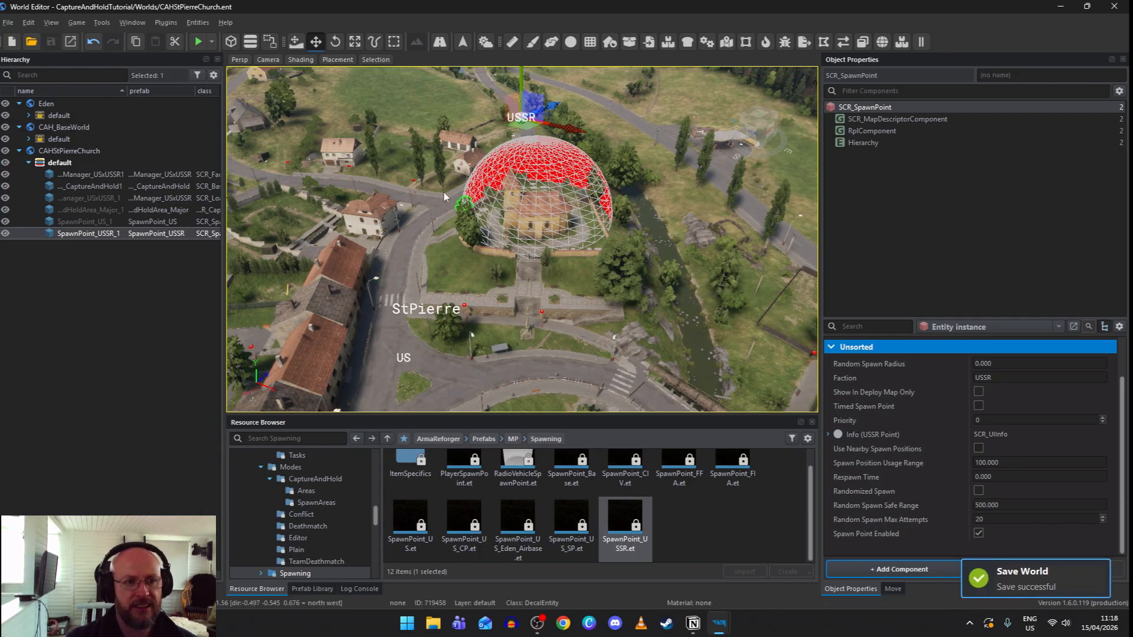
pyautogui.click(199, 41)
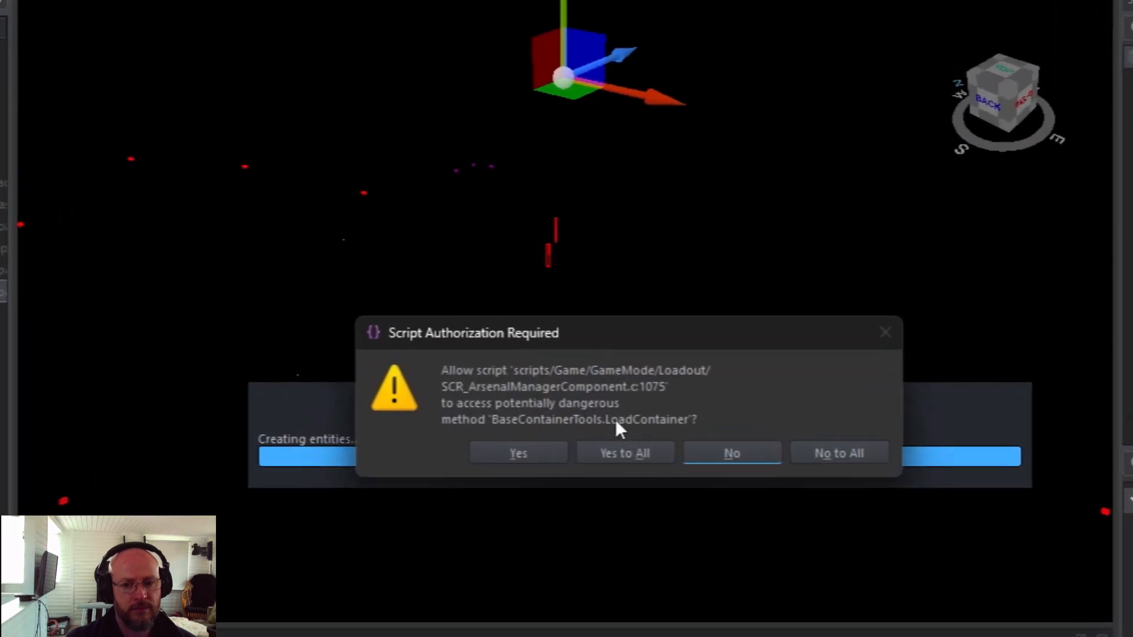
pyautogui.click(627, 454)
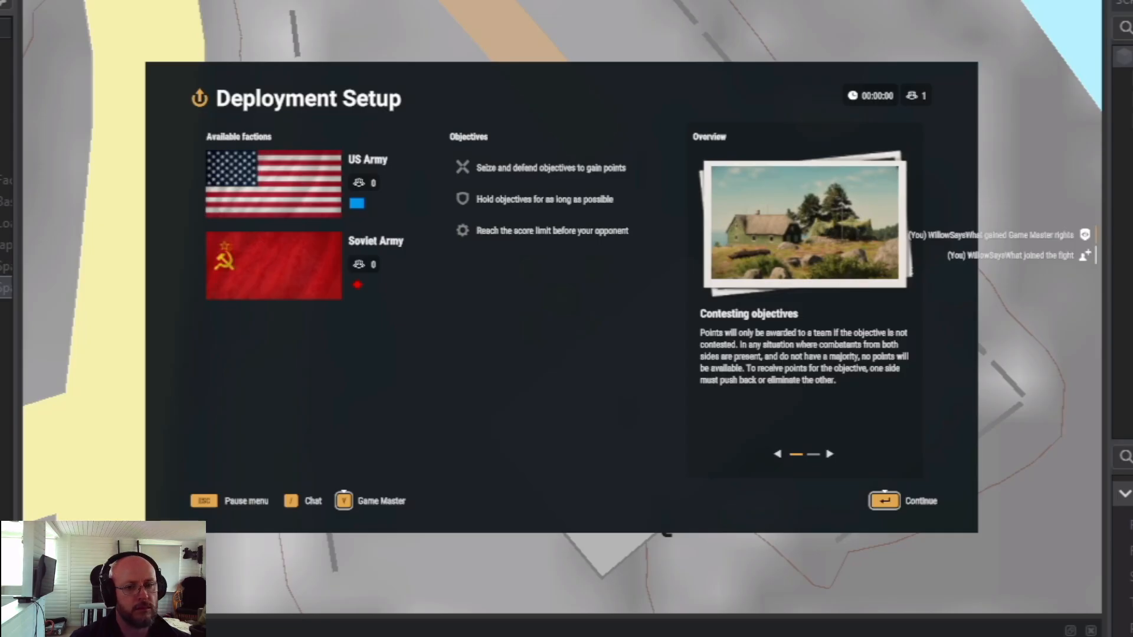
# Join the US Army faction as a Rifleman and deploy at the US Point spawn.
pyautogui.click(884, 500)
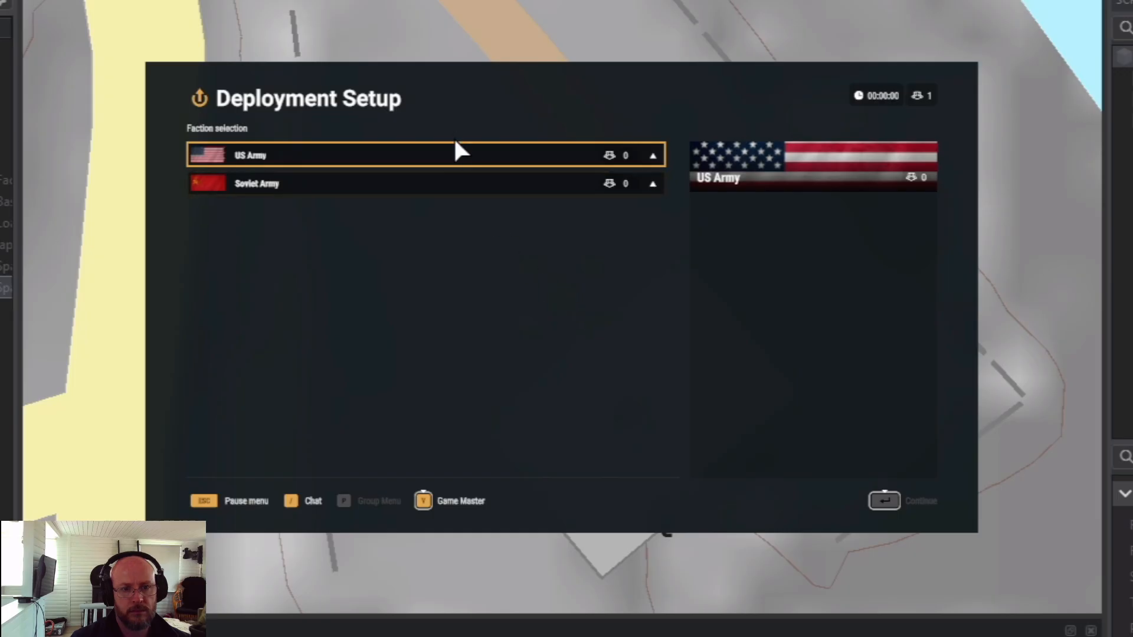
pyautogui.click(458, 154)
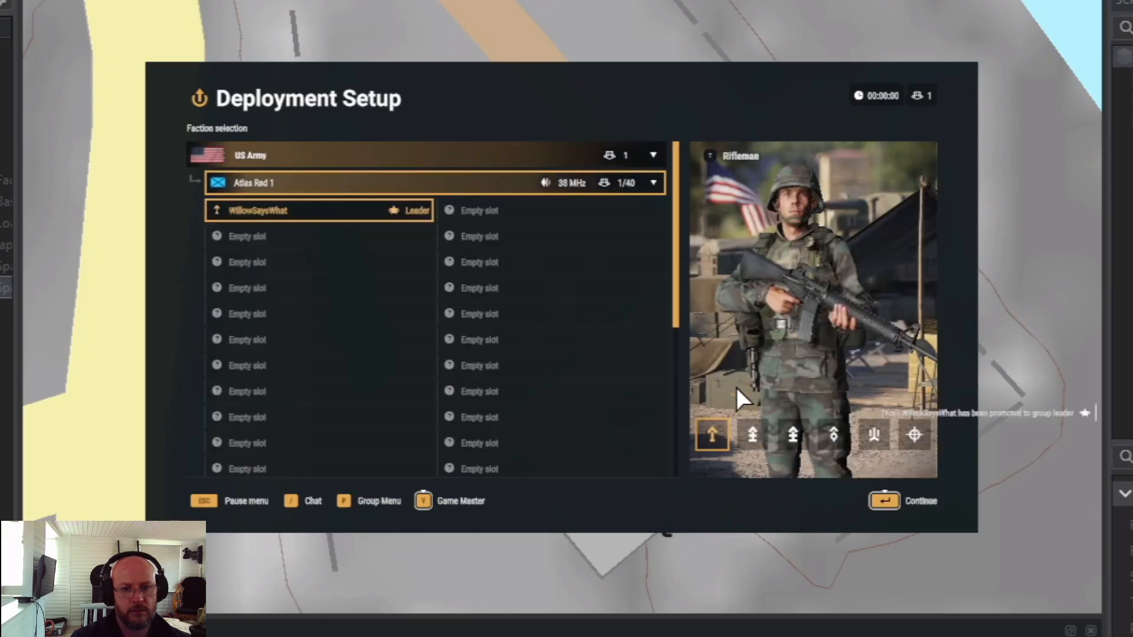
pyautogui.click(884, 501)
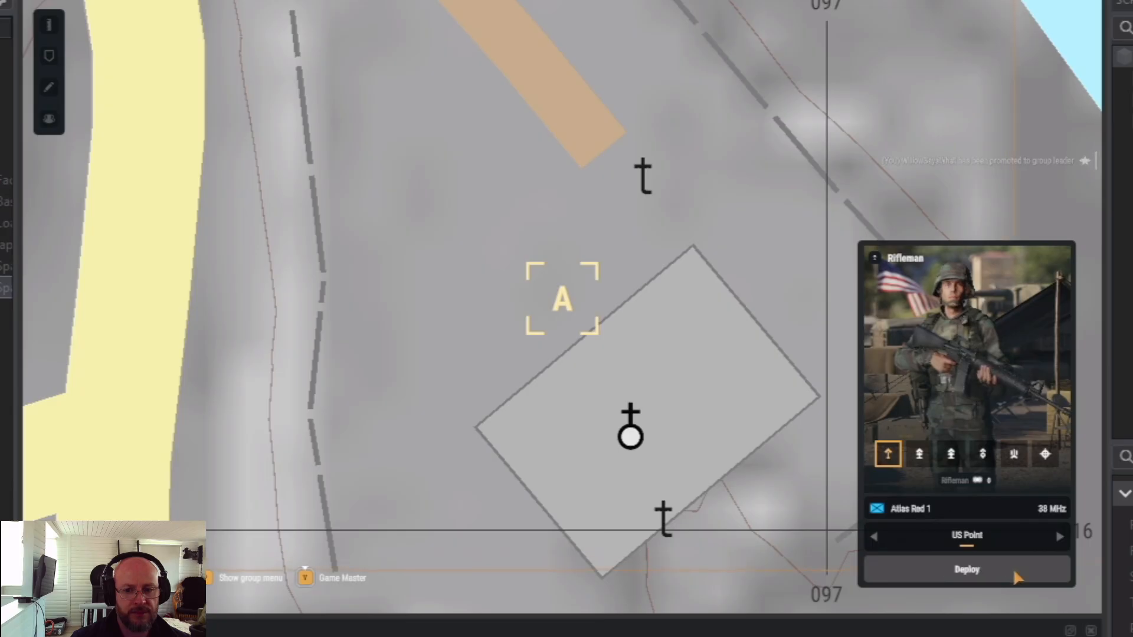
pyautogui.click(1018, 577)
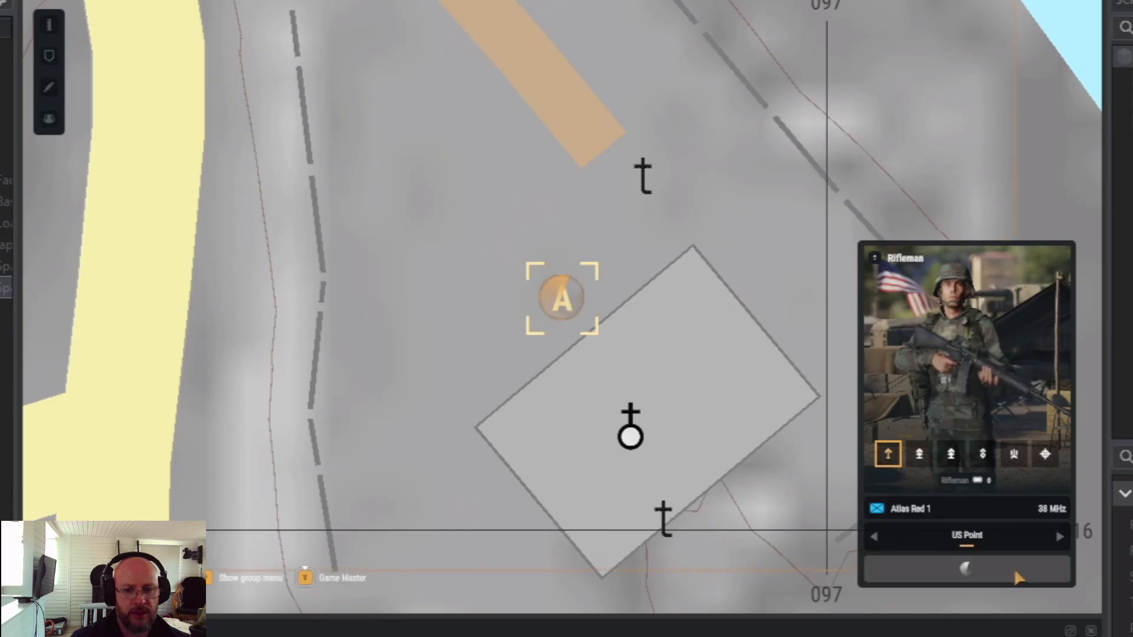
# Walk the soldier into the church capture area in third-person view to test scoring, and end the playtest.
pyautogui.press('w')
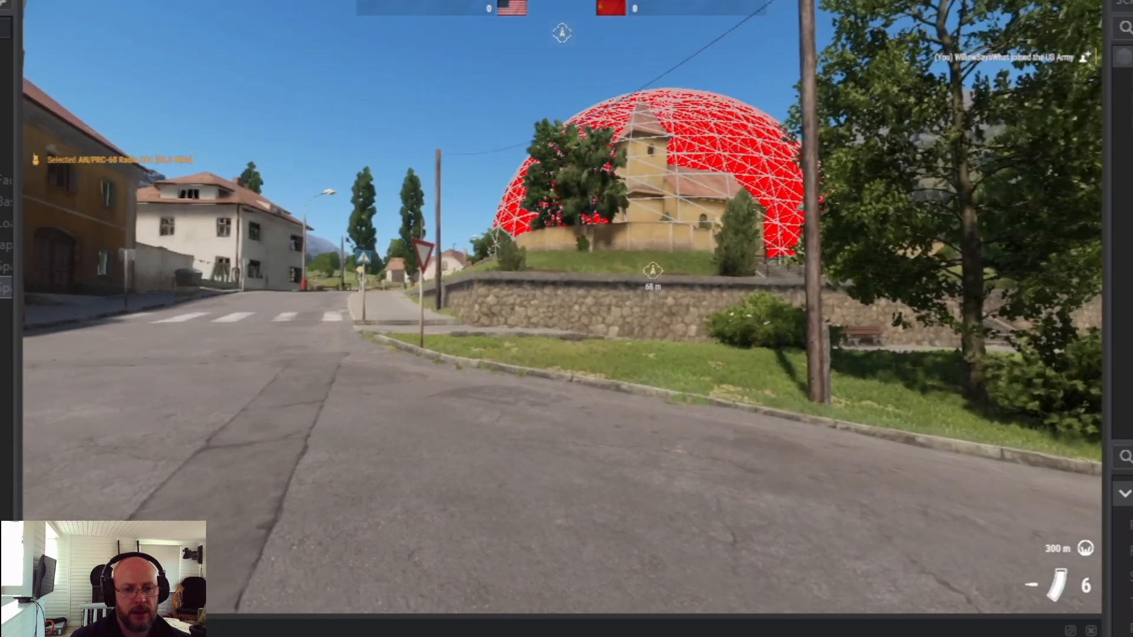
pyautogui.press('v')
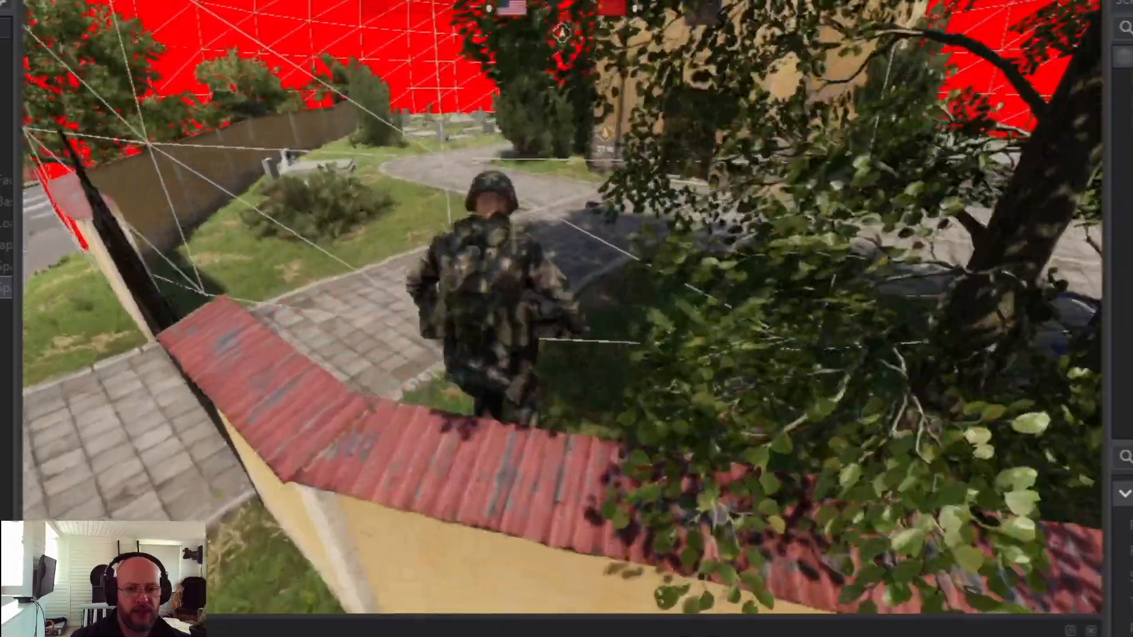
pyautogui.press('w')
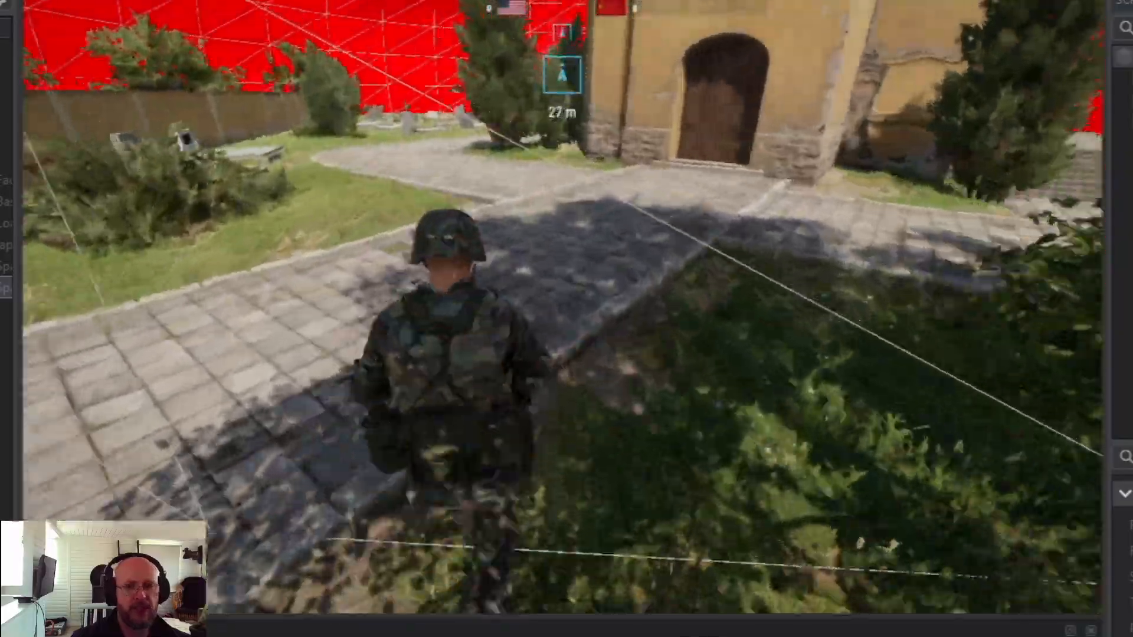
pyautogui.press('w')
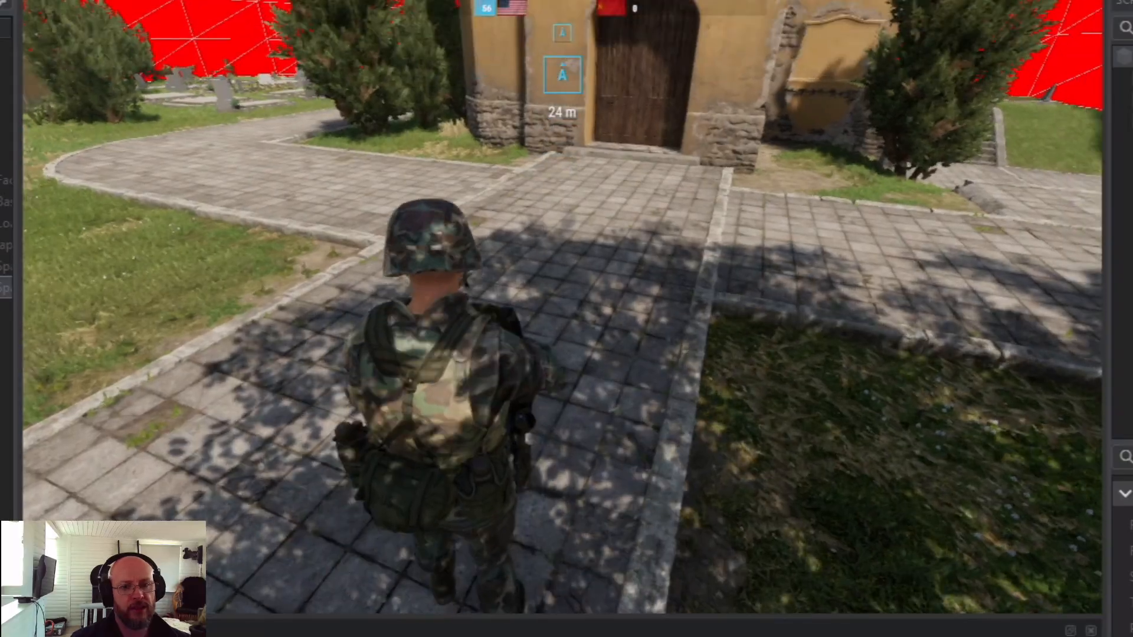
pyautogui.press('Escape')
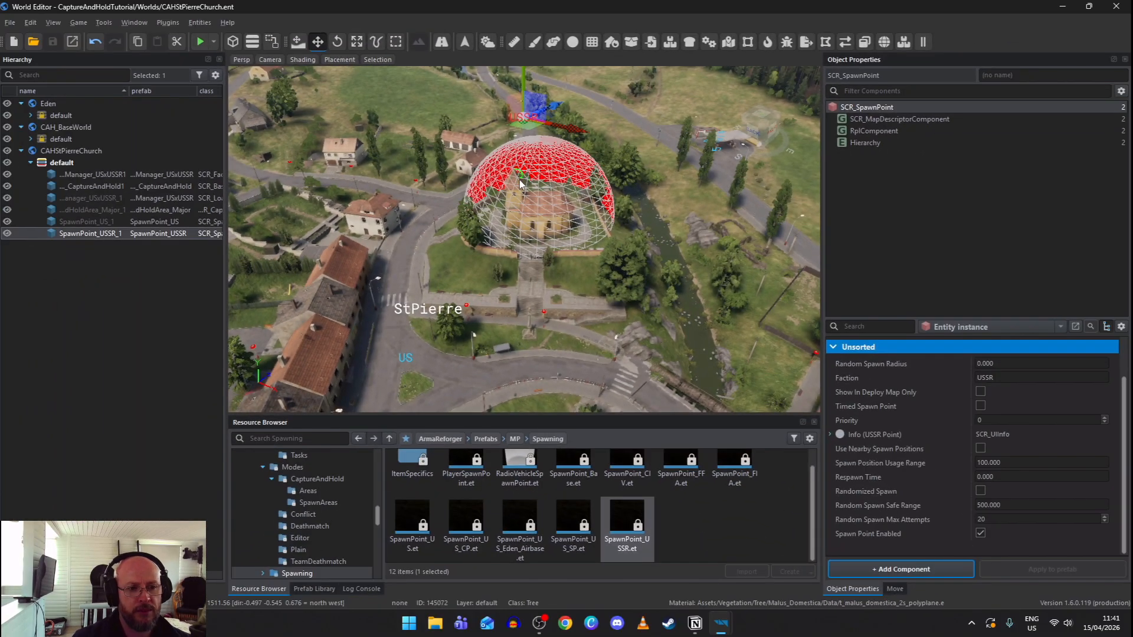
# Disable Draw Shape on the major Capture and Hold area and save the world.
pyautogui.click(85, 211)
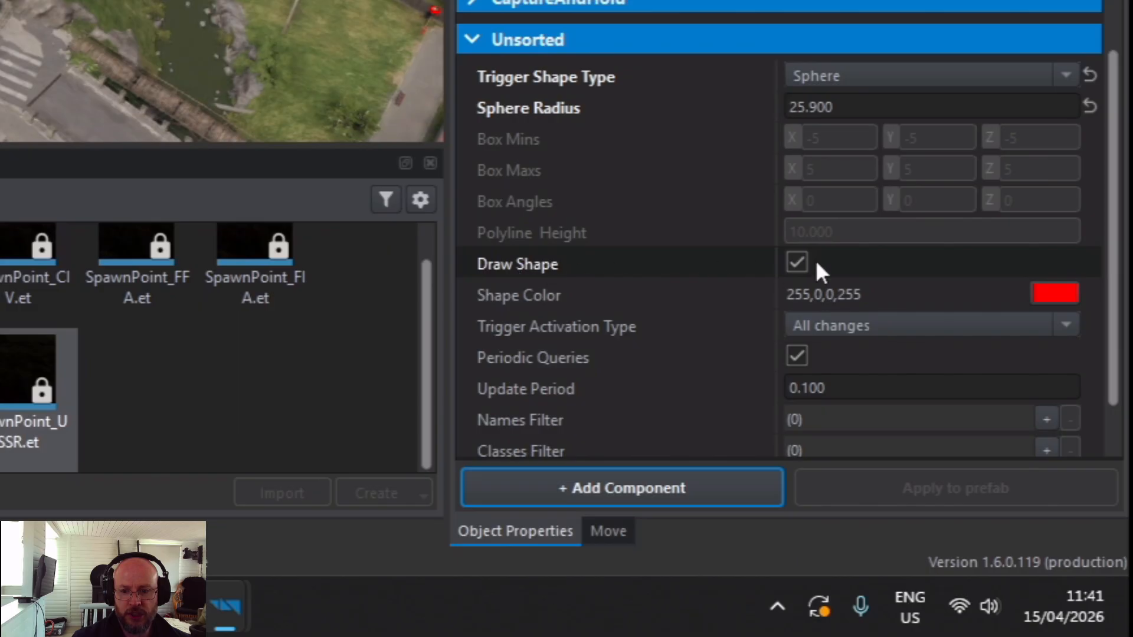
pyautogui.click(797, 261)
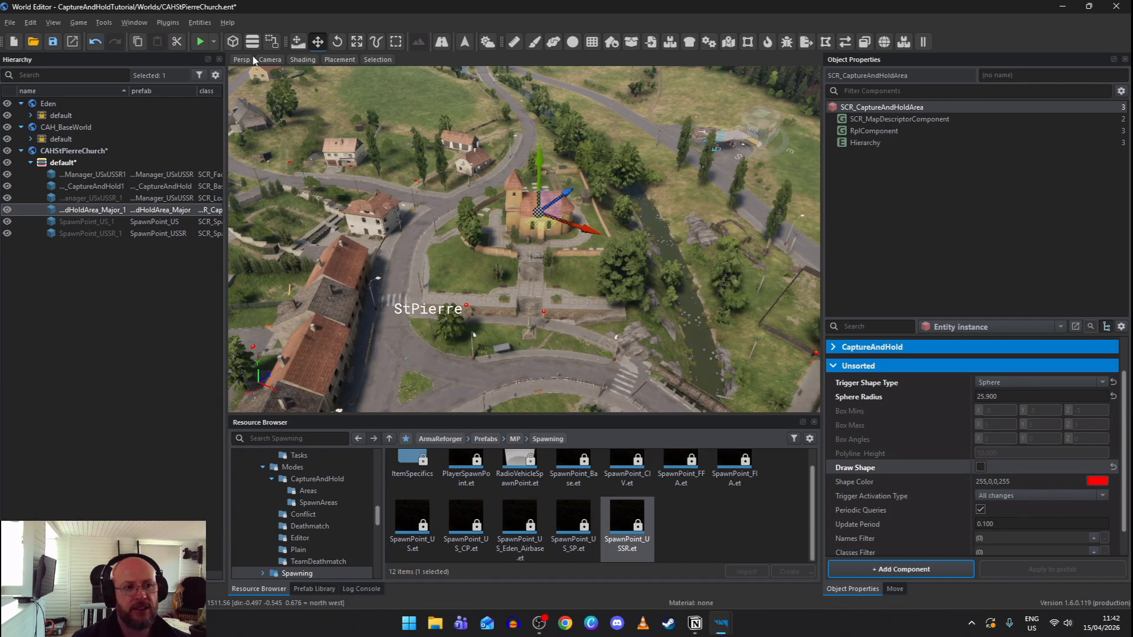
pyautogui.click(52, 42)
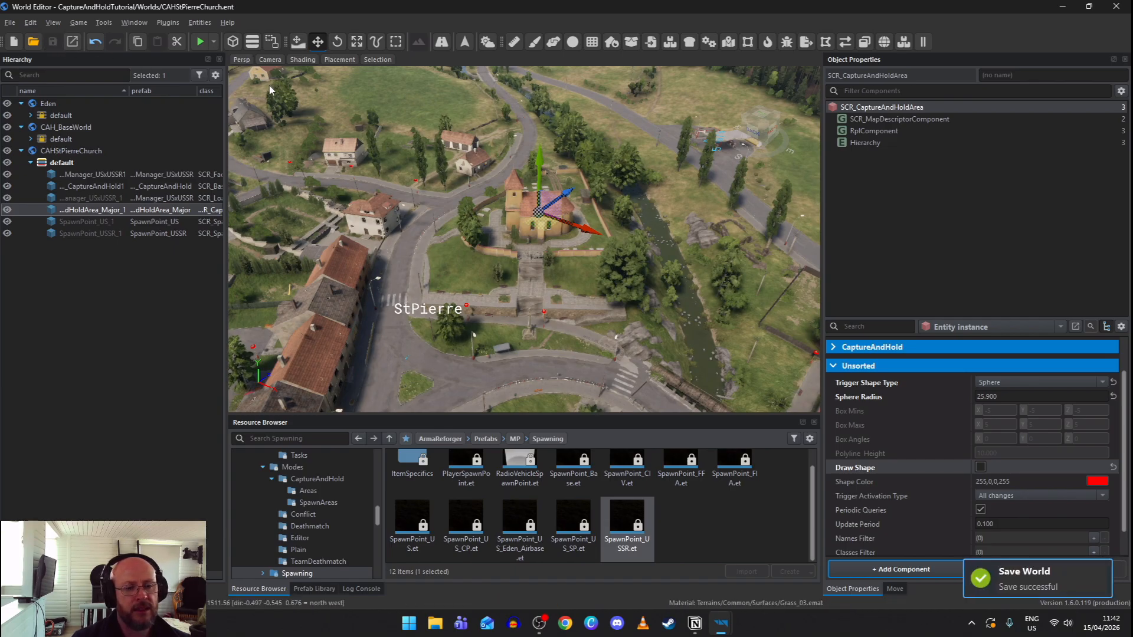
# Close the World Editor, collapse the ArmaReforger resources and open the CaptureAndHoldTutorial project folder in the Workbench.
pyautogui.click(1113, 8)
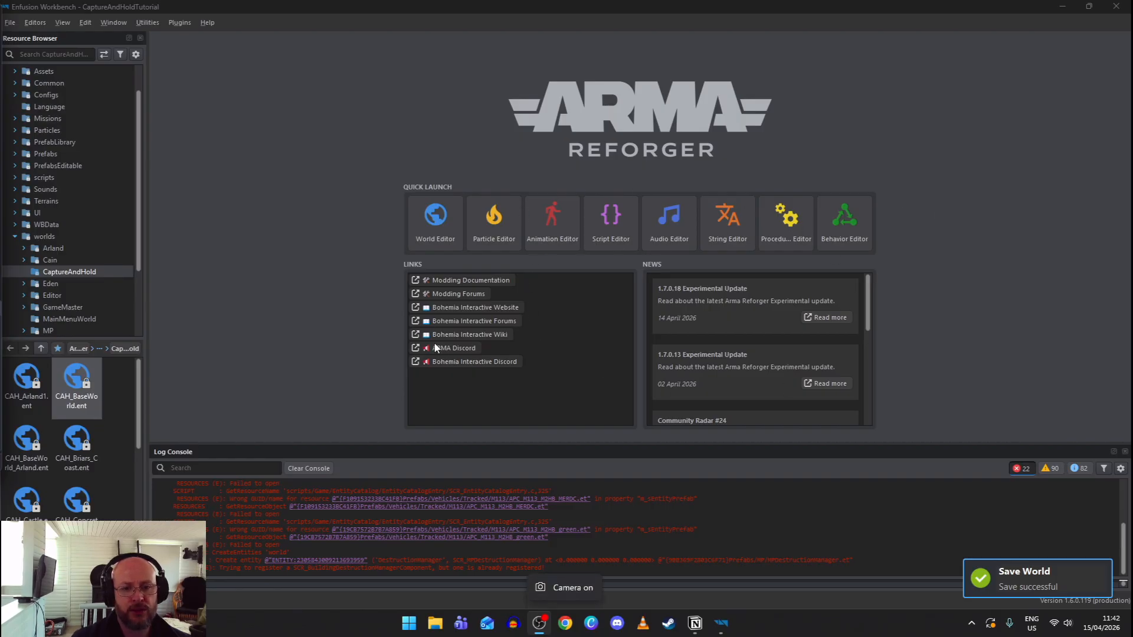
pyautogui.click(15, 237)
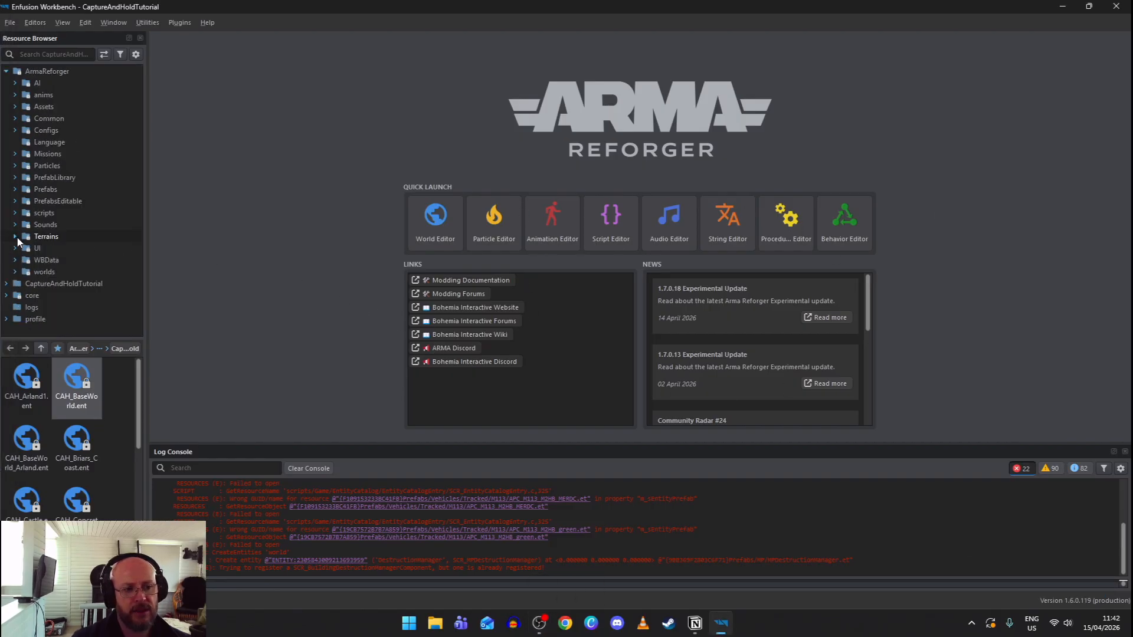
pyautogui.click(6, 72)
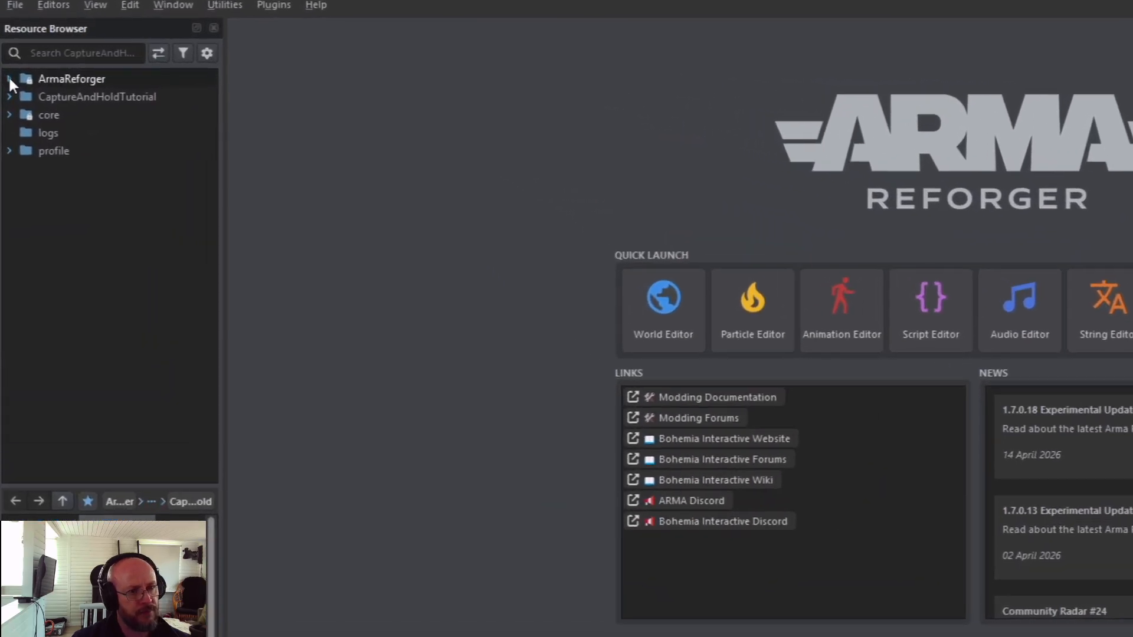
pyautogui.click(9, 96)
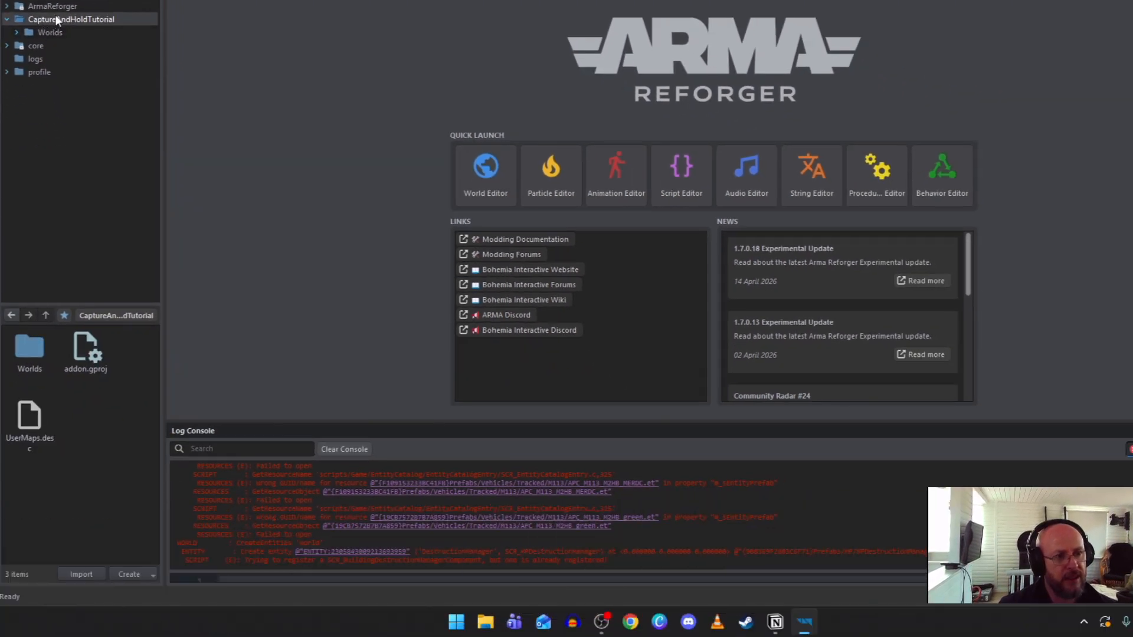
# Create a folder named Missions in the CaptureAndHoldTutorial project.
pyautogui.click(151, 573)
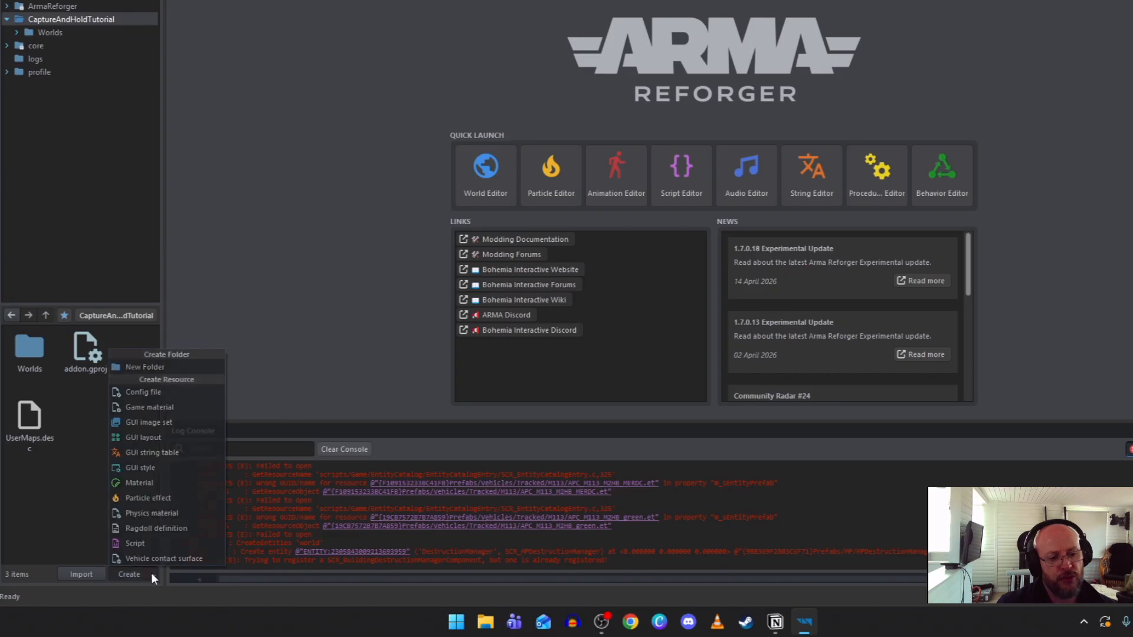
pyautogui.click(142, 366)
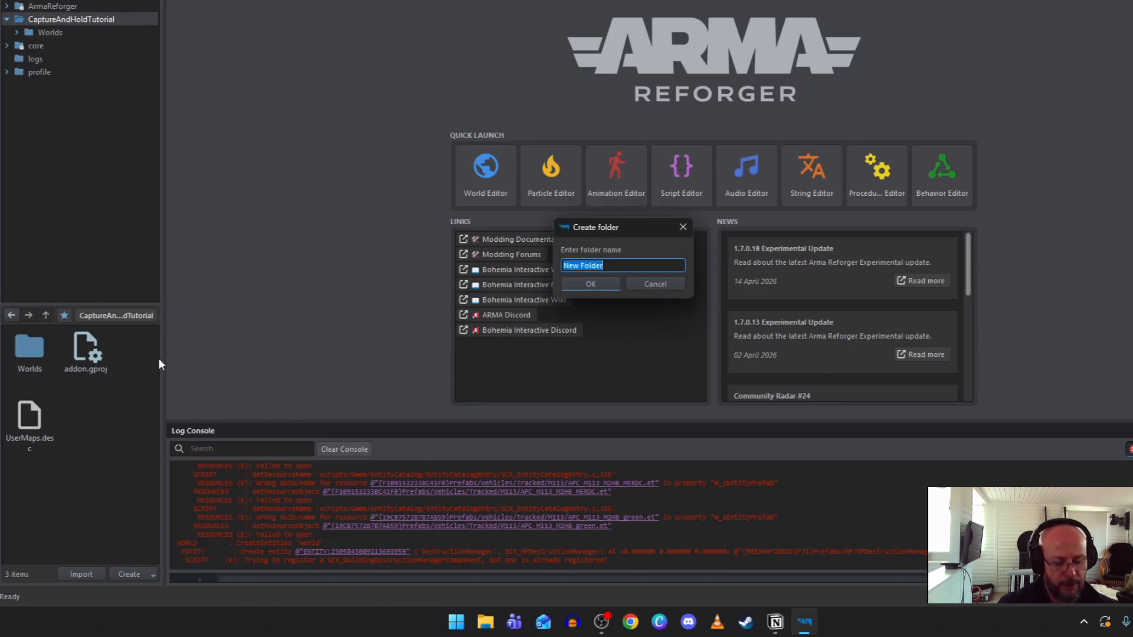
pyautogui.write('Mission')
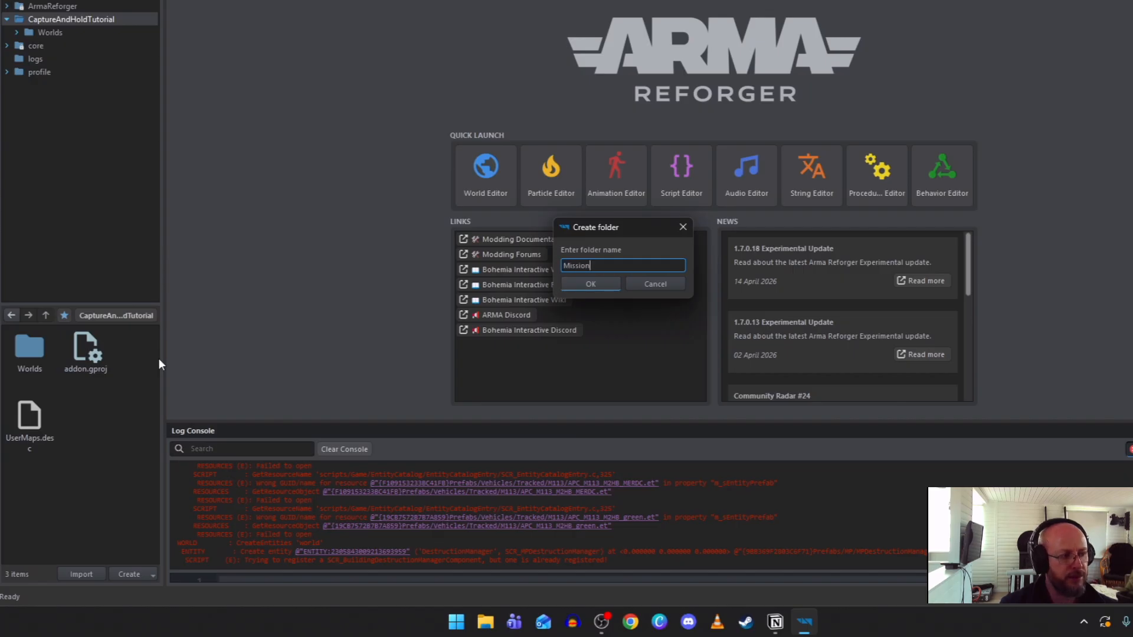
pyautogui.write('s')
pyautogui.press('Return')
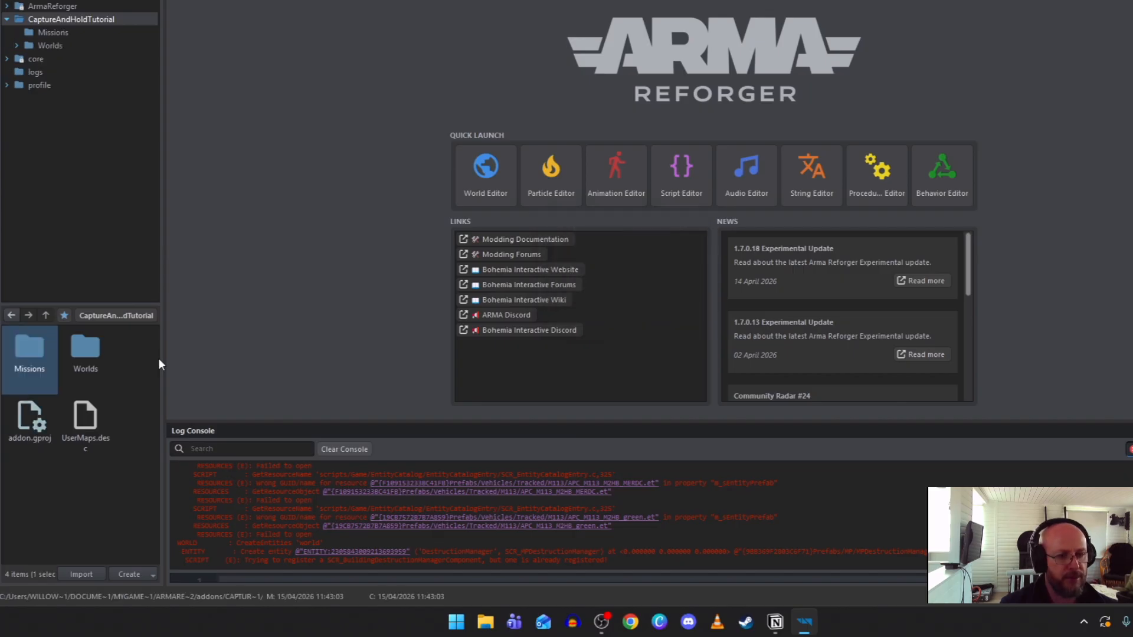
# Start a new config file in the Missions folder and name it CAH_StPierre_Church.
pyautogui.doubleClick(31, 348)
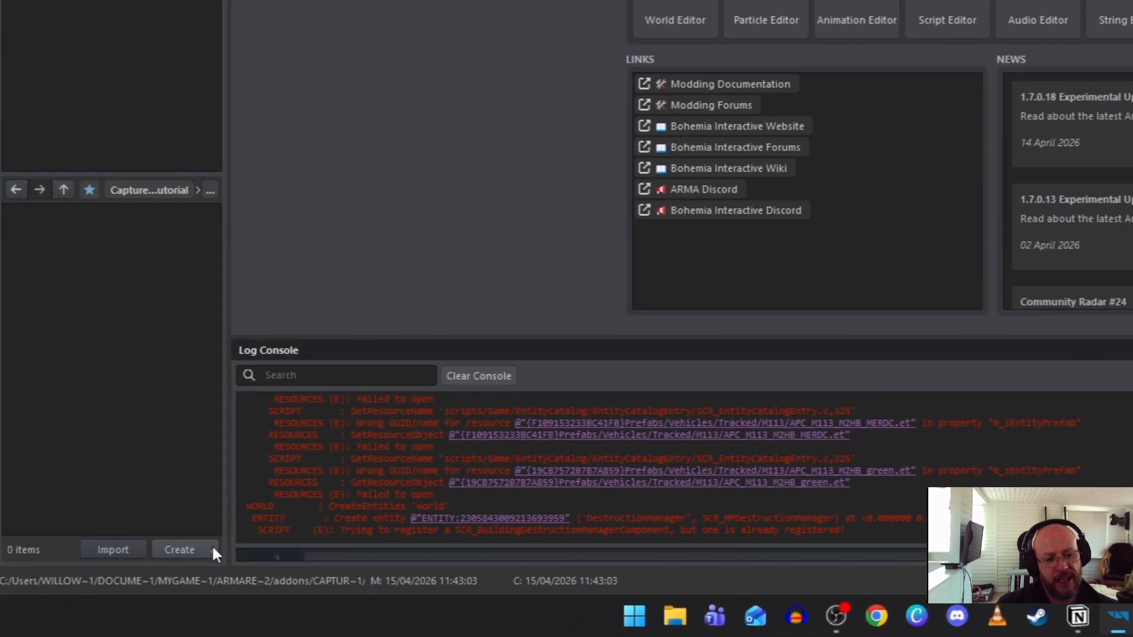
pyautogui.click(152, 573)
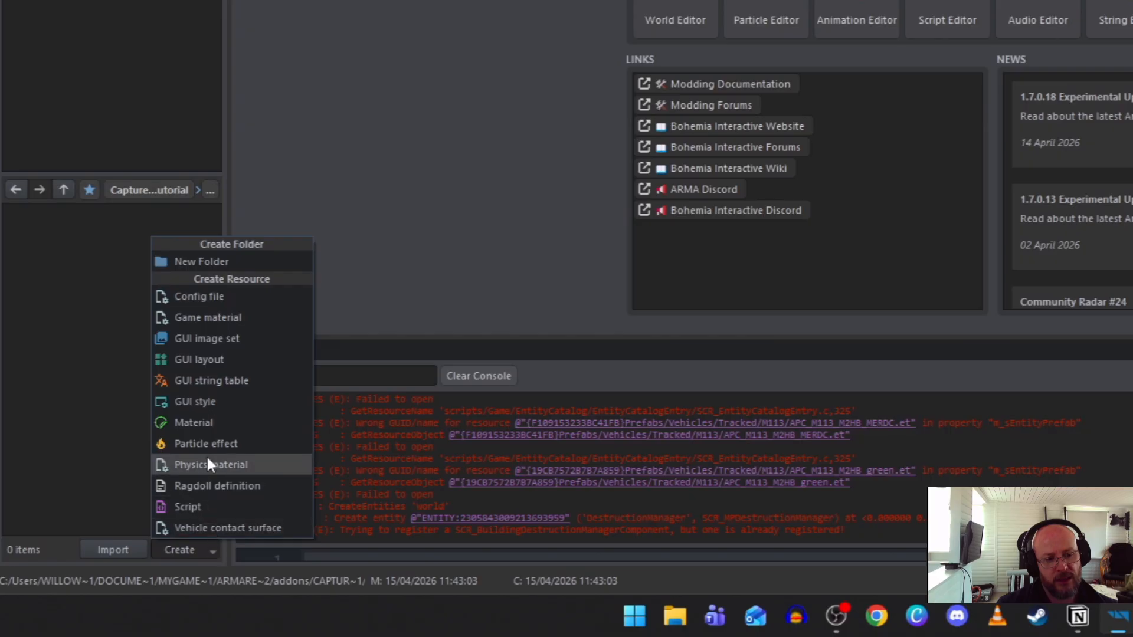
pyautogui.click(200, 296)
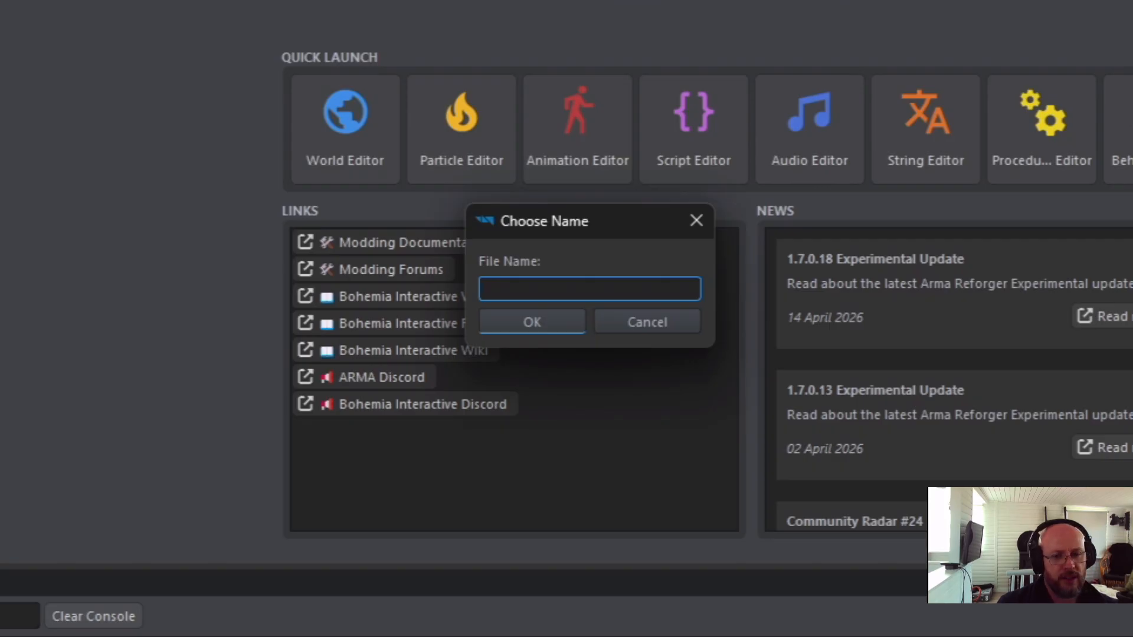
pyautogui.write('C')
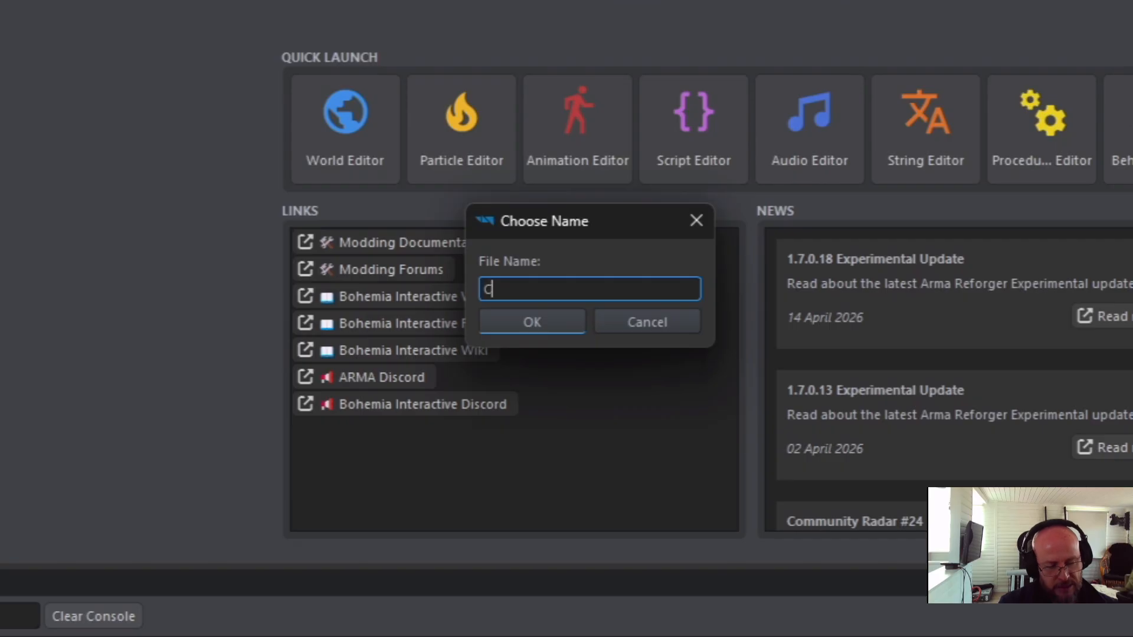
pyautogui.write('AH_')
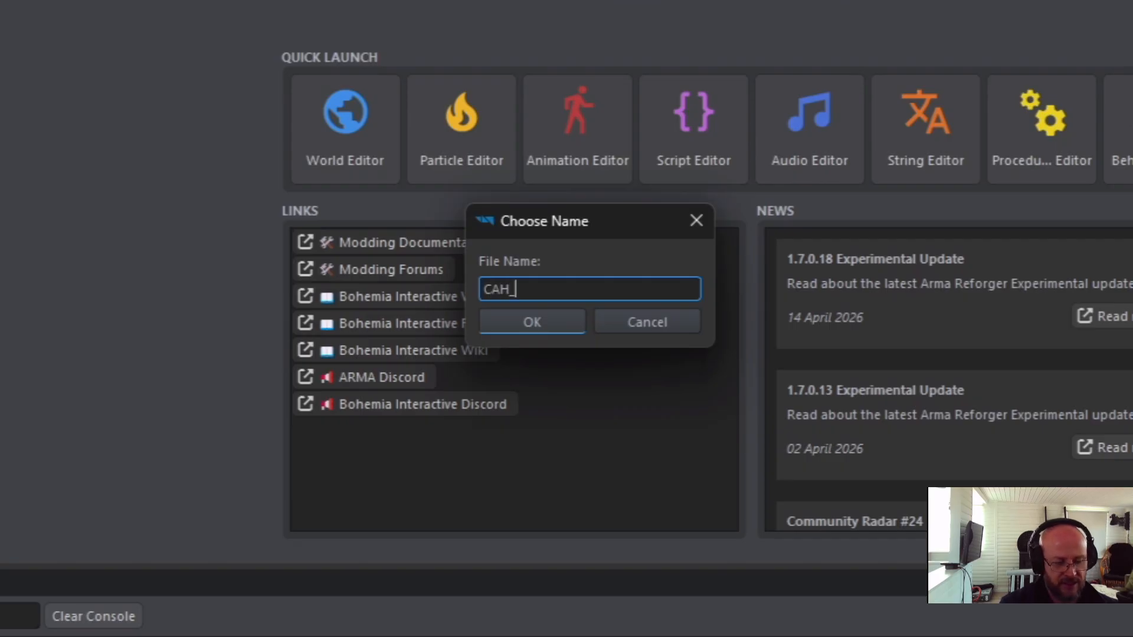
pyautogui.write('S')
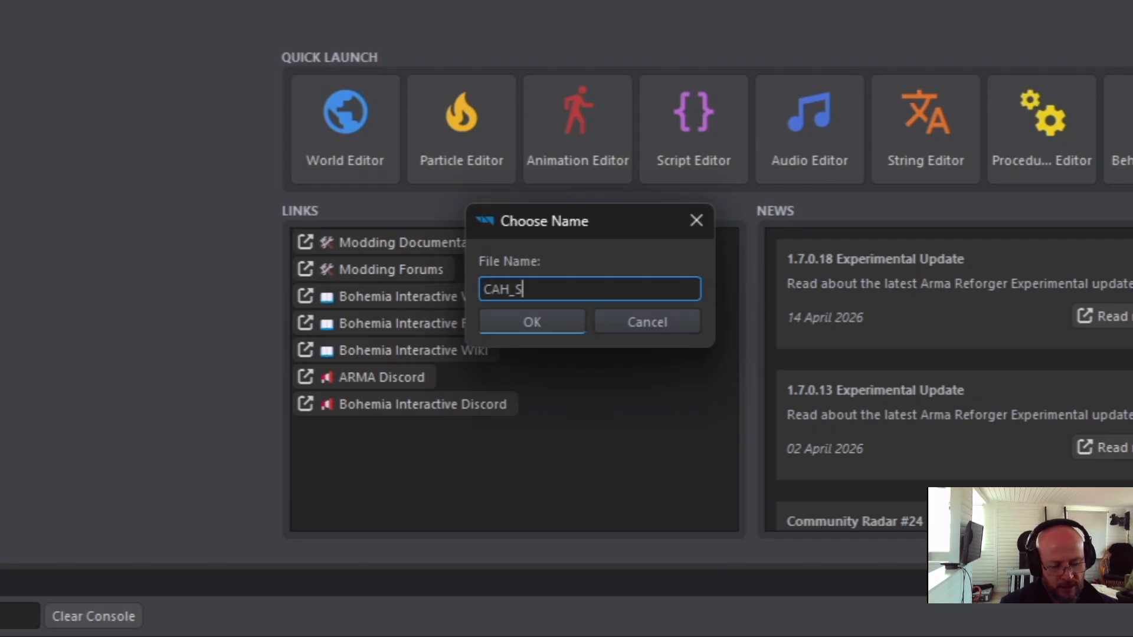
pyautogui.write('tPie')
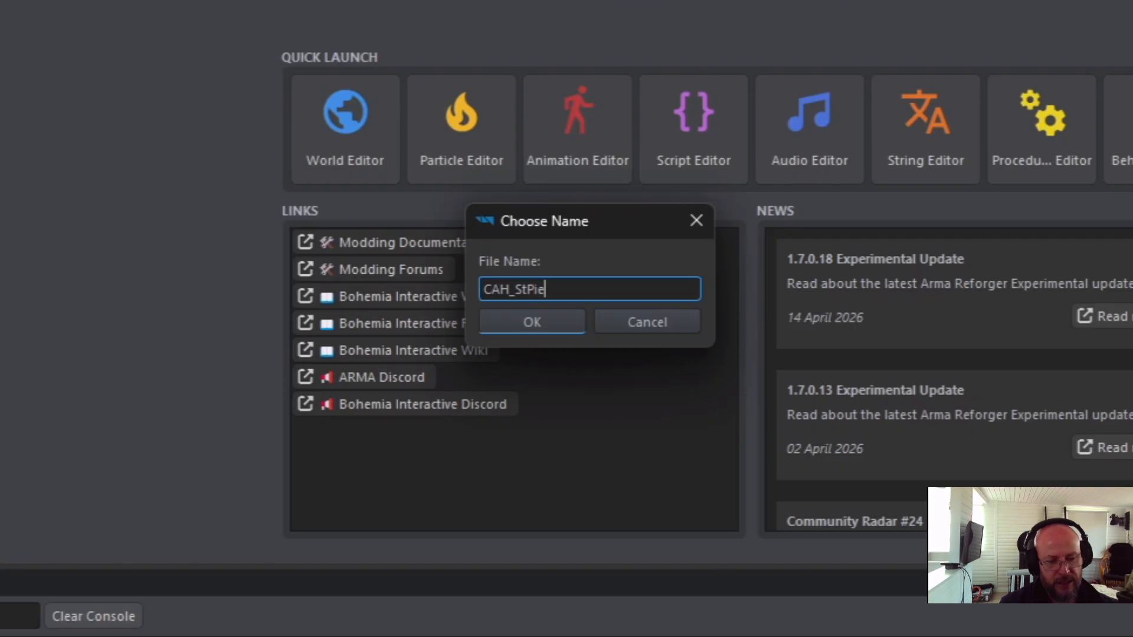
pyautogui.write('rre_Church')
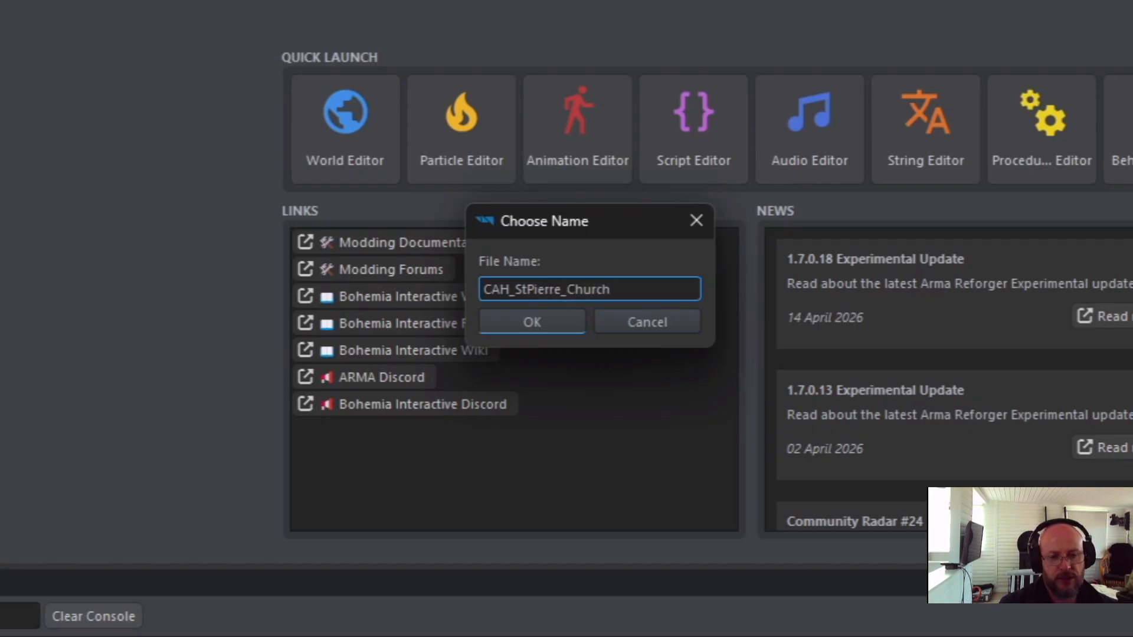
# Confirm the config file's name and assign it the SCR_MissionHeader class.
pyautogui.click(536, 321)
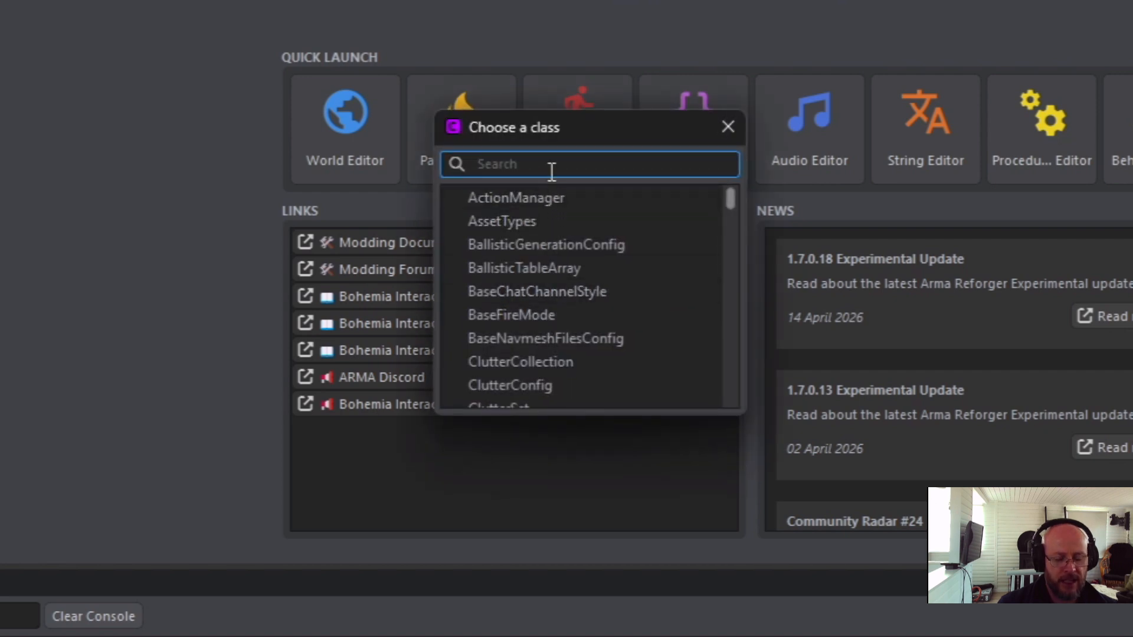
pyautogui.write('mi')
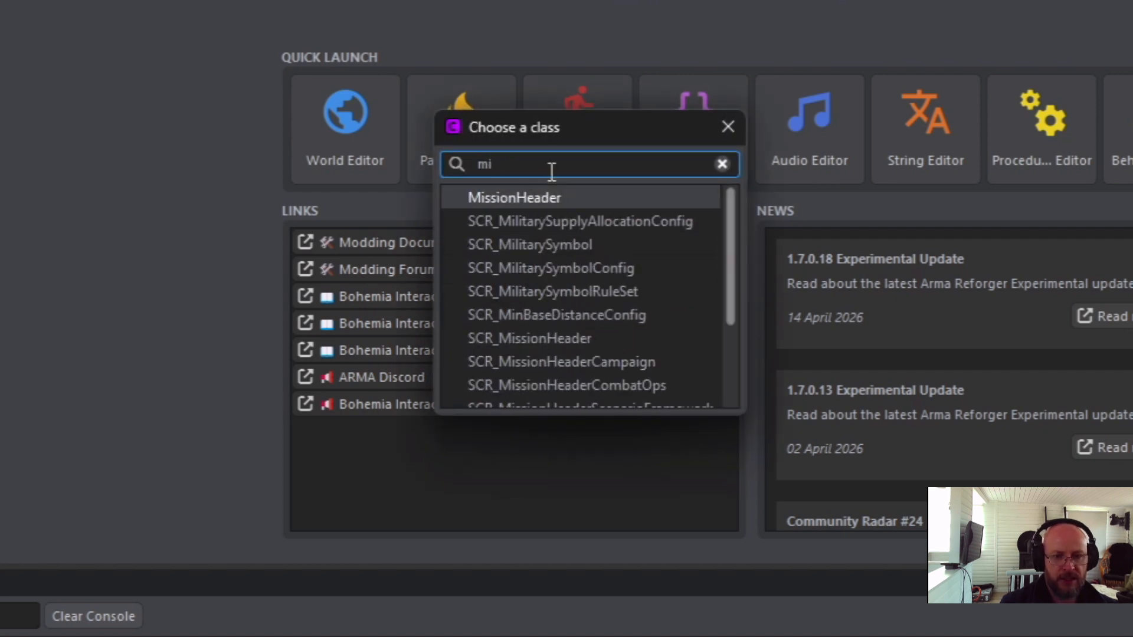
pyautogui.write('ssion')
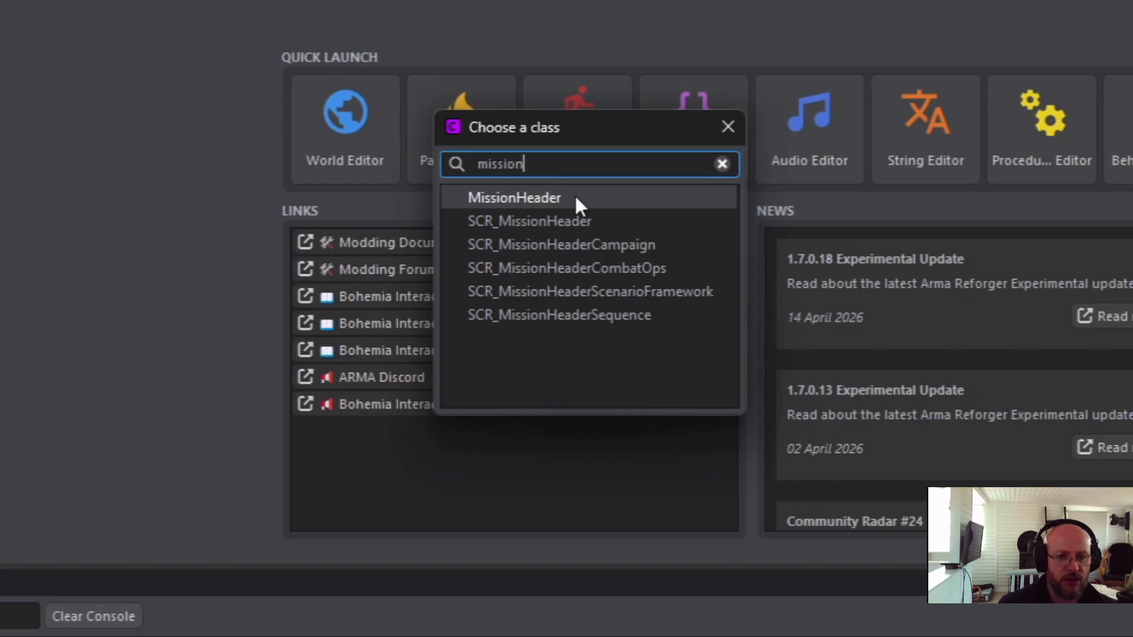
pyautogui.click(547, 223)
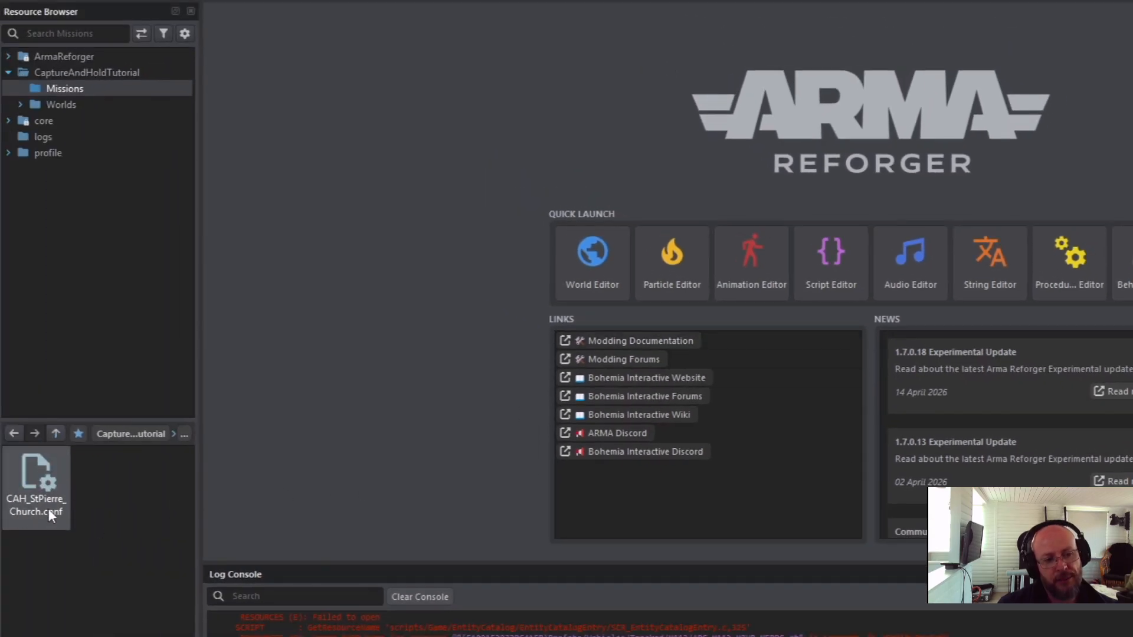
# Open CAH_StPierre_Church.conf and view its placeholder loading screen image, returning to the mission header properties.
pyautogui.doubleClick(33, 478)
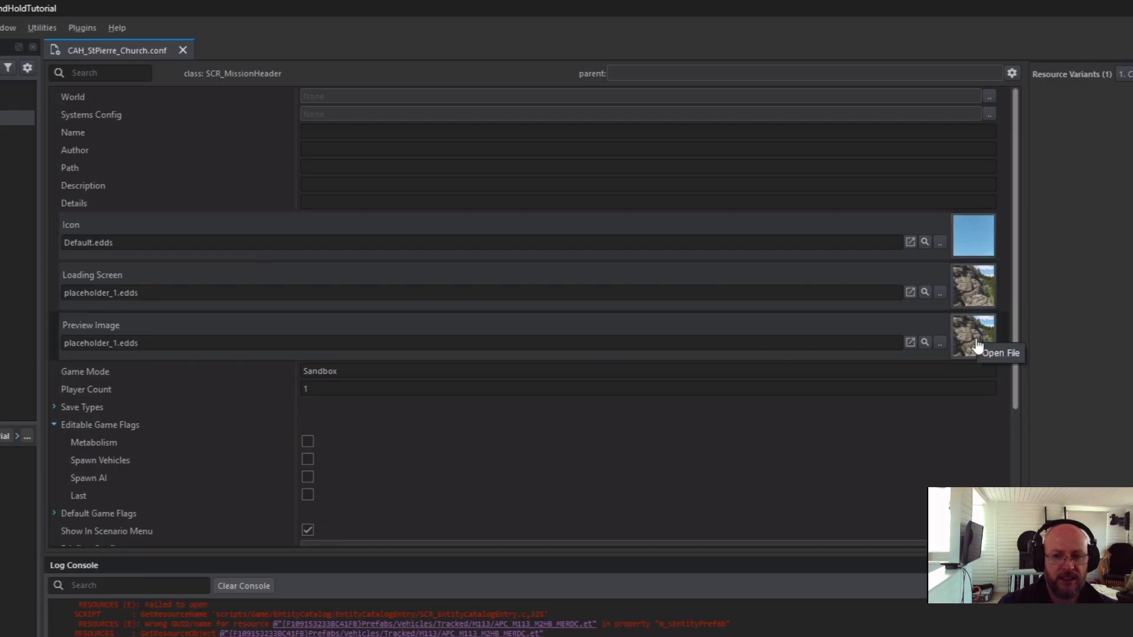
pyautogui.click(973, 288)
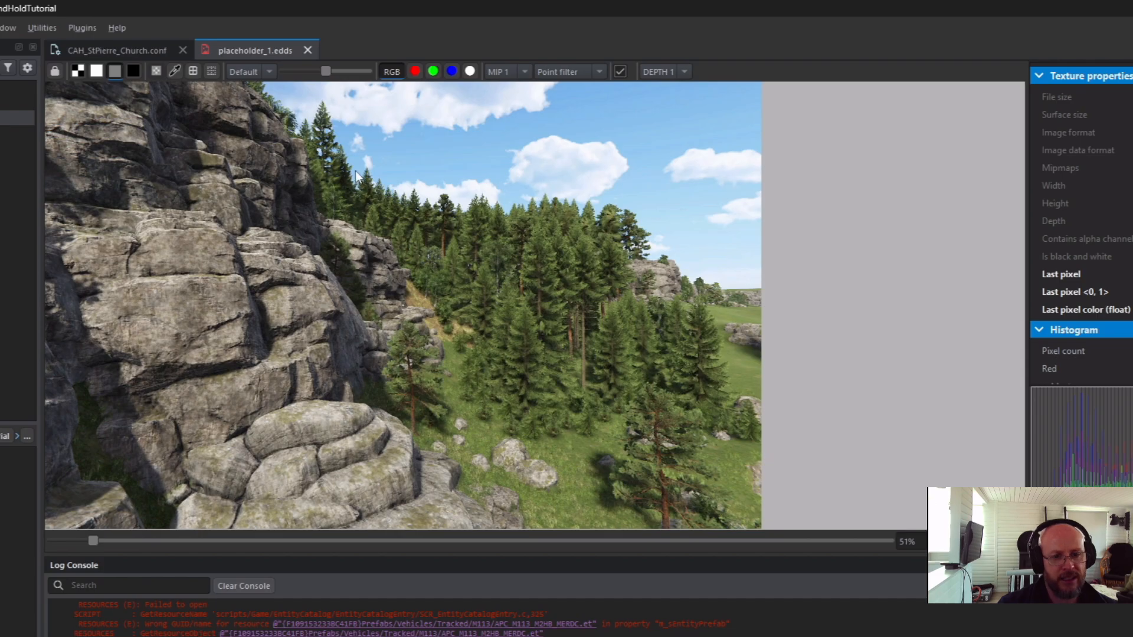
pyautogui.click(308, 50)
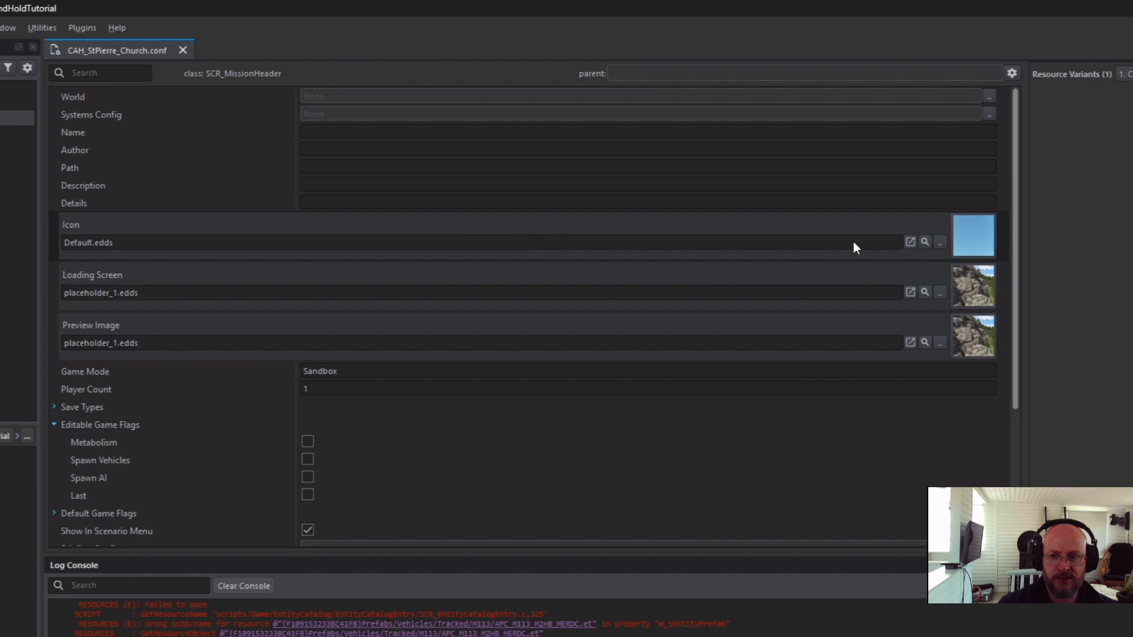
# View the mission header's default icon, loading screen and preview image textures, closing each one after inspection.
pyautogui.doubleClick(976, 249)
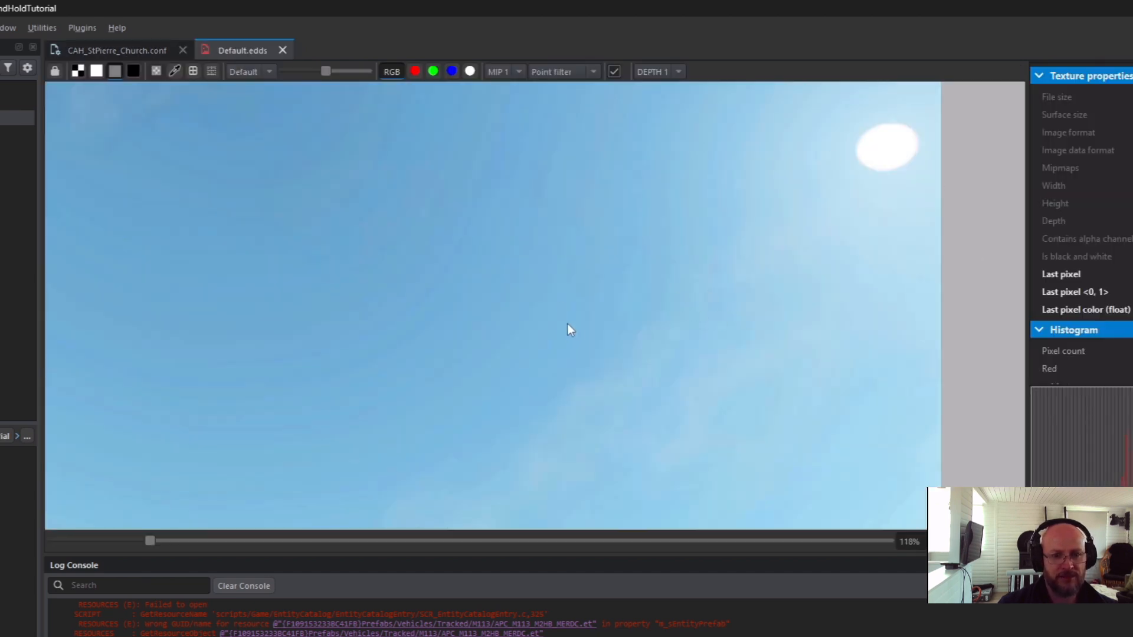
pyautogui.click(283, 51)
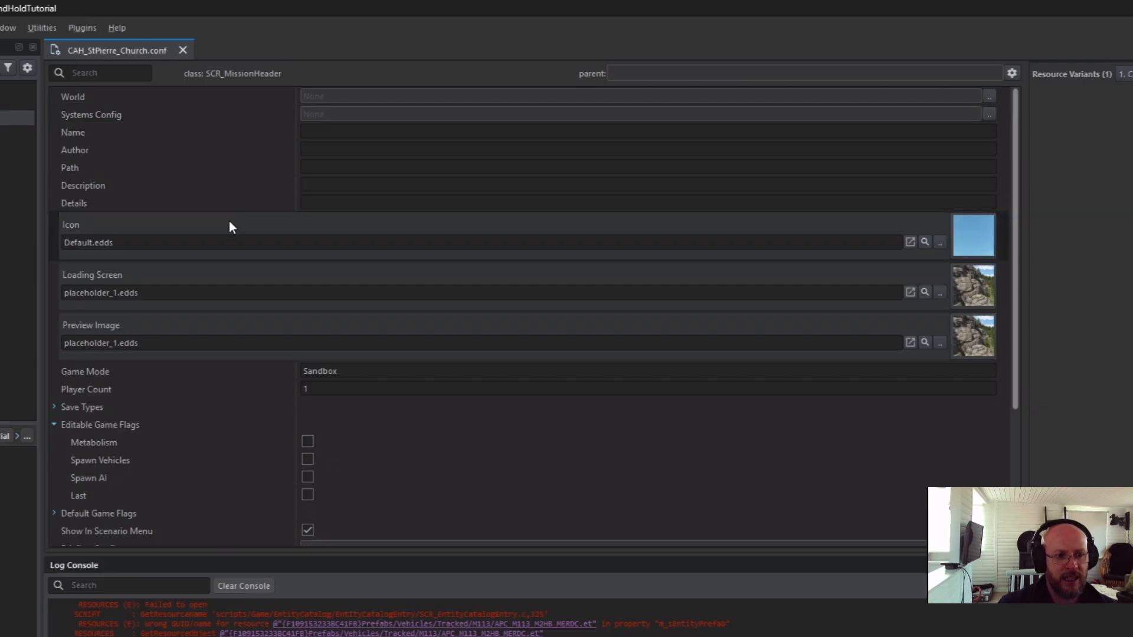
pyautogui.doubleClick(969, 289)
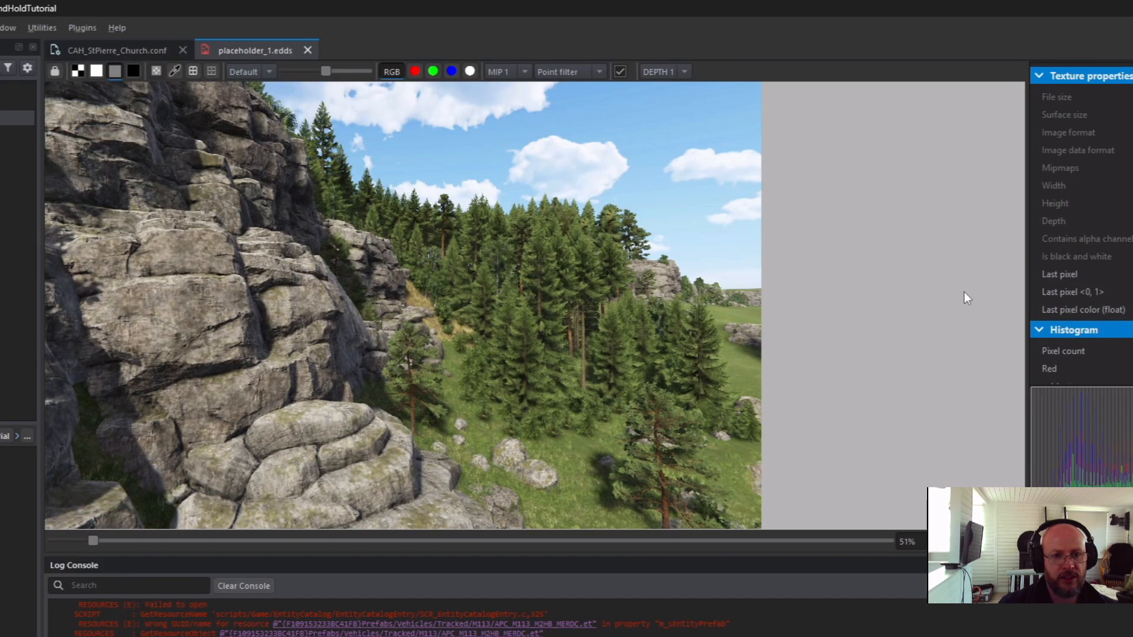
pyautogui.click(308, 51)
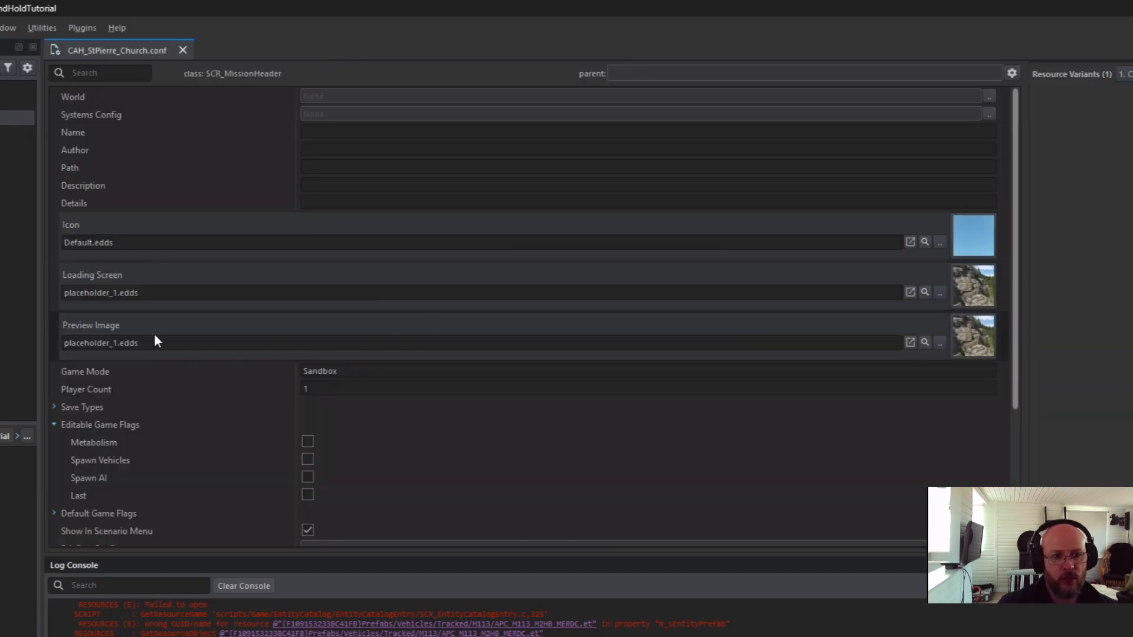
pyautogui.doubleClick(972, 345)
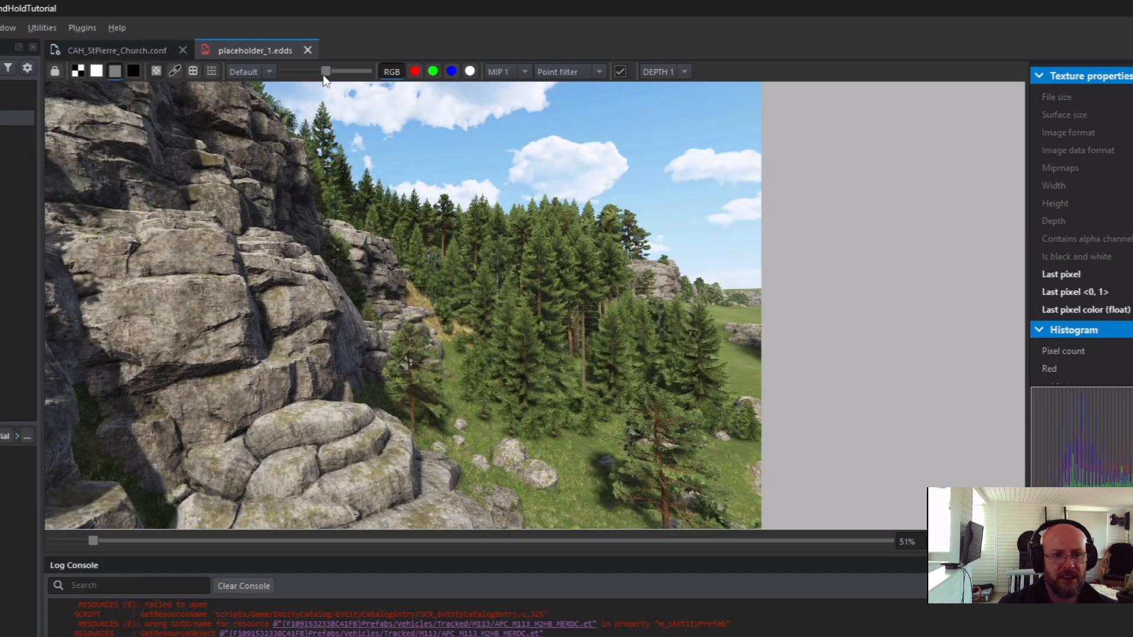
pyautogui.click(308, 50)
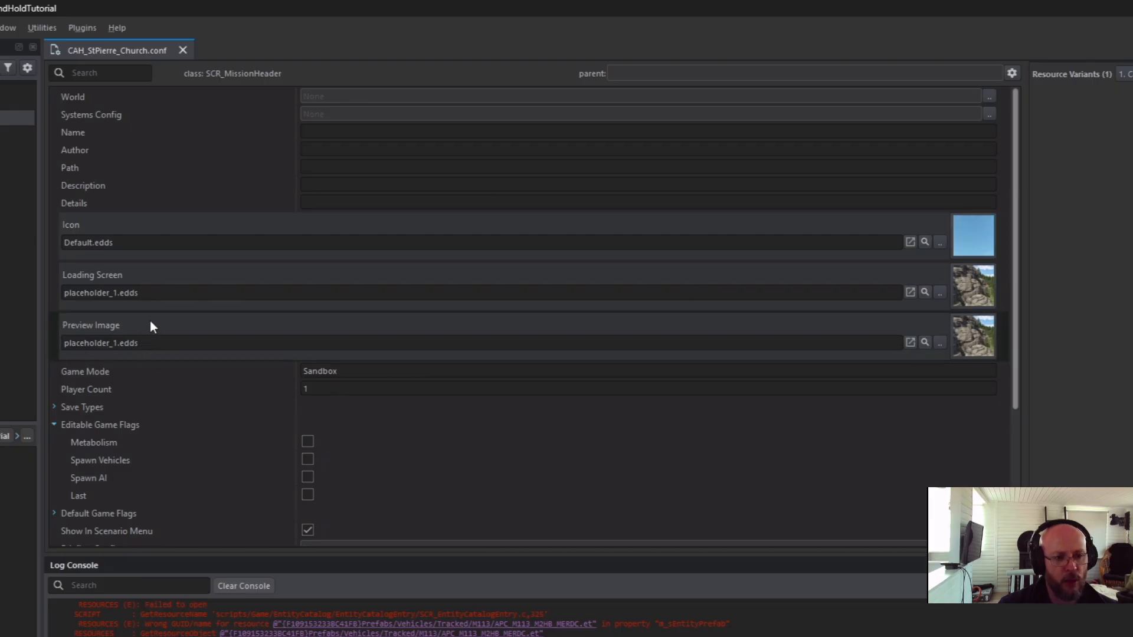
pyautogui.moveTo(150, 323)
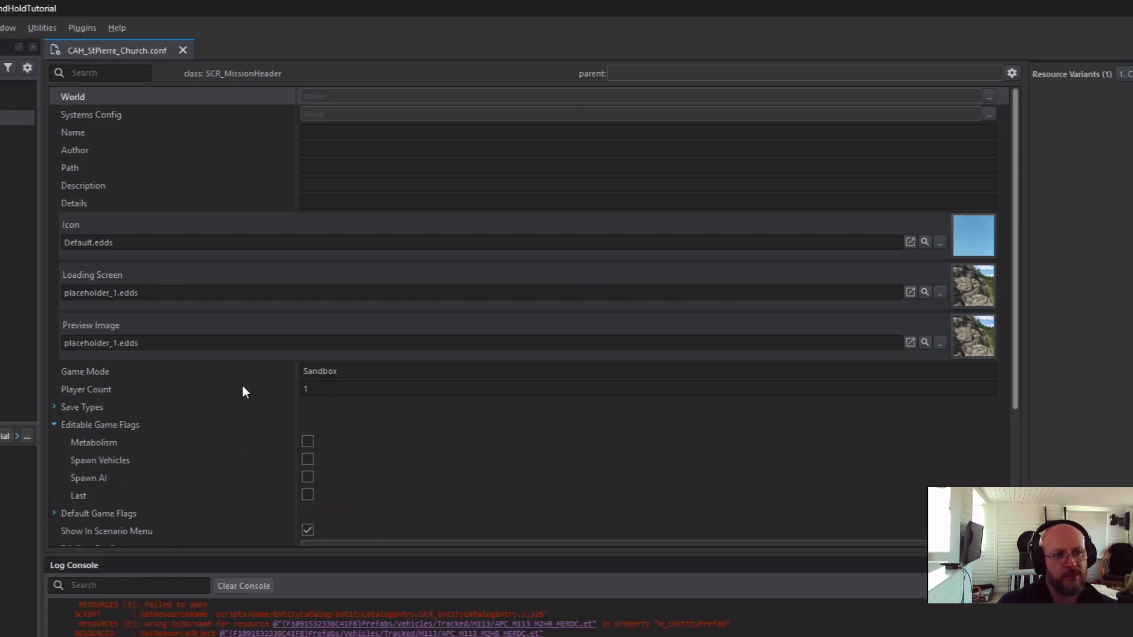
# Enter "Caputue And Hold St Pierre Church" as the mission's name in the mission header.
pyautogui.click(326, 131)
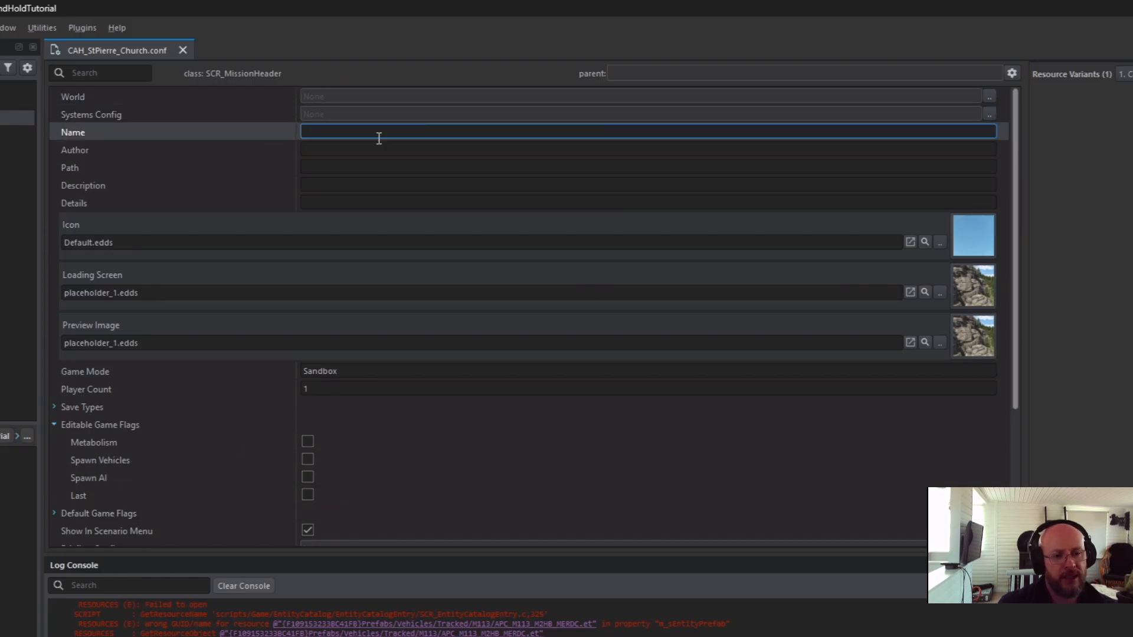
pyautogui.write('Cap')
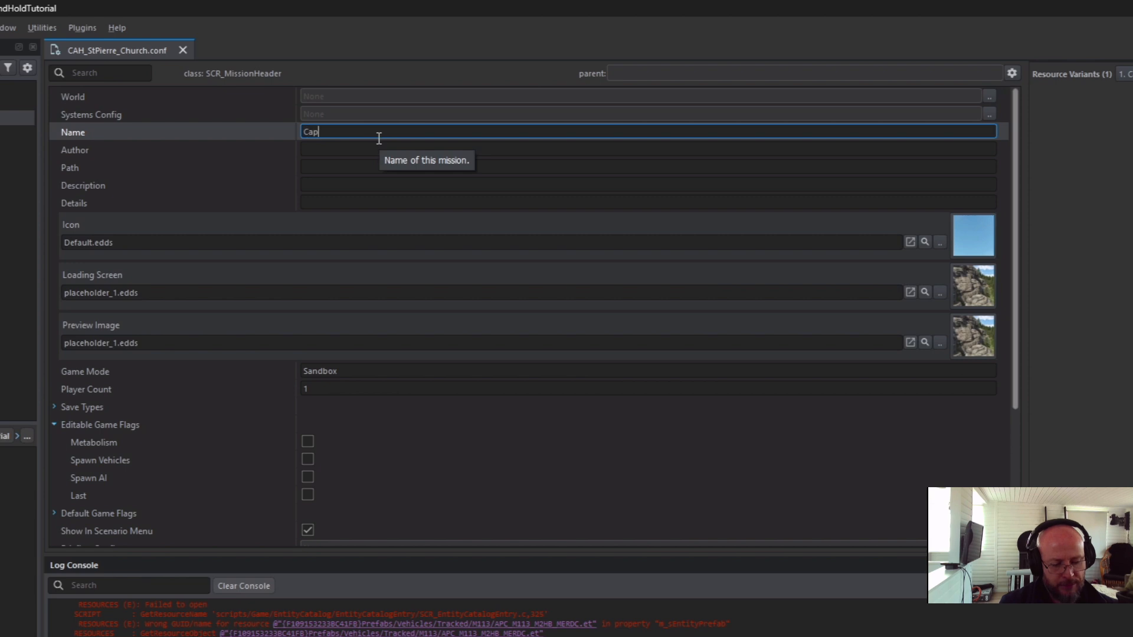
pyautogui.write('utu')
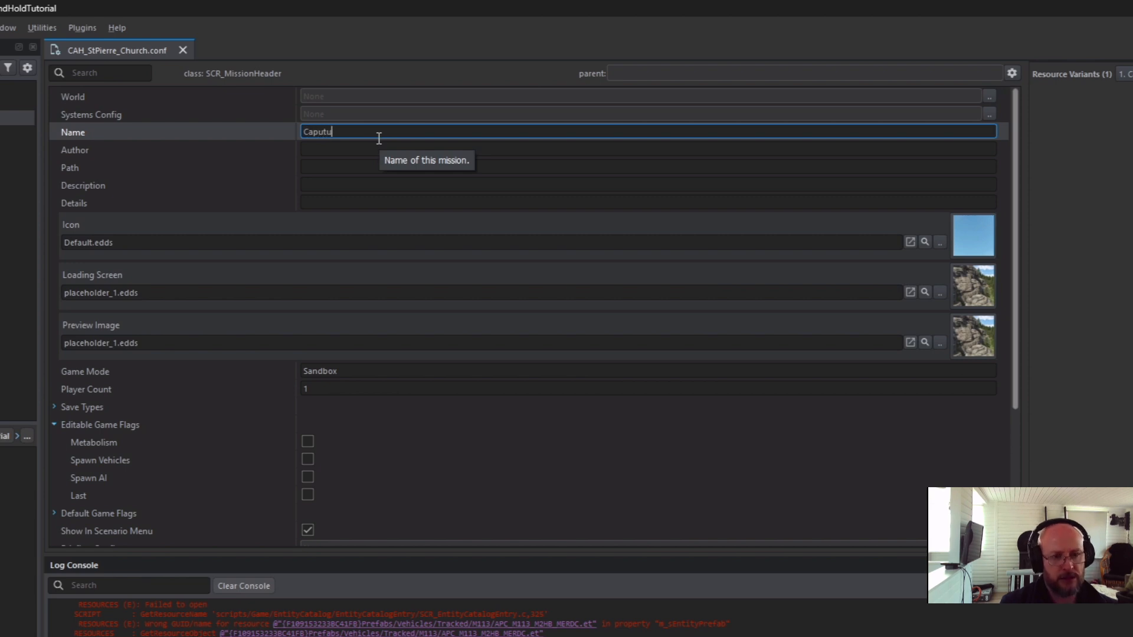
pyautogui.write('e And Hol')
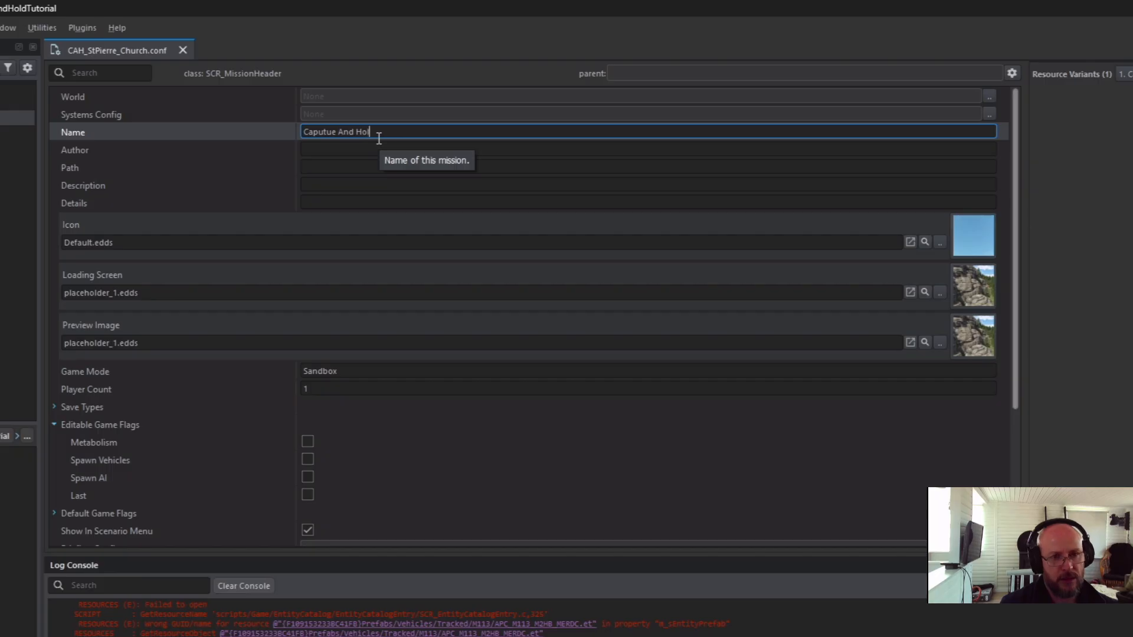
pyautogui.write('d St')
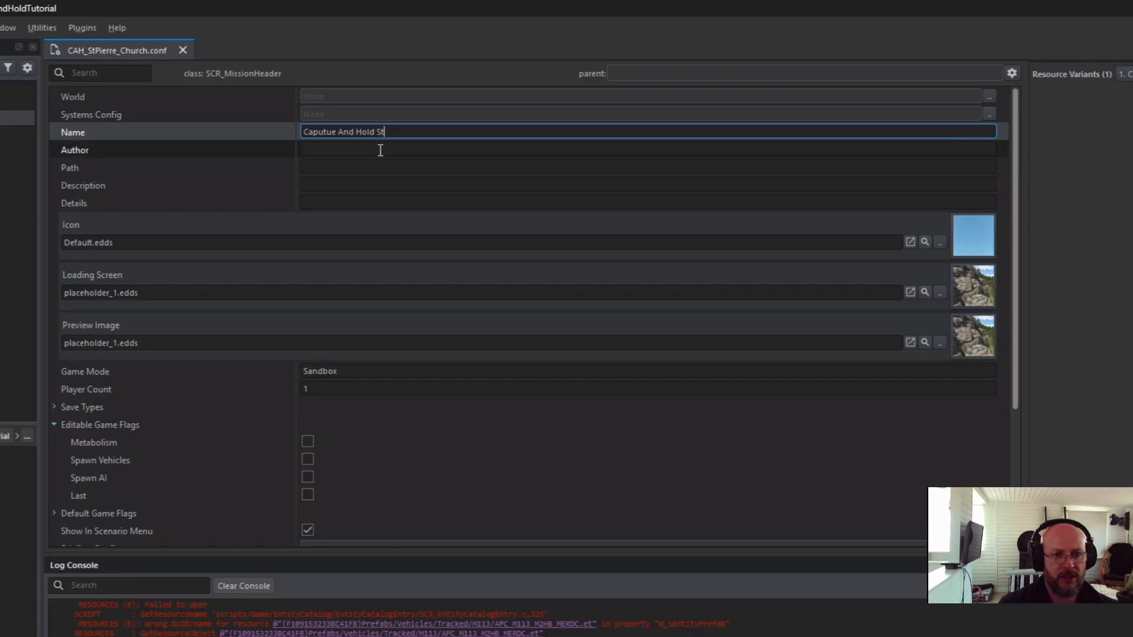
pyautogui.write(' Pi')
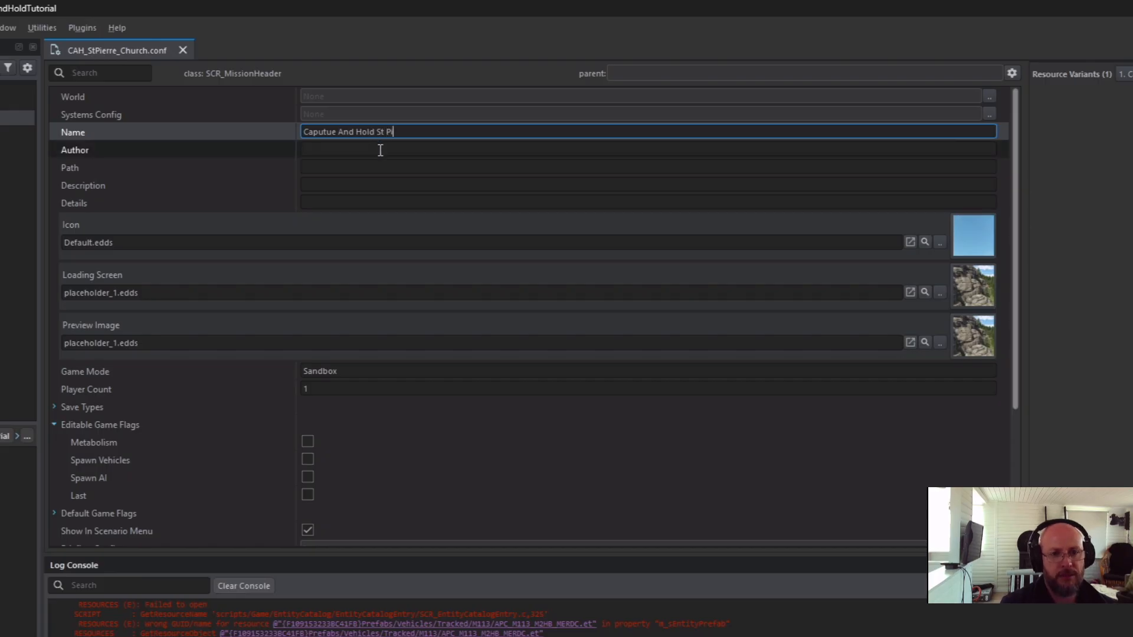
pyautogui.write('erre Church')
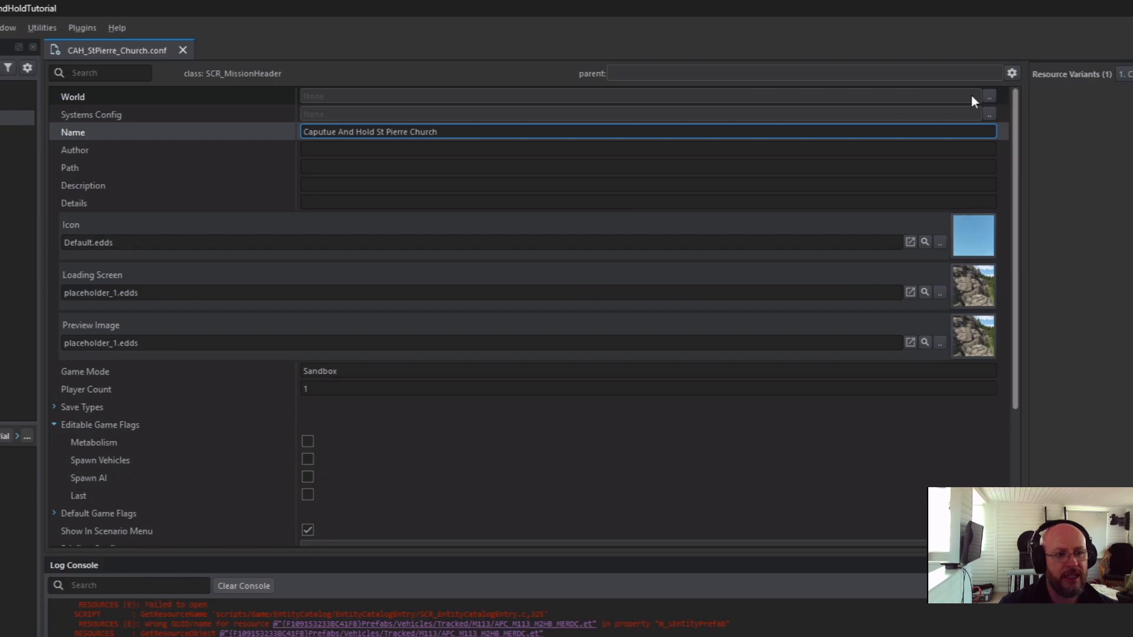
# Assign CAHStPierreChurch.ent from the CaptureAndHoldTutorial project's Worlds folder as the mission's world.
pyautogui.click(989, 95)
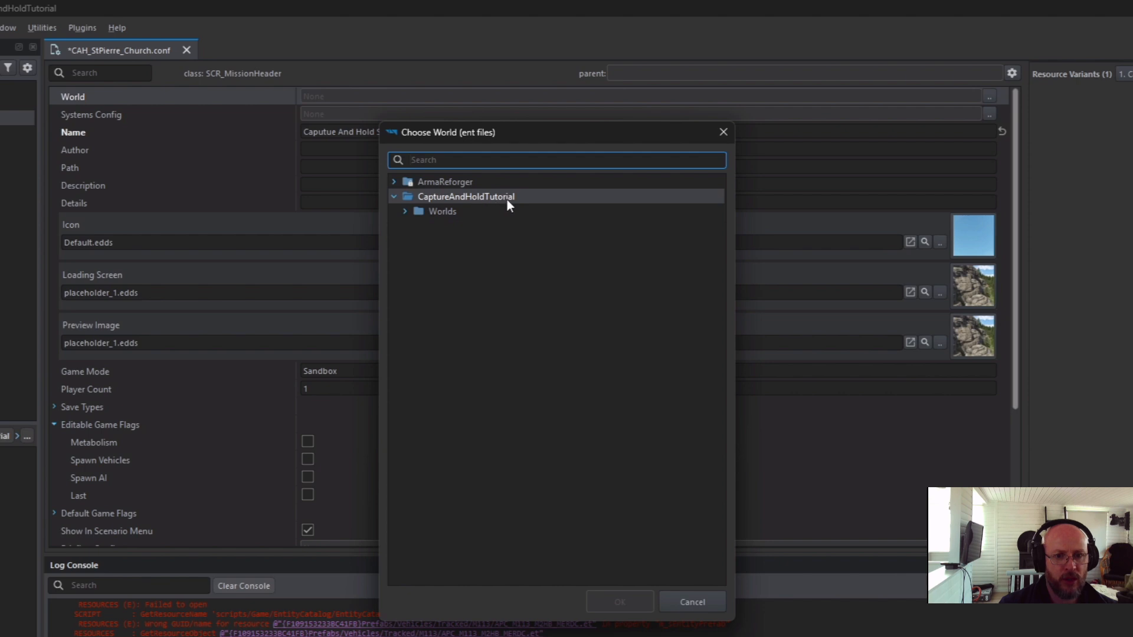
pyautogui.click(405, 211)
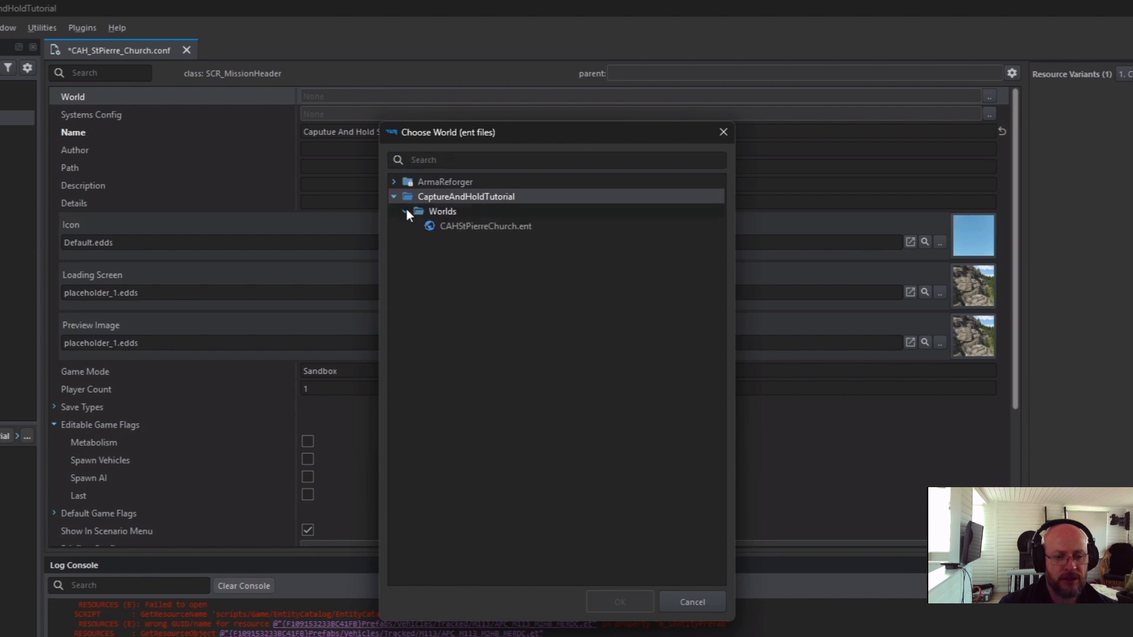
pyautogui.click(454, 228)
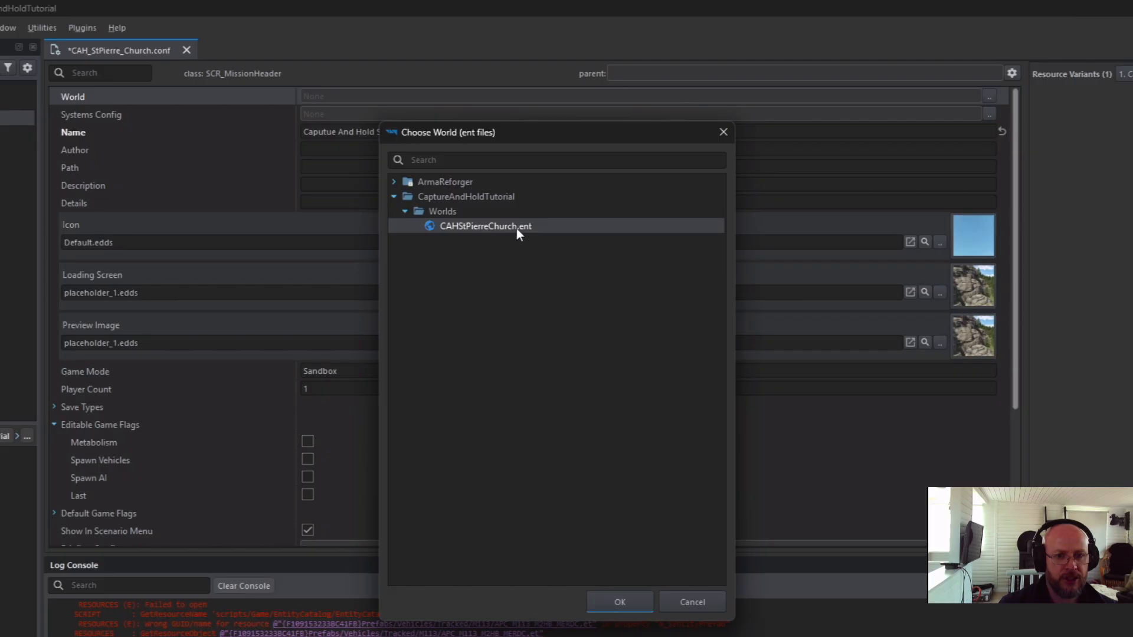
pyautogui.click(611, 604)
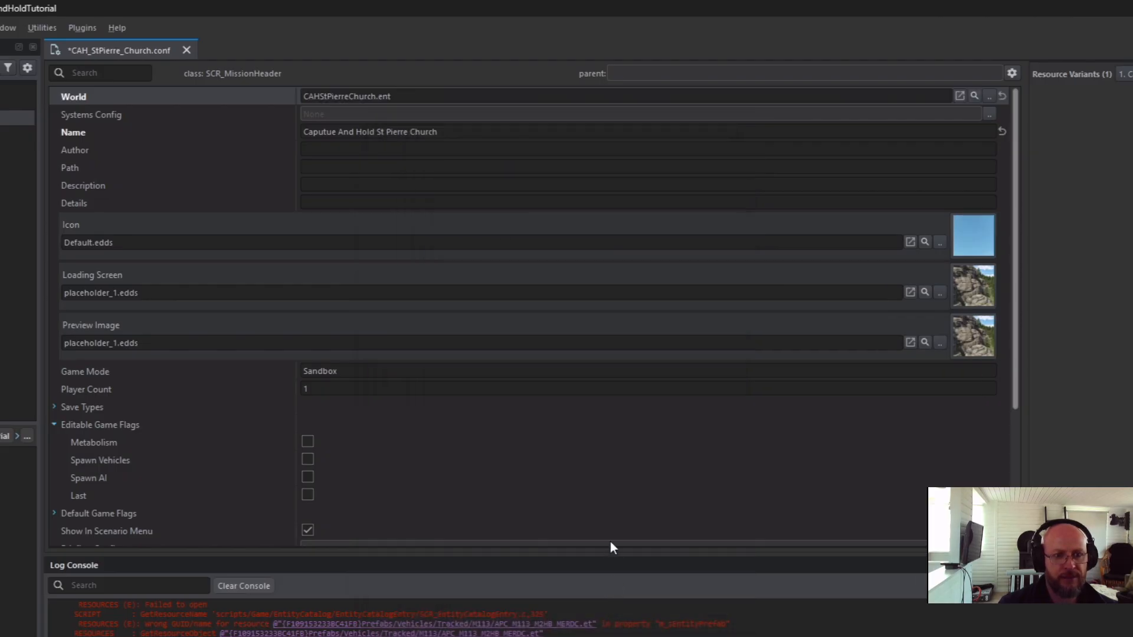
# Fill in the author's name and set the mission description to "Capture the church".
pyautogui.click(347, 152)
pyautogui.write('Wil')
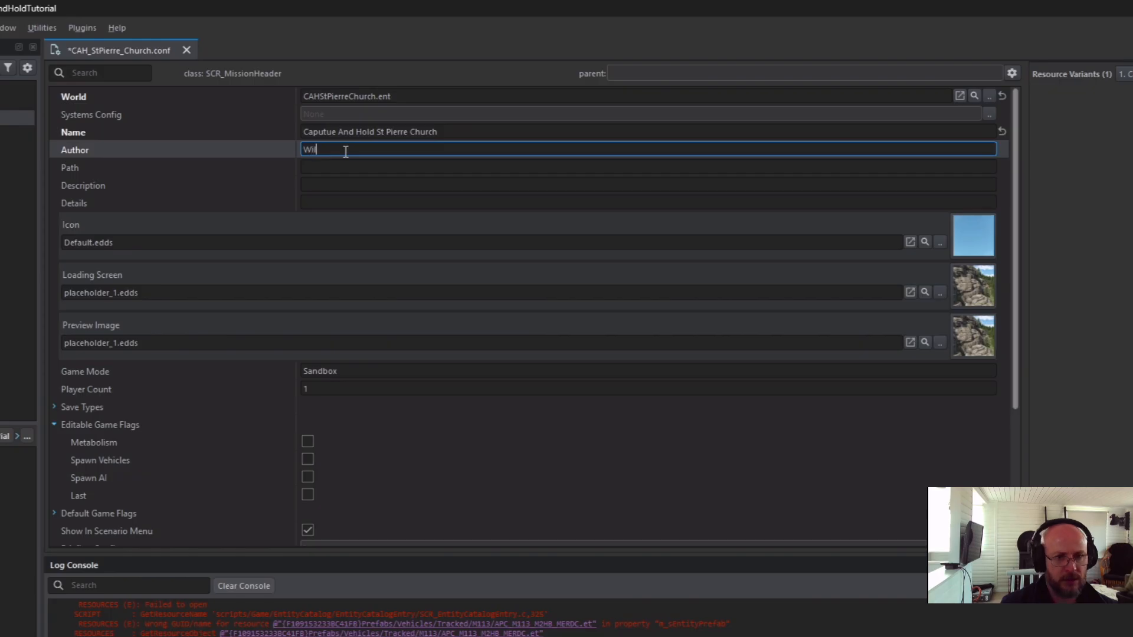
pyautogui.write('lowSay')
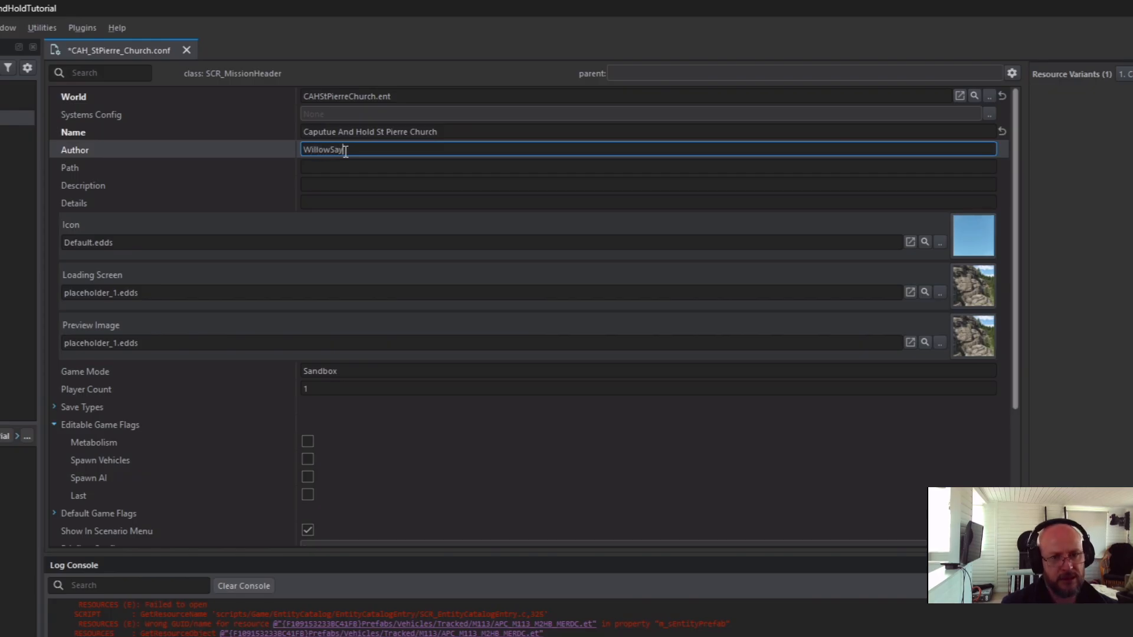
pyautogui.write('sWhat')
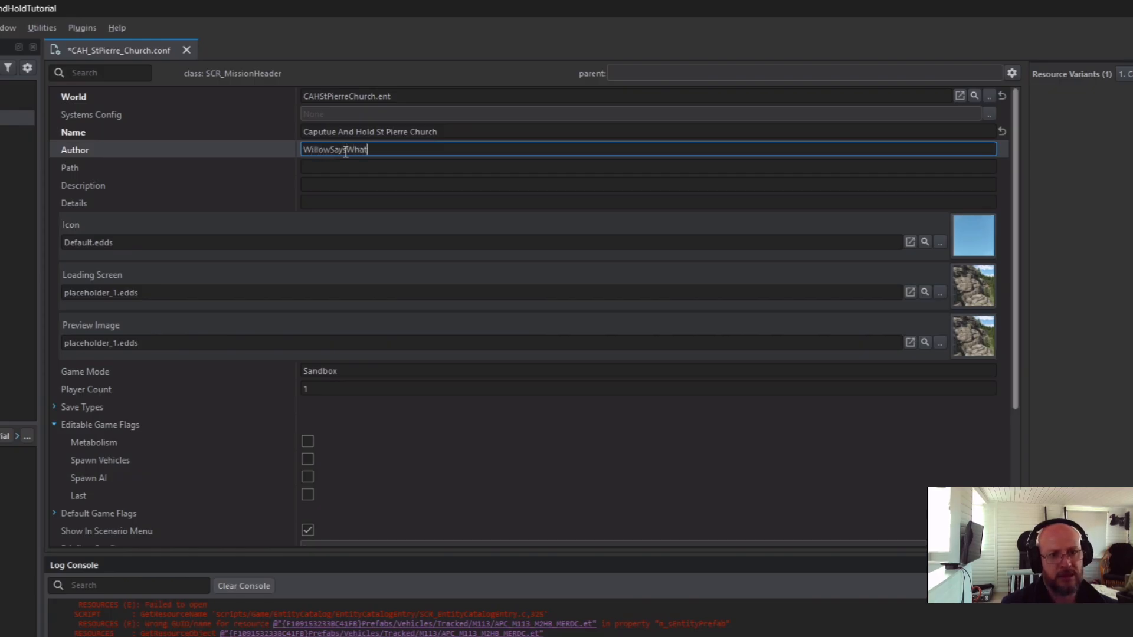
pyautogui.click(349, 185)
pyautogui.write('Capture the')
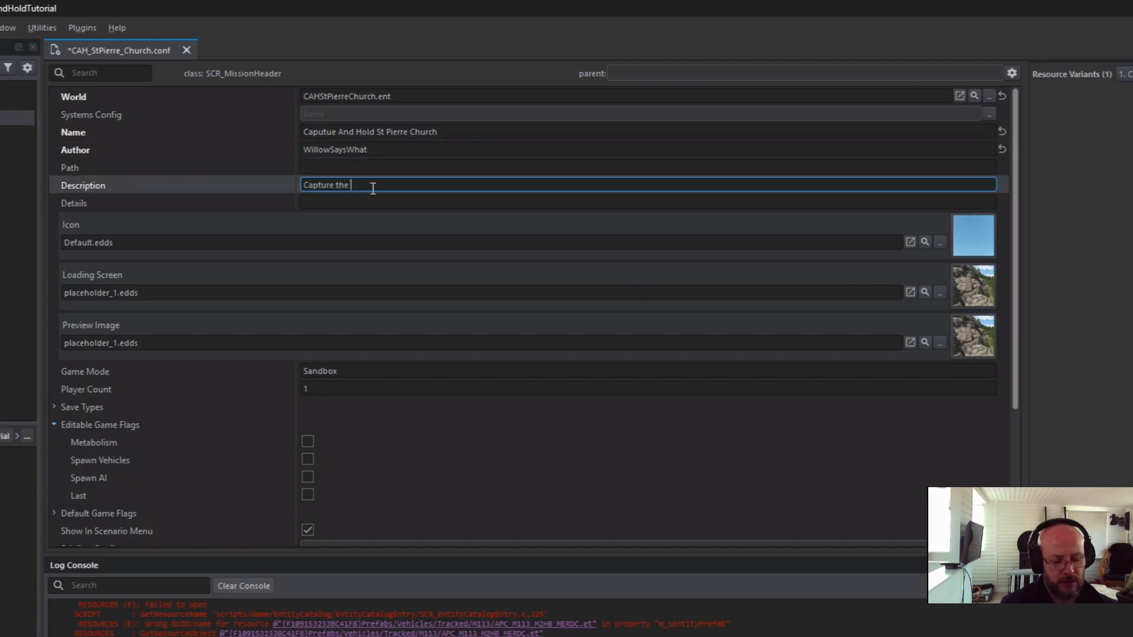
pyautogui.write('ch')
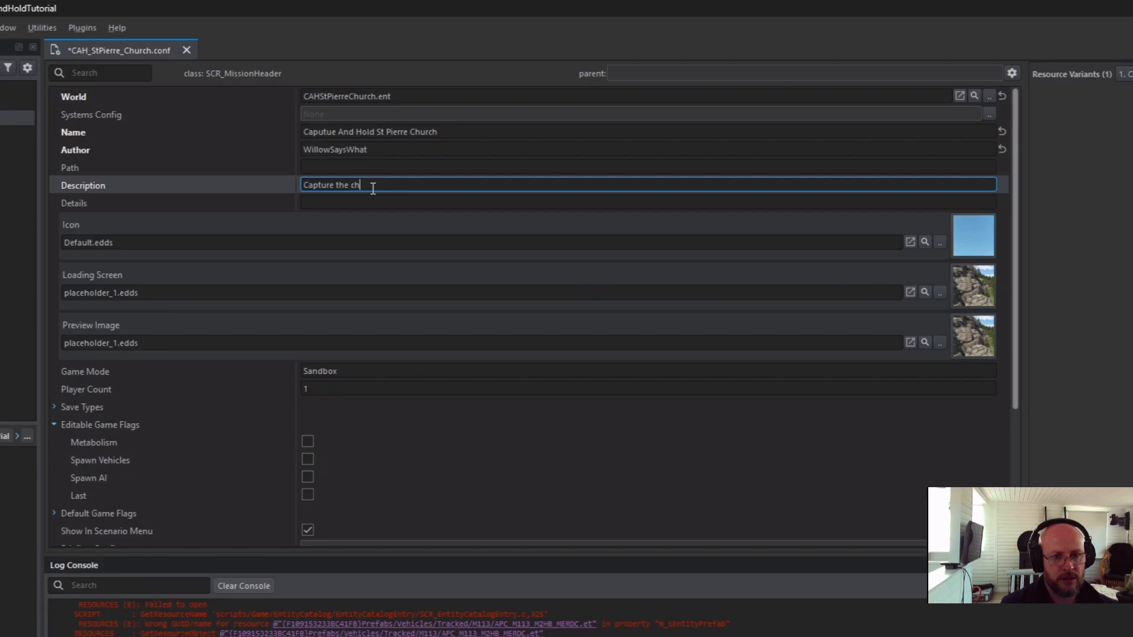
pyautogui.write('urch')
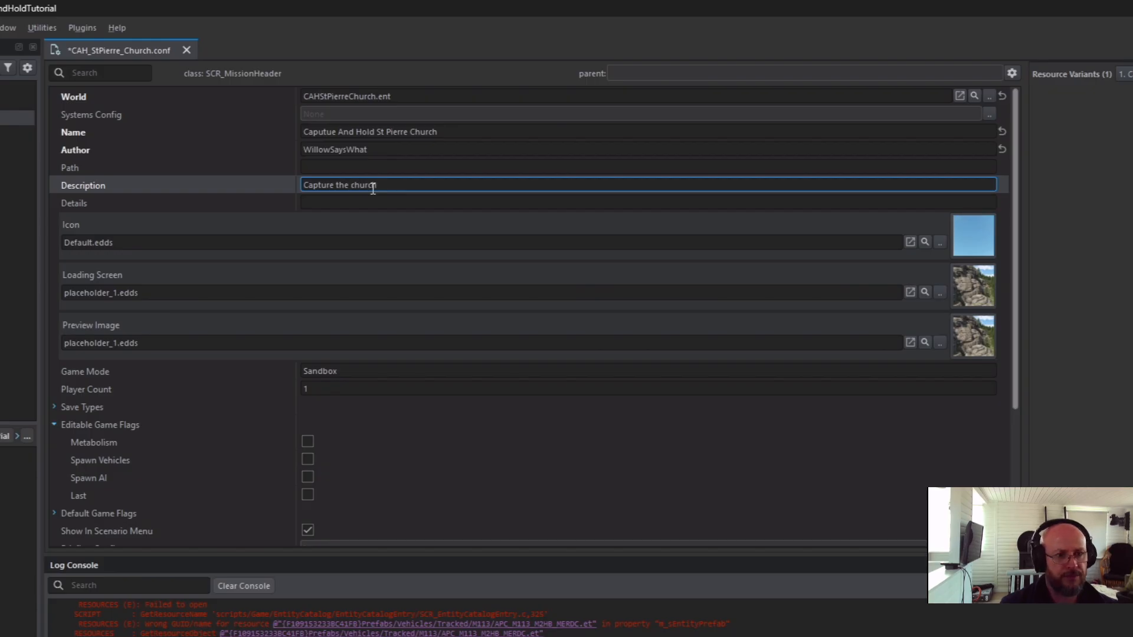
pyautogui.click(371, 203)
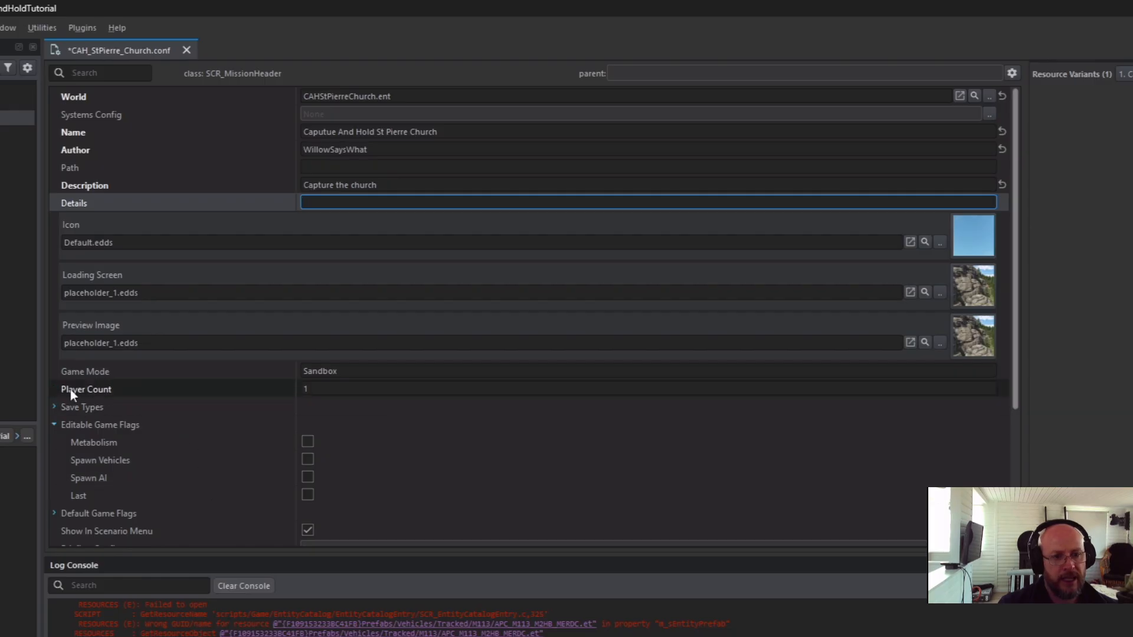
# Replace the mission header's game mode text with "Capture and Hold".
pyautogui.click(354, 372)
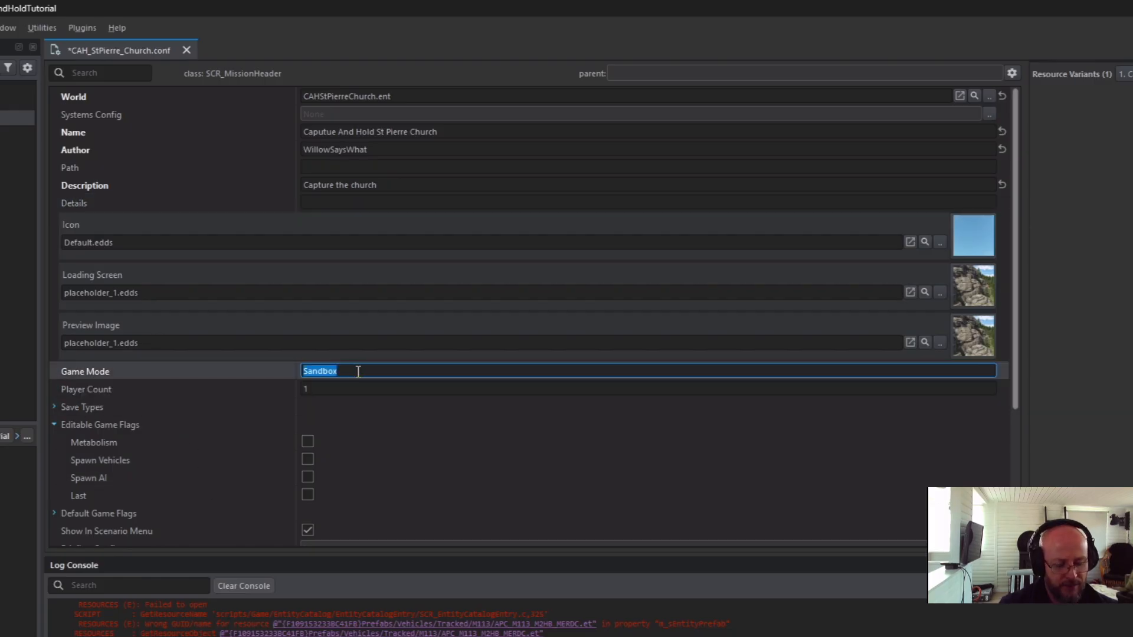
pyautogui.write('C')
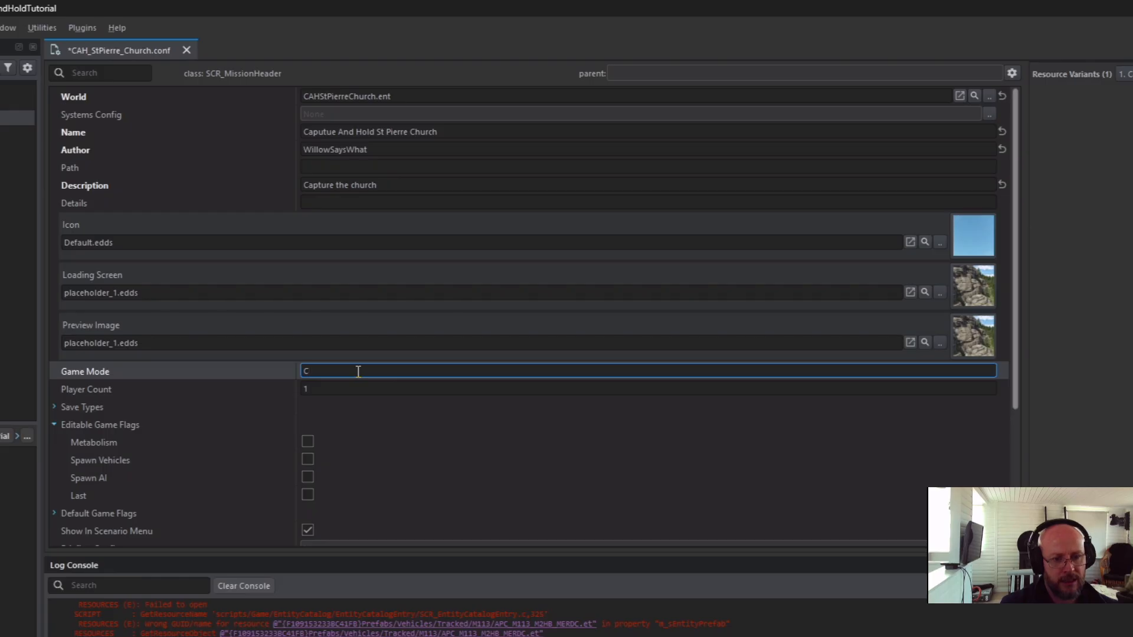
pyautogui.write('apture and H')
pyautogui.write('old')
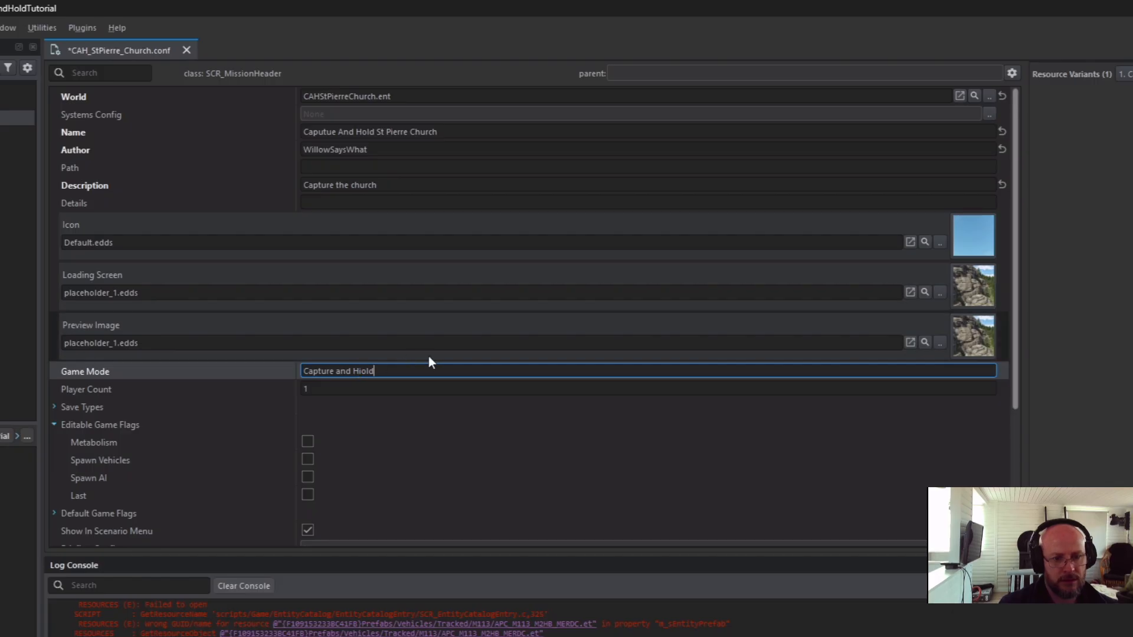
pyautogui.press('Left')
pyautogui.press('Left')
pyautogui.press('Left')
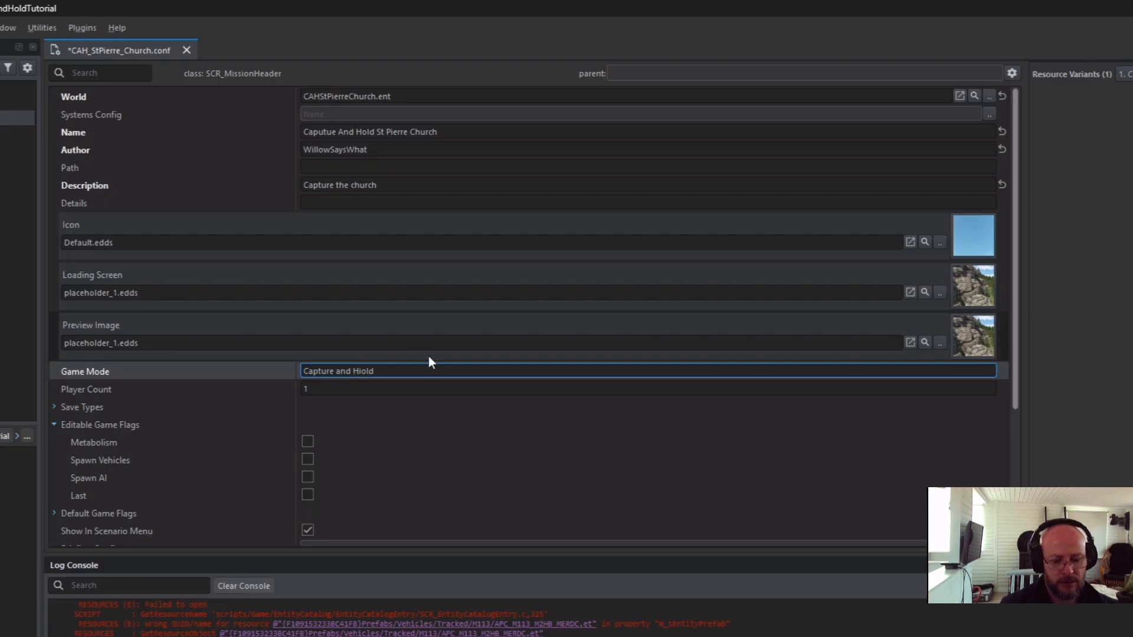
pyautogui.press('BackSpace')
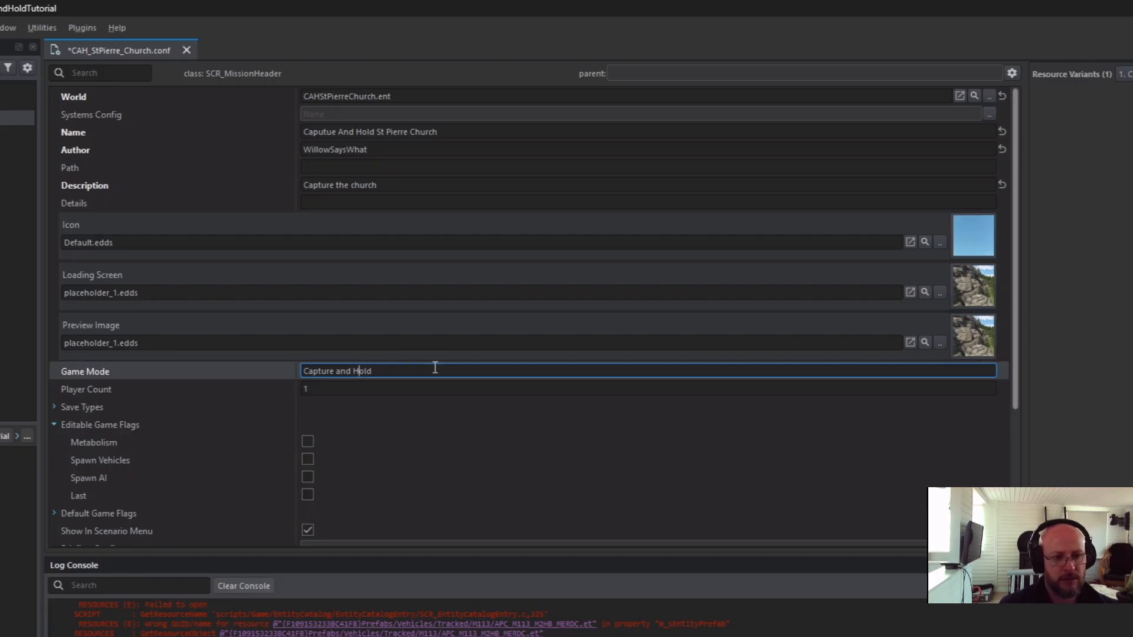
# Set the mission's player count to 100, and save and close the CAH_StPierre_Church.conf config.
pyautogui.click(359, 389)
pyautogui.write('40')
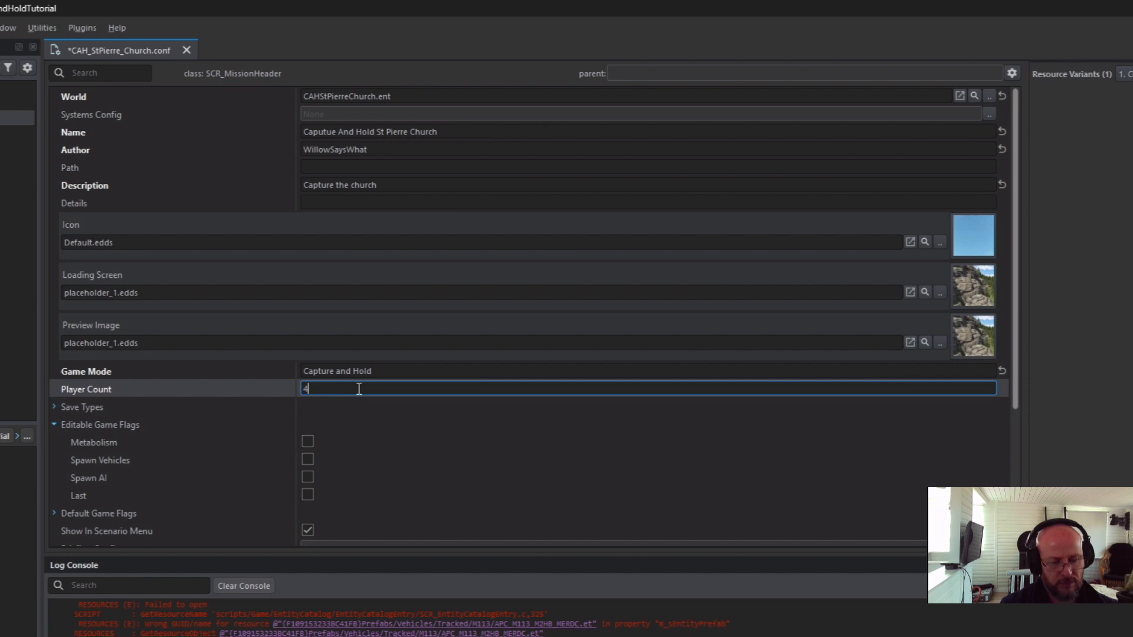
pyautogui.press('BackSpace')
pyautogui.press('BackSpace')
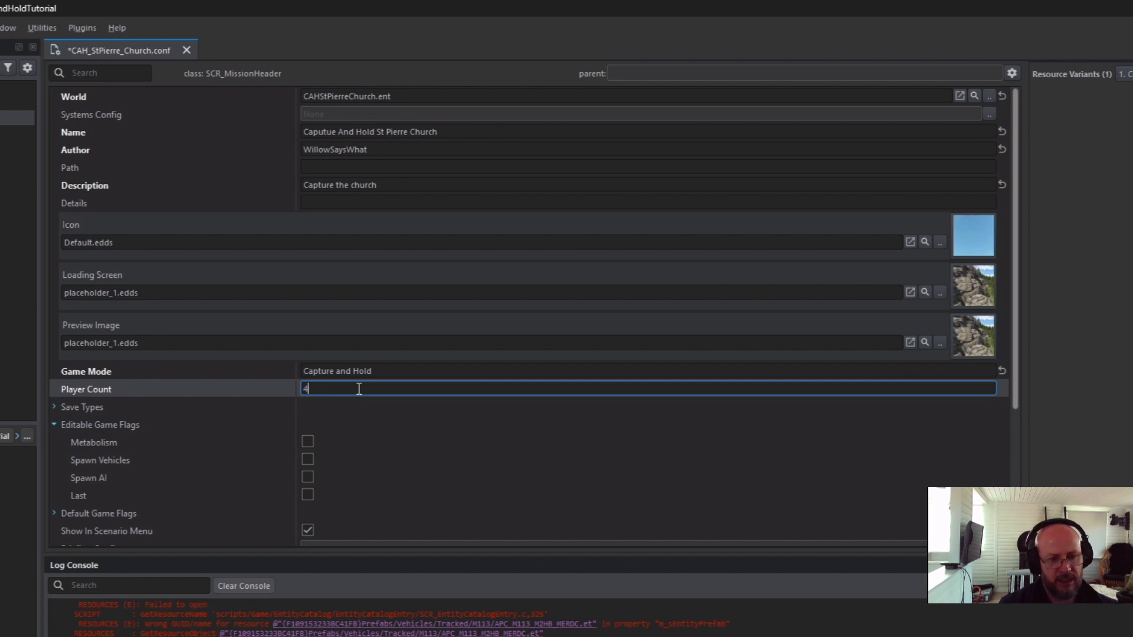
pyautogui.write('100')
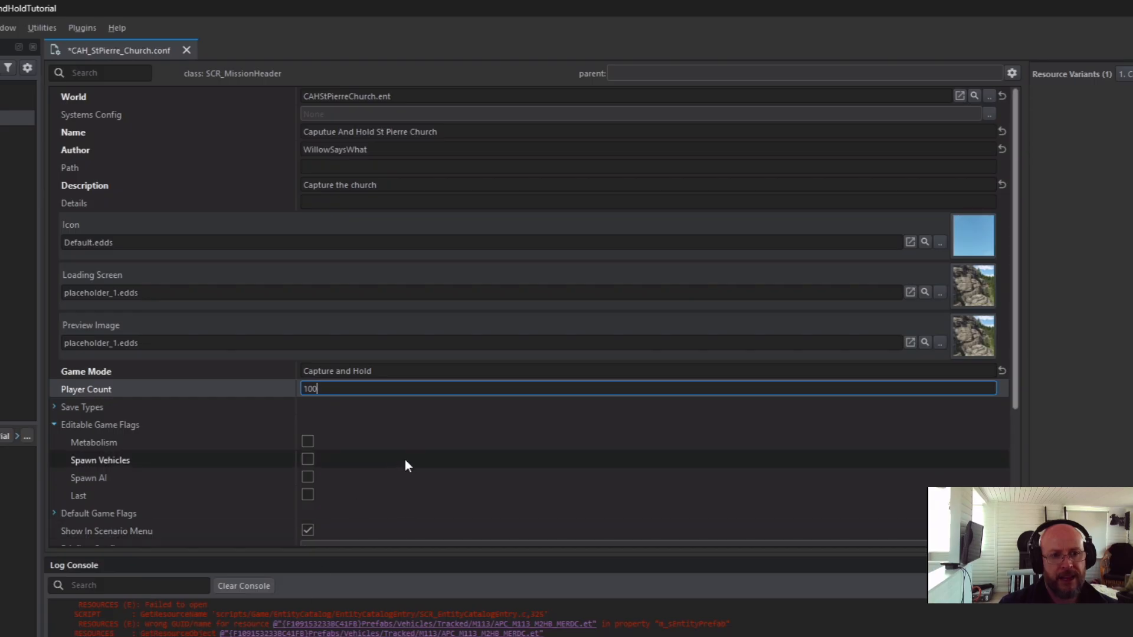
pyautogui.hotkey('ctrl', 's')
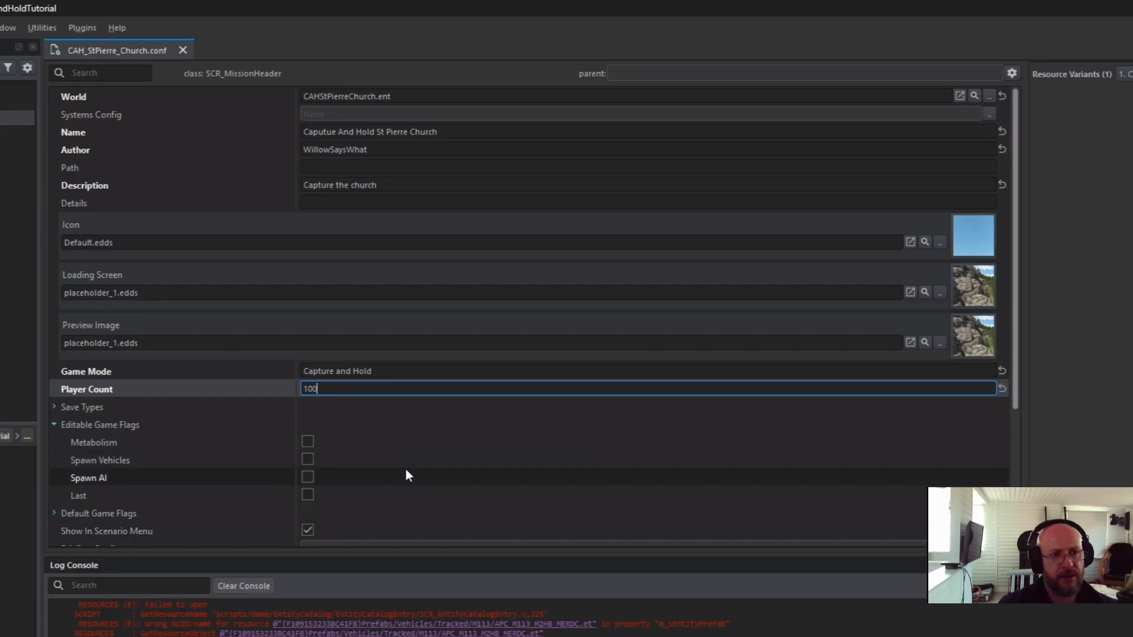
pyautogui.click(183, 51)
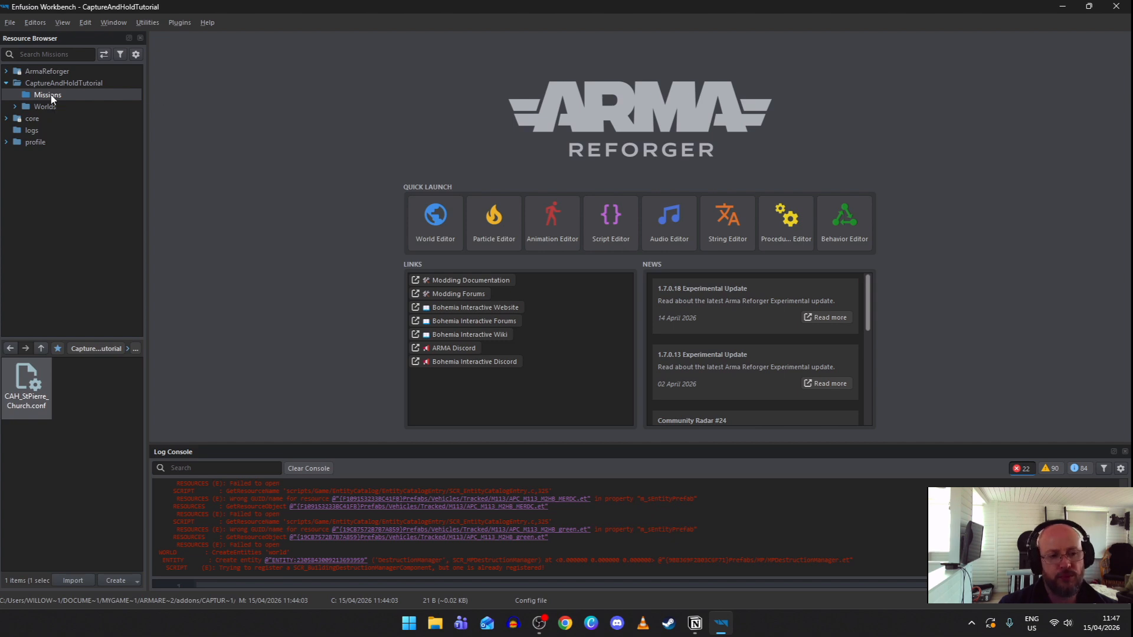
# Reopen the CAH_StPierre_Church.conf mission header, and switch to Canva to open the Conflict Domination Icon design.
pyautogui.doubleClick(27, 381)
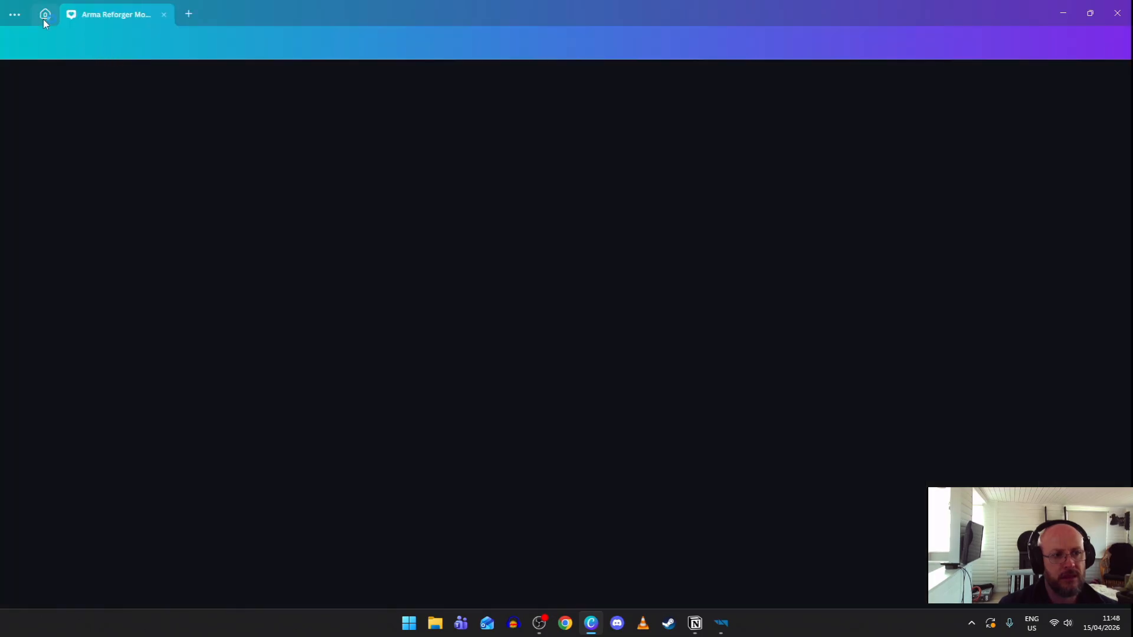
pyautogui.click(44, 18)
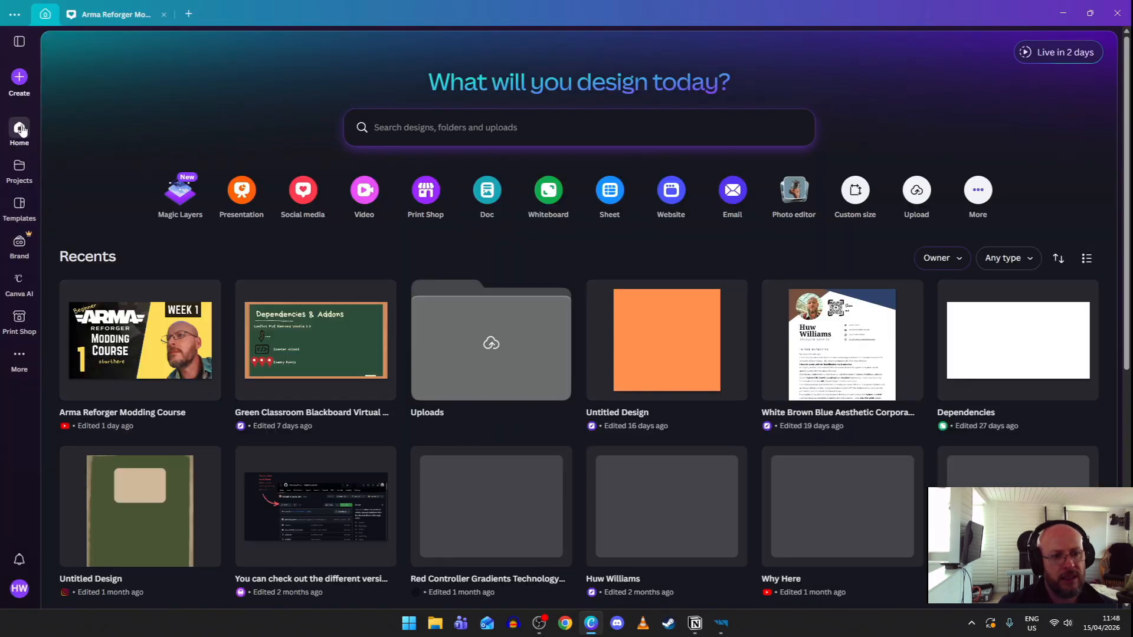
pyautogui.scroll(-5, 362, 171)
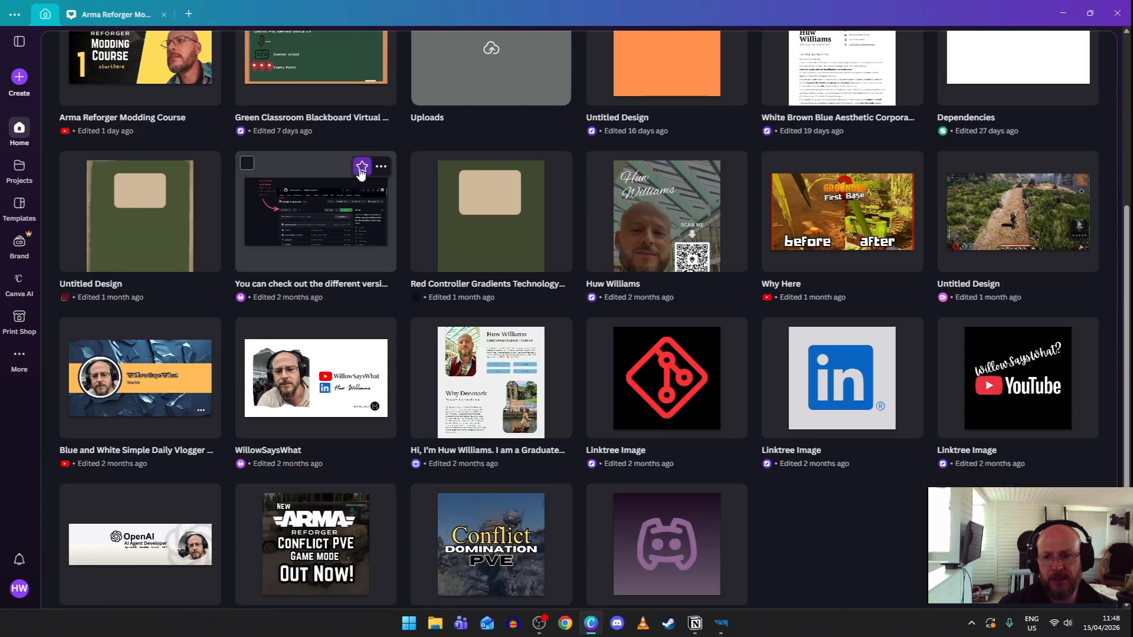
pyautogui.scroll(-5, 381, 181)
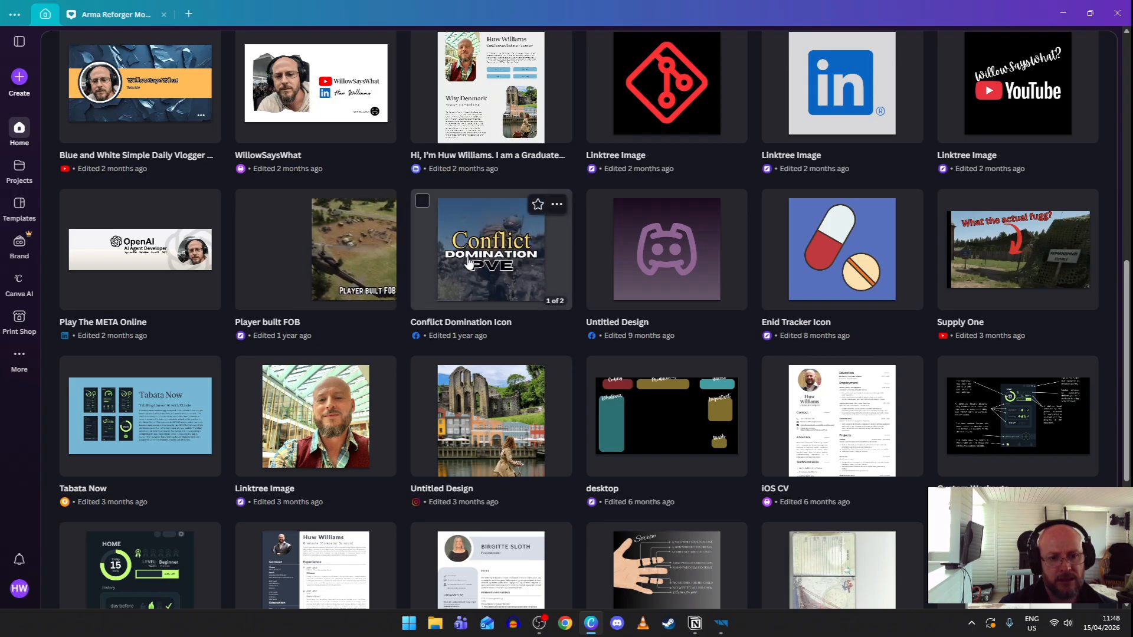
pyautogui.click(502, 261)
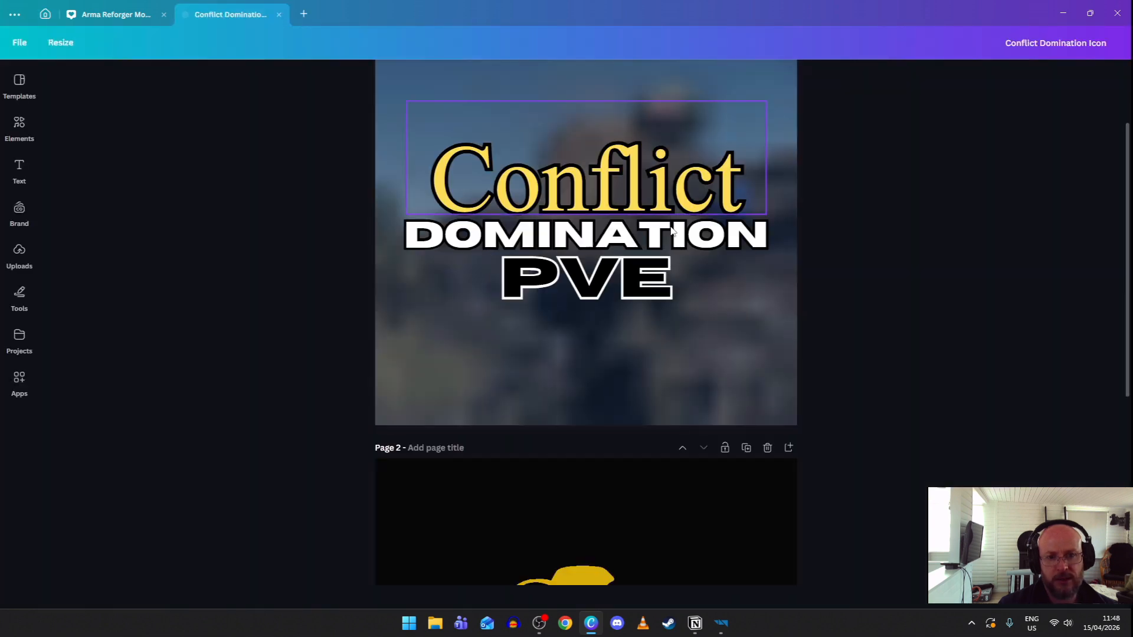
# Set up a PNG download of the grenade design limited to the current page (Page 2).
pyautogui.scroll(-1, 692, 362)
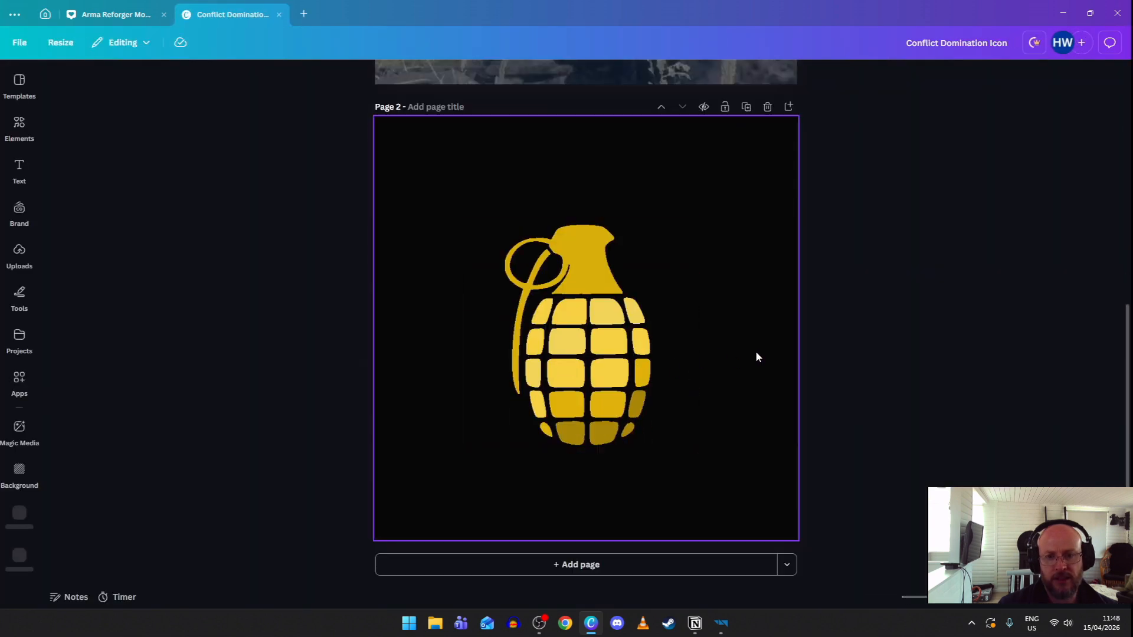
pyautogui.click(714, 342)
pyautogui.click(1093, 42)
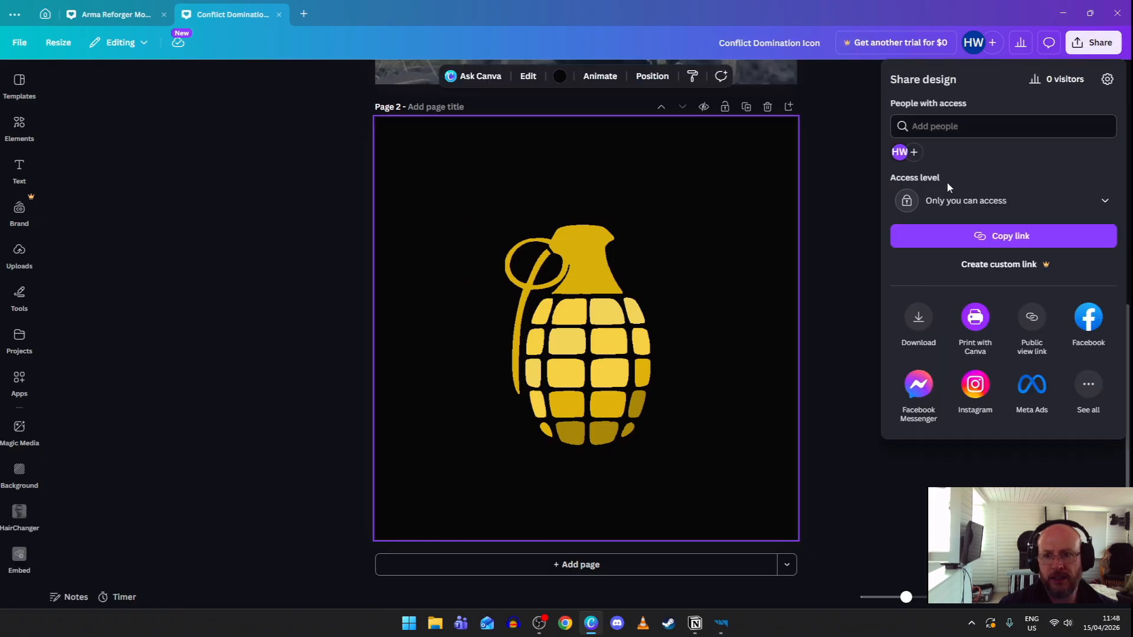
pyautogui.click(930, 343)
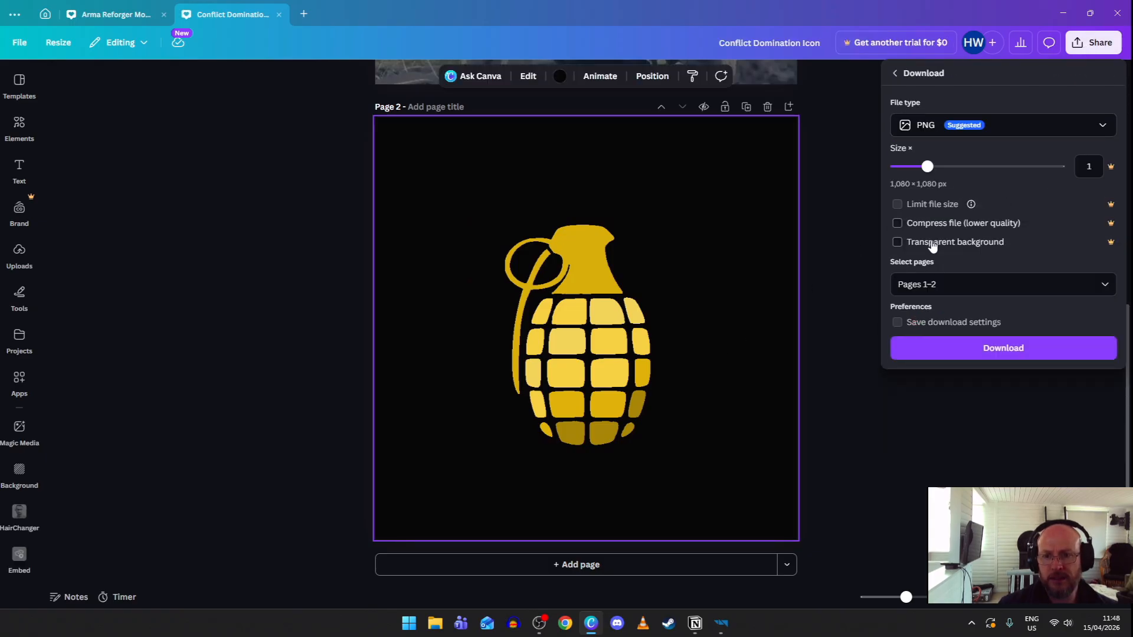
pyautogui.click(1105, 284)
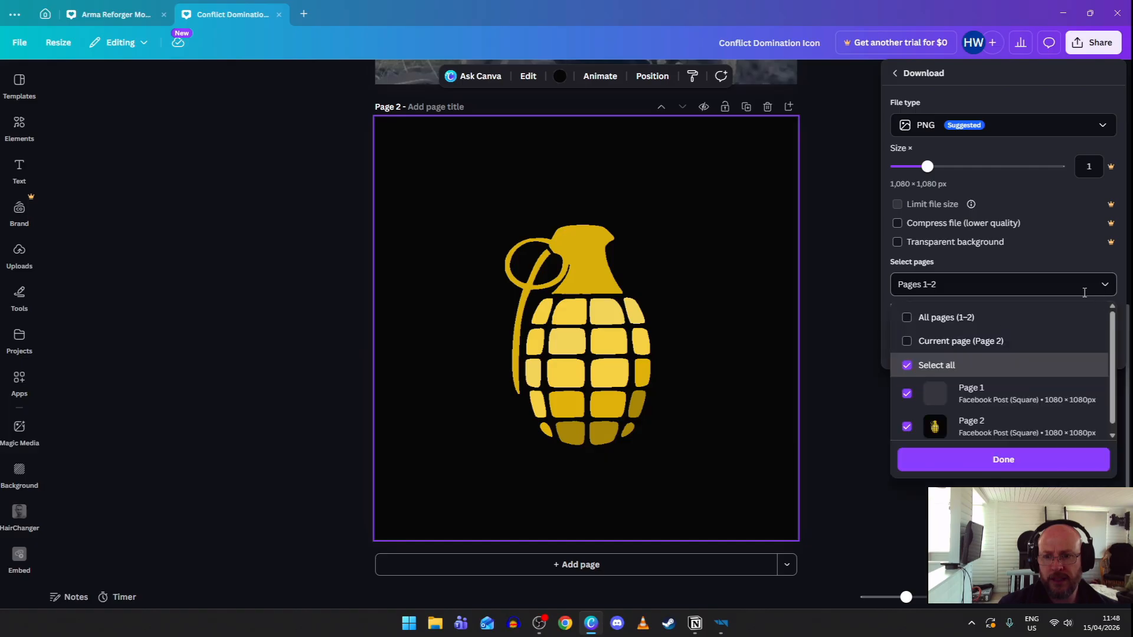
pyautogui.click(907, 342)
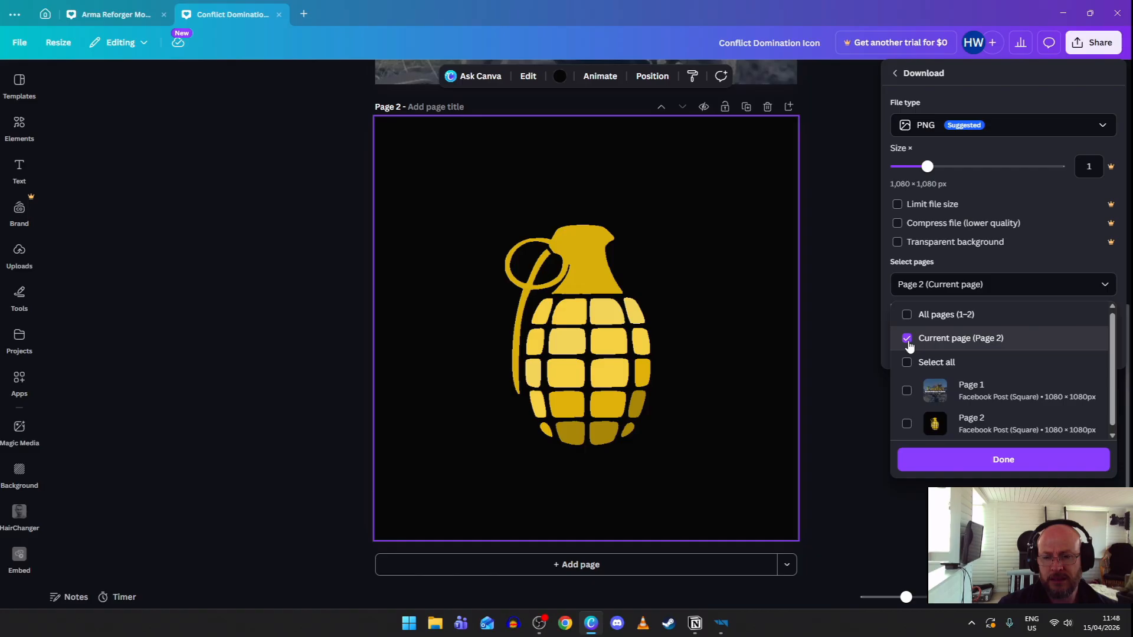
pyautogui.click(989, 465)
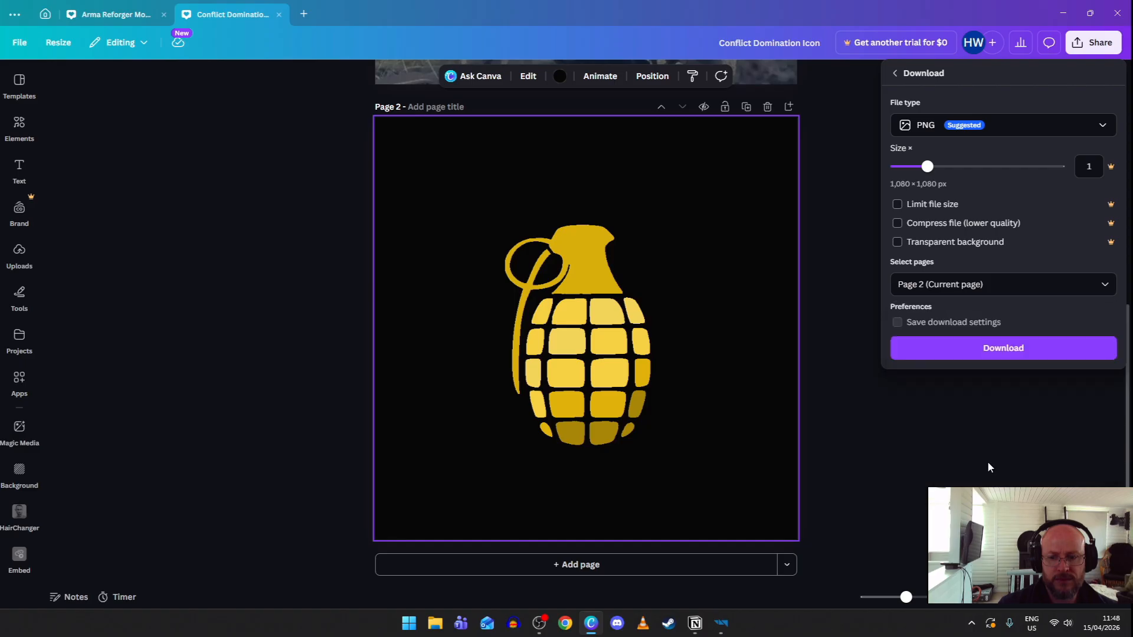
# Download the grenade page to Downloads as "logo WillowSaysWhat" and return to Enfusion Workbench.
pyautogui.click(983, 357)
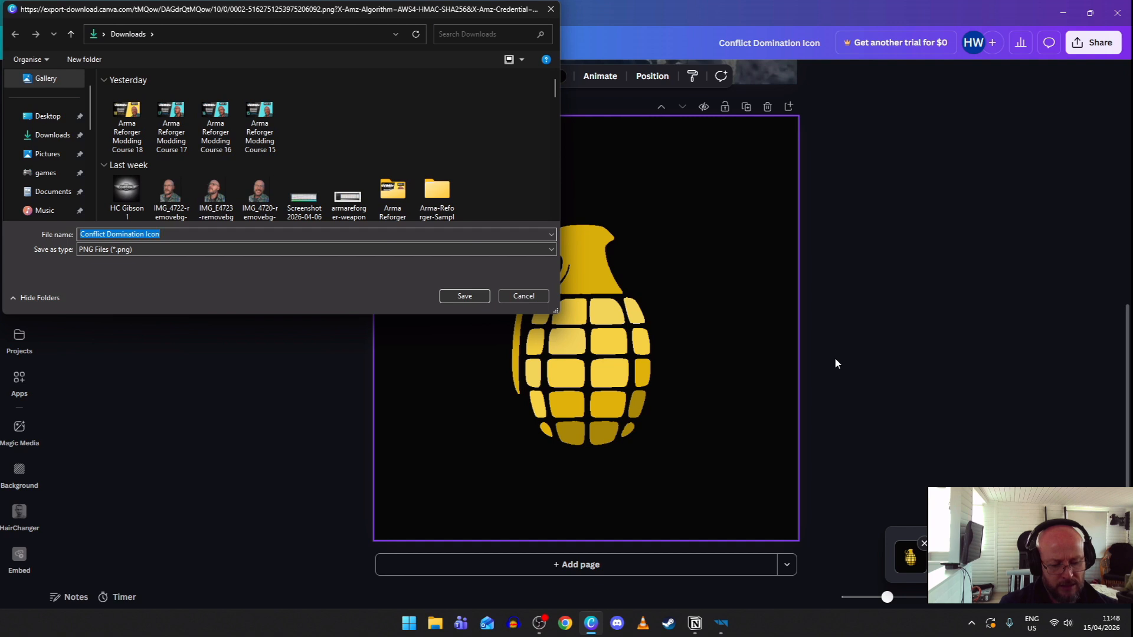
pyautogui.write('logo')
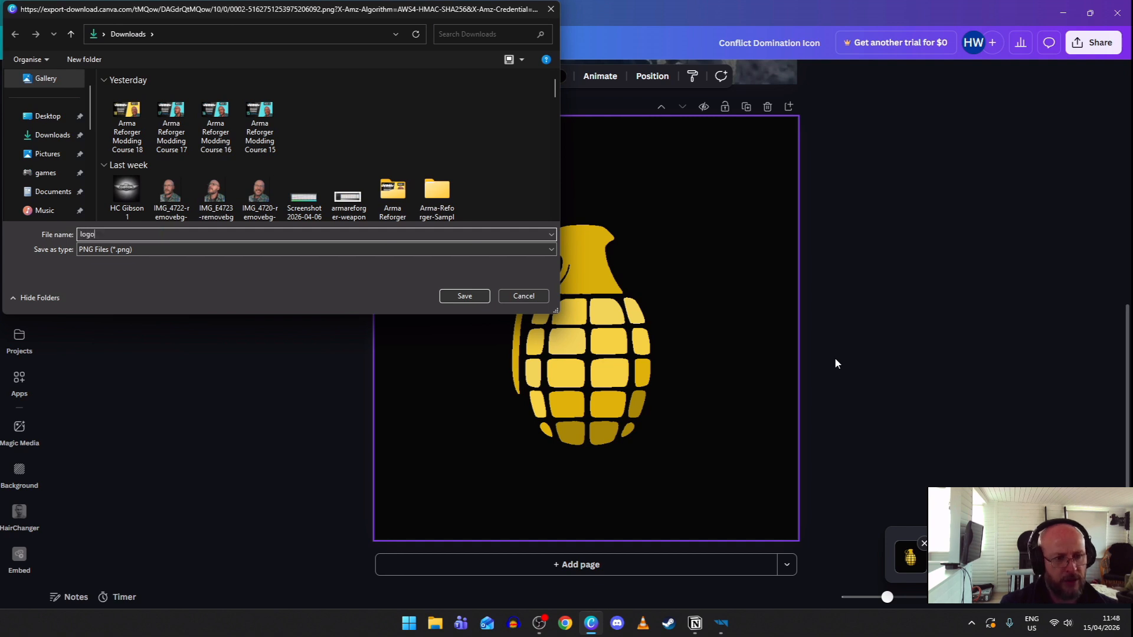
pyautogui.write(' Wil')
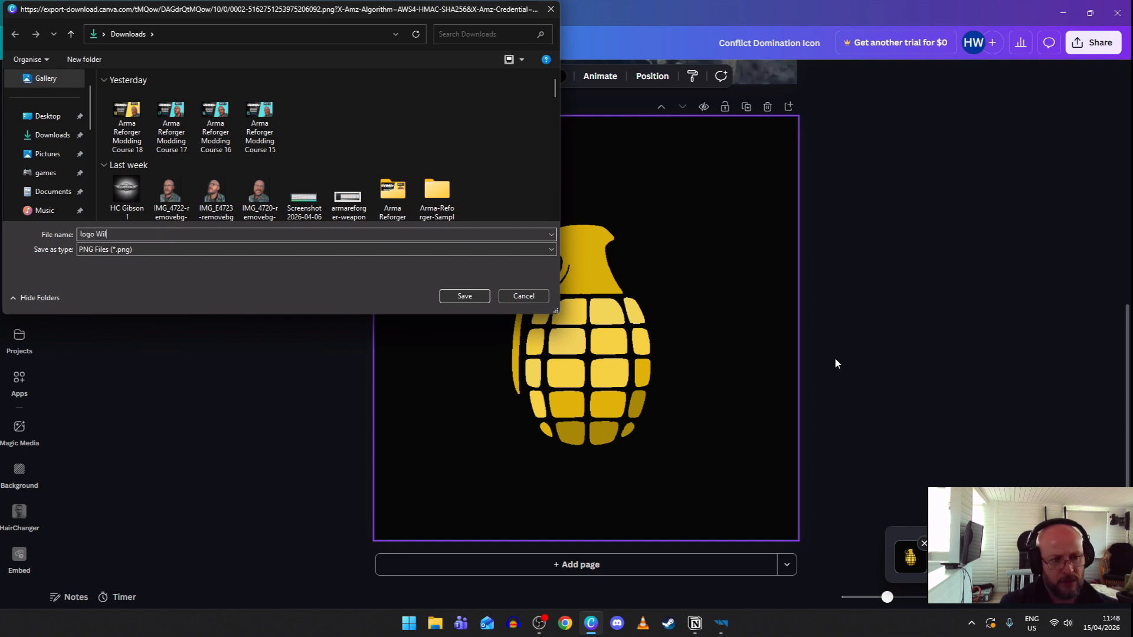
pyautogui.write('low')
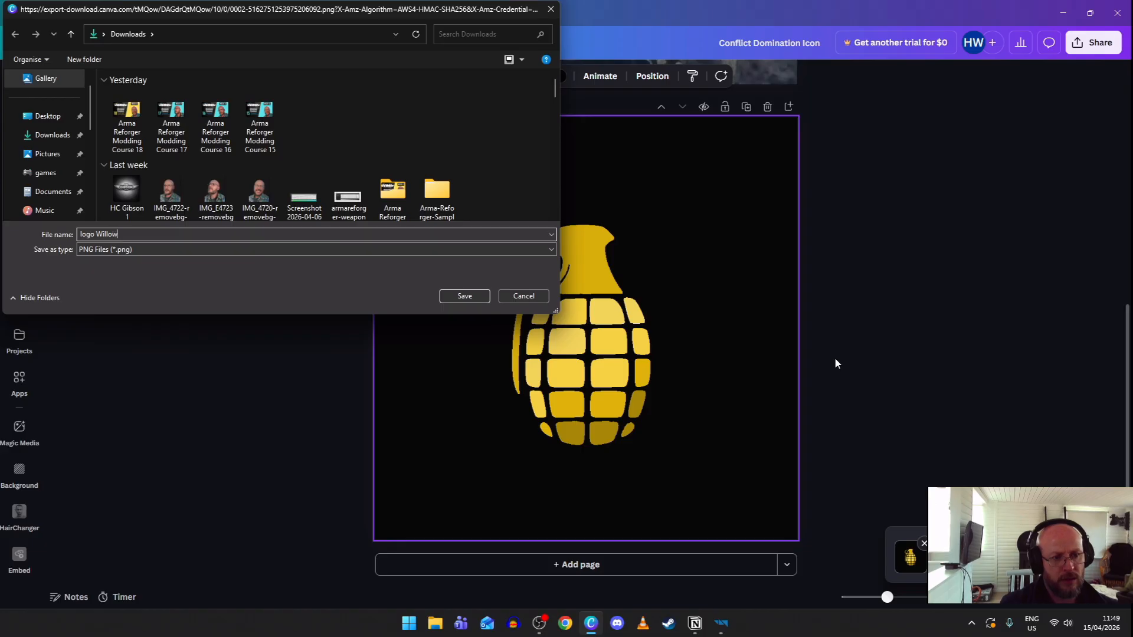
pyautogui.write('Sayswhat')
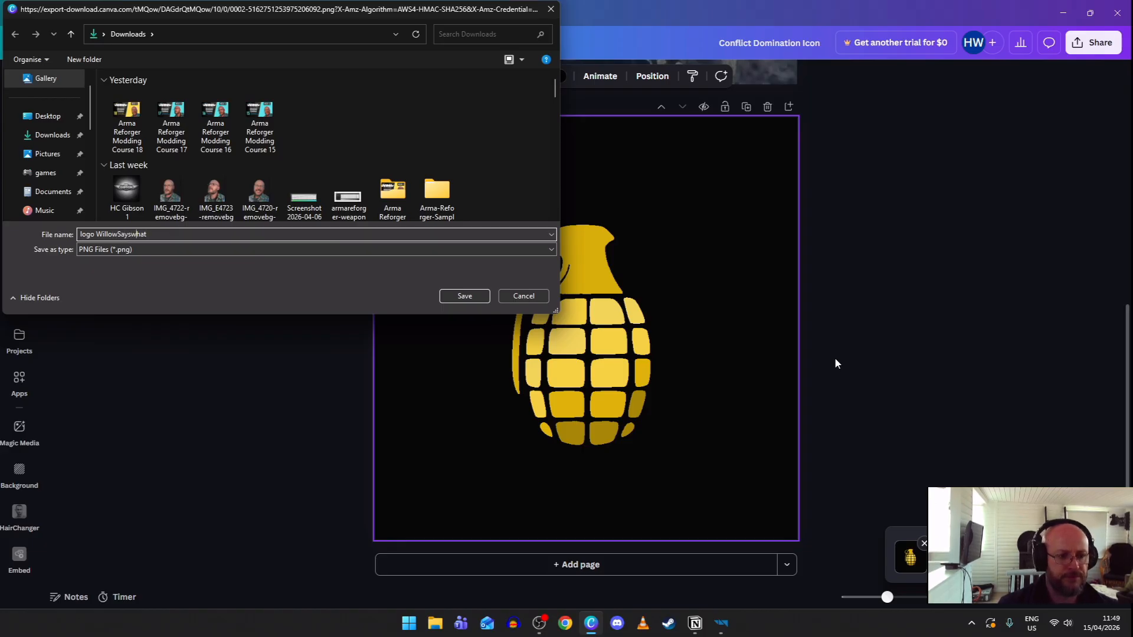
pyautogui.press('Return')
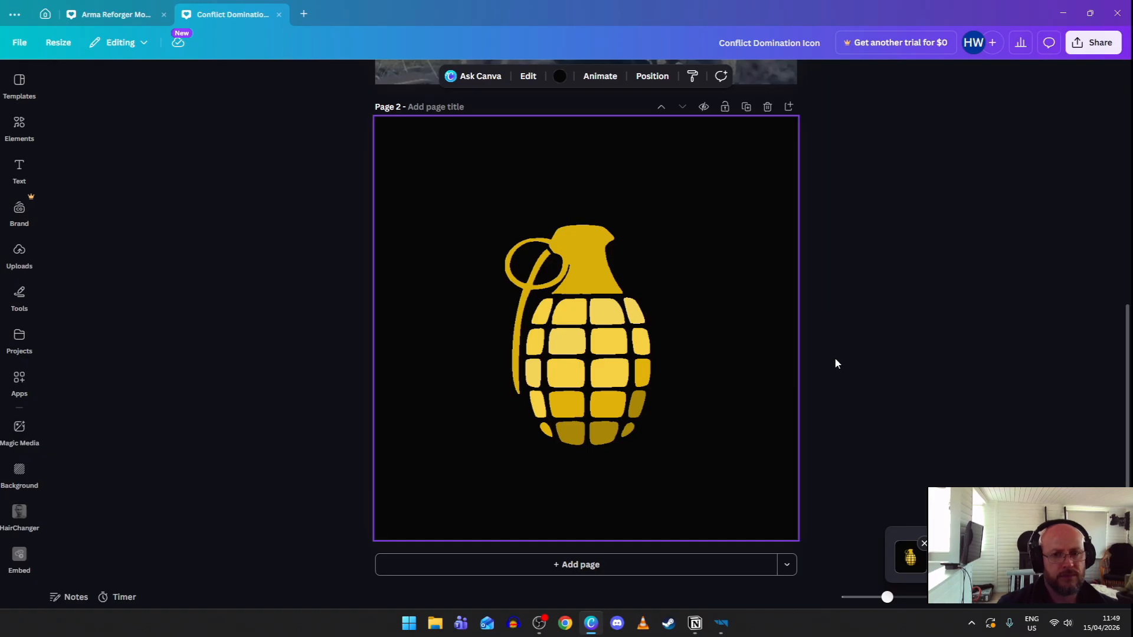
pyautogui.click(1065, 13)
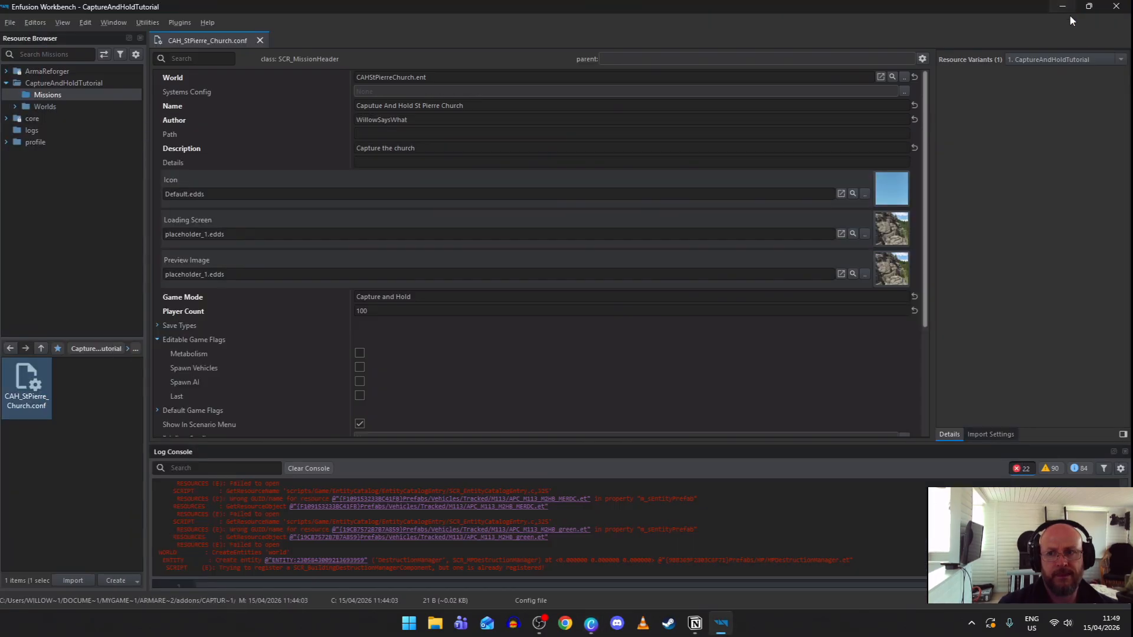
pyautogui.click(861, 194)
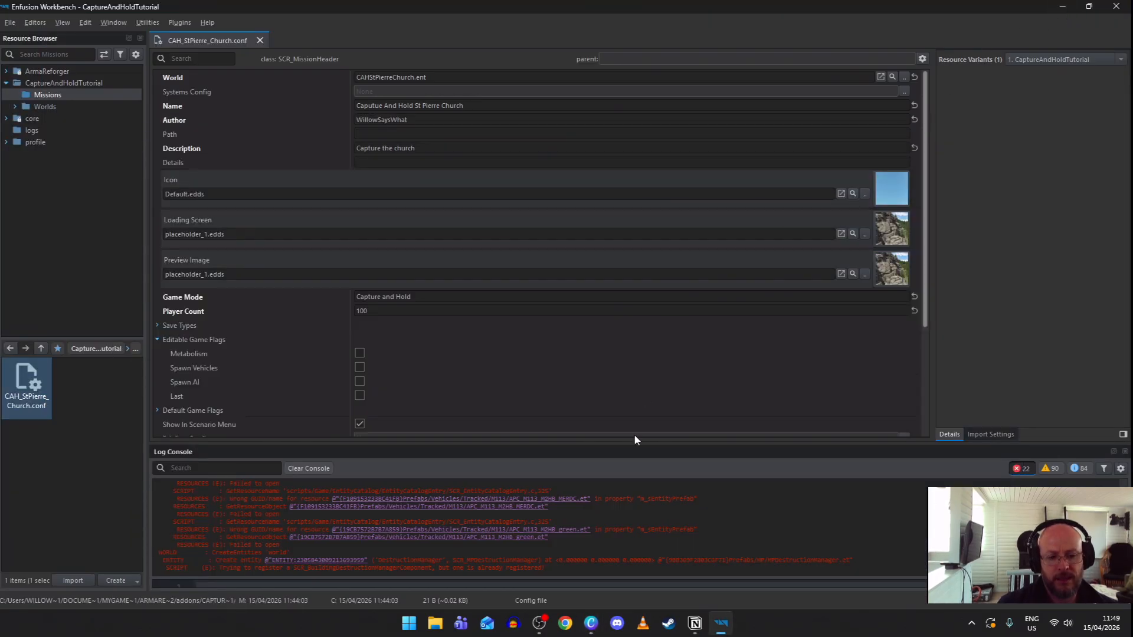
pyautogui.click(437, 623)
pyautogui.click(120, 215)
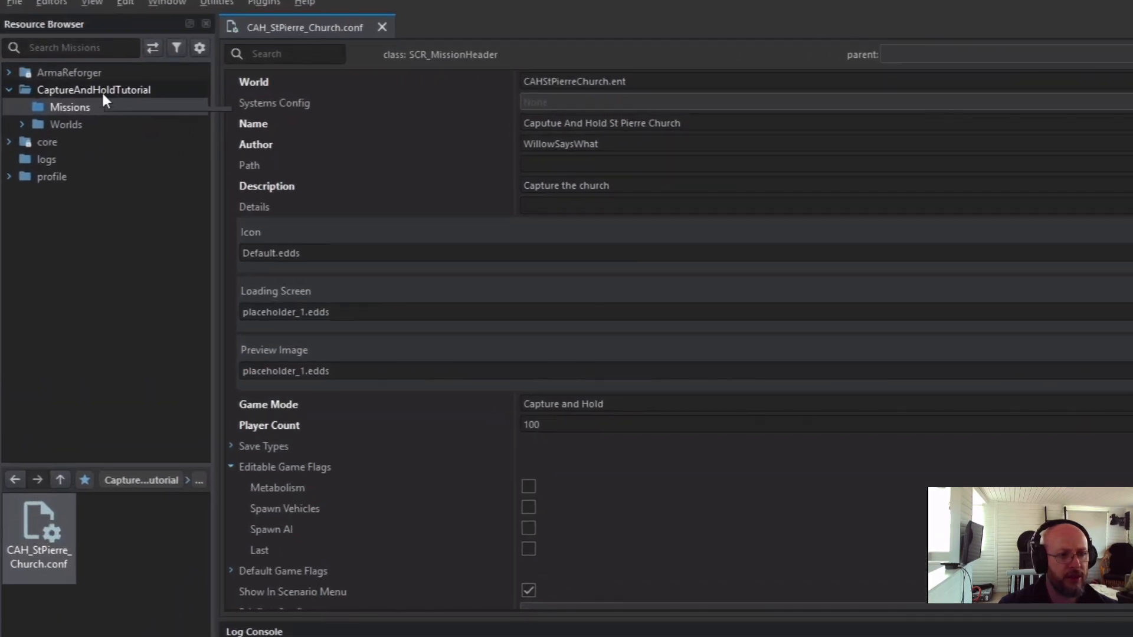
# Create a new folder named Assets at the root of the CaptureAndHoldTutorial project.
pyautogui.click(102, 91)
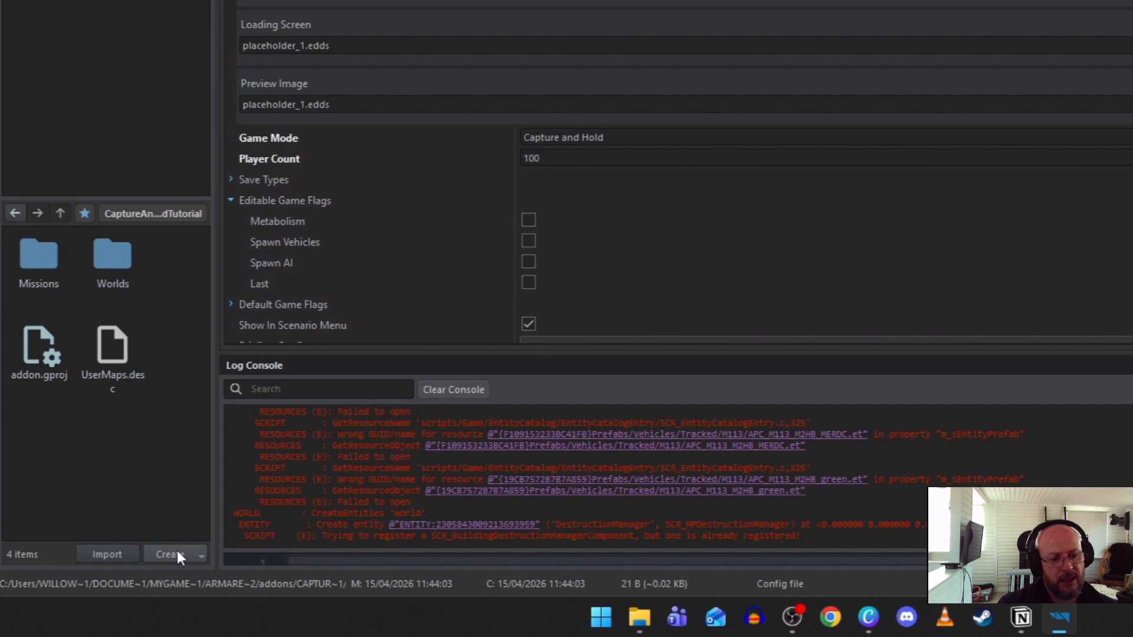
pyautogui.click(178, 552)
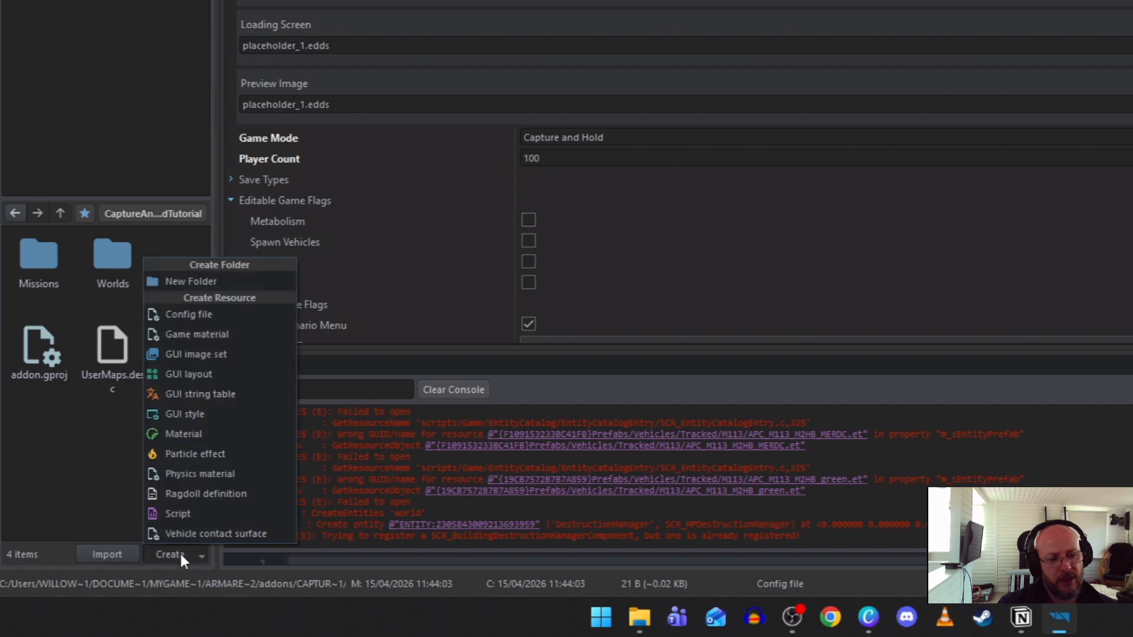
pyautogui.click(186, 283)
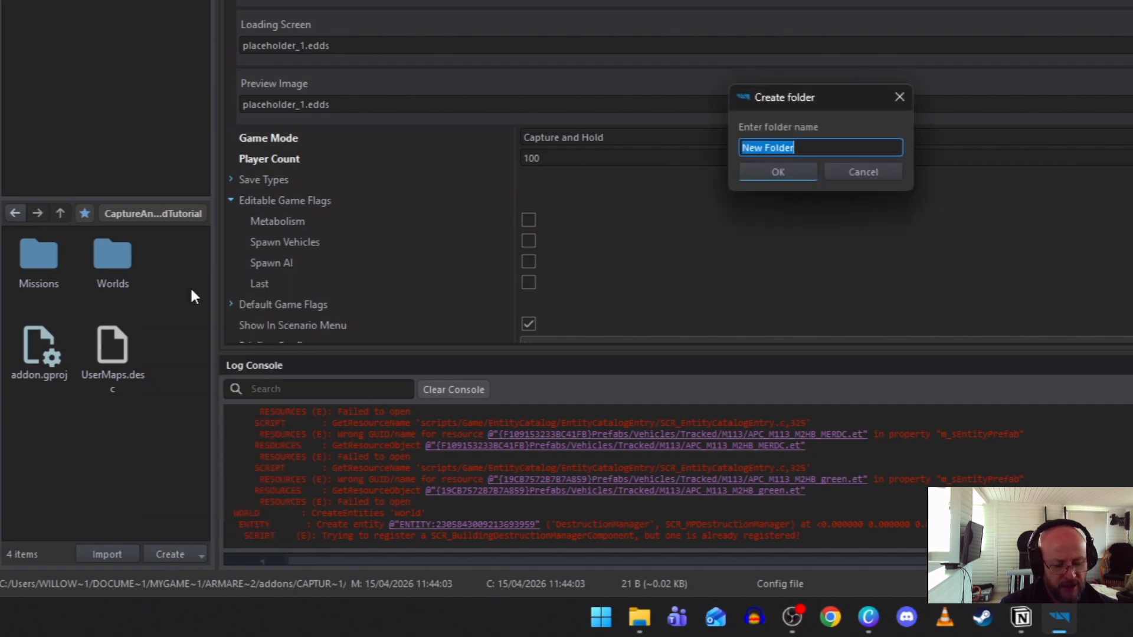
pyautogui.write('Assets')
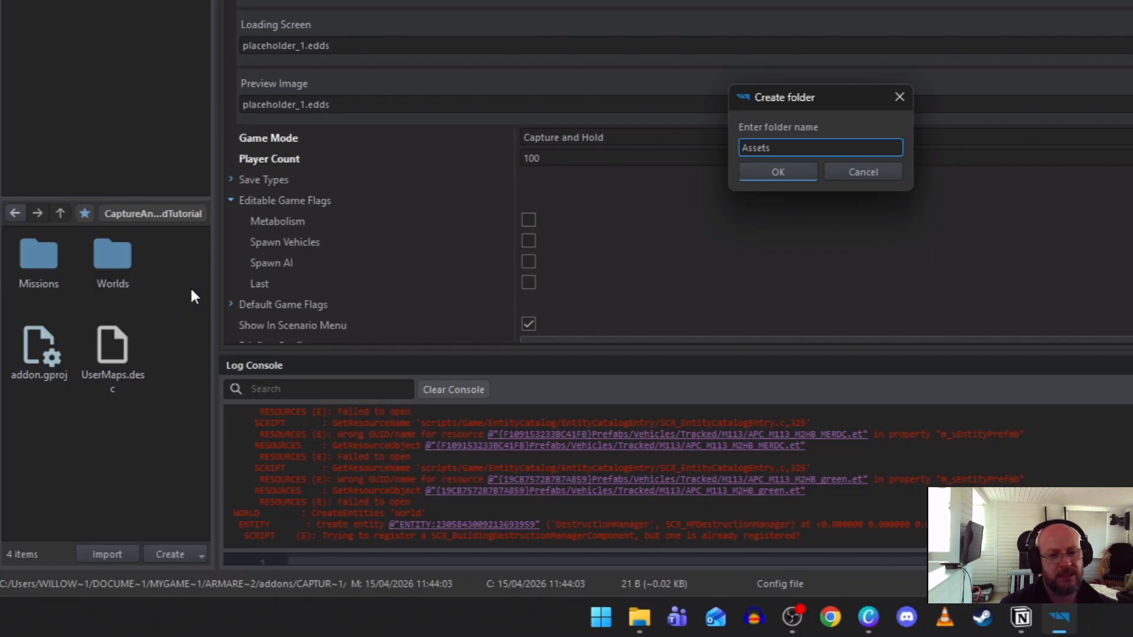
pyautogui.press('Return')
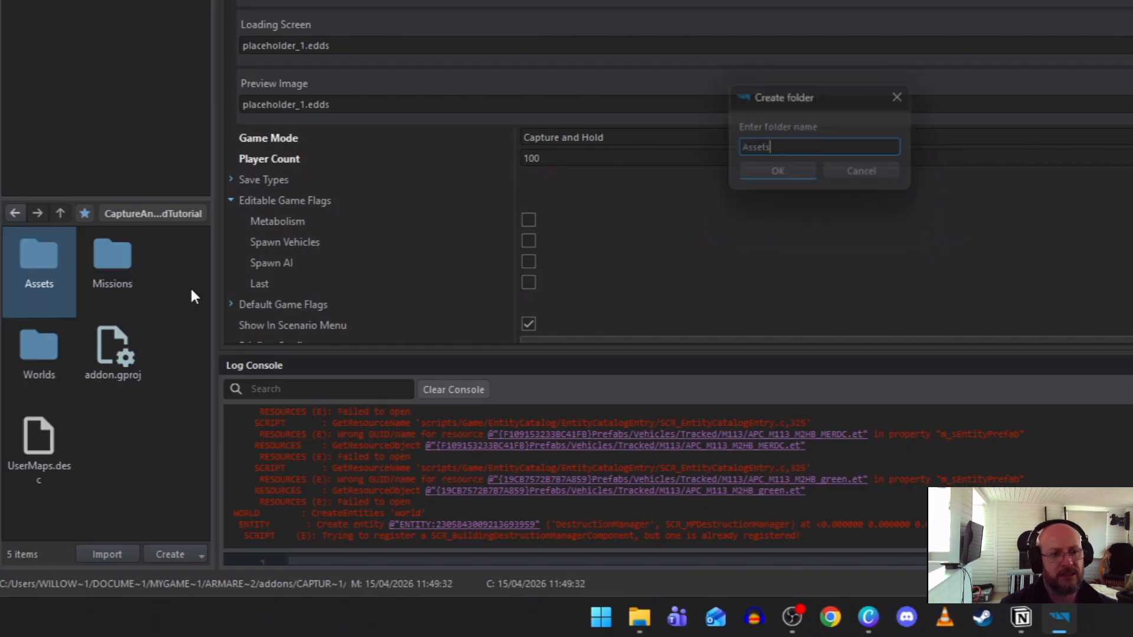
# Create a subfolder named Images inside the Assets folder.
pyautogui.doubleClick(42, 260)
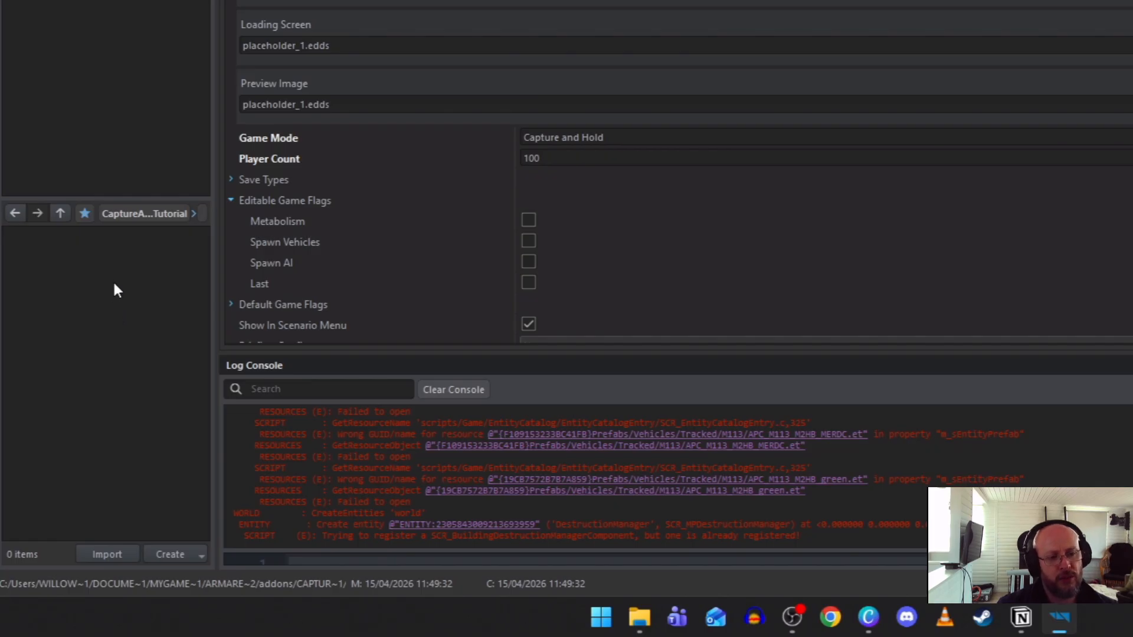
pyautogui.click(164, 542)
pyautogui.click(217, 283)
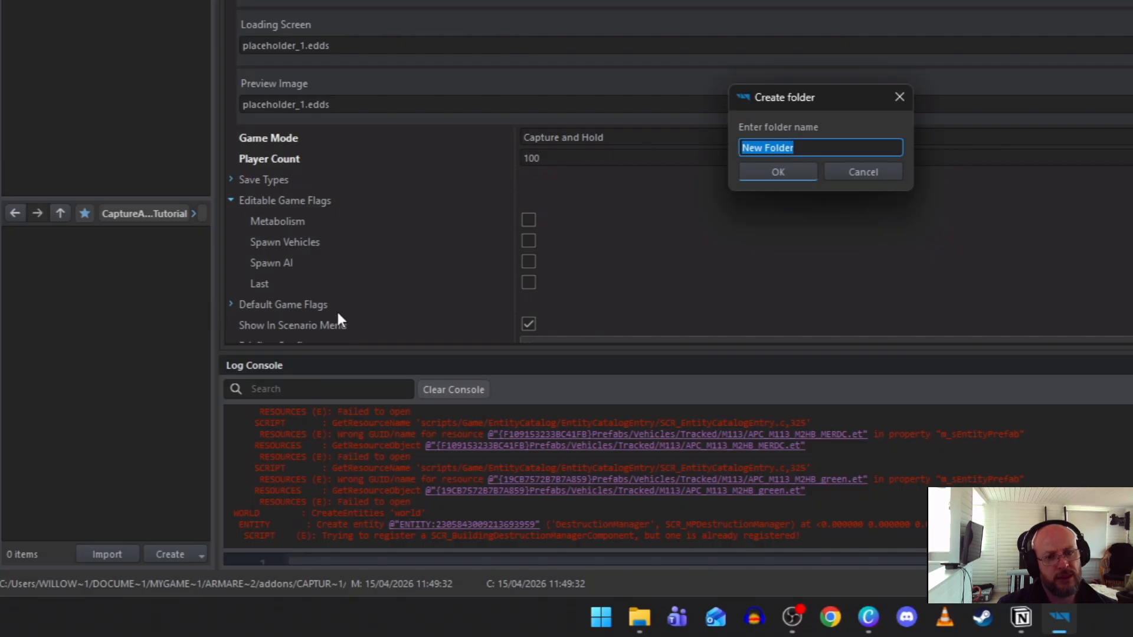
pyautogui.write('Images')
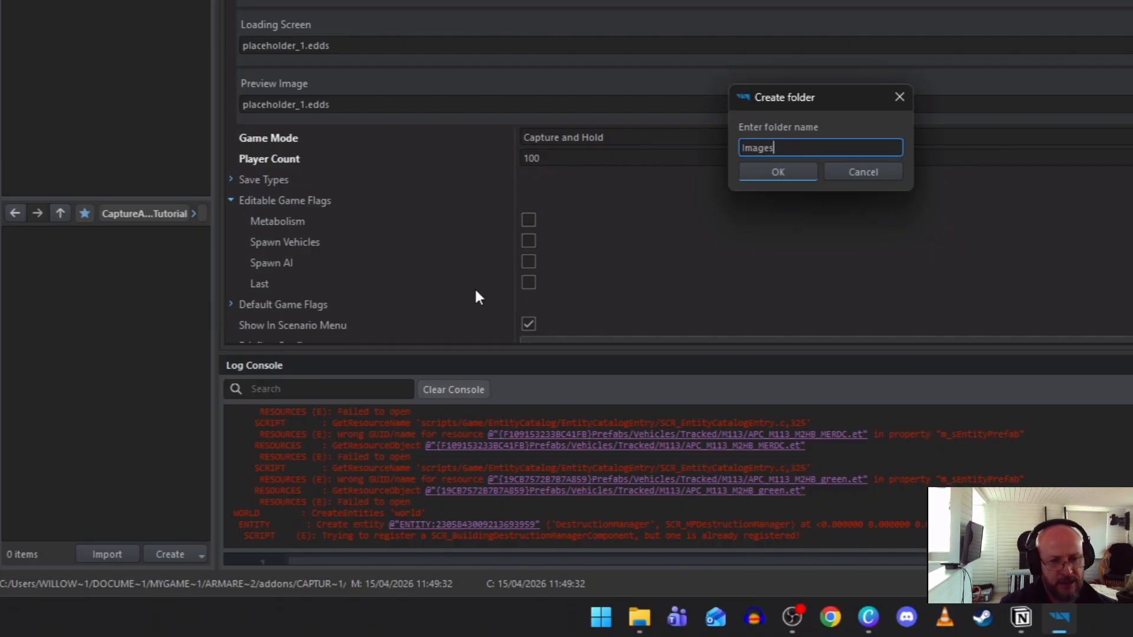
pyautogui.press('Return')
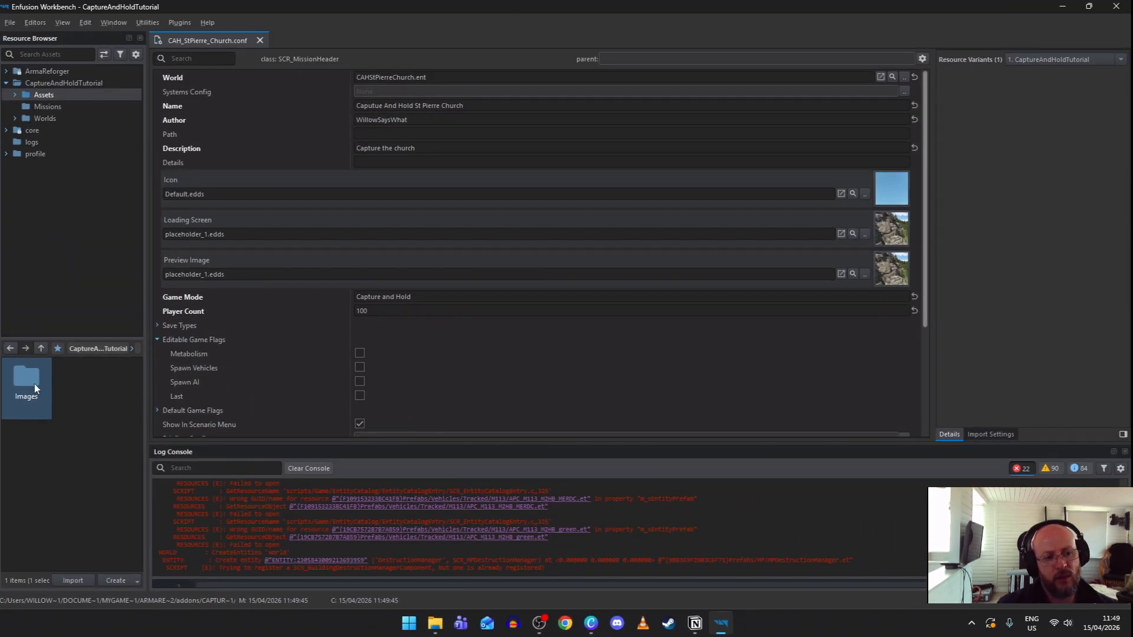
# Add the logo WillowSaysWhat image from the Downloads folder to the project's Assets/Images folder and select the PNG there.
pyautogui.doubleClick(34, 385)
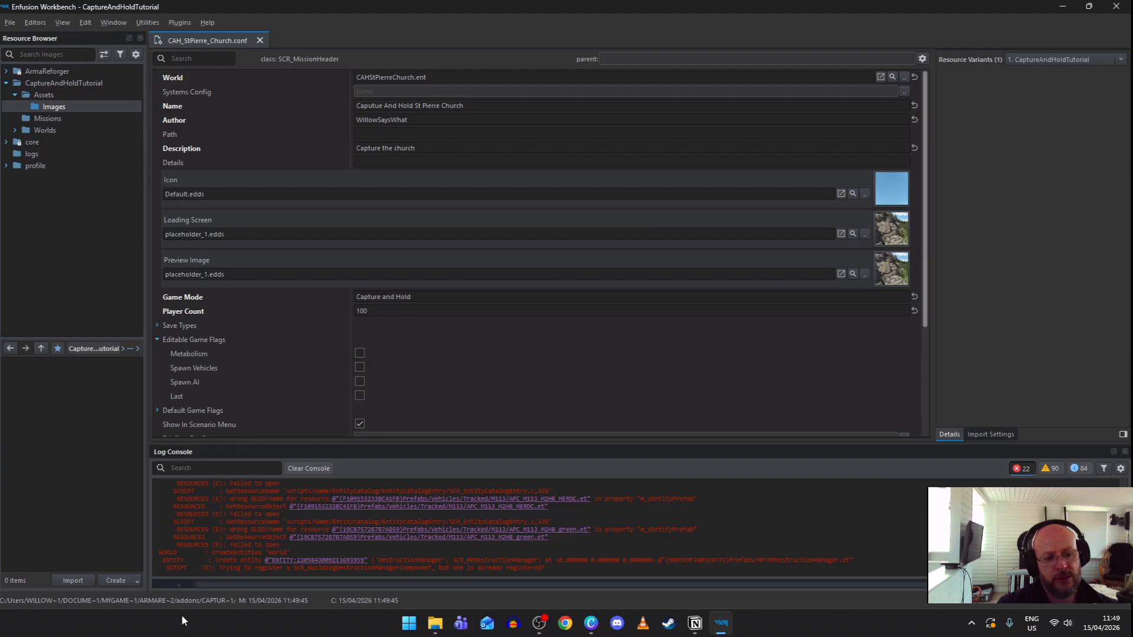
pyautogui.click(444, 627)
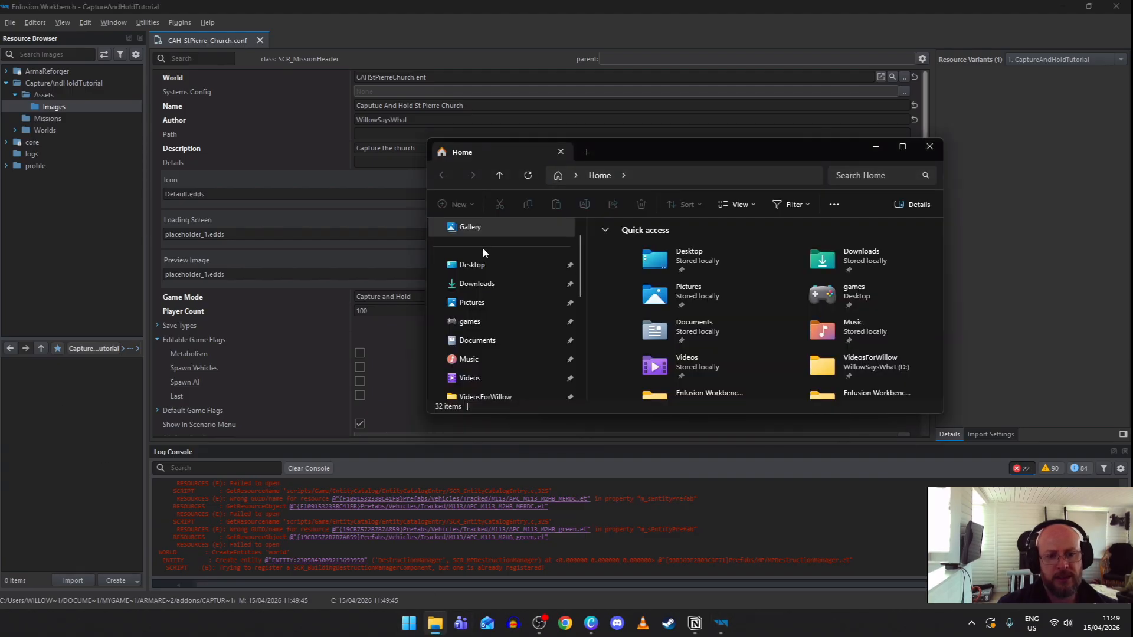
pyautogui.click(496, 286)
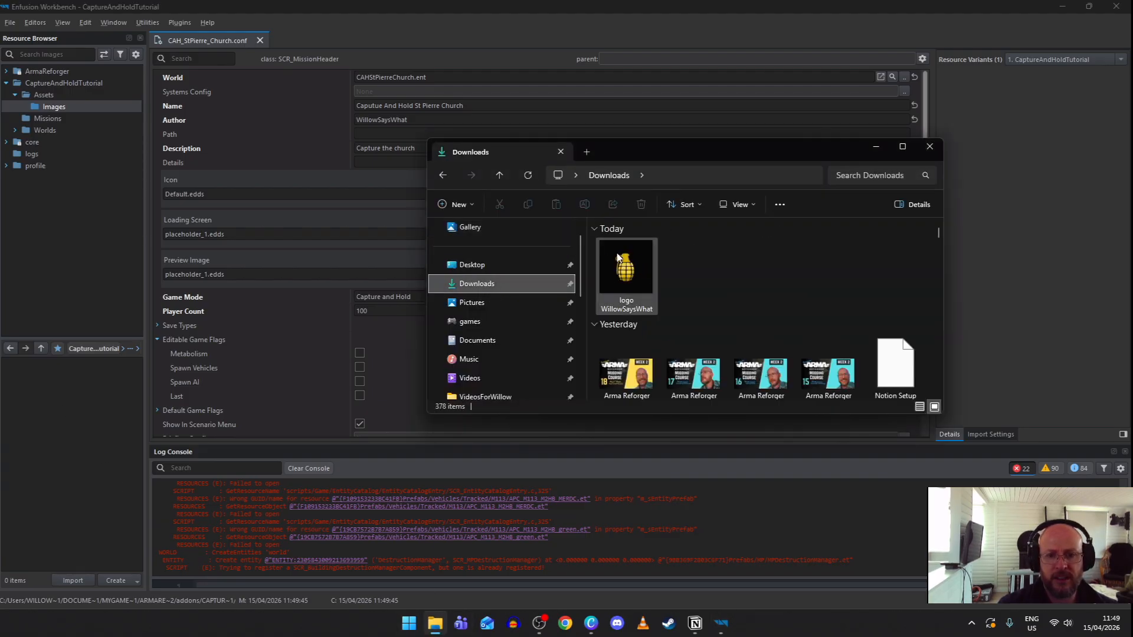
pyautogui.moveTo(625, 265); pyautogui.dragTo(71, 435)
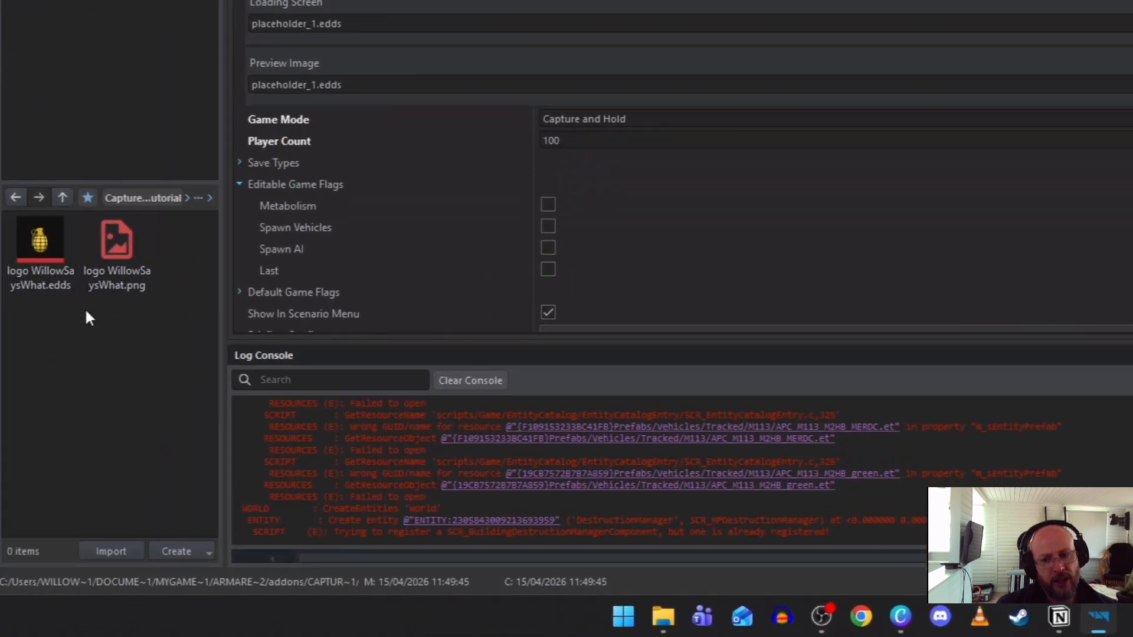
pyautogui.click(45, 287)
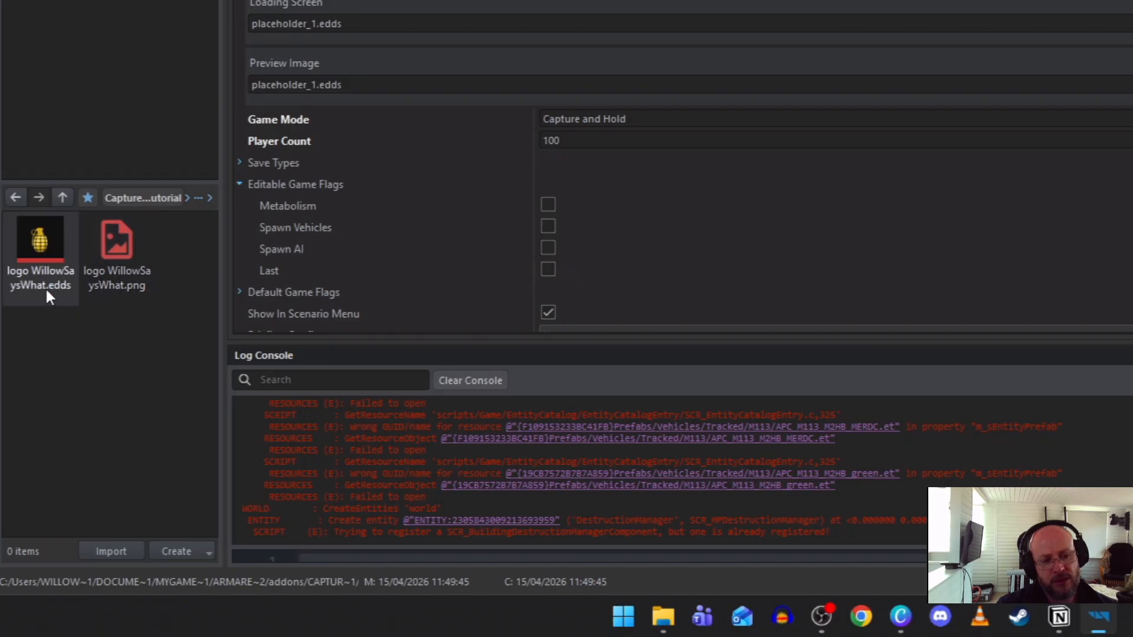
pyautogui.click(133, 282)
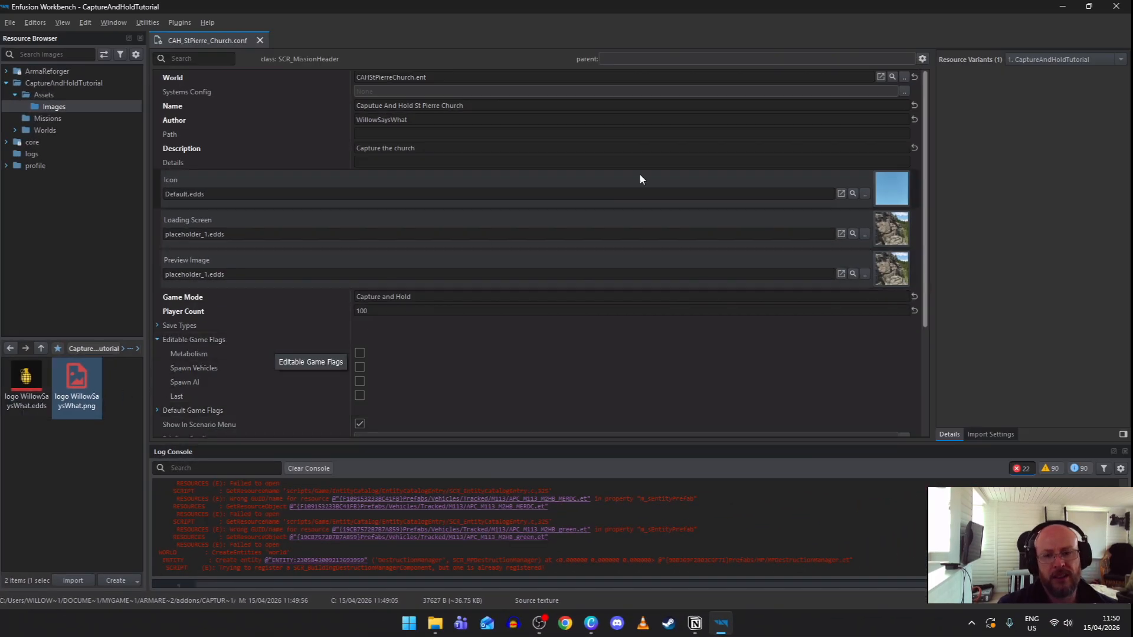
# Set the mission header's Icon to logo WillowSaysWhat.edds from Assets/Images, save the CAH_StPierre_Church config and close it.
pyautogui.moveTo(26, 380); pyautogui.dragTo(325, 192)
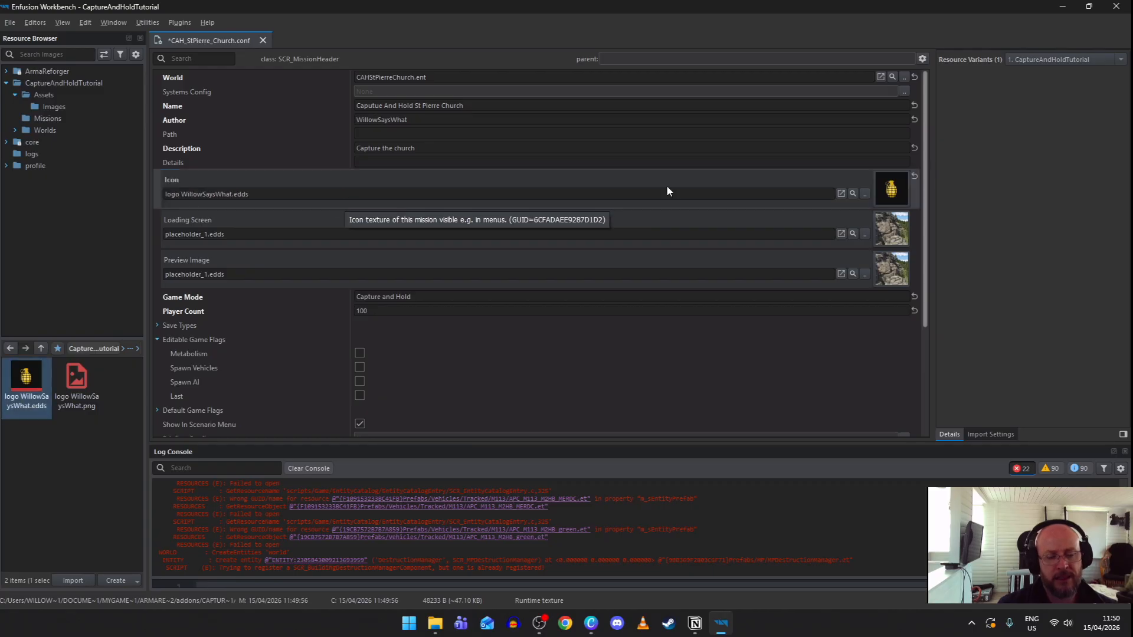
pyautogui.click(865, 195)
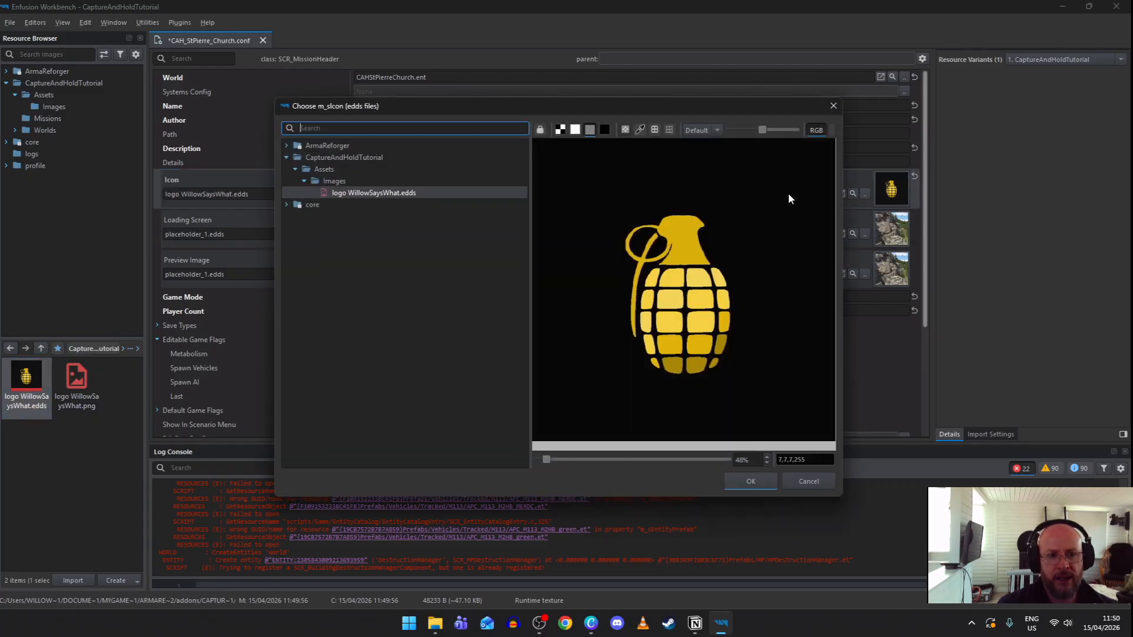
pyautogui.click(317, 158)
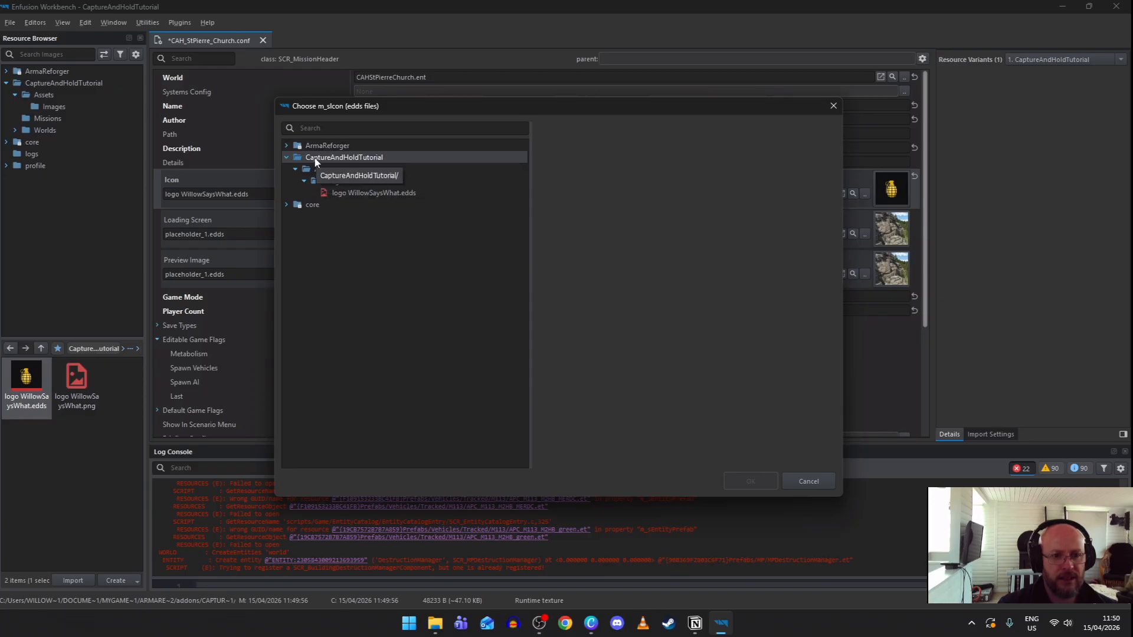
pyautogui.click(317, 170)
pyautogui.click(327, 181)
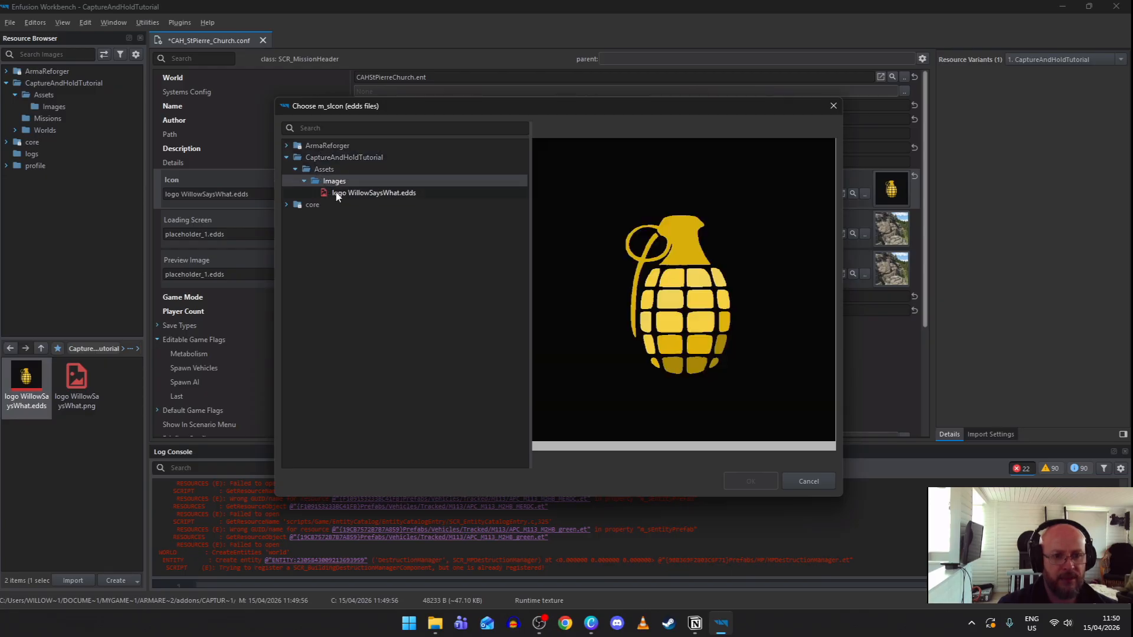
pyautogui.click(372, 193)
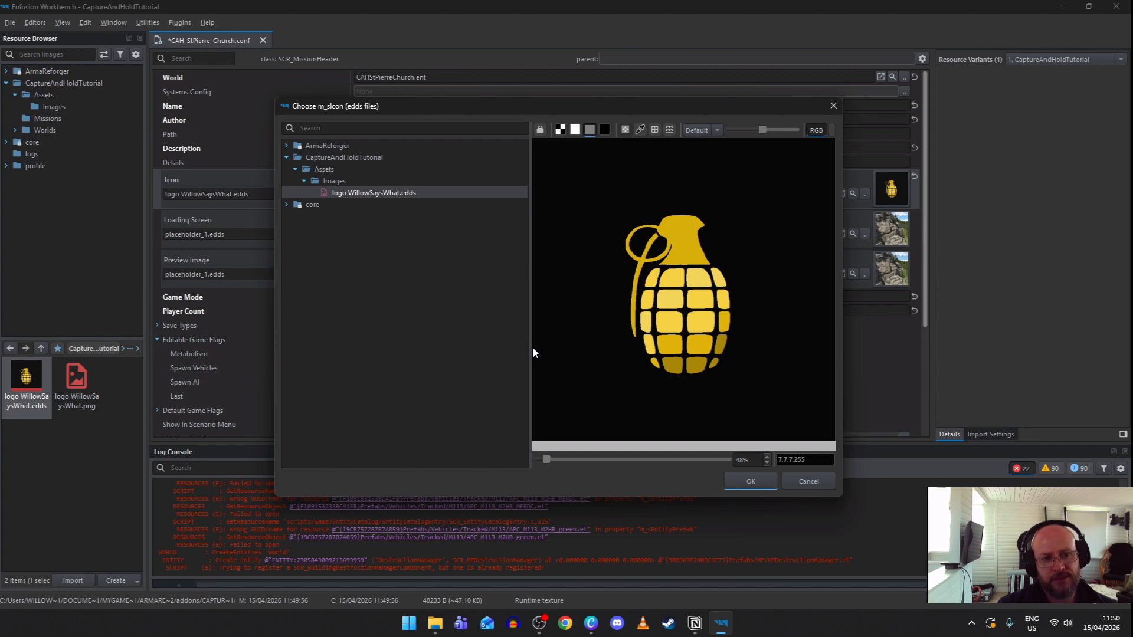
pyautogui.click(754, 481)
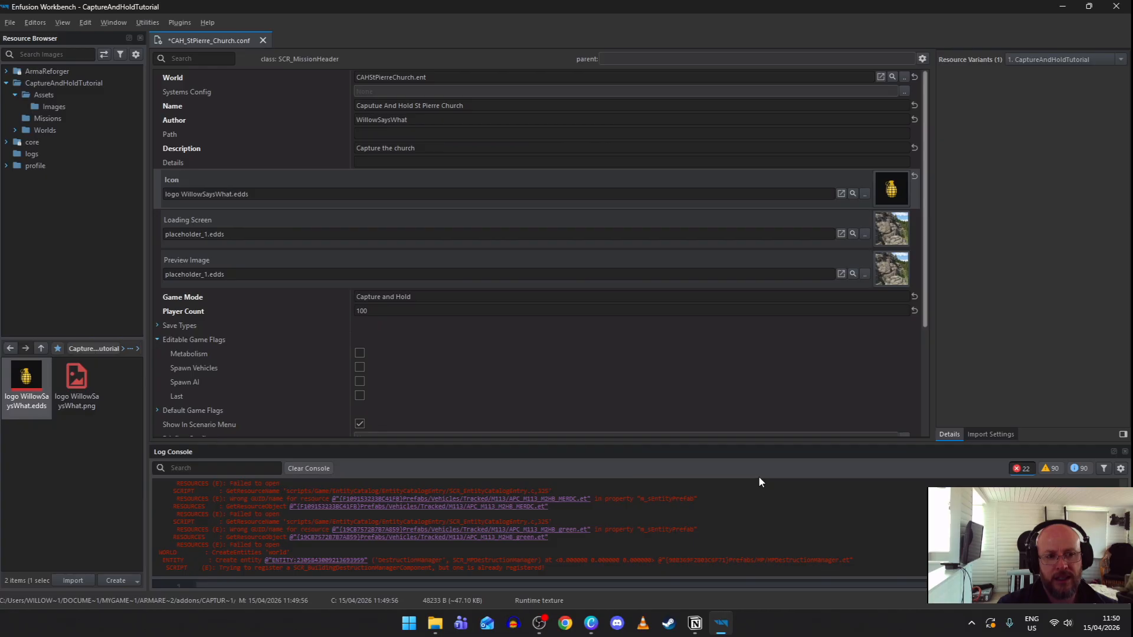
pyautogui.hotkey('ctrl', 's')
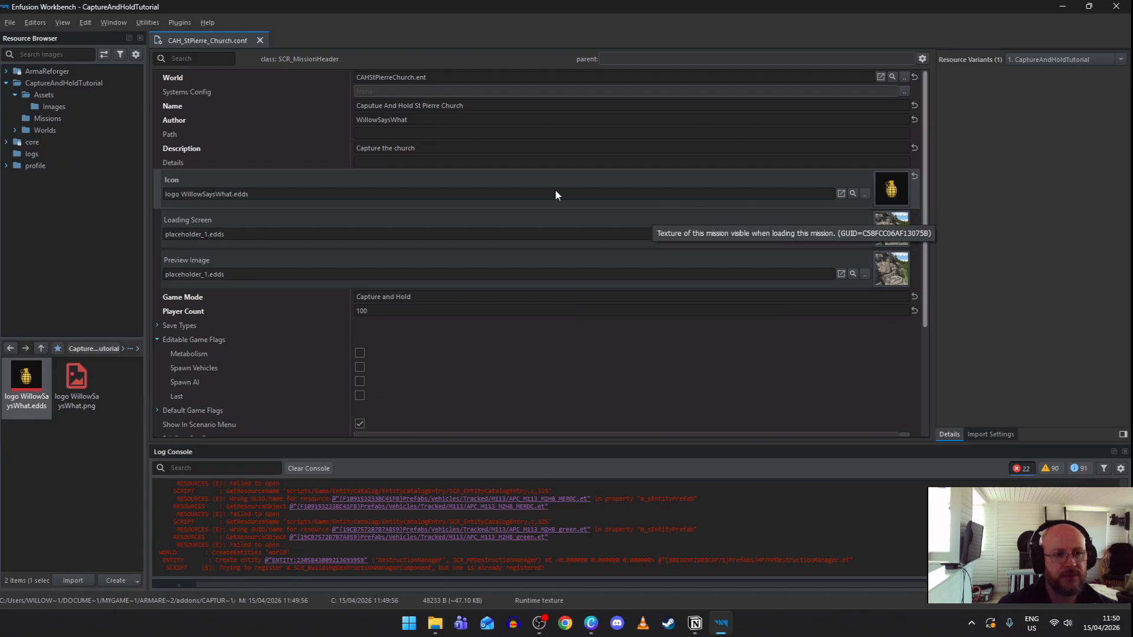
pyautogui.click(260, 40)
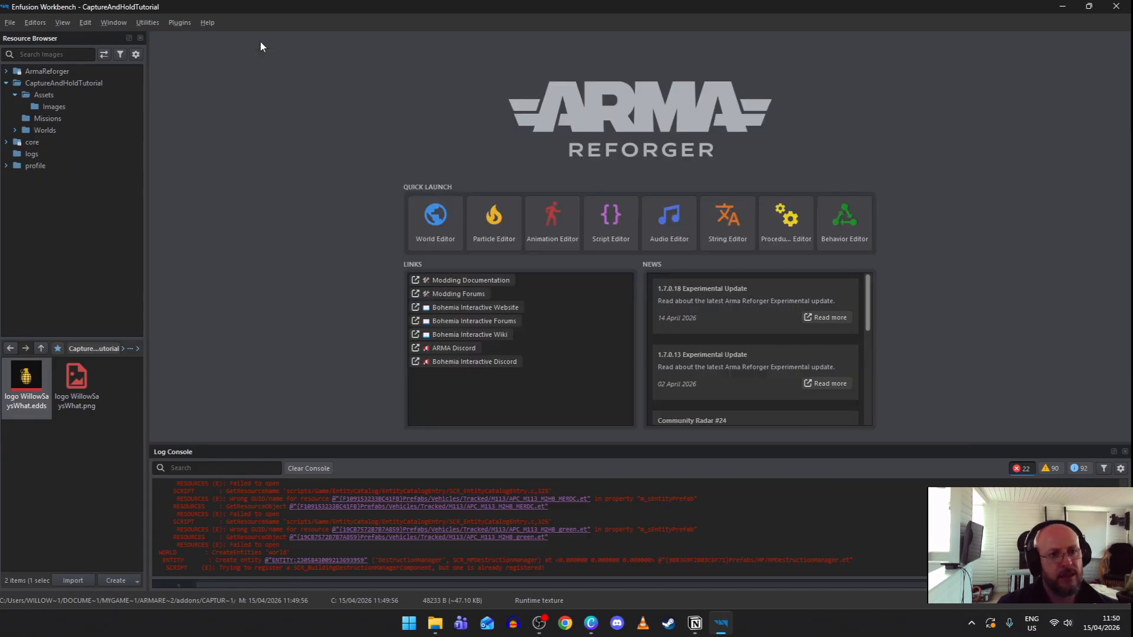
# Open the CAHStPierreChurch world from the project's Worlds folder and select GameMode_CaptureAndHold1 in its default layer.
pyautogui.click(47, 131)
pyautogui.click(80, 388)
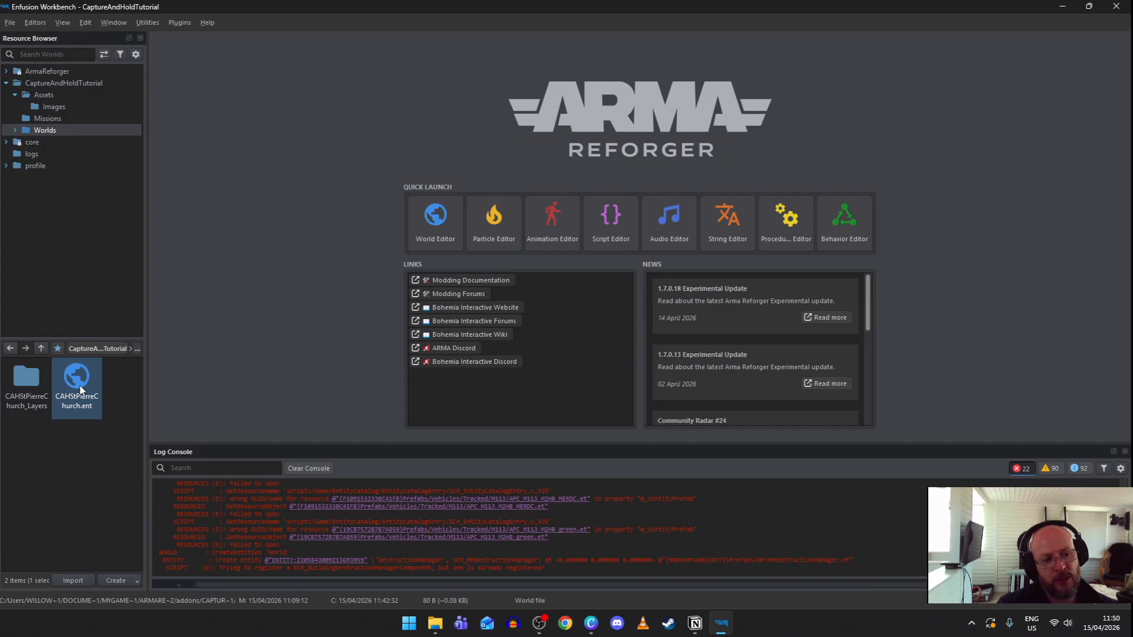
pyautogui.doubleClick(81, 390)
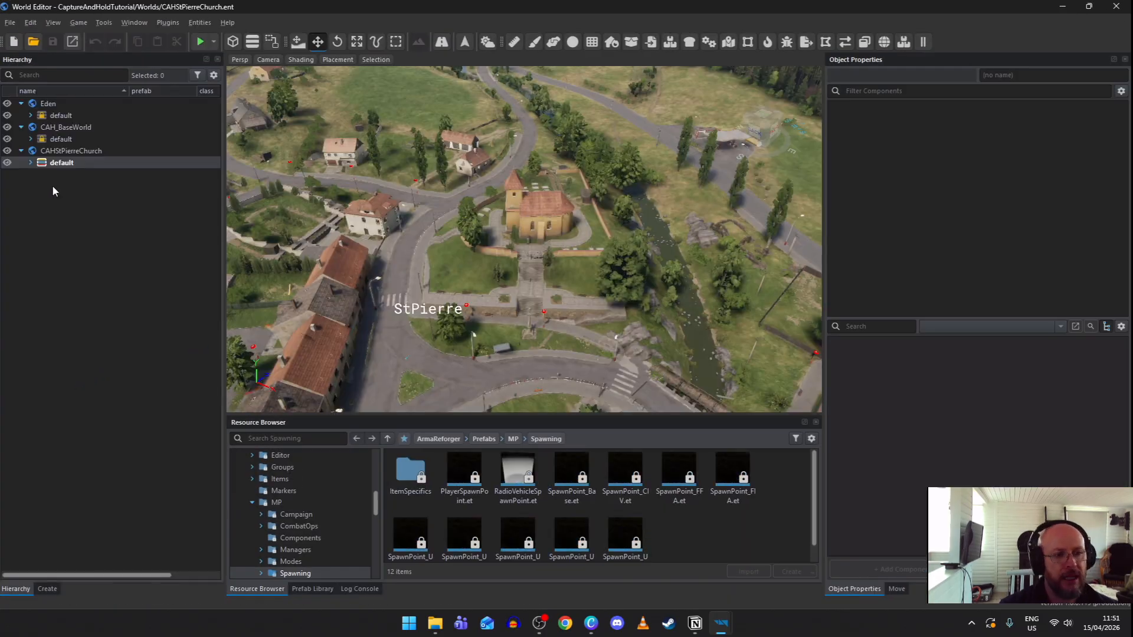
pyautogui.click(31, 162)
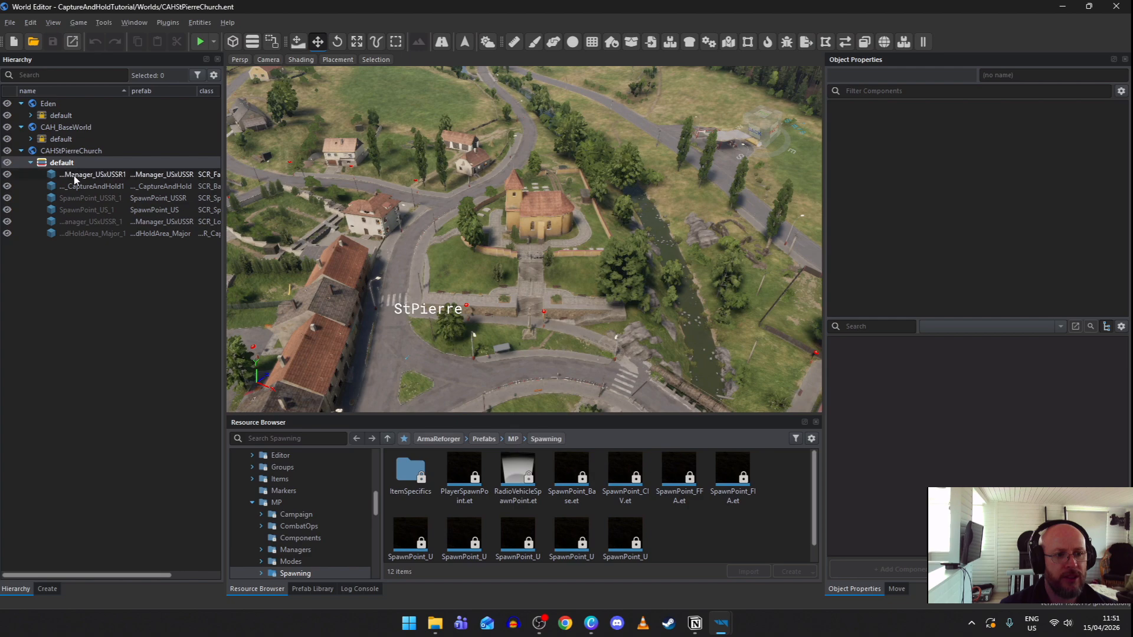
pyautogui.click(95, 186)
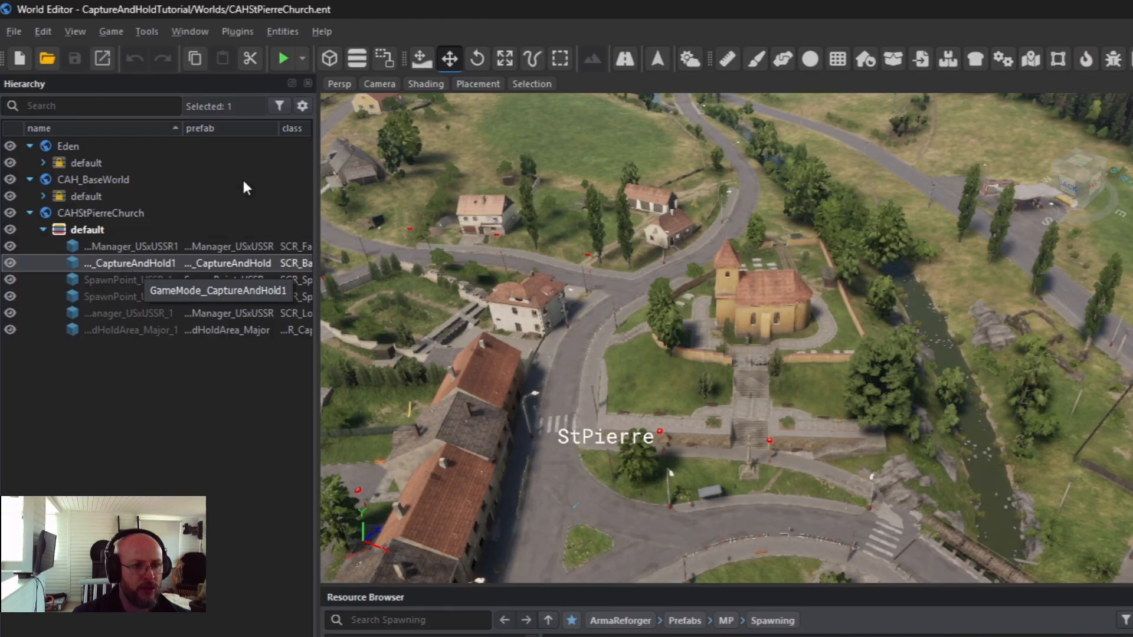
pyautogui.moveTo(182, 128); pyautogui.dragTo(232, 127)
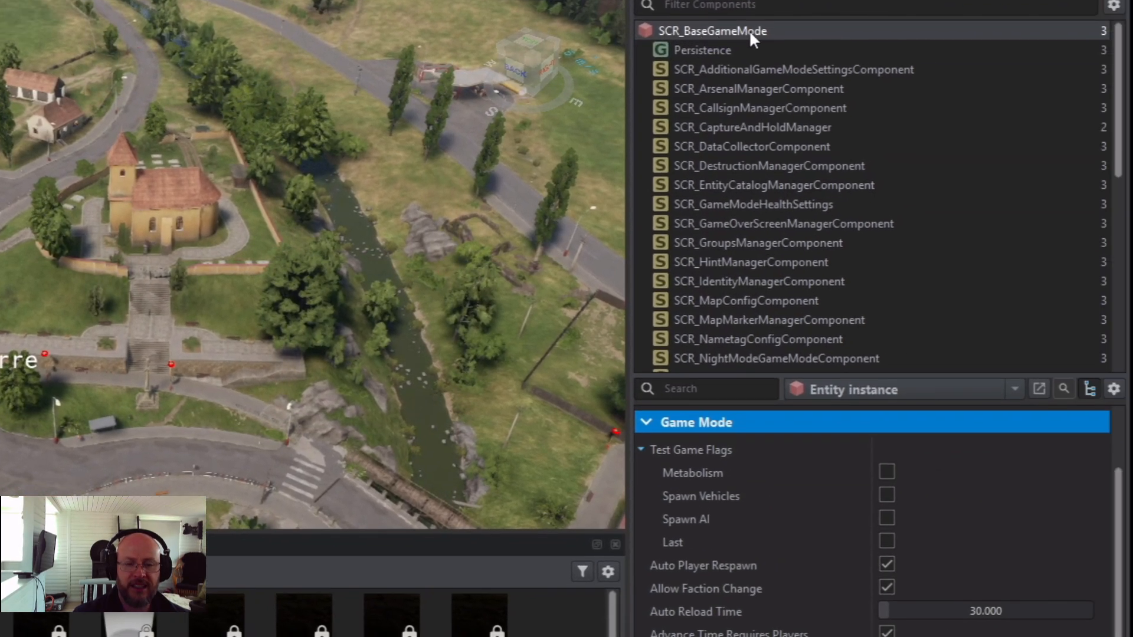
# Filter the game mode's components for "scor" and set the EndGameAction Score Limit of SCR_ScoringSystemComponent to 8000.
pyautogui.click(749, 7)
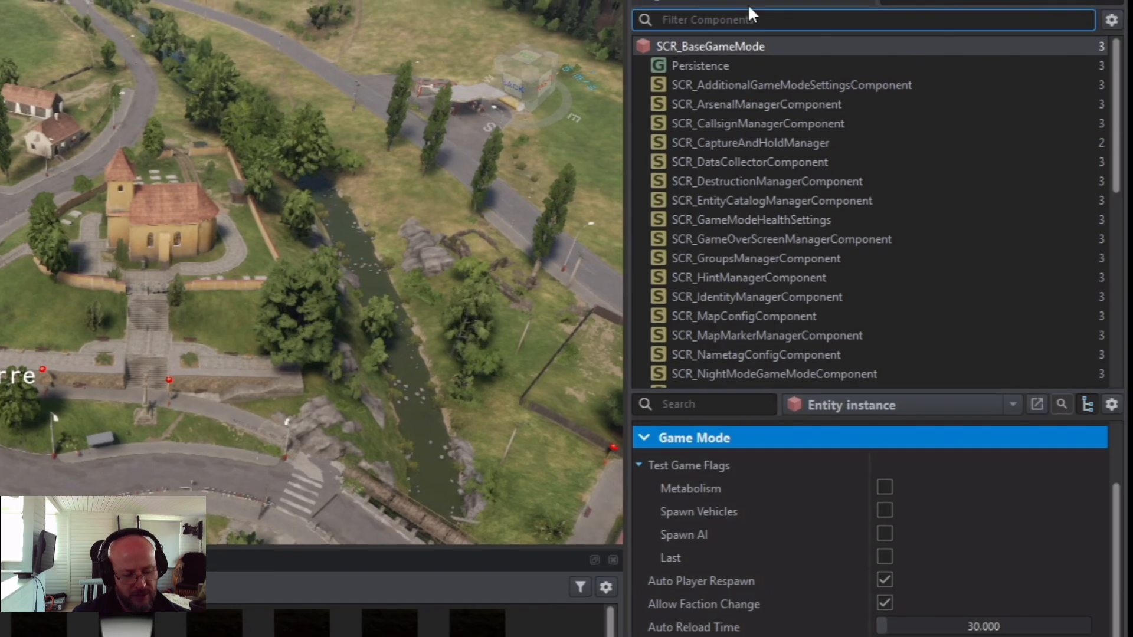
pyautogui.write('scor')
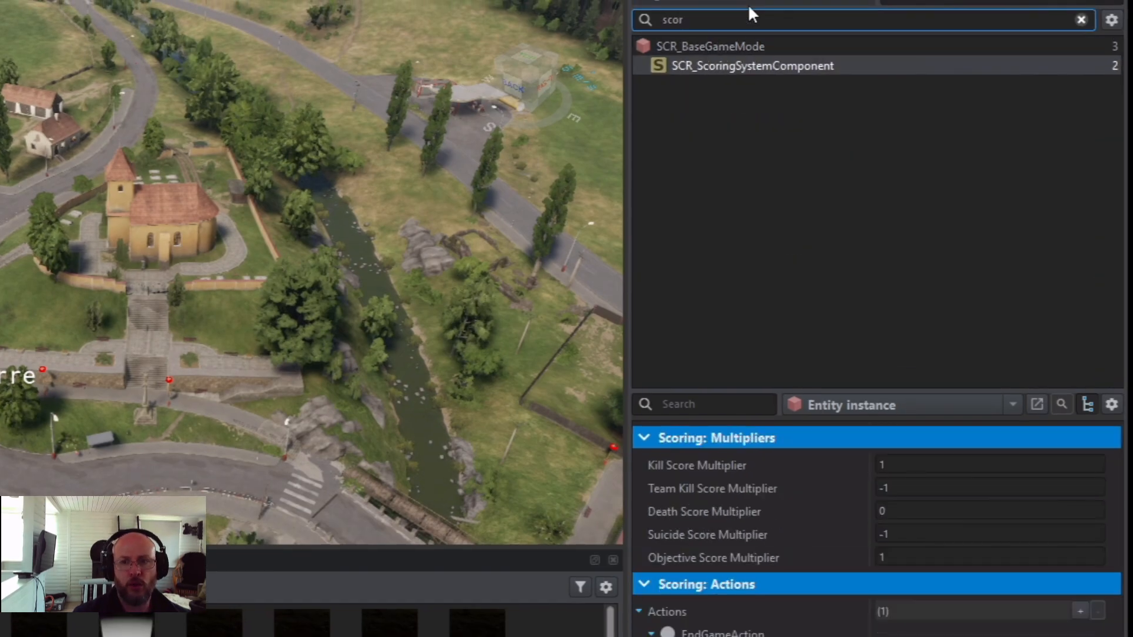
pyautogui.click(746, 63)
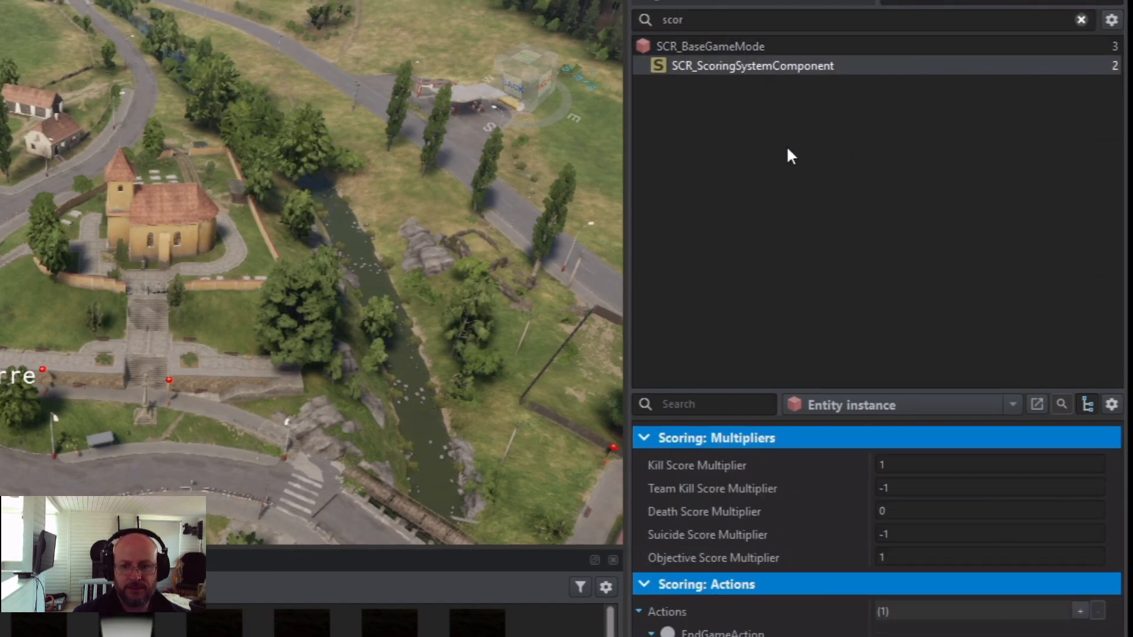
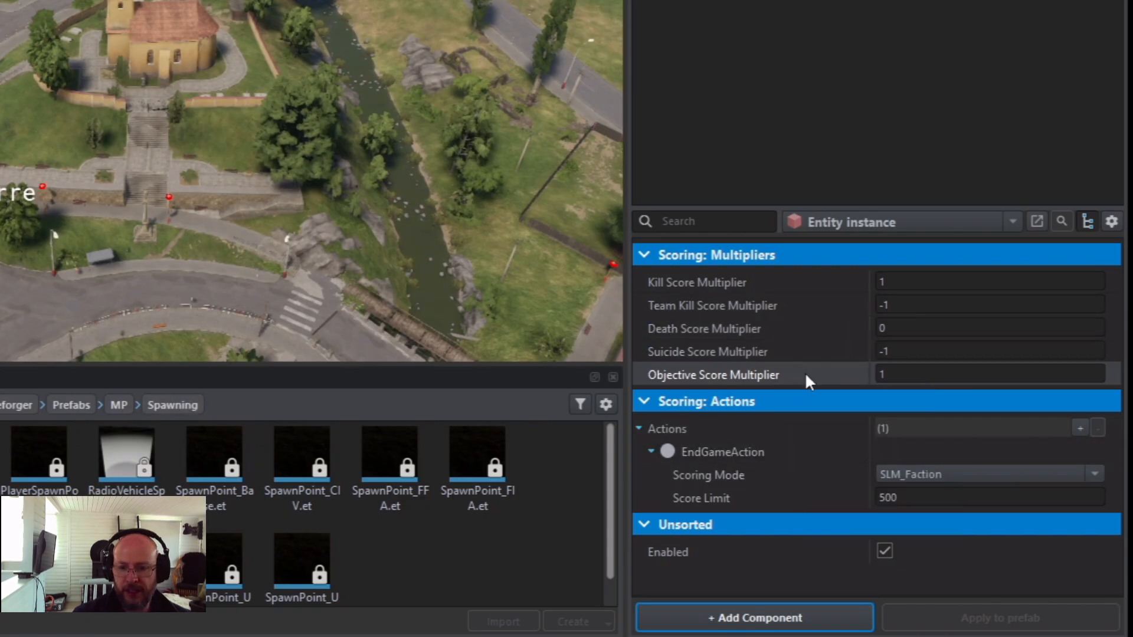
pyautogui.click(910, 503)
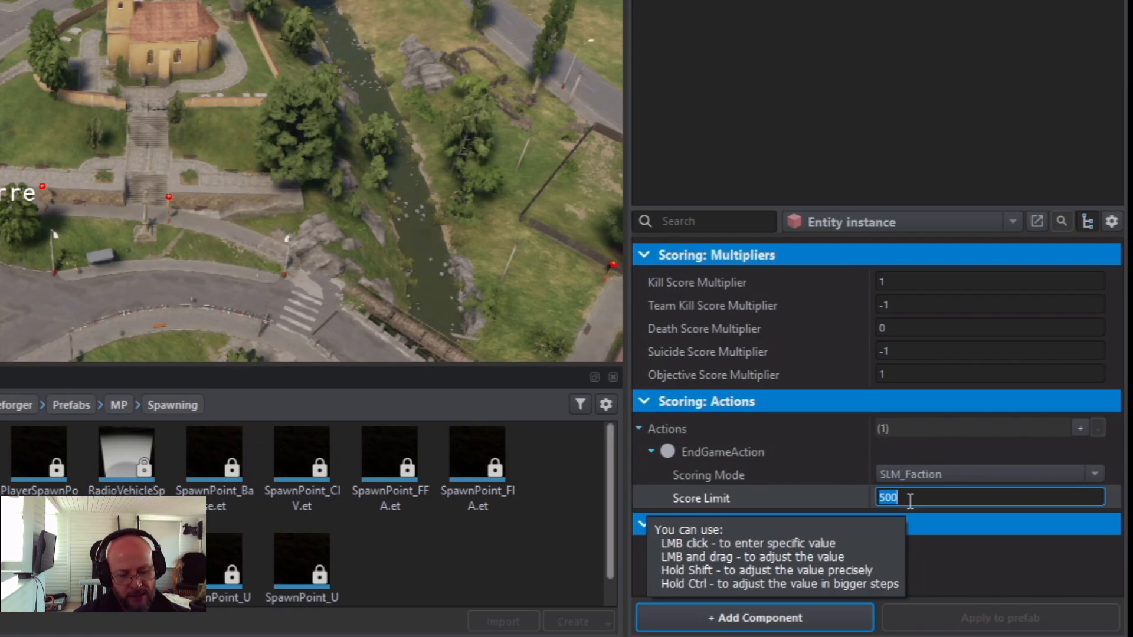
pyautogui.write('8000')
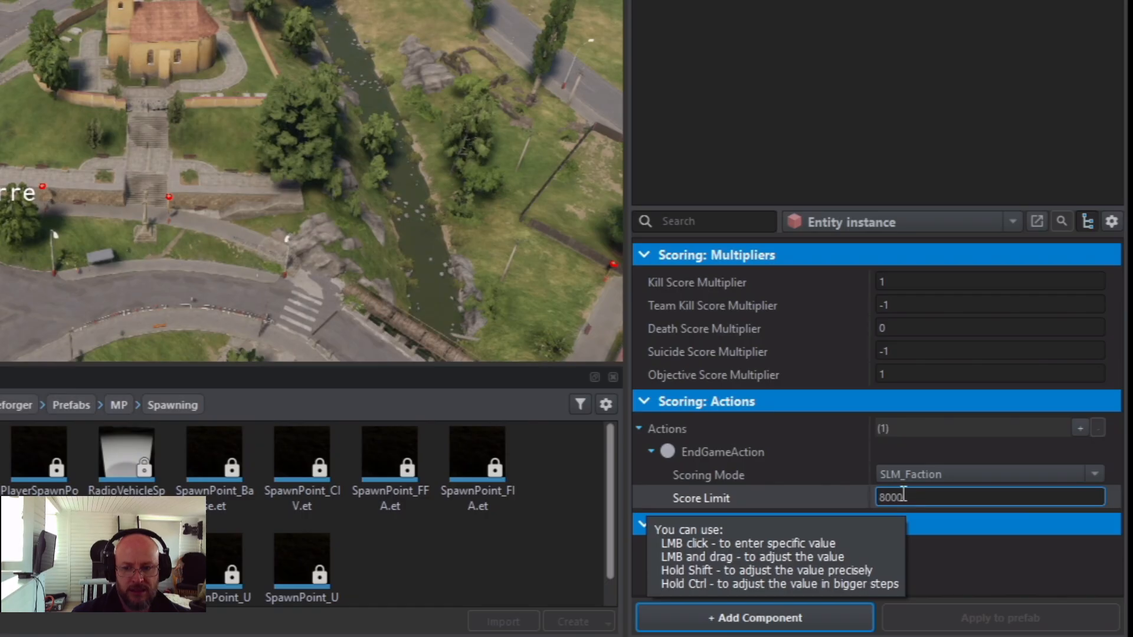
pyautogui.click(822, 499)
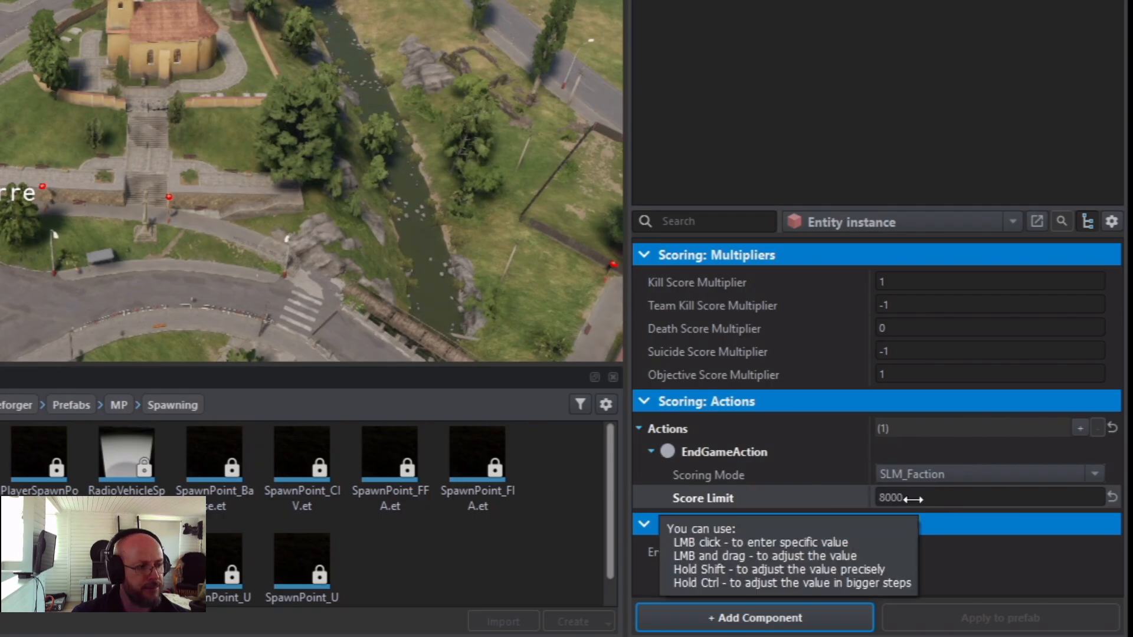
# Review the EndGameAction Scoring Mode options, choose SLM_Faction and save the world.
pyautogui.click(888, 480)
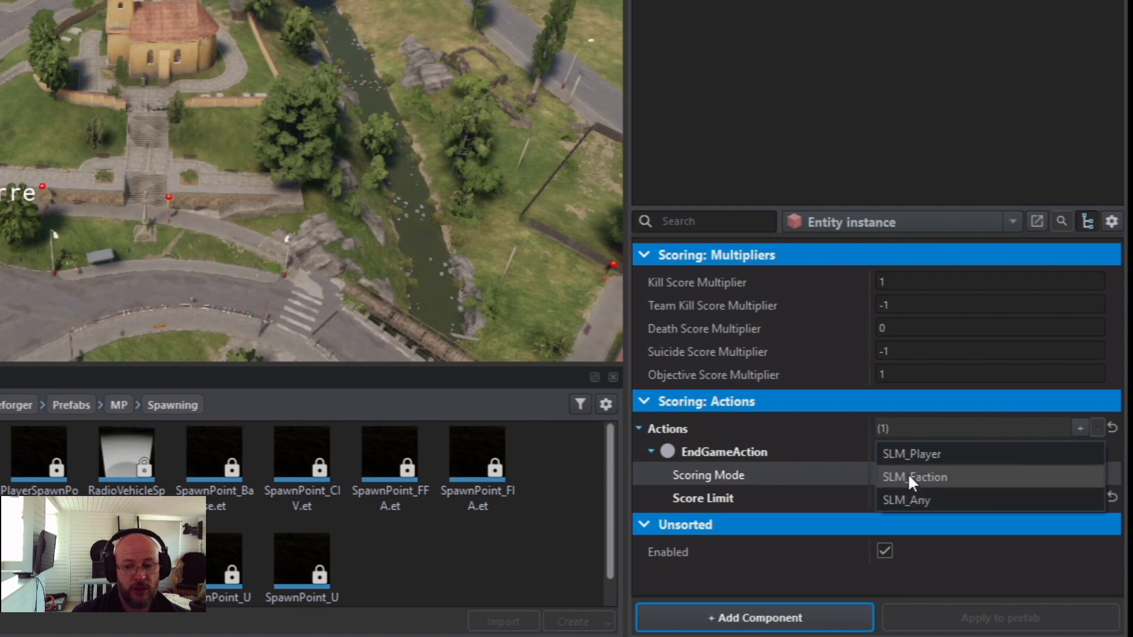
pyautogui.click(947, 477)
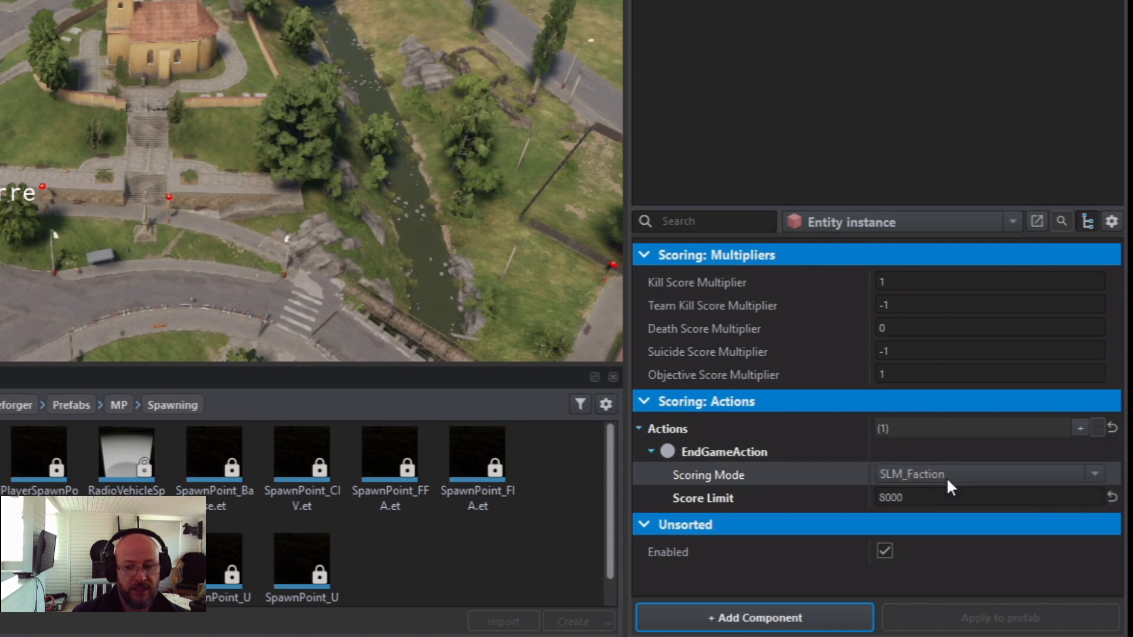
pyautogui.click(960, 474)
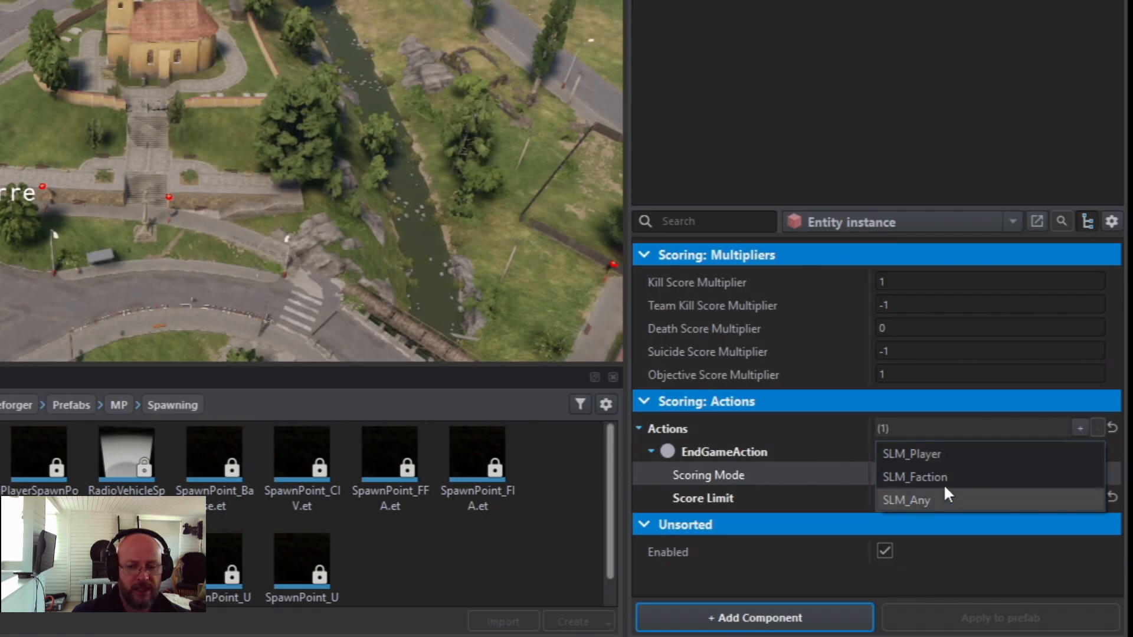
pyautogui.click(937, 477)
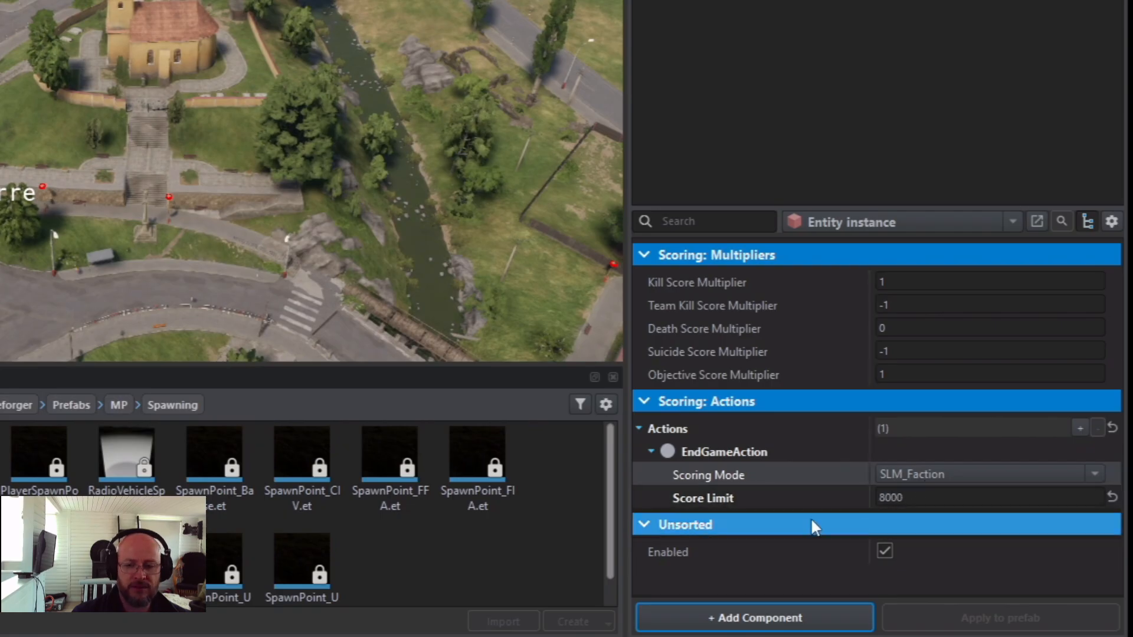
pyautogui.hotkey('ctrl', 's')
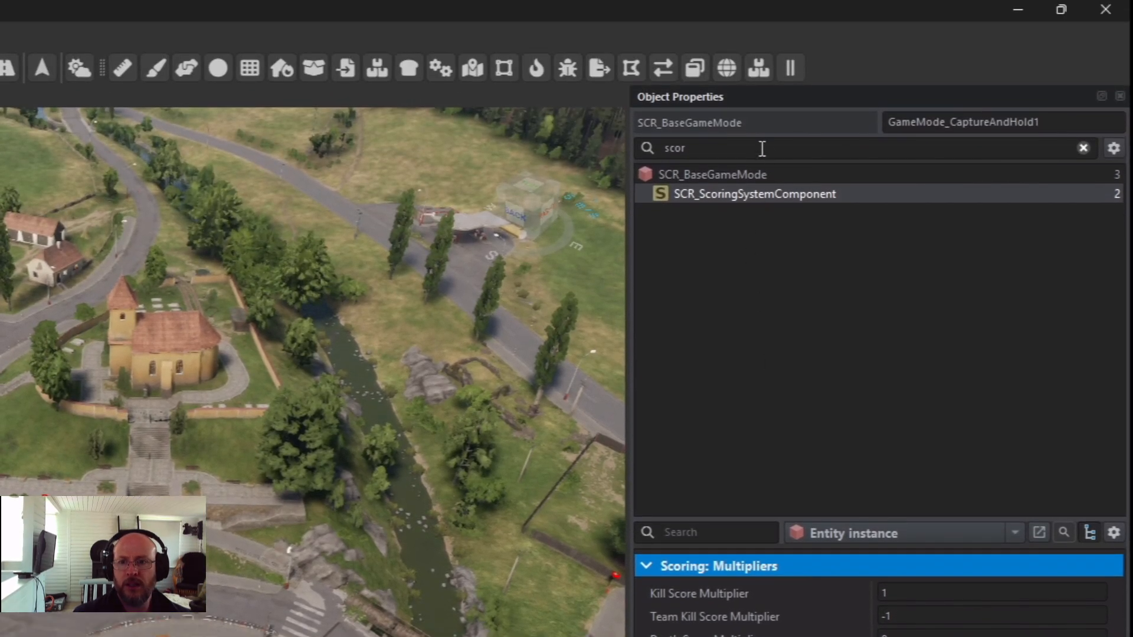
# Replace the component filter with "notif" and set the notification component's Kill Feed Type to FULL.
pyautogui.moveTo(762, 147); pyautogui.dragTo(671, 149)
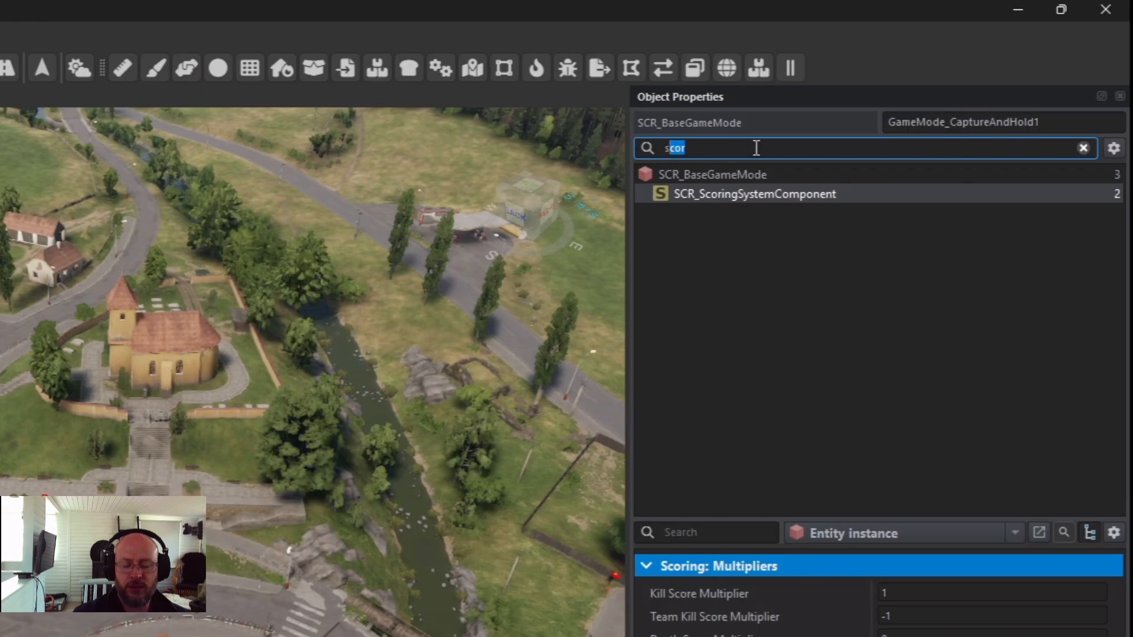
pyautogui.press('BackSpace')
pyautogui.press('BackSpace')
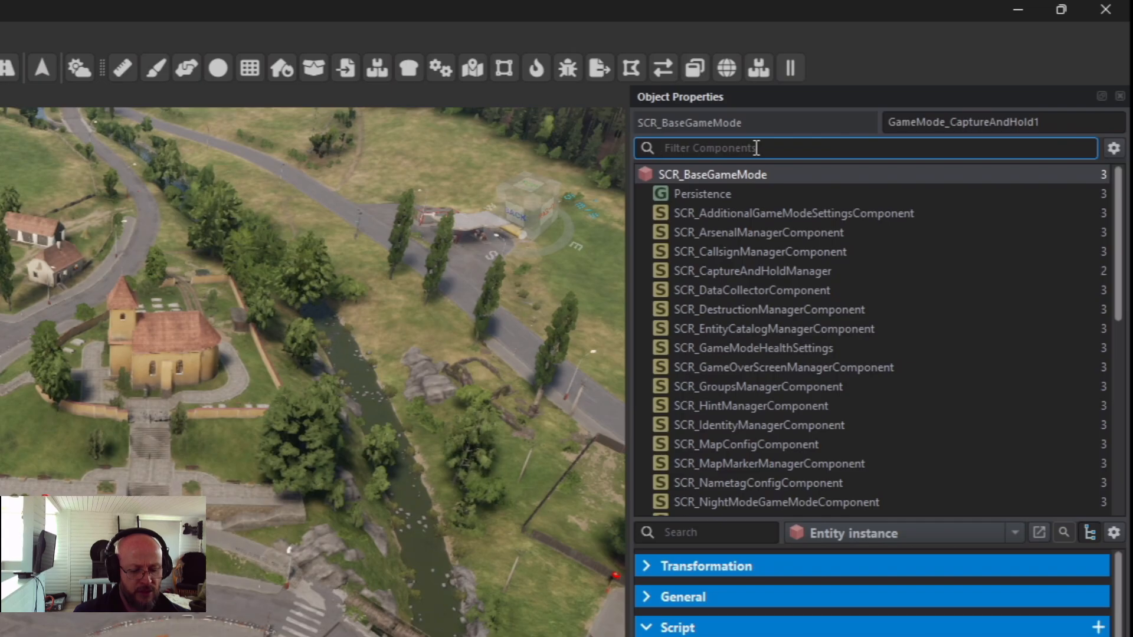
pyautogui.write('notif')
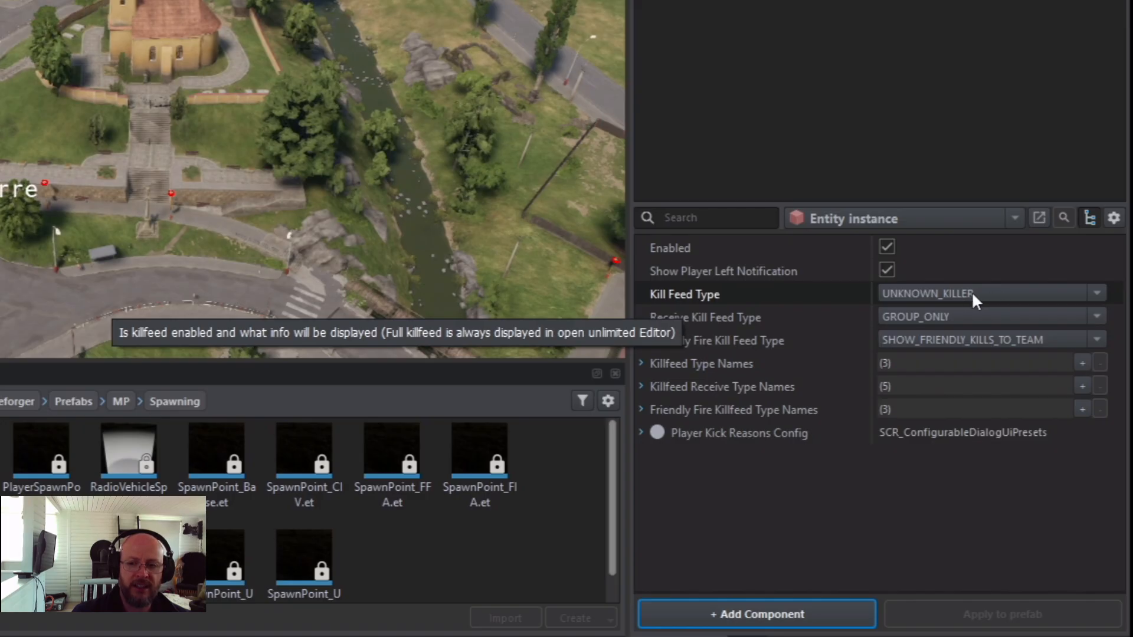
pyautogui.click(990, 295)
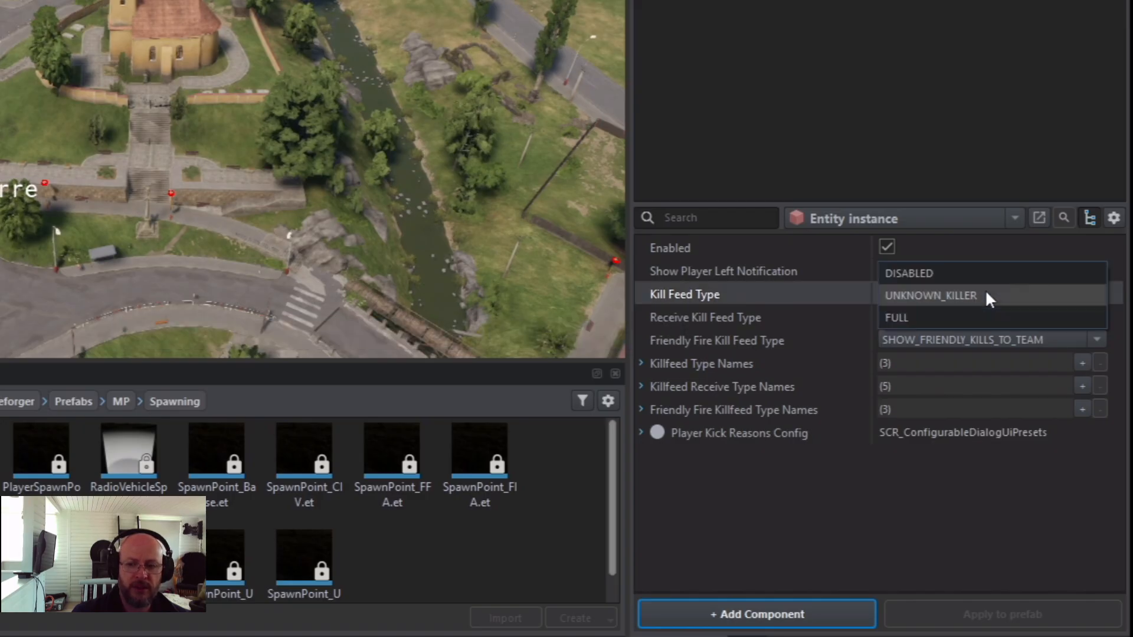
pyautogui.click(943, 317)
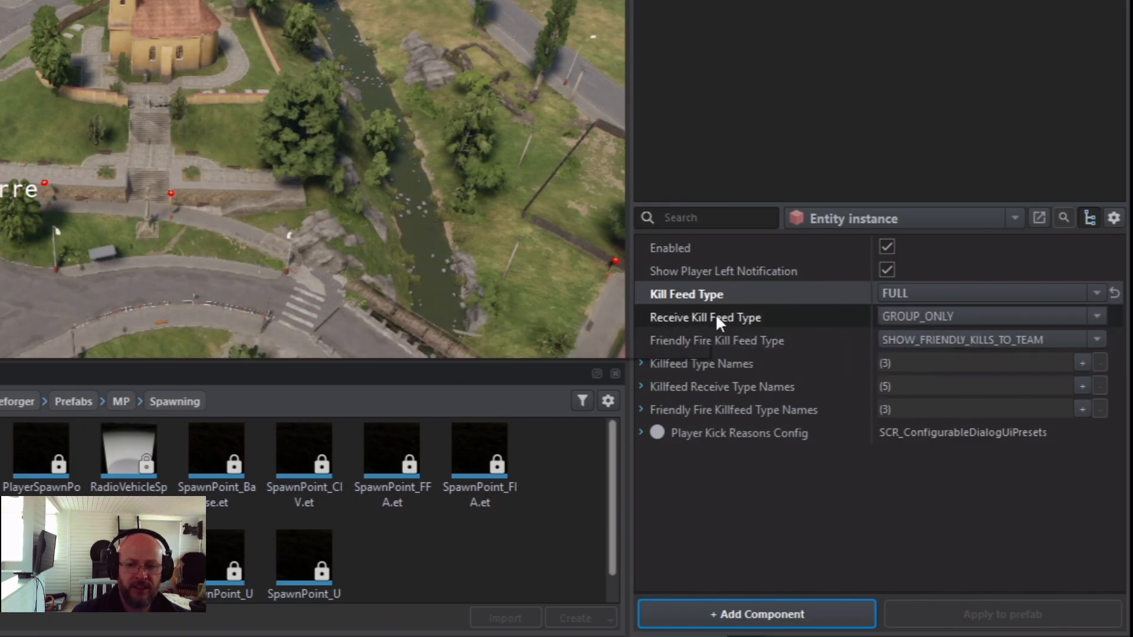
# Try ALL and SAME_FACTION_ONLY for the Receive Kill Feed Type, ending with GROUP_ONLY selected.
pyautogui.click(972, 319)
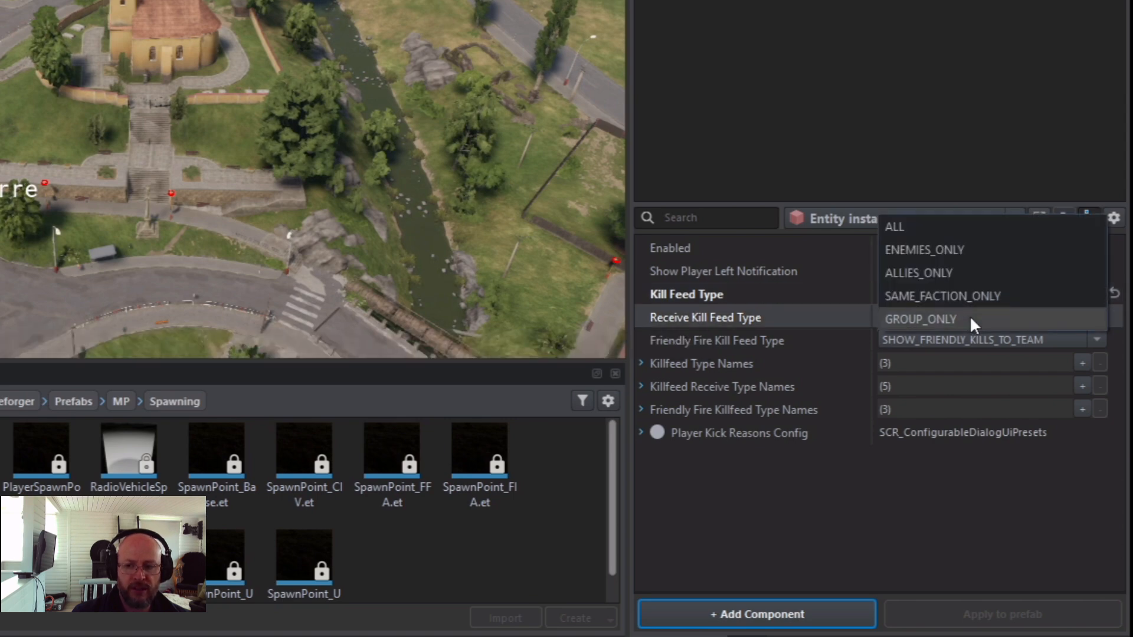
pyautogui.click(947, 231)
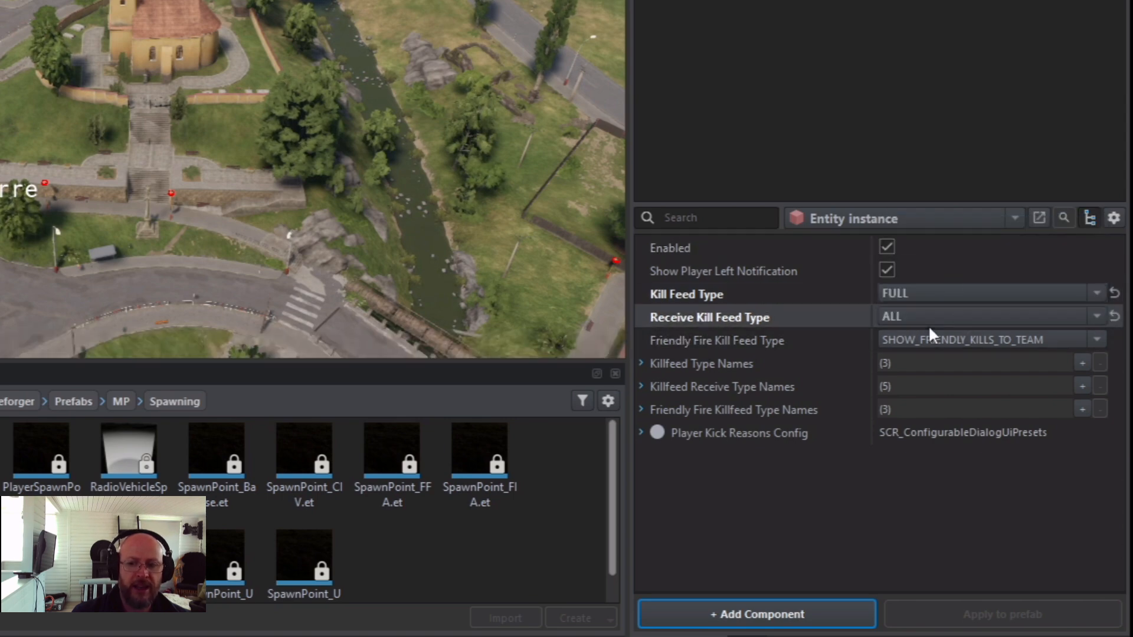
pyautogui.click(933, 315)
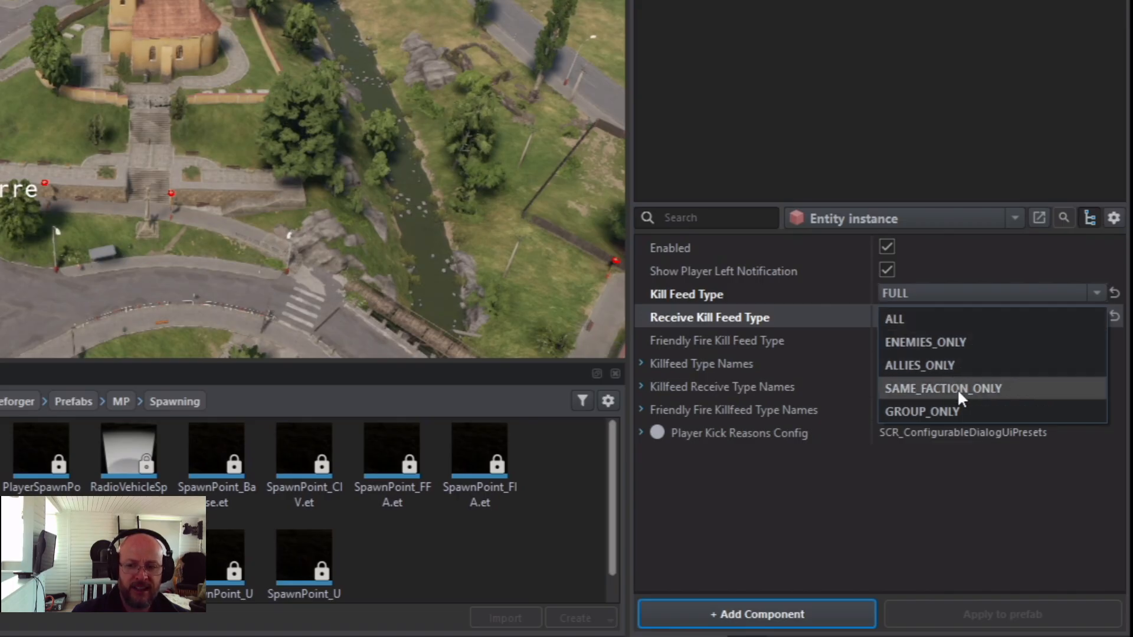
pyautogui.click(936, 391)
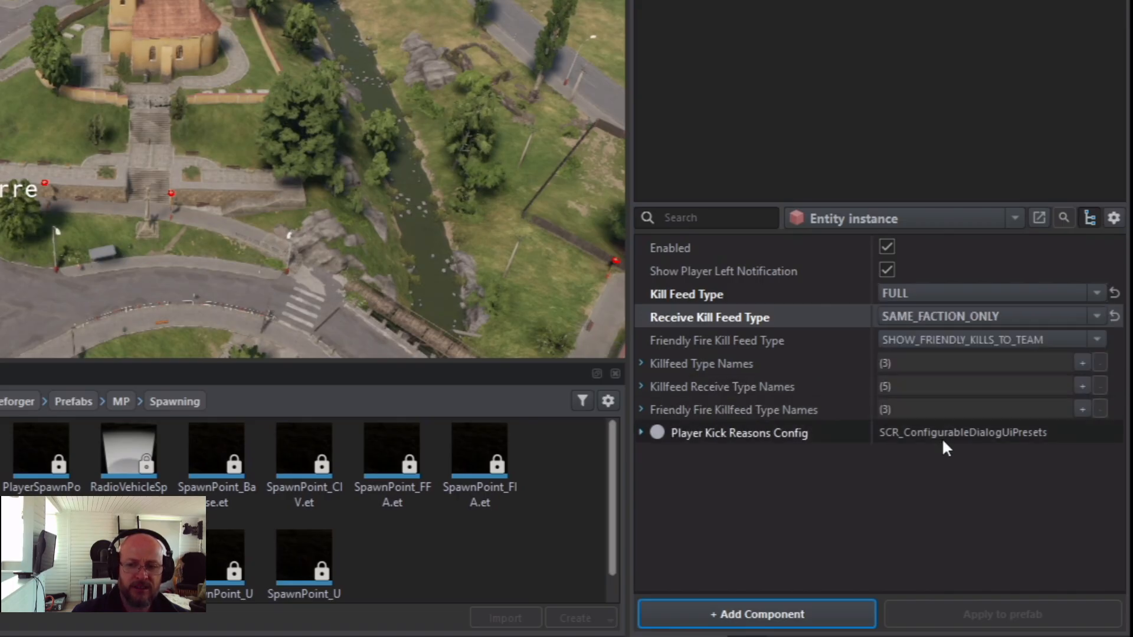
pyautogui.click(981, 316)
pyautogui.click(961, 341)
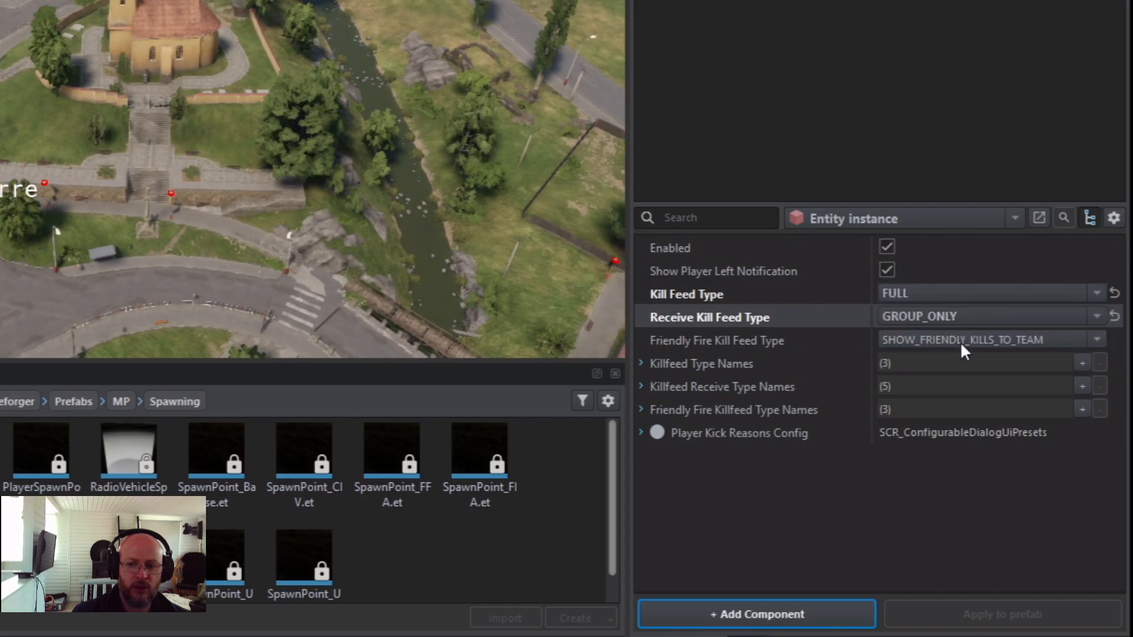
# Set the Receive Kill Feed Type to ALL and the Friendly Fire Kill Feed Type to show friendly kills to the players involved.
pyautogui.click(972, 317)
pyautogui.click(944, 230)
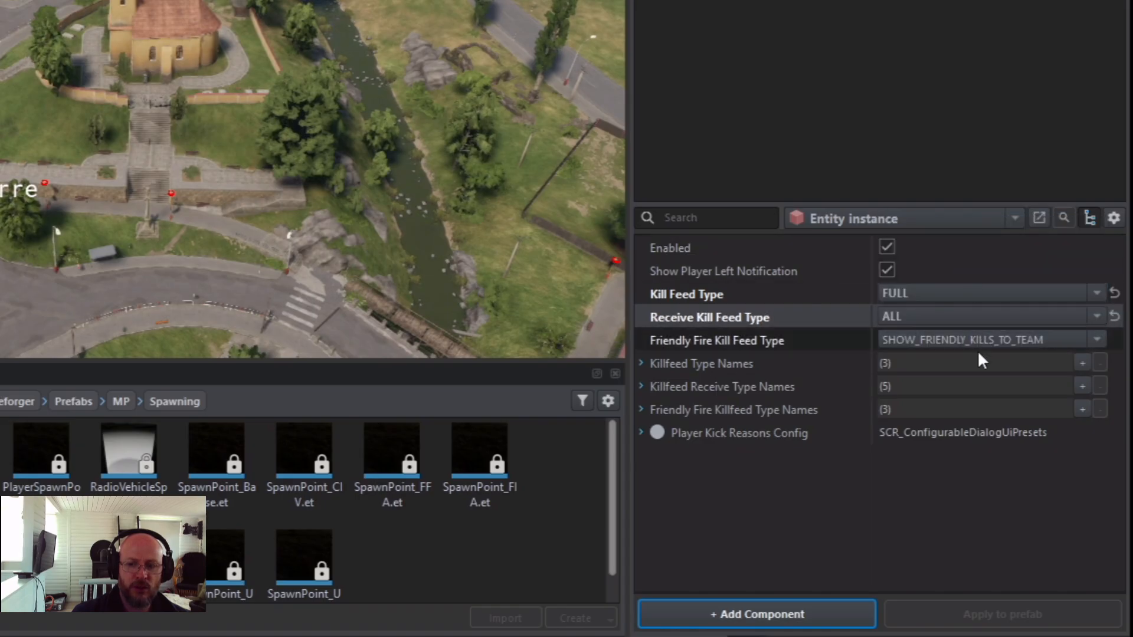
pyautogui.click(940, 341)
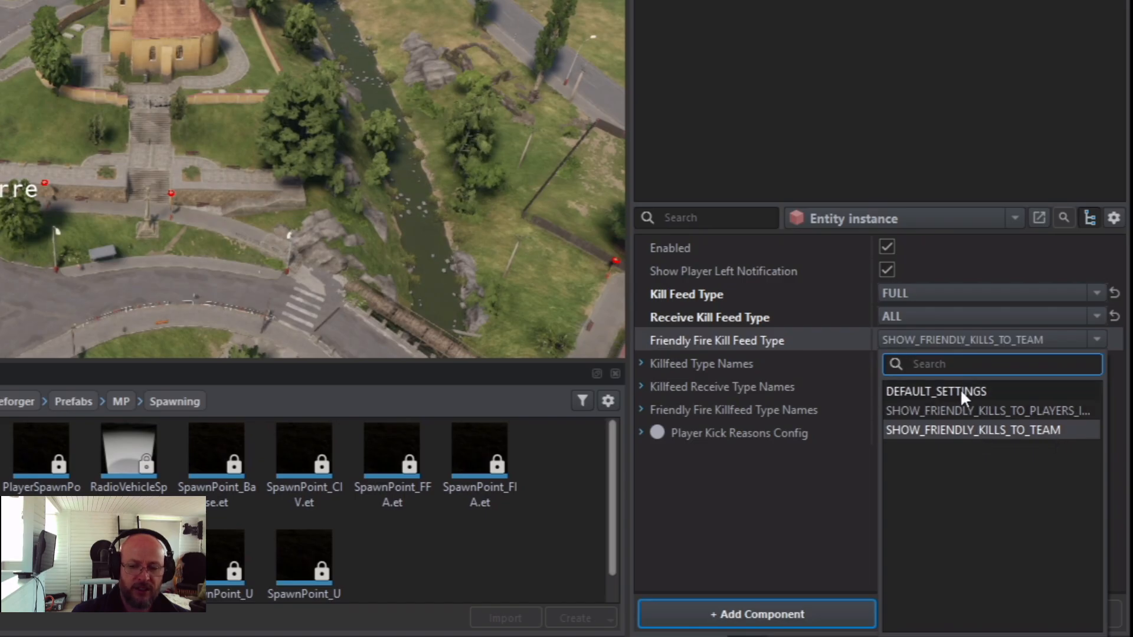
pyautogui.click(1039, 410)
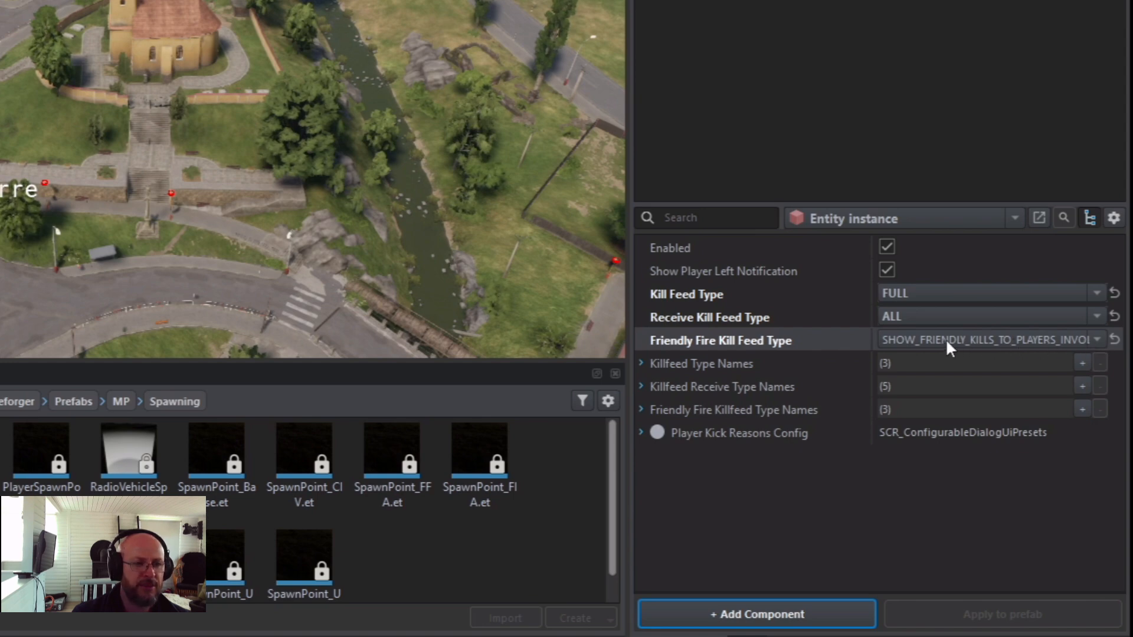
pyautogui.moveTo(948, 341)
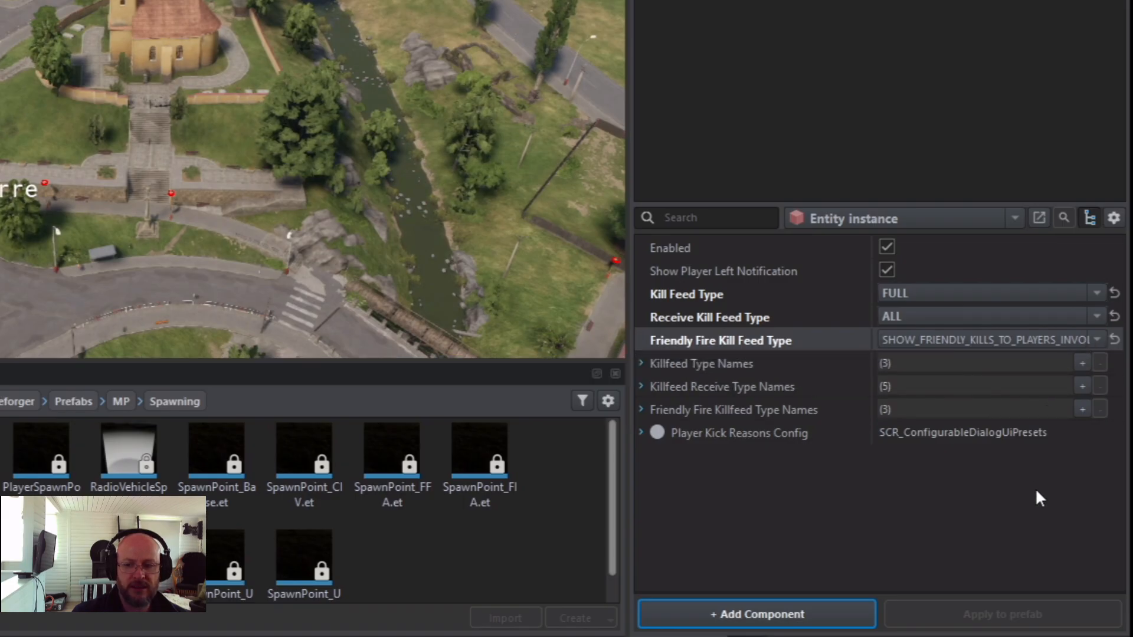
# Examine the entries under Killfeed Type Names and Killfeed Receive Type Names, including DISABLED, UNKNOWN_KILLER and FULL.
pyautogui.click(642, 364)
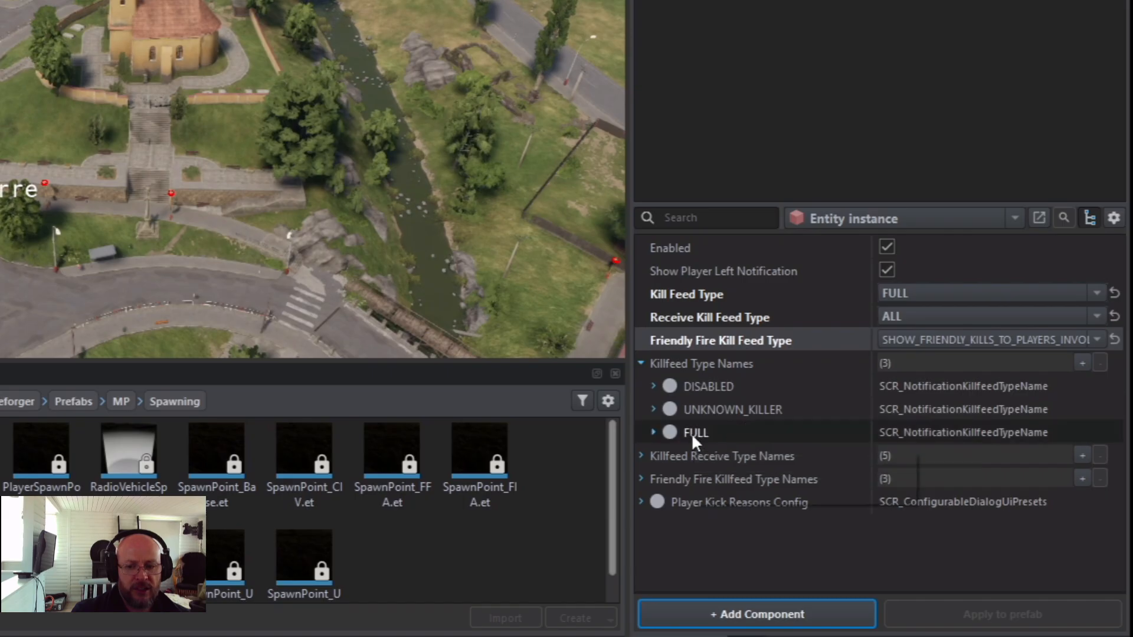
pyautogui.click(652, 433)
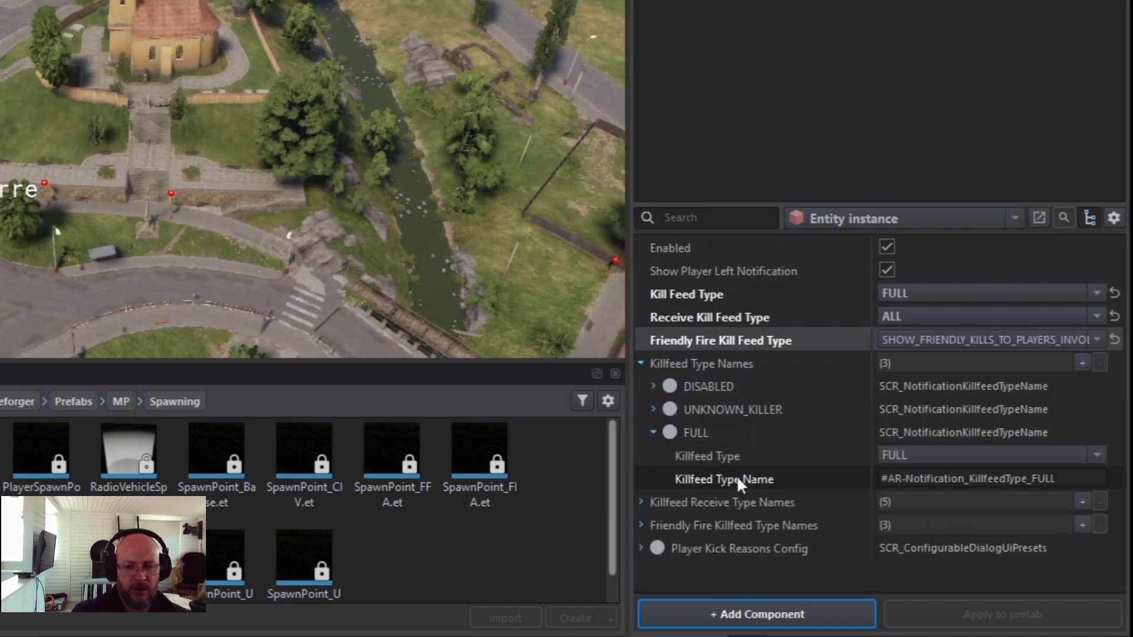
pyautogui.click(652, 430)
pyautogui.click(654, 409)
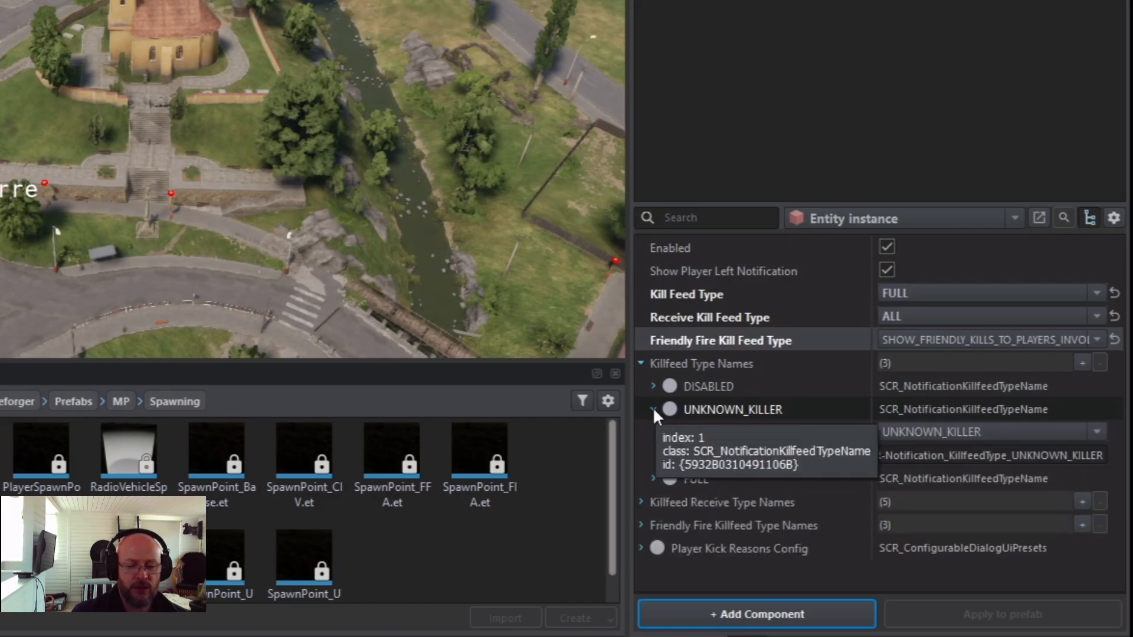
pyautogui.click(653, 410)
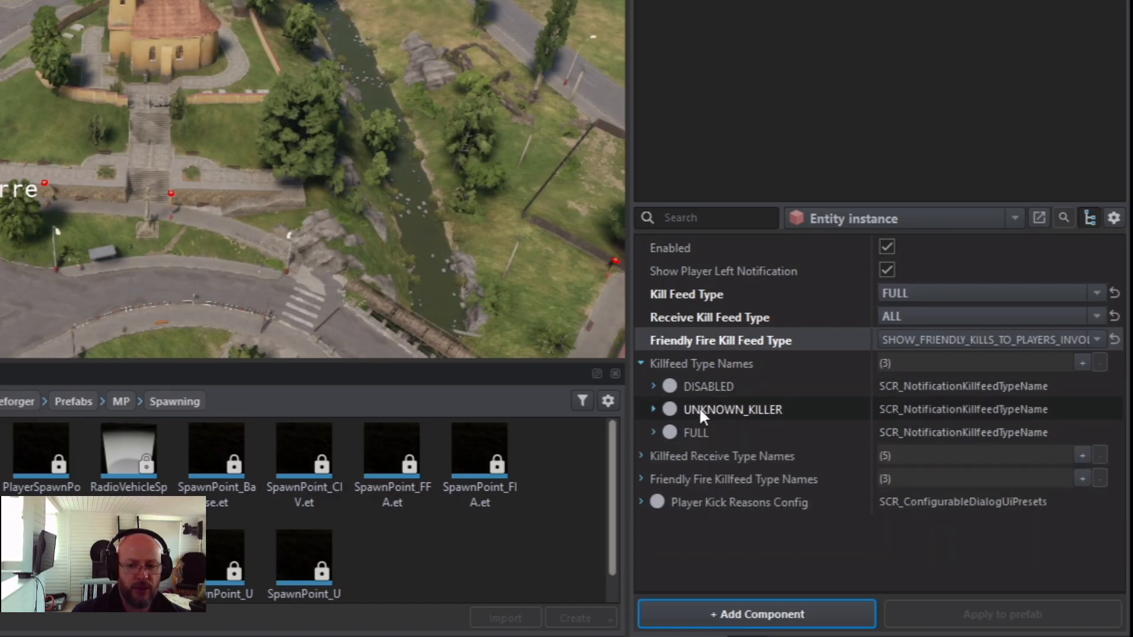
pyautogui.click(652, 384)
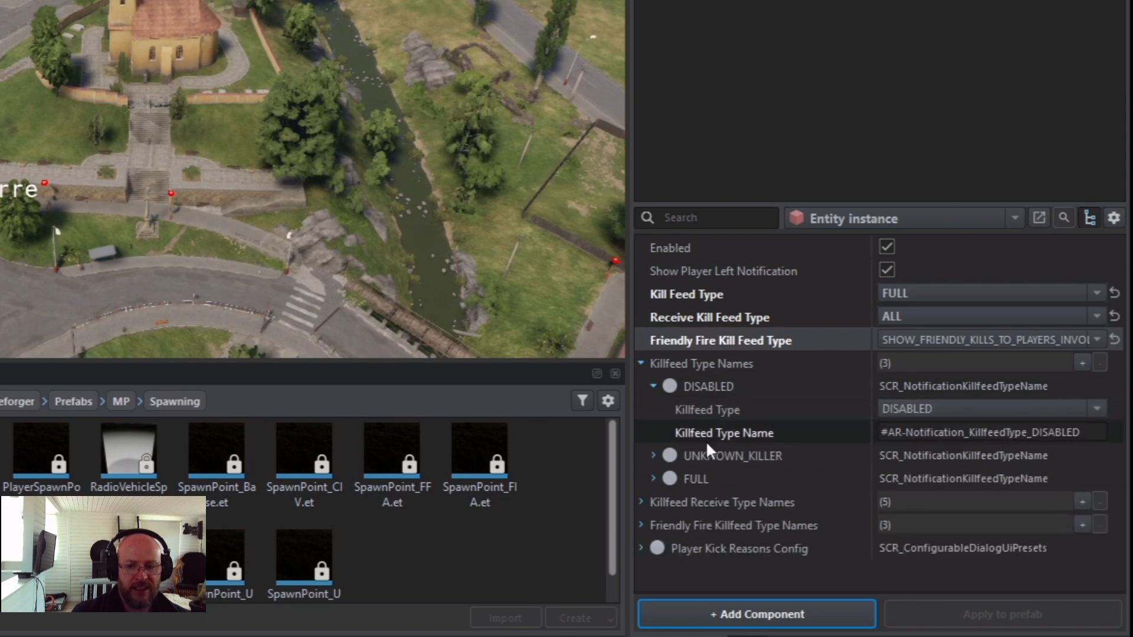
pyautogui.click(653, 386)
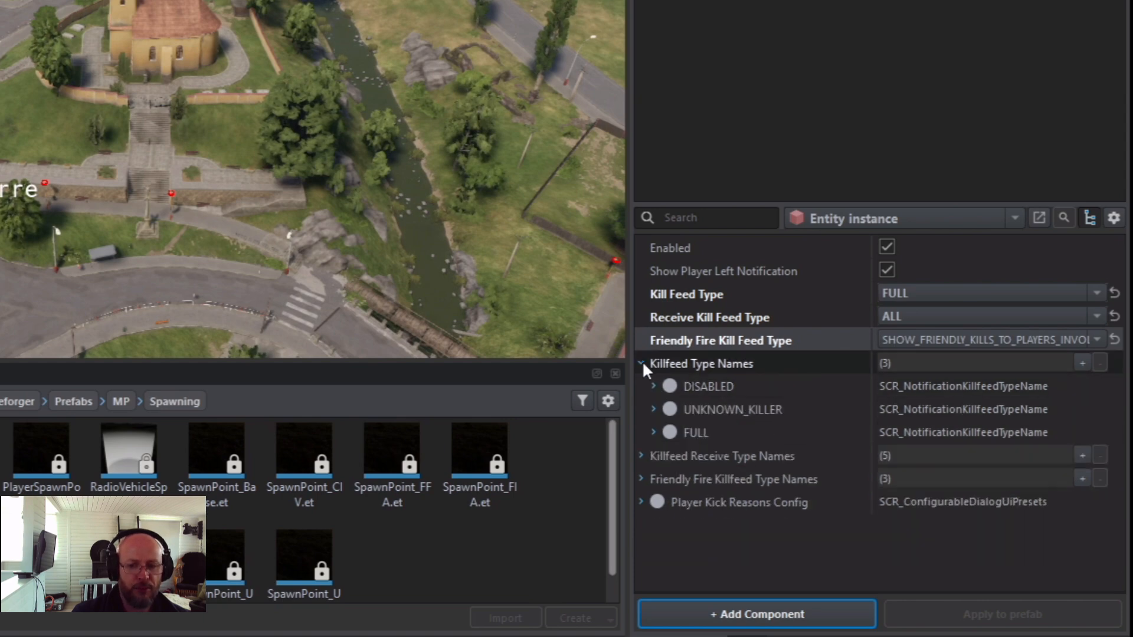
pyautogui.click(640, 360)
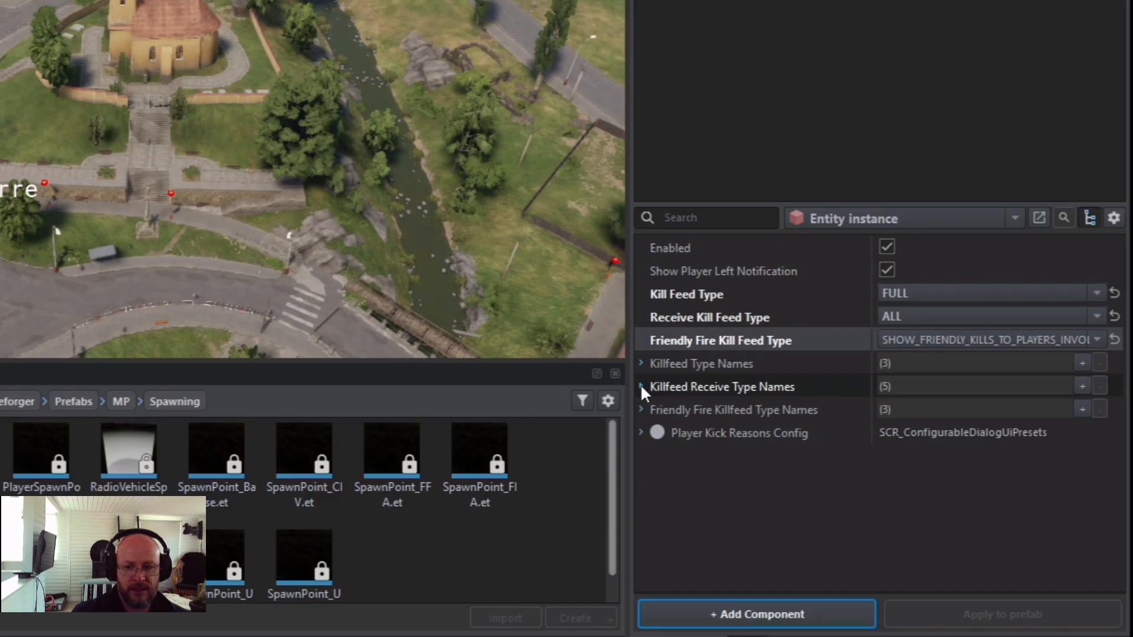
pyautogui.click(641, 386)
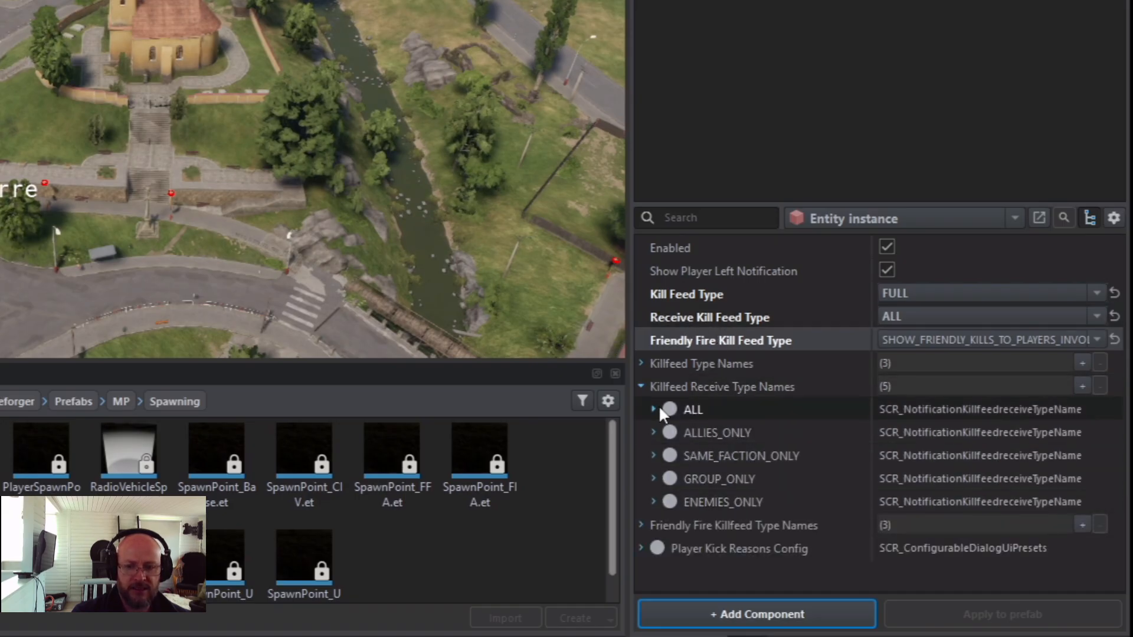
pyautogui.click(640, 386)
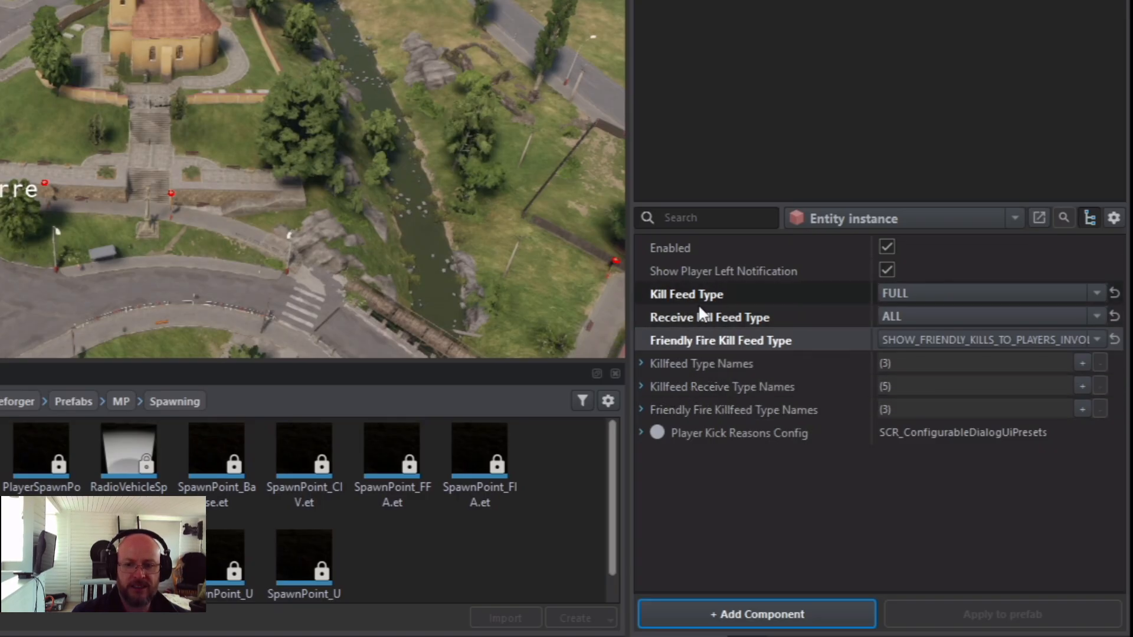
# Examine the kick dialog presets in the notification component's Player Kick Reasons Config.
pyautogui.click(642, 433)
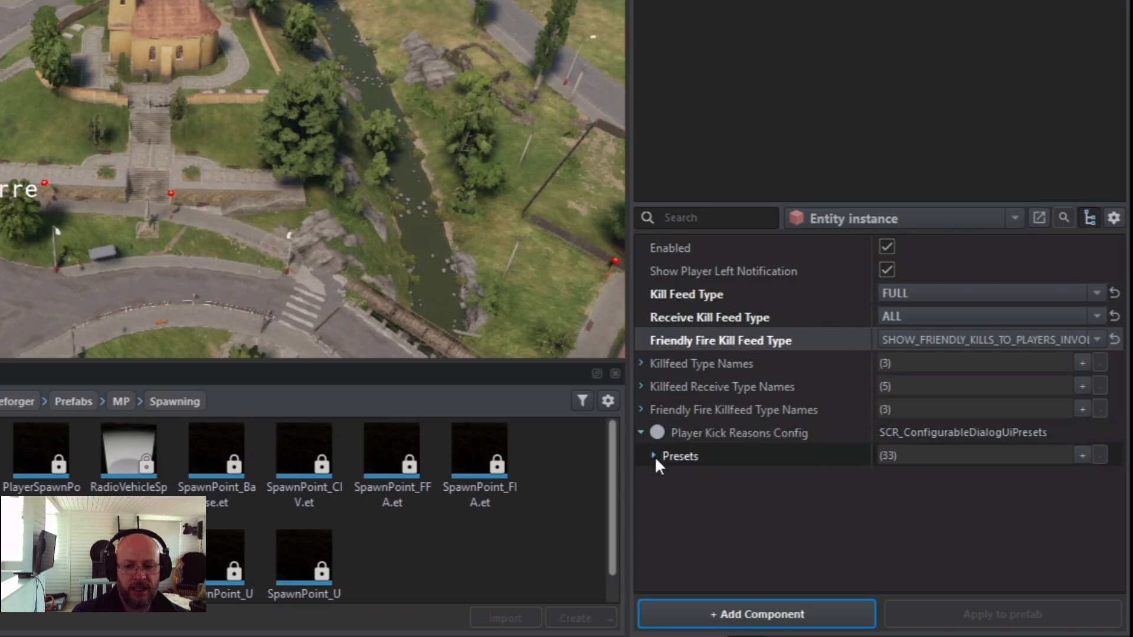
pyautogui.click(654, 456)
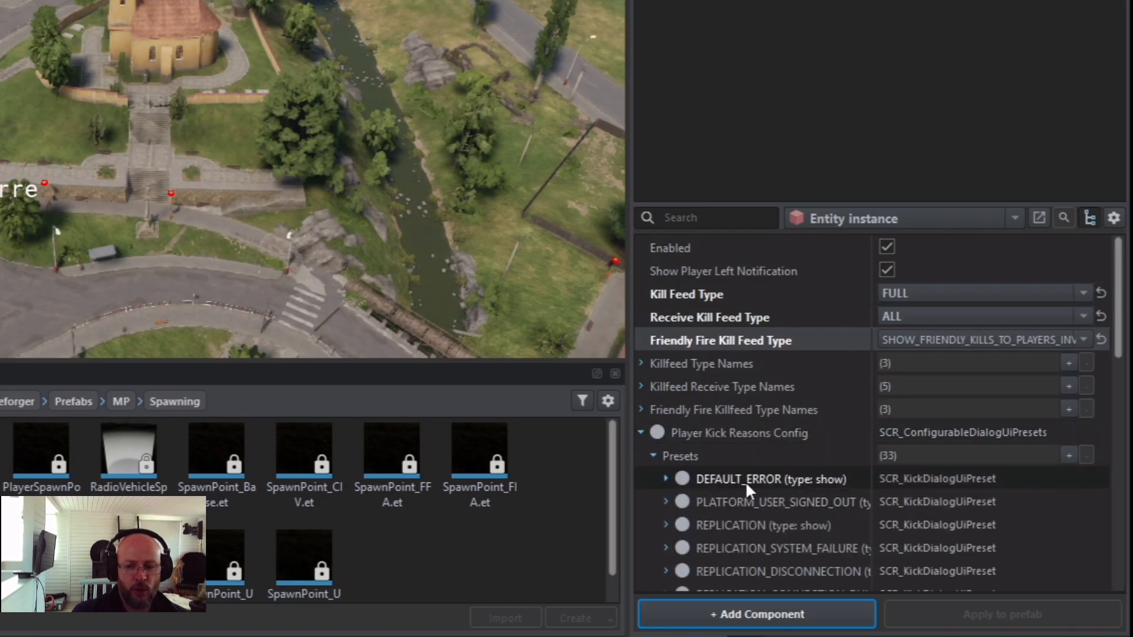
pyautogui.scroll(-3, 780, 476)
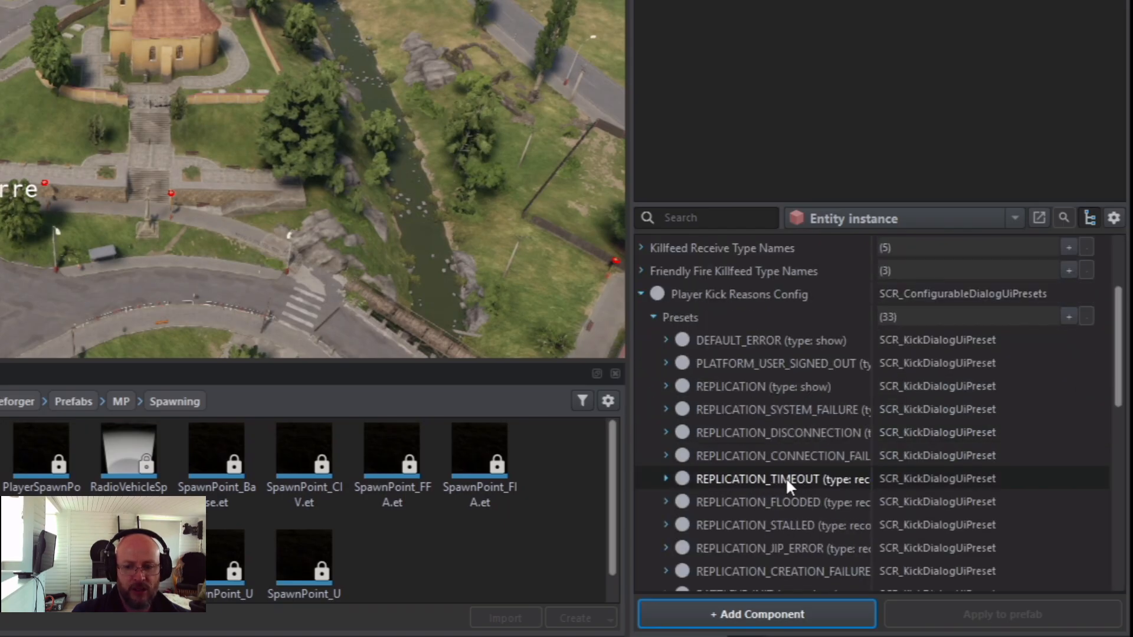
pyautogui.scroll(-5, 799, 436)
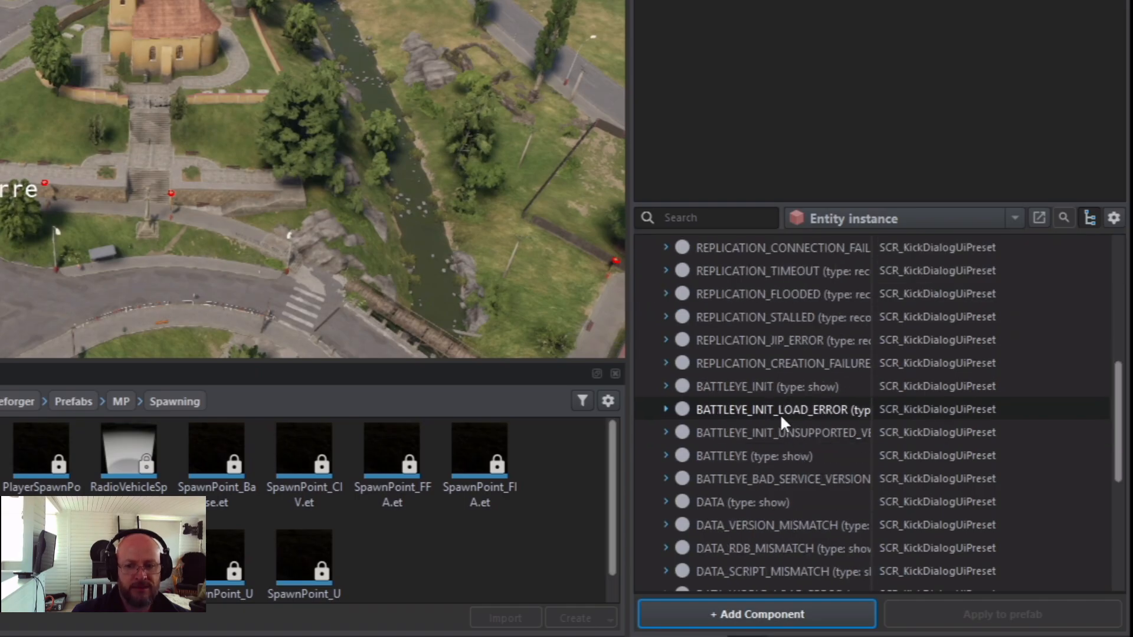
pyautogui.scroll(-3, 791, 425)
pyautogui.scroll(-2, 794, 466)
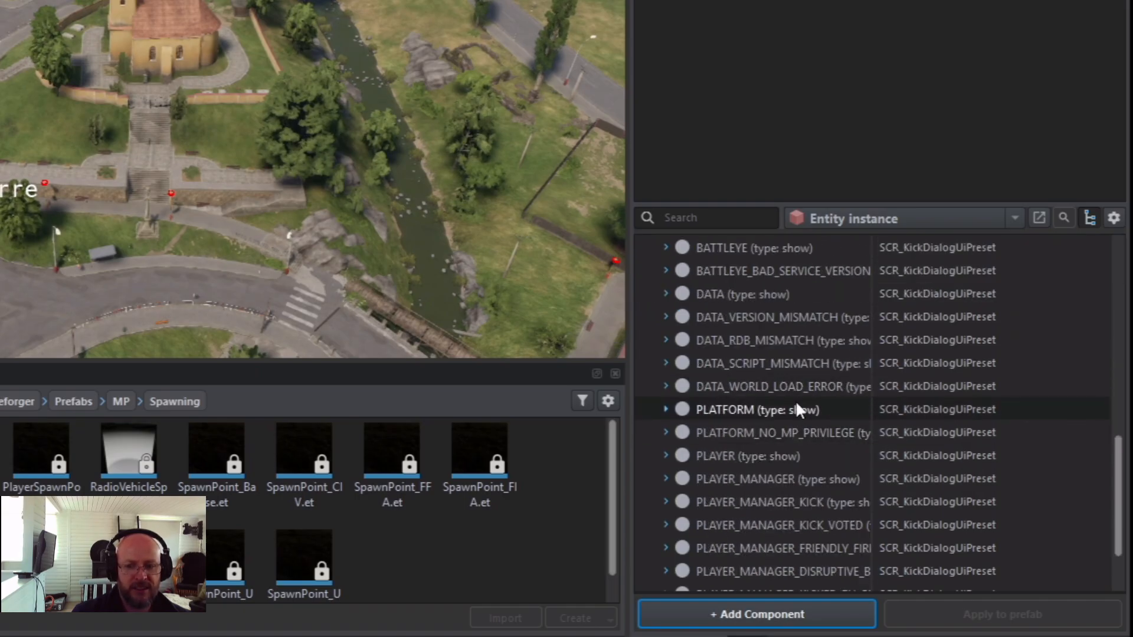
pyautogui.scroll(-2, 798, 414)
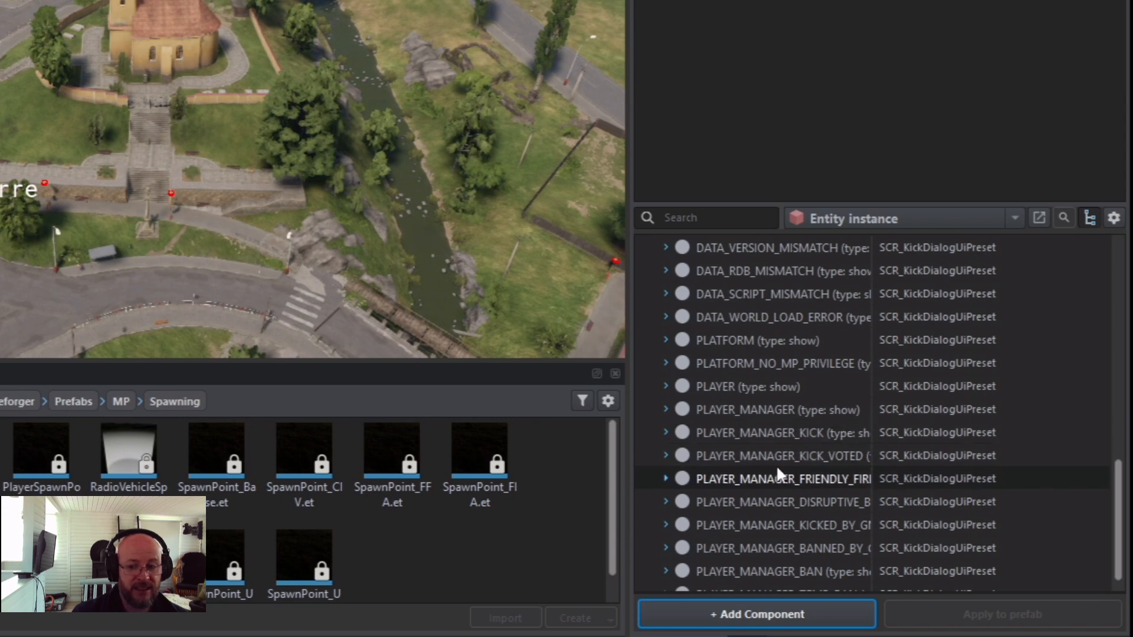
pyautogui.scroll(-1, 767, 455)
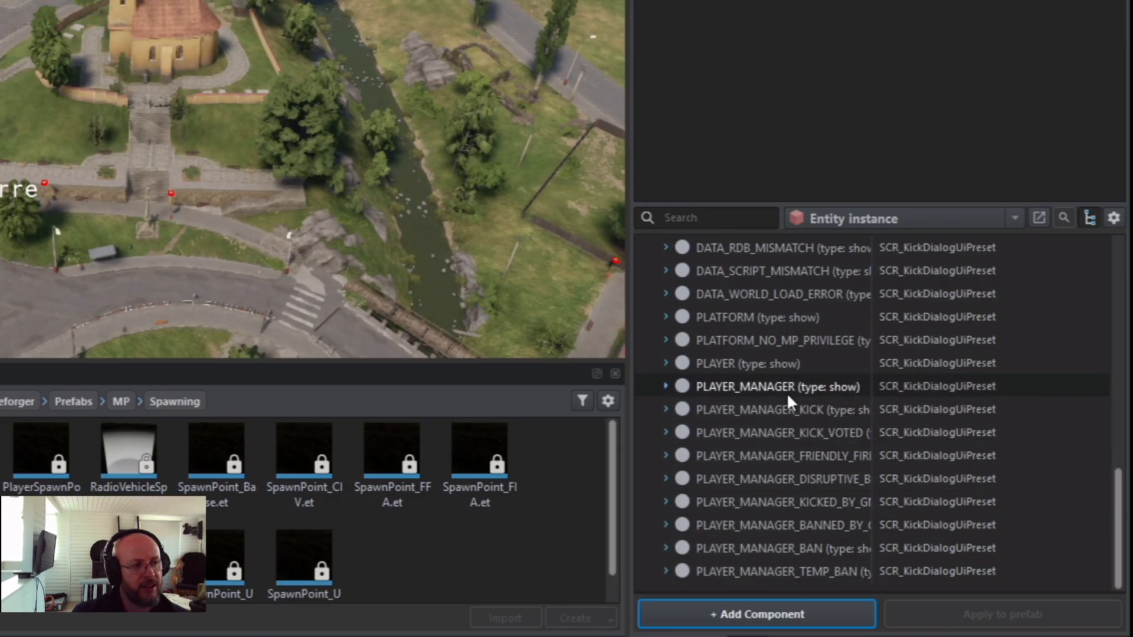
pyautogui.scroll(2, 752, 386)
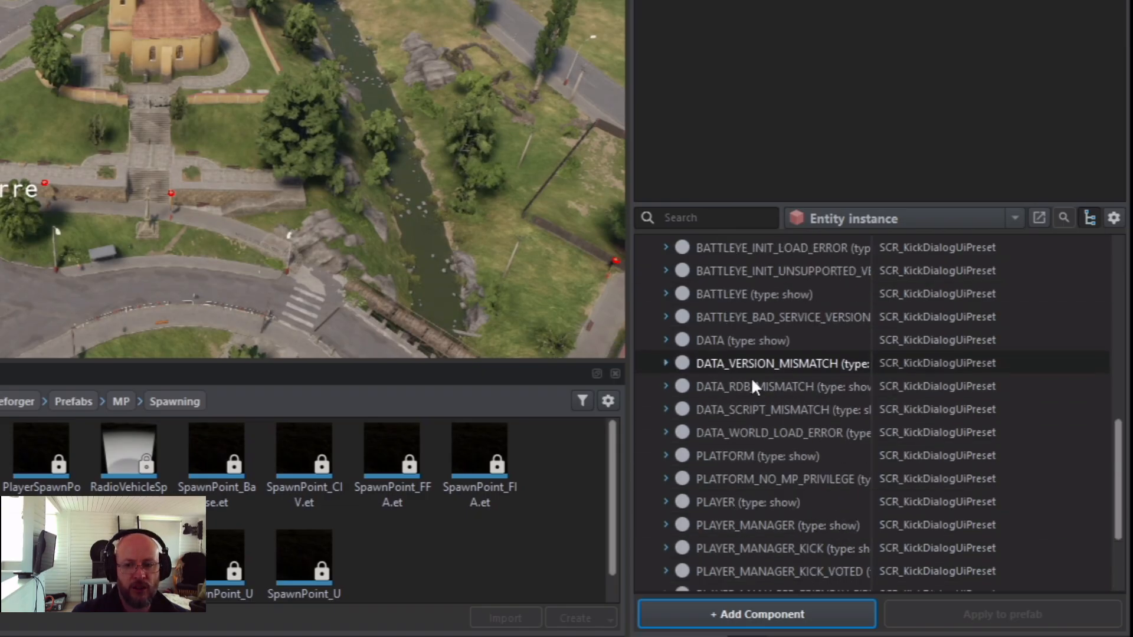
pyautogui.scroll(7, 762, 425)
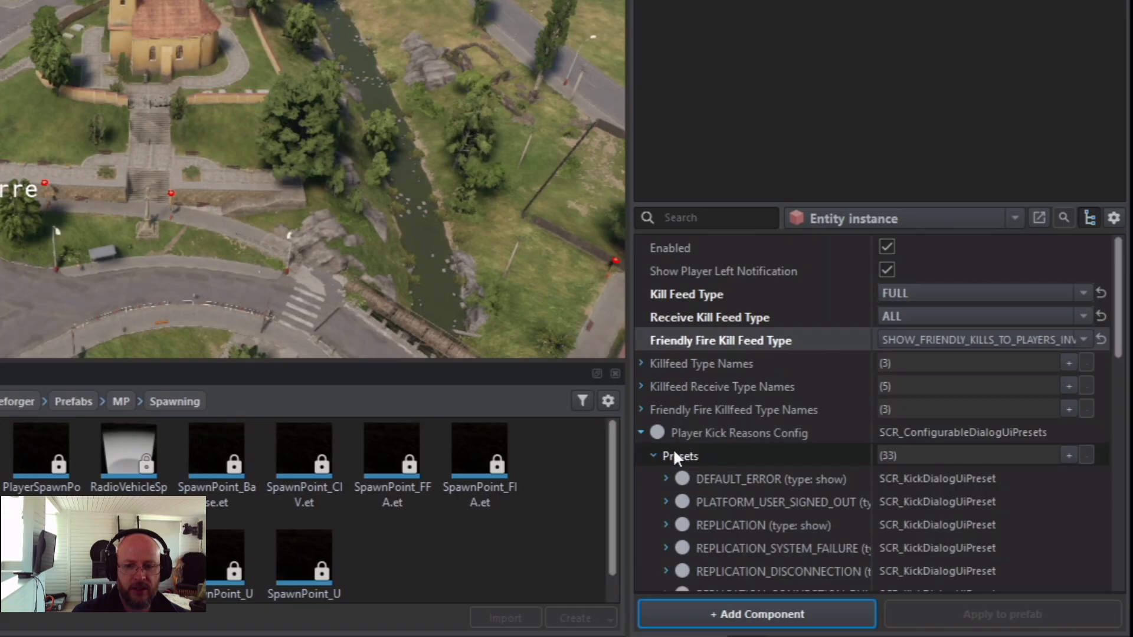
pyautogui.click(642, 435)
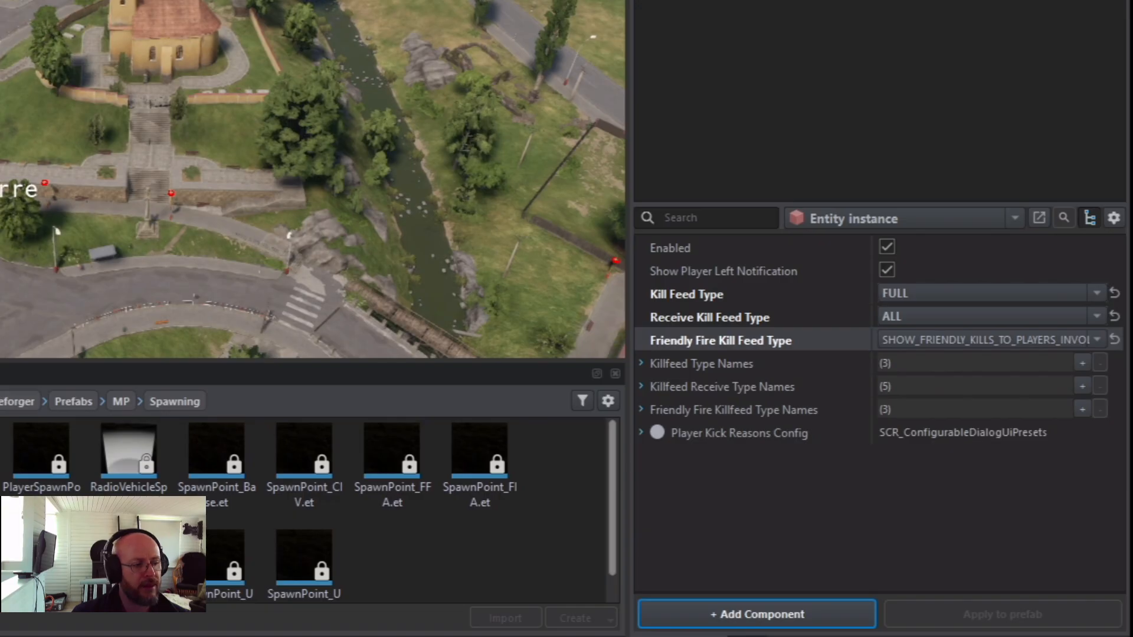
# Save the world and filter the game mode's components for "health" to select SCR_GameModeHealthSettings.
pyautogui.hotkey('ctrl', 's')
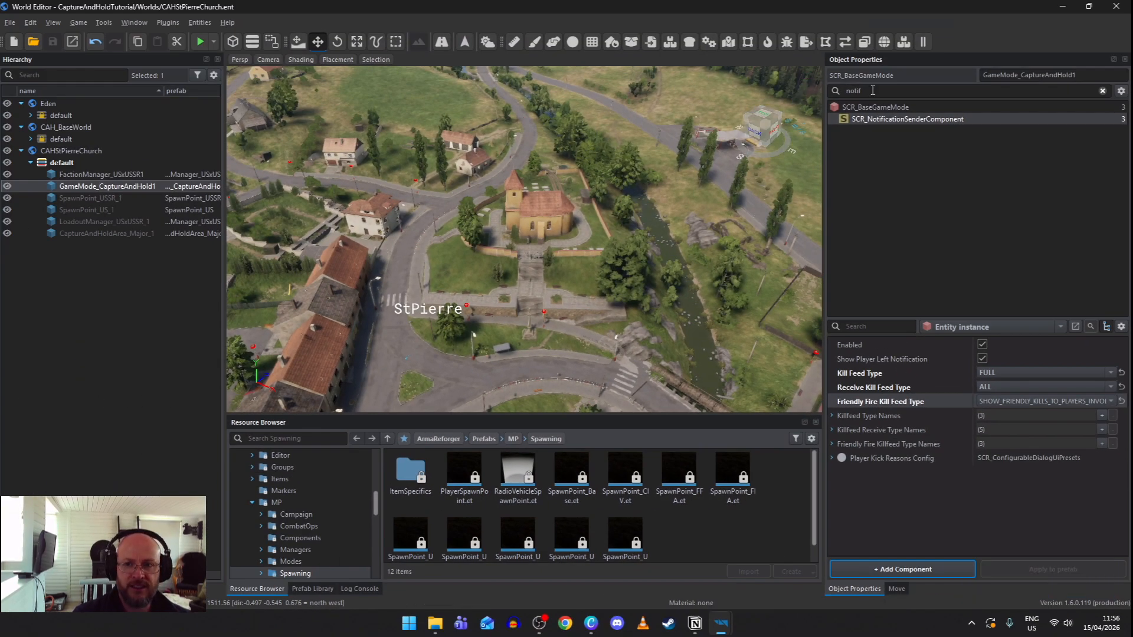
pyautogui.moveTo(873, 91); pyautogui.dragTo(844, 90)
pyautogui.press('BackSpace')
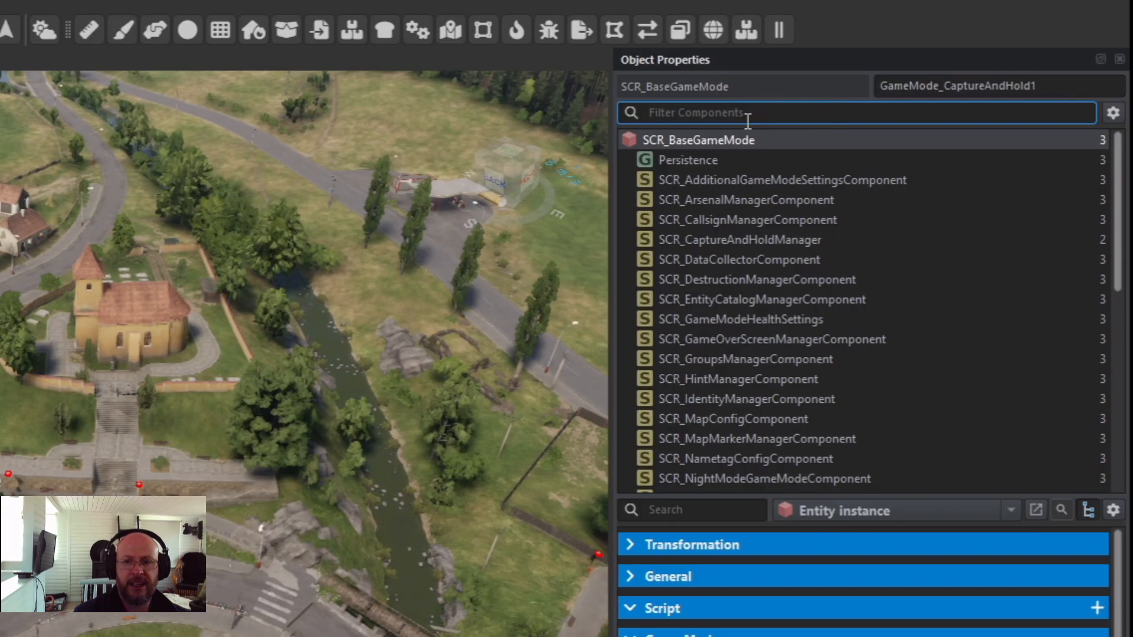
pyautogui.write('health')
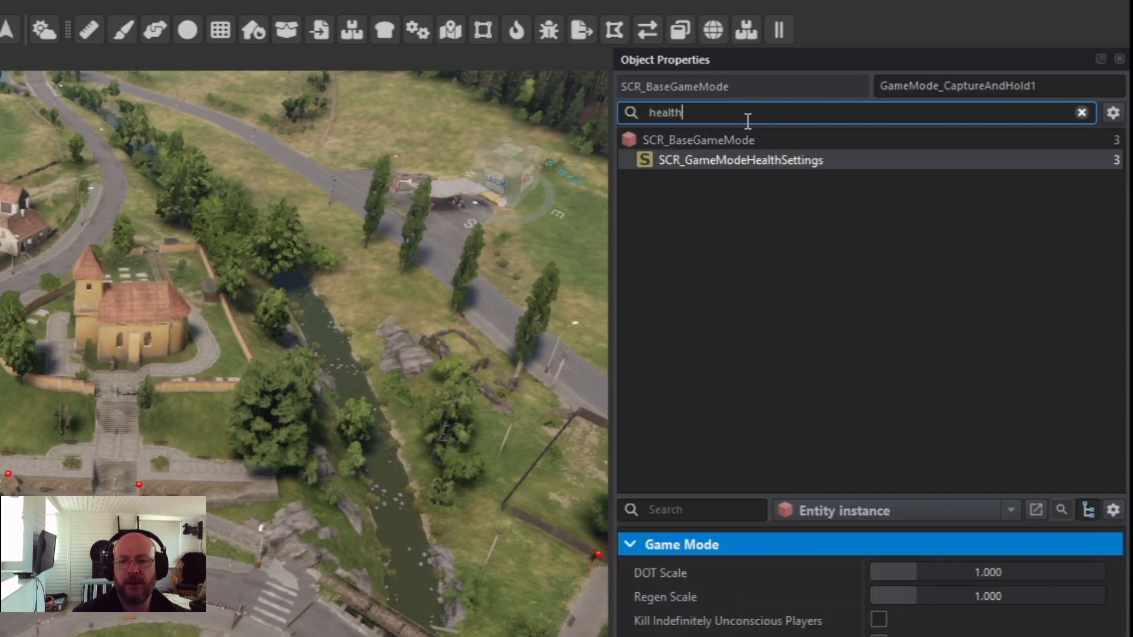
pyautogui.click(794, 158)
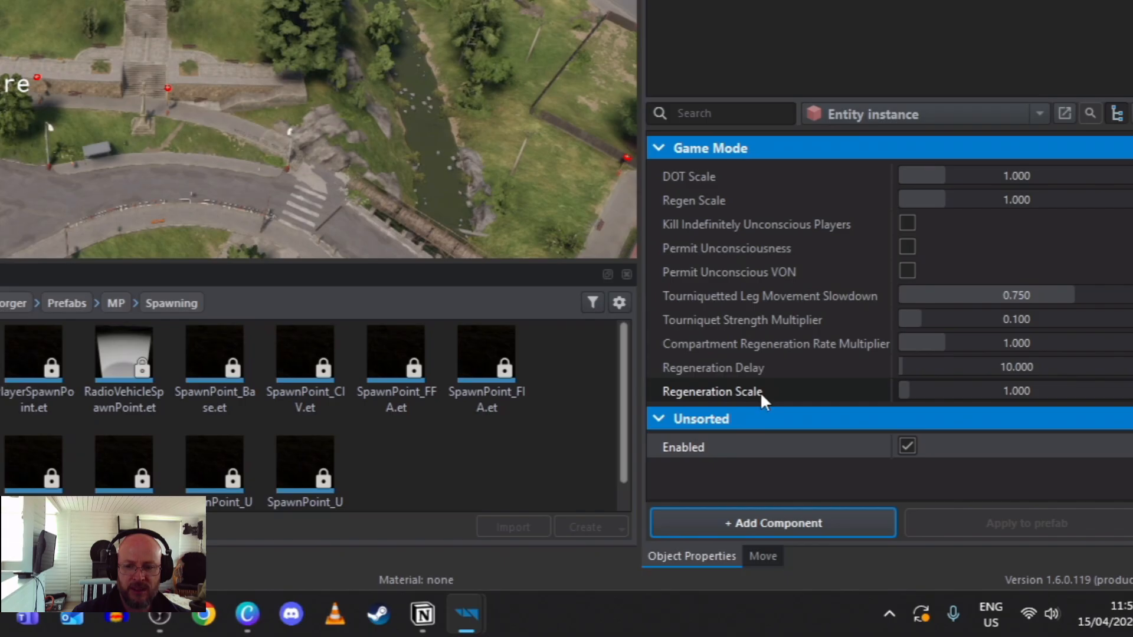
# Review the regeneration settings and enable Permit Unconscious VON and Permit Unconsciousness in the game mode's health settings.
pyautogui.moveTo(762, 393)
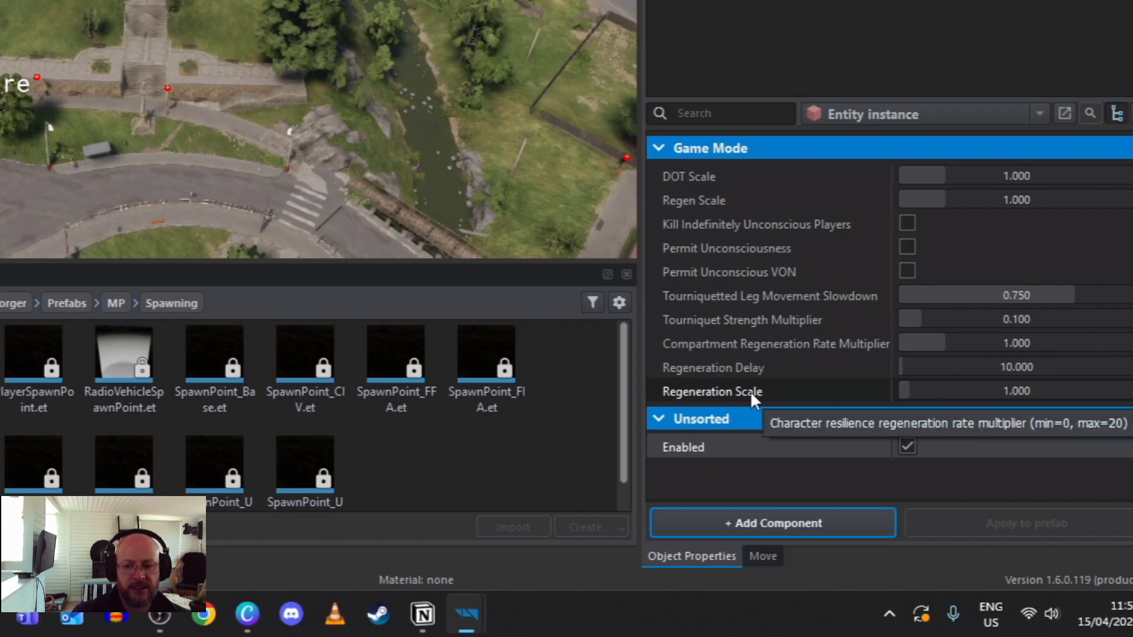
pyautogui.moveTo(746, 369)
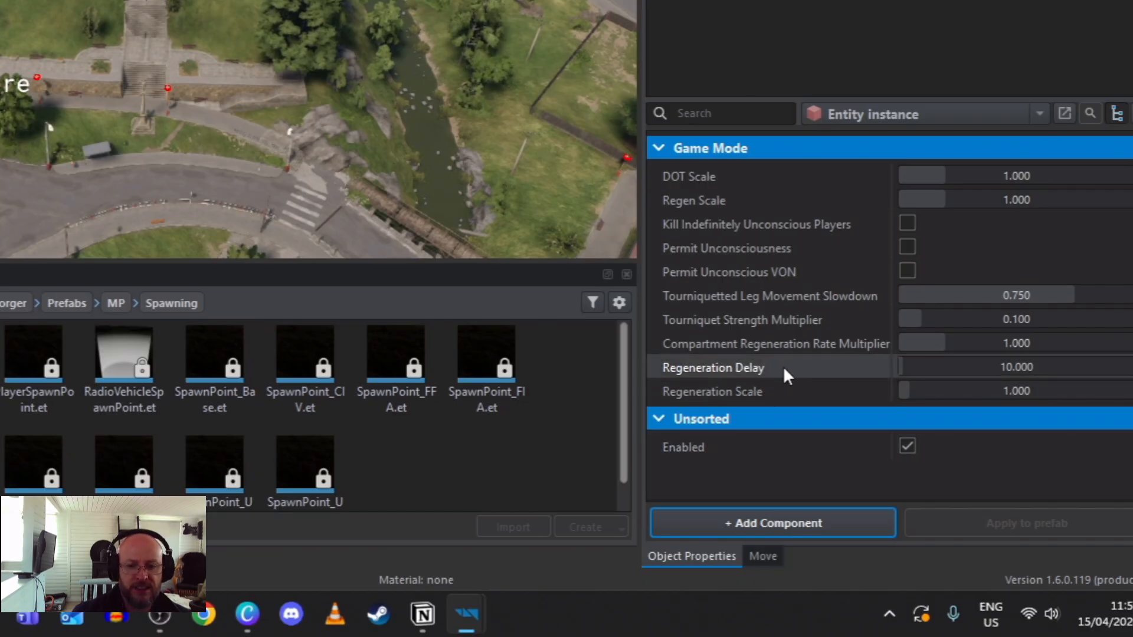
pyautogui.moveTo(784, 366)
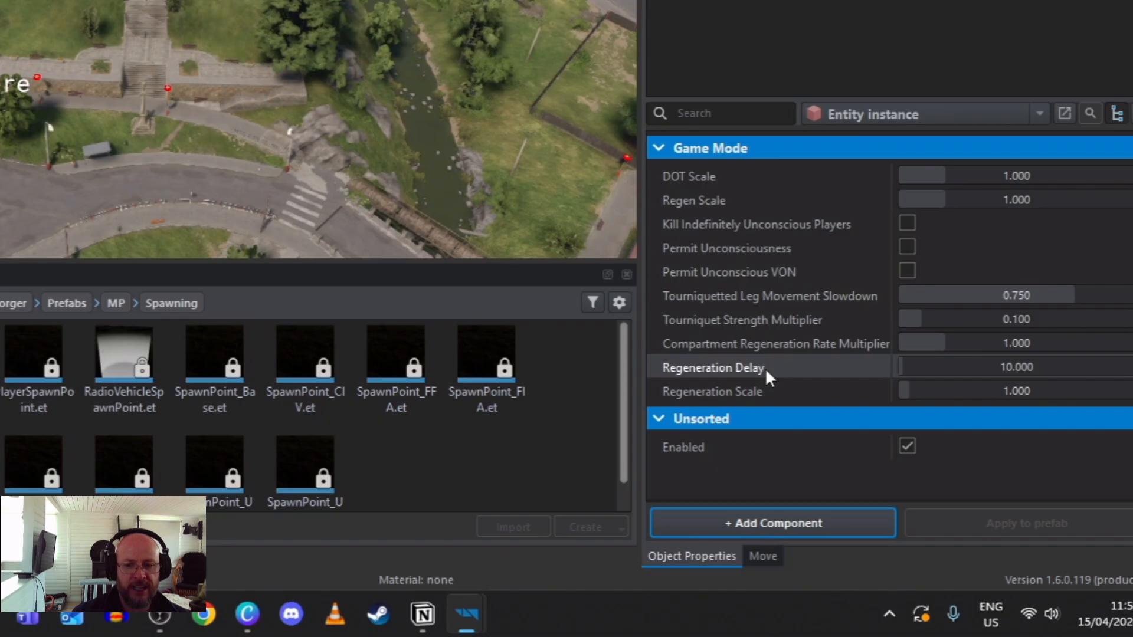
pyautogui.moveTo(765, 367)
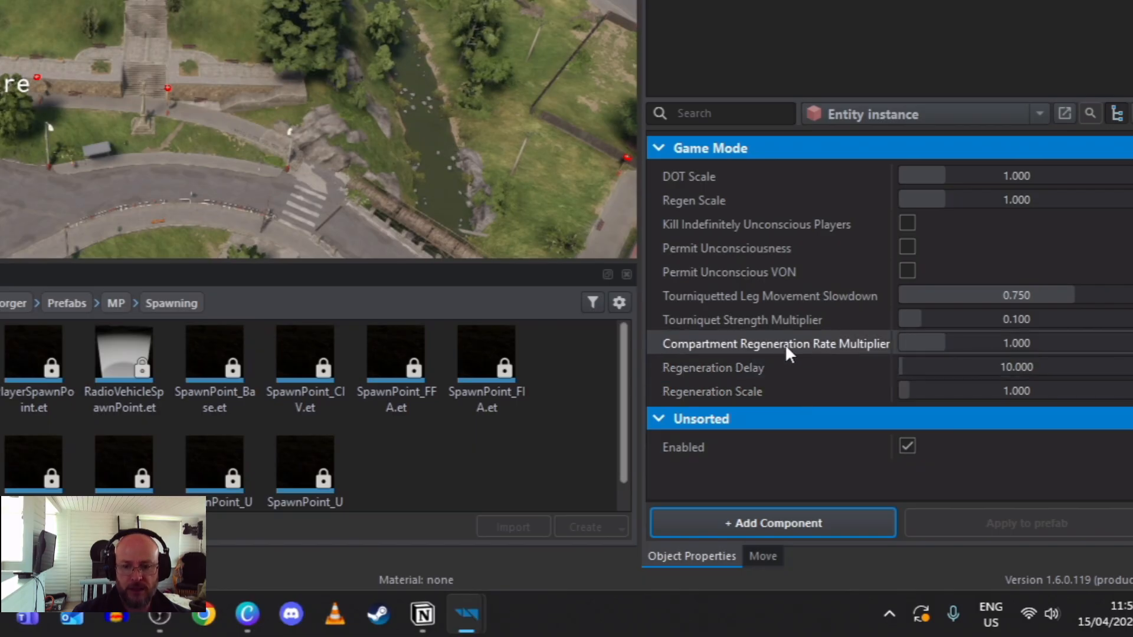
pyautogui.moveTo(785, 345)
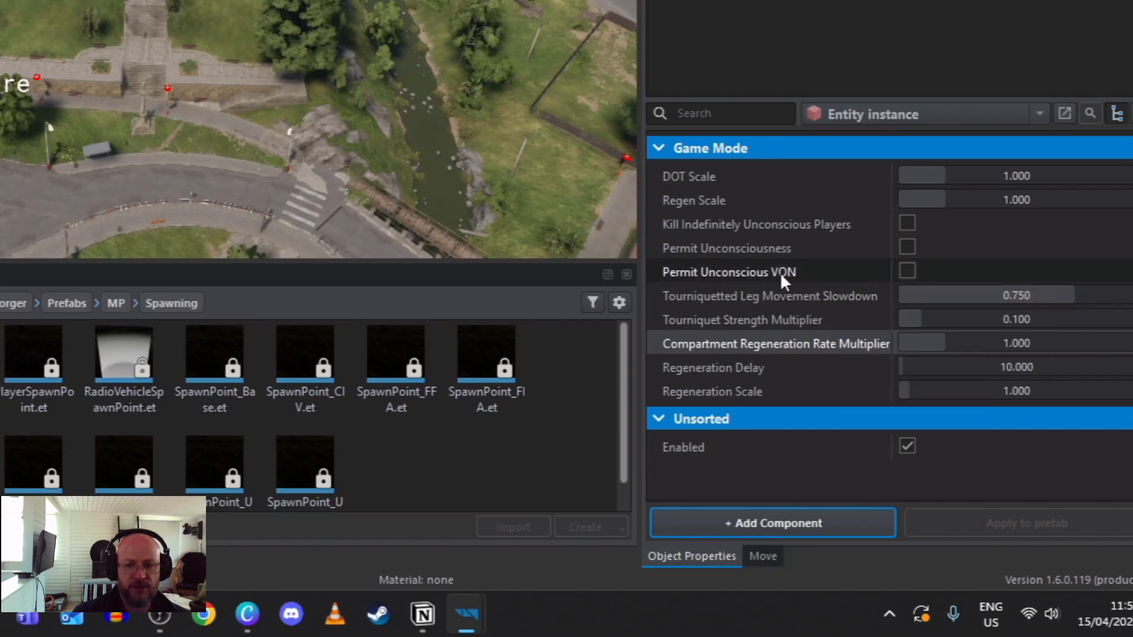
pyautogui.moveTo(797, 274)
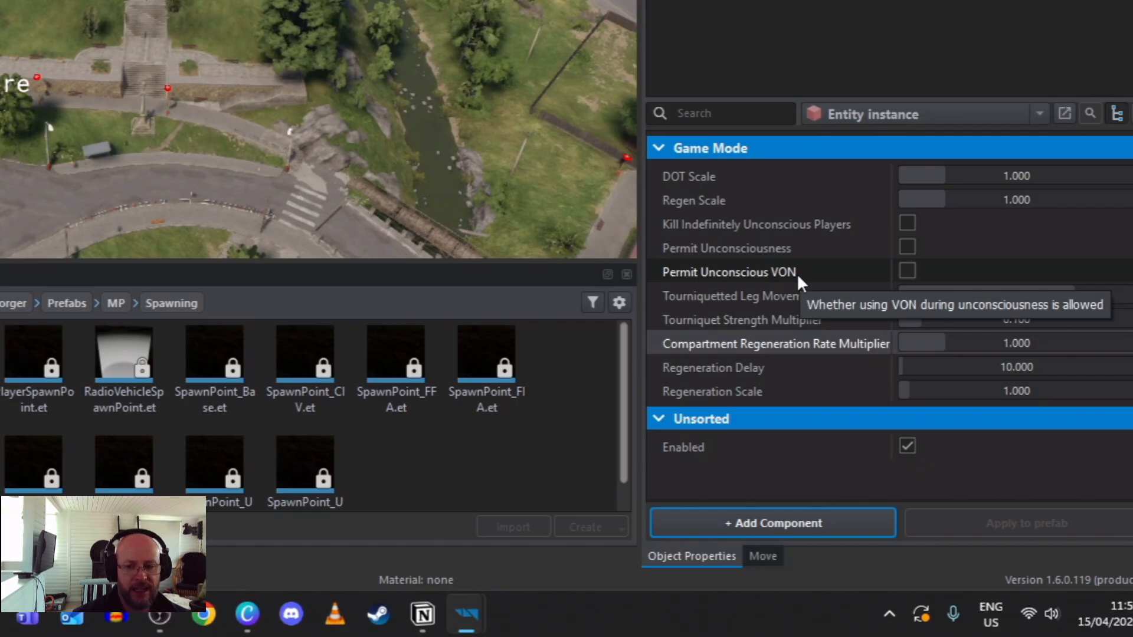
pyautogui.click(907, 270)
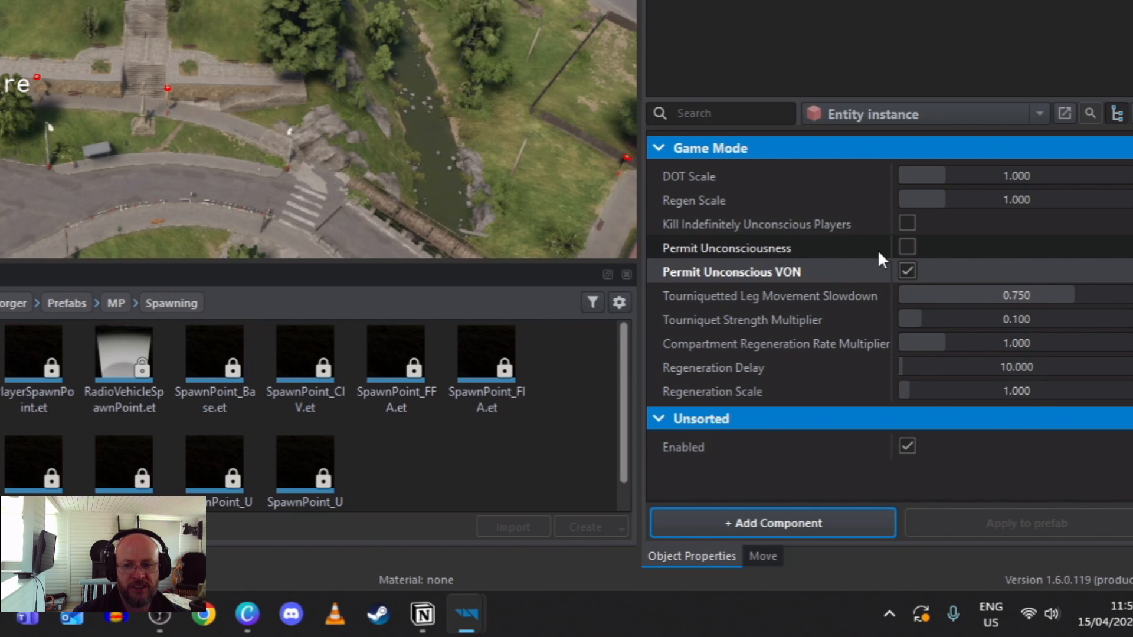
pyautogui.click(909, 247)
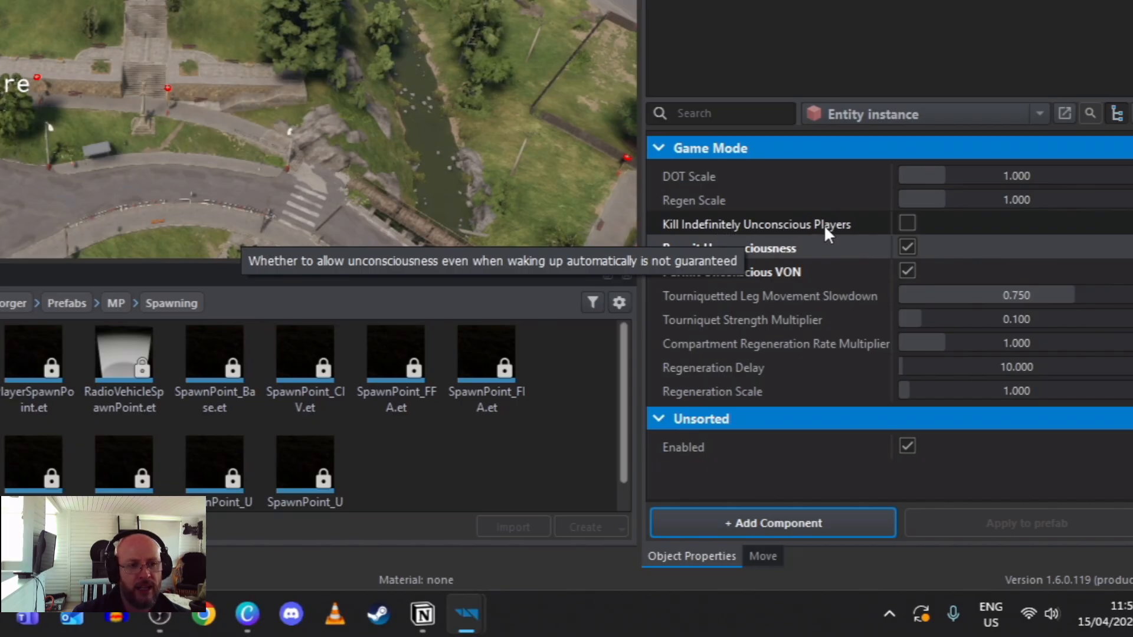
# Leave Kill Indefinitely Unconscious Players disabled in the game mode's health settings and save the world.
pyautogui.click(907, 224)
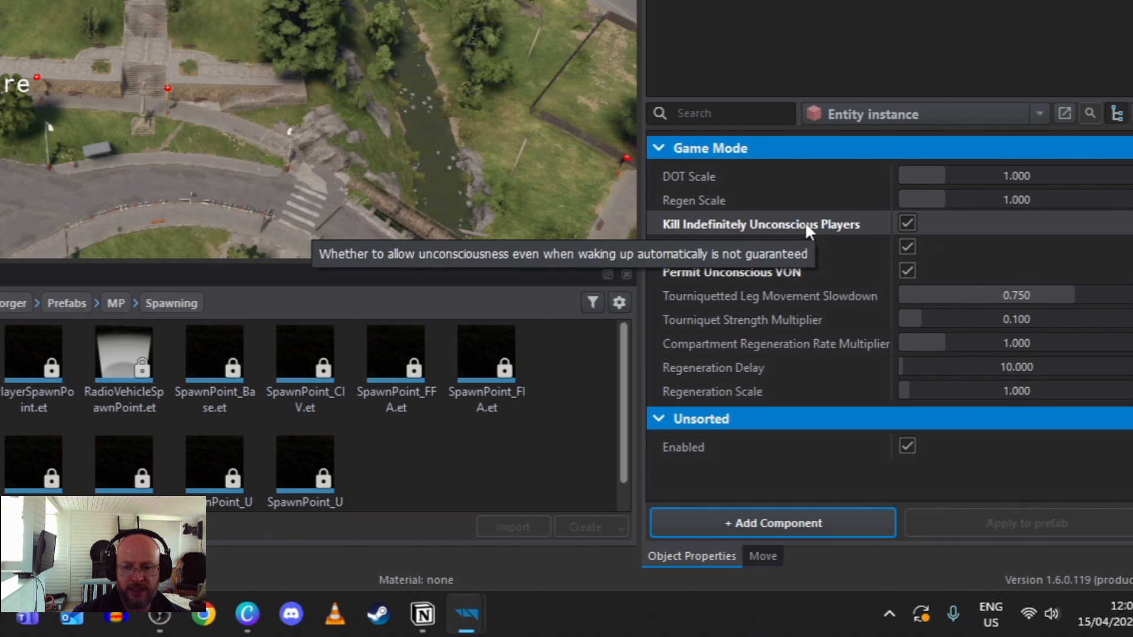
pyautogui.click(907, 224)
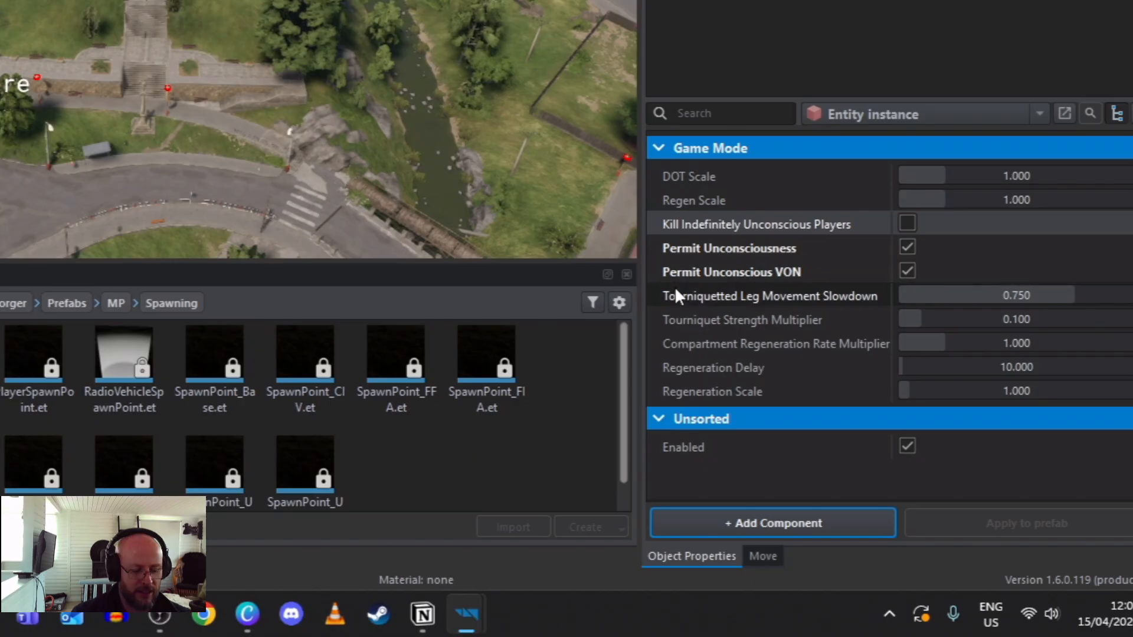
pyautogui.hotkey('ctrl', 's')
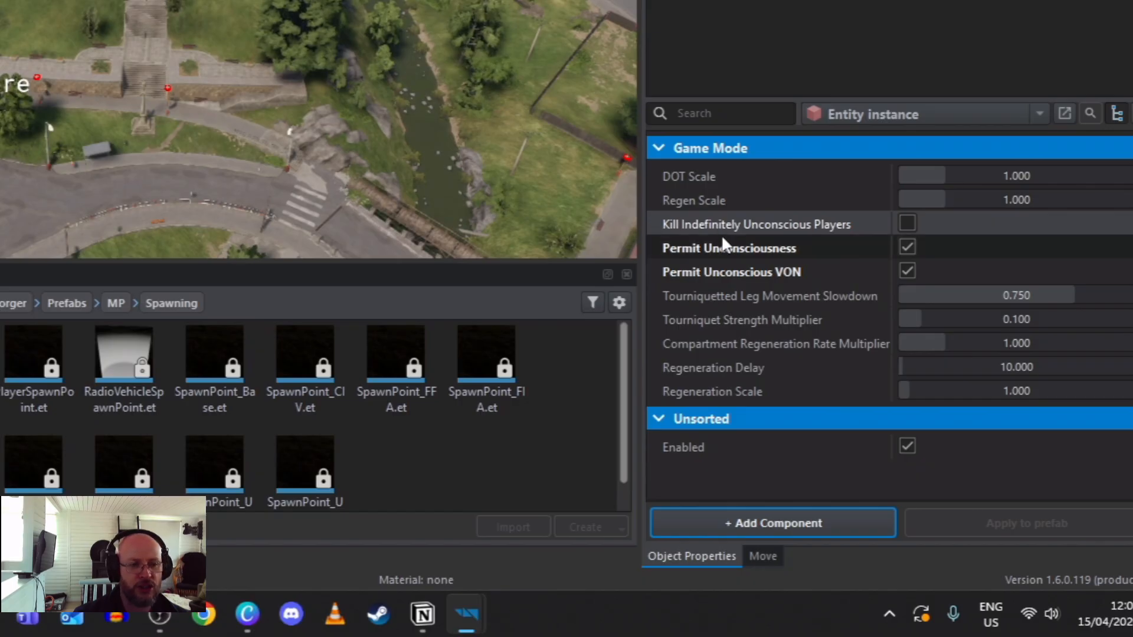
pyautogui.moveTo(721, 235)
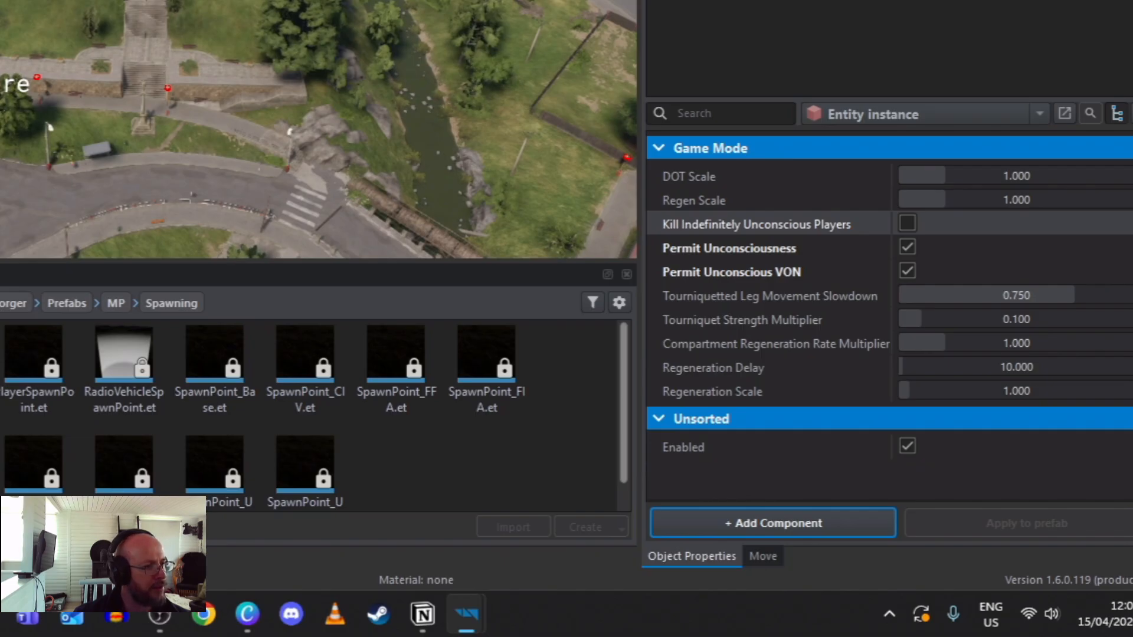
# Review the available spawn point prefabs in the Prefabs > MP > Spawning folder.
pyautogui.moveTo(319, 130); pyautogui.dragTo(311, 159, button='right')
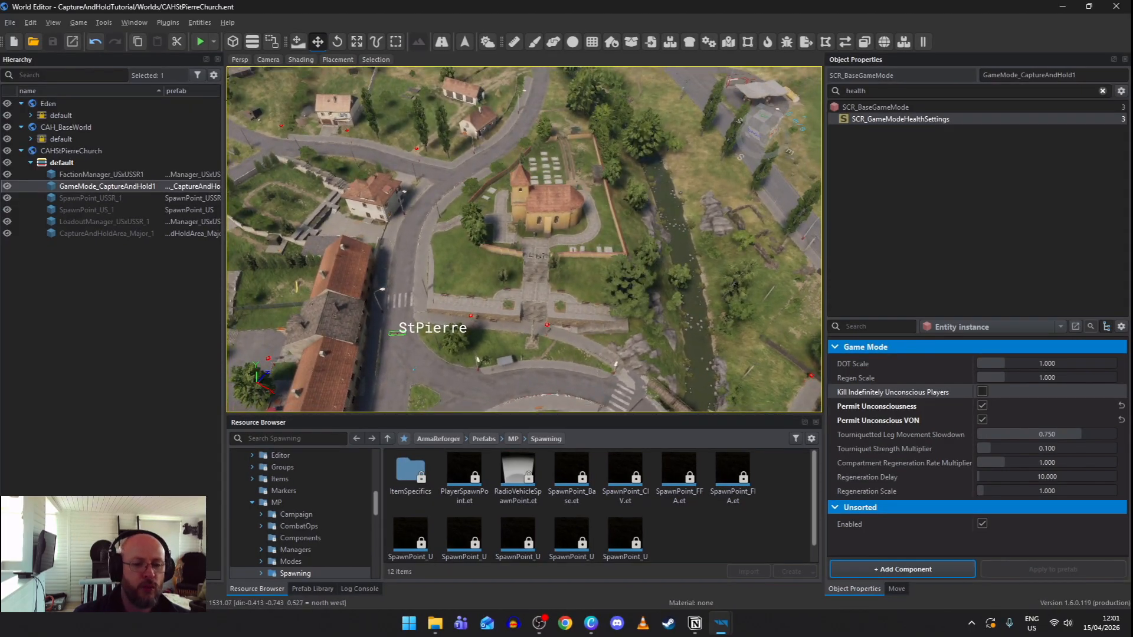
pyautogui.moveTo(524, 167); pyautogui.dragTo(531, 164, button='right')
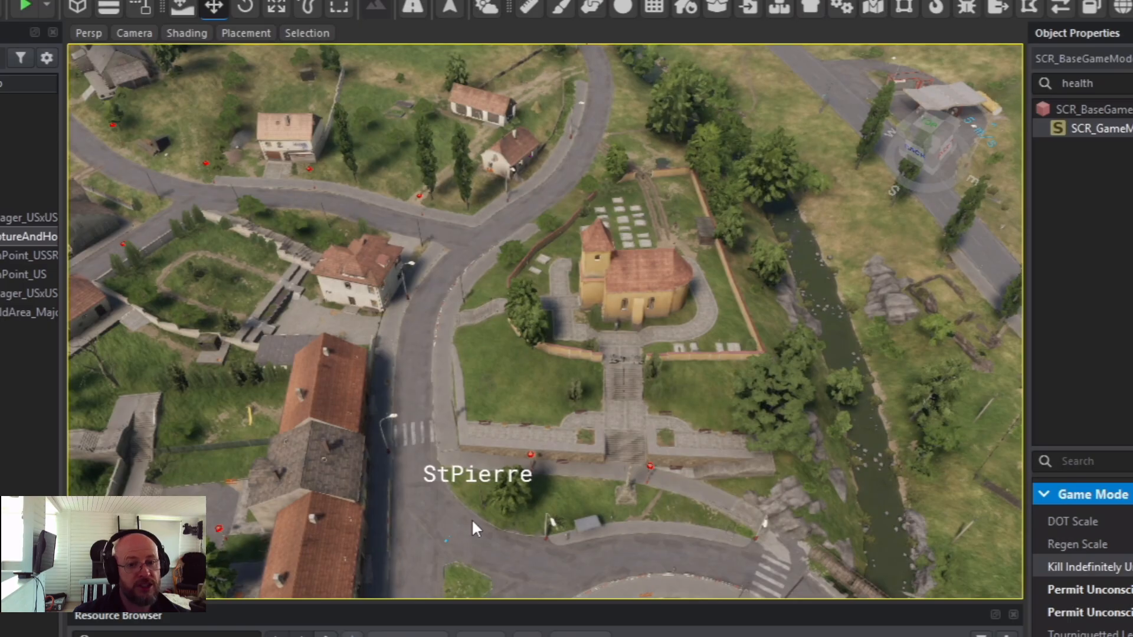
pyautogui.moveTo(480, 505); pyautogui.dragTo(467, 512, button='right')
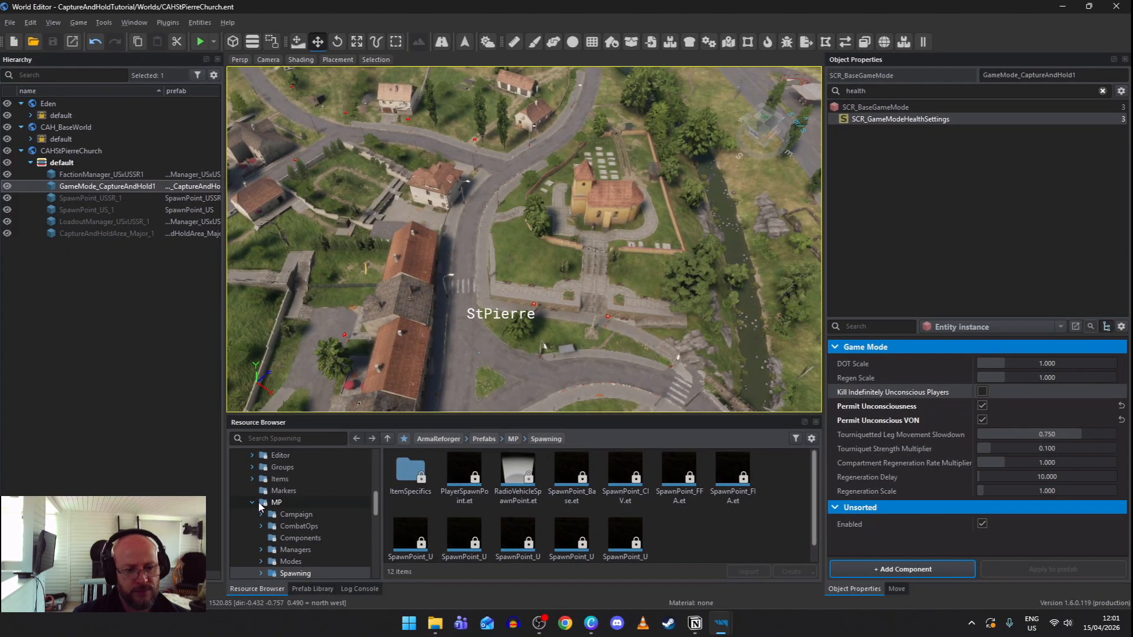
pyautogui.doubleClick(262, 505)
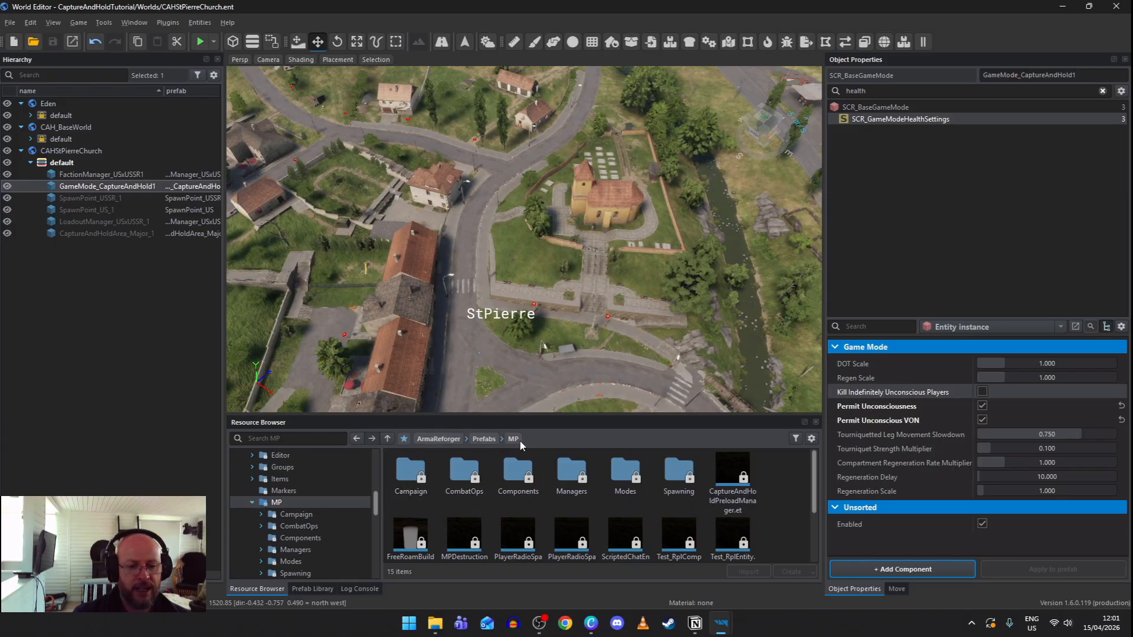
pyautogui.doubleClick(678, 472)
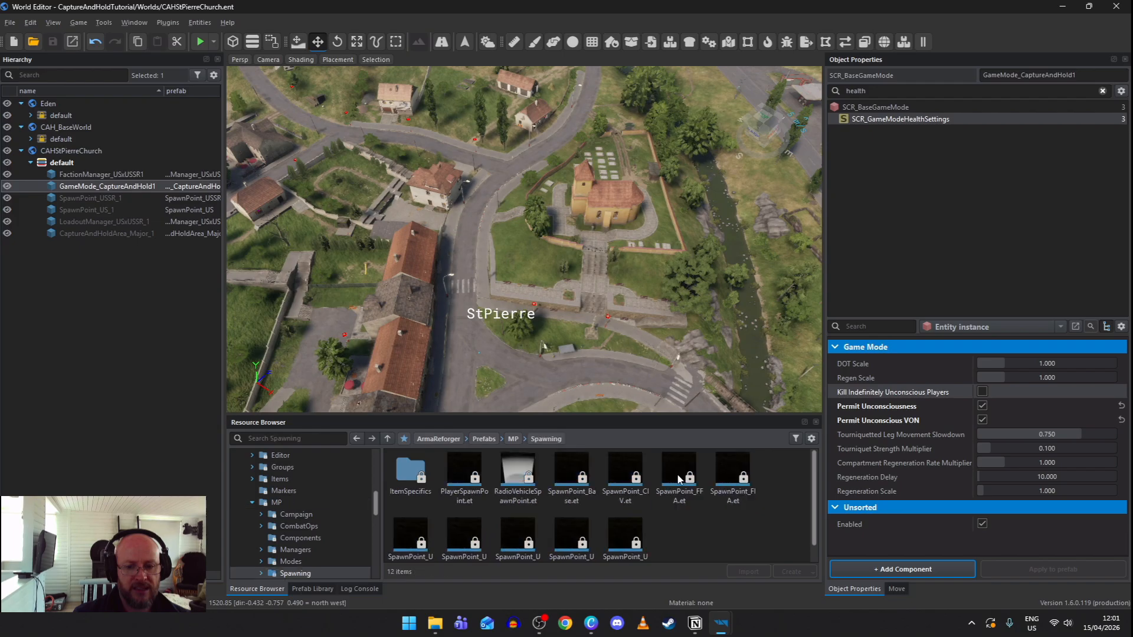
pyautogui.scroll(-1, 721, 516)
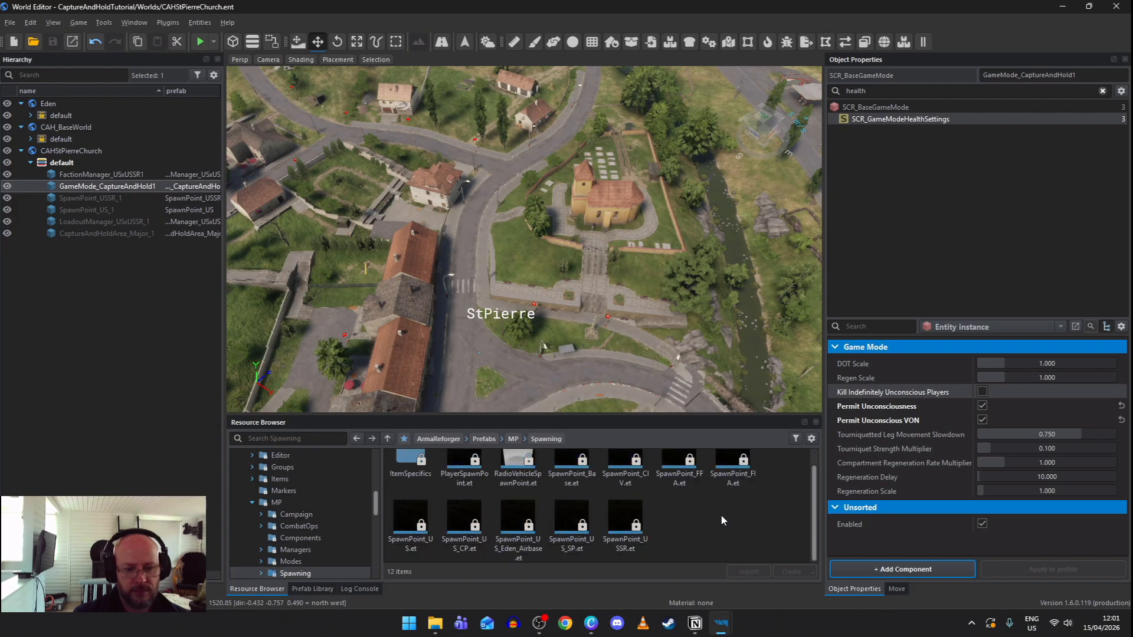
pyautogui.scroll(1, 725, 516)
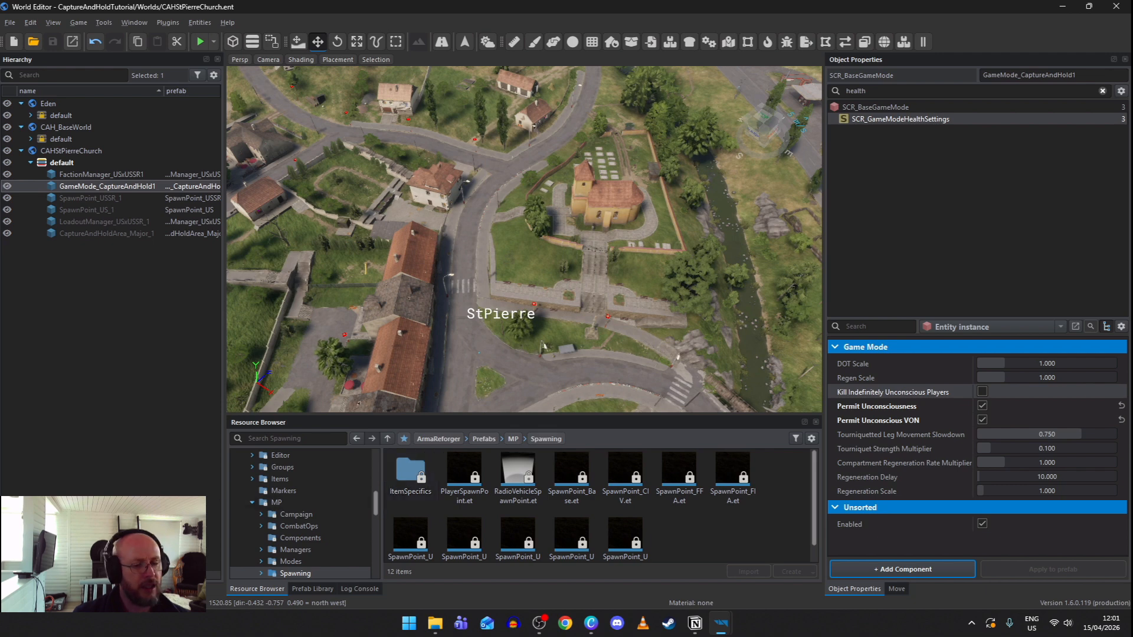
# Browse the CaptureAndHold mode prefabs under MP > Modes, check the Areas folder and open the SpawnAreas folder.
pyautogui.click(513, 439)
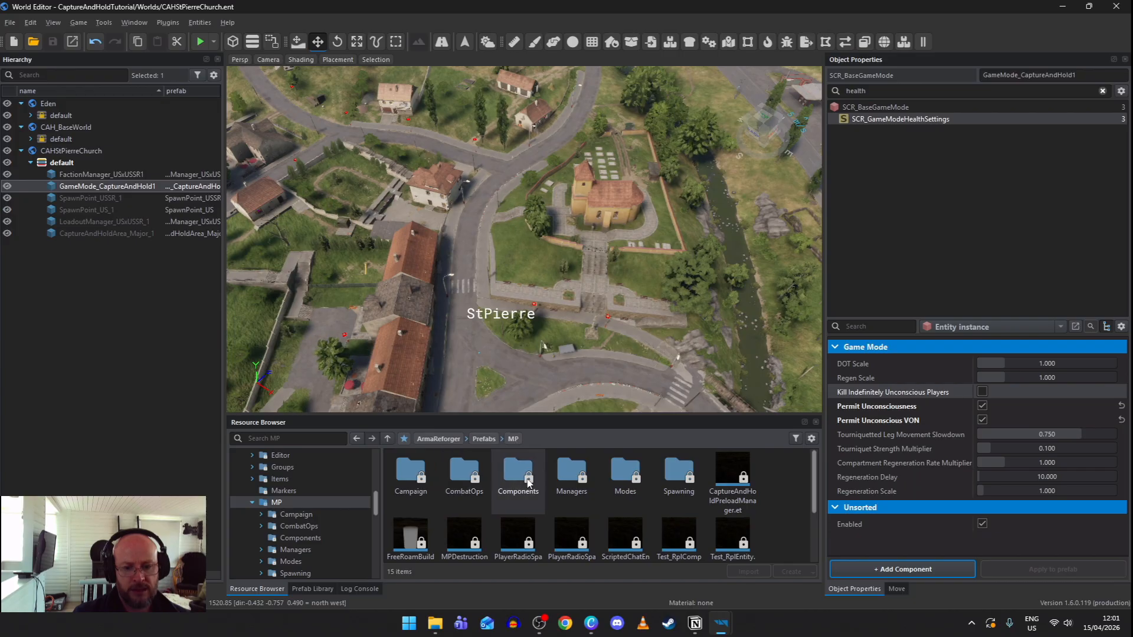
pyautogui.doubleClick(627, 479)
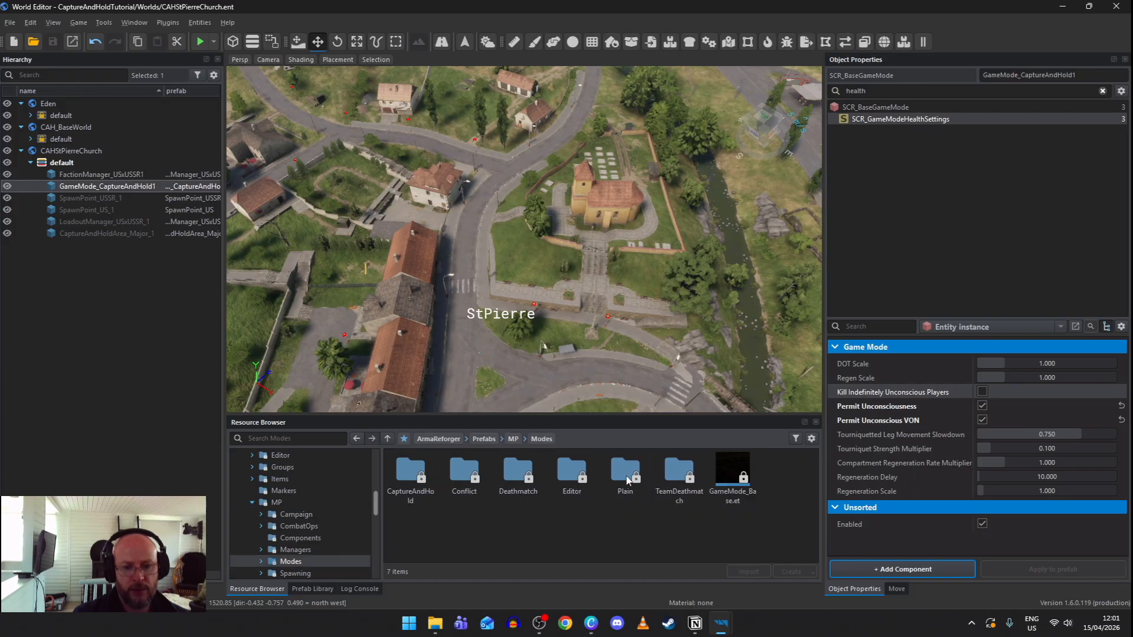
pyautogui.doubleClick(421, 476)
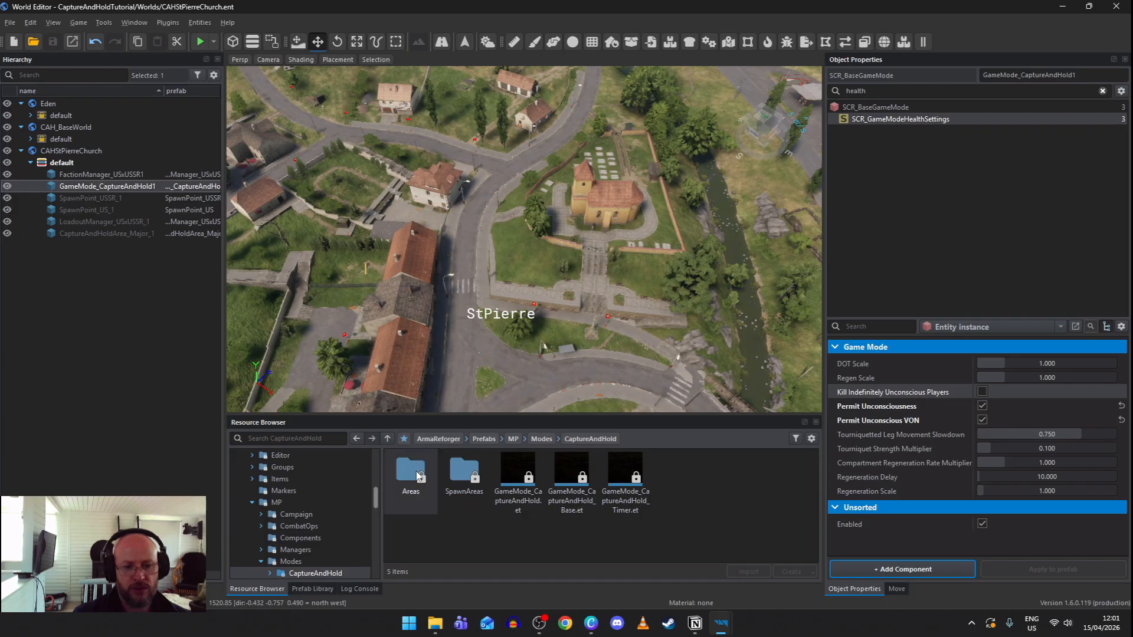
pyautogui.doubleClick(418, 476)
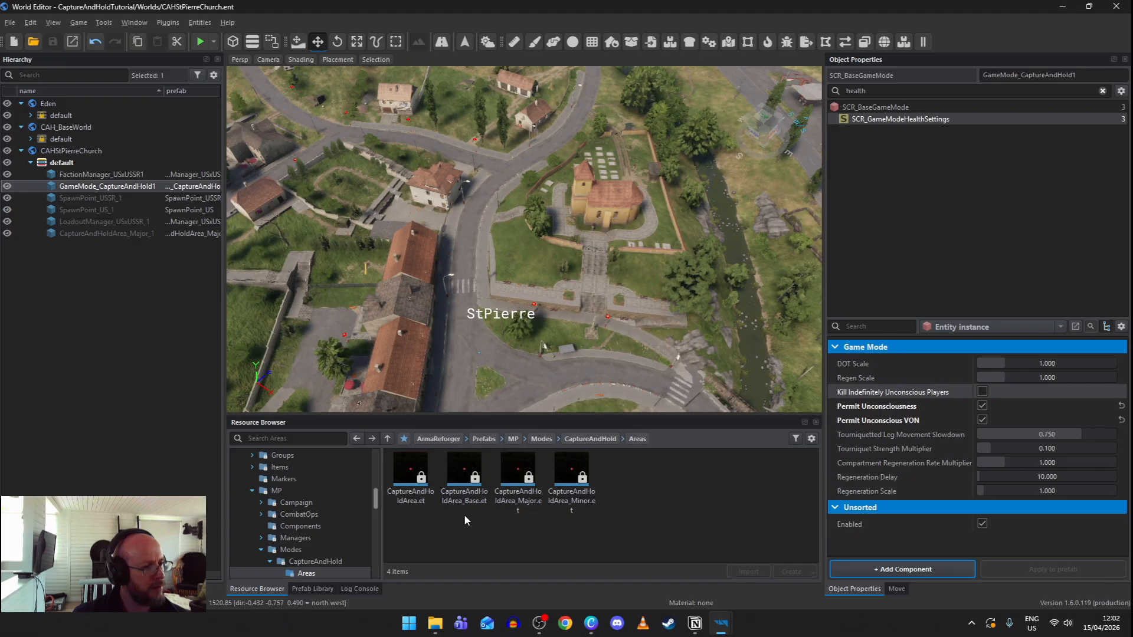
pyautogui.click(590, 439)
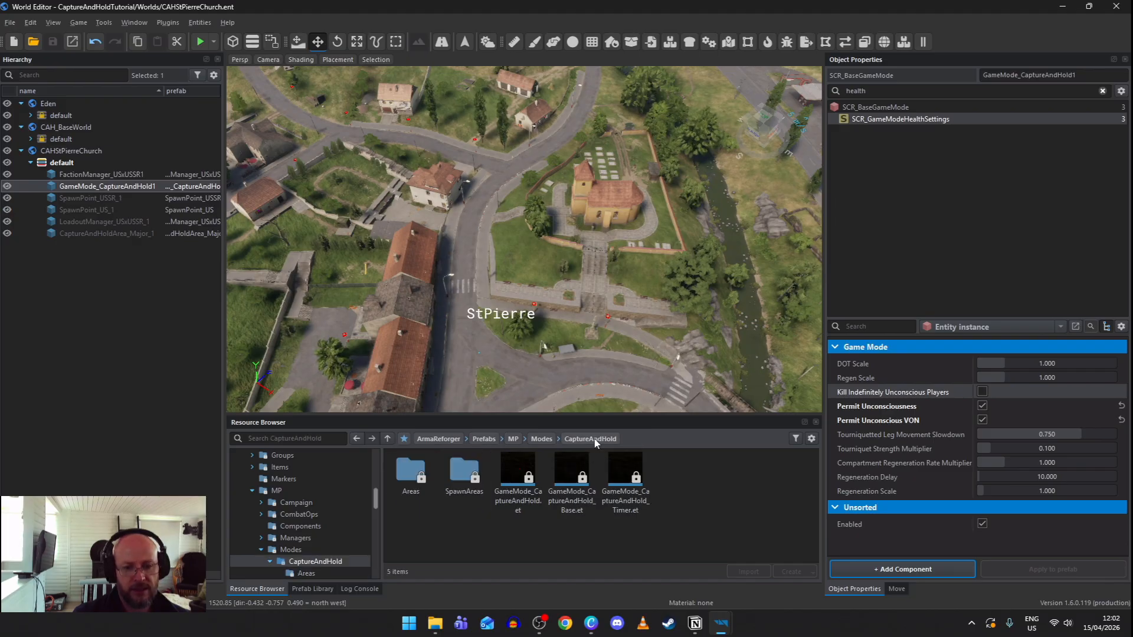
pyautogui.doubleClick(465, 470)
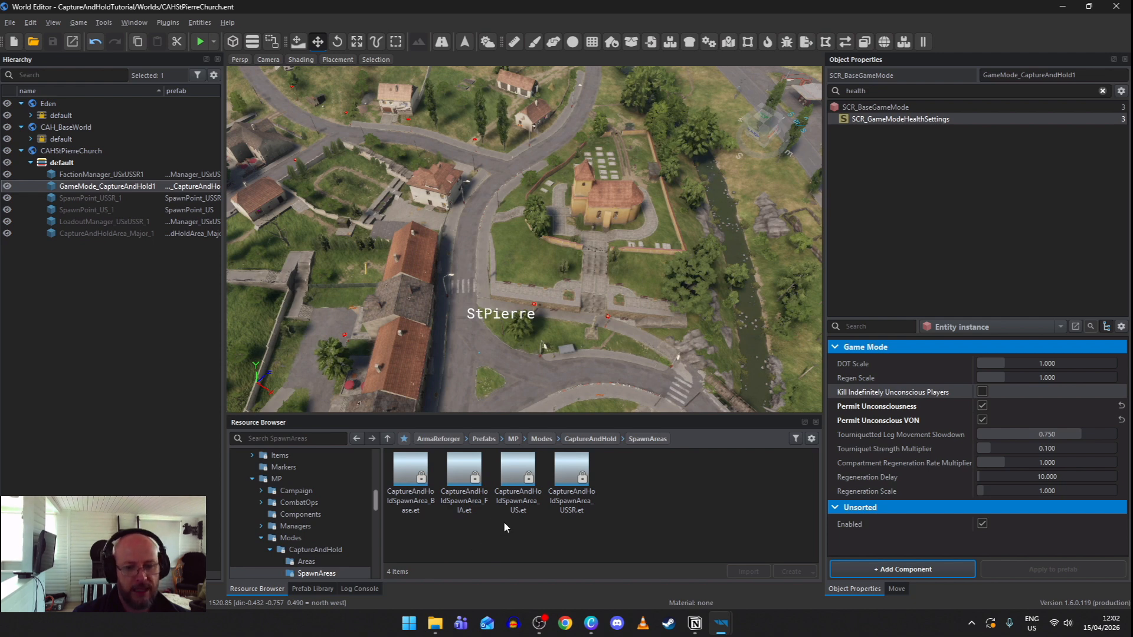
# Place the CaptureAndHoldSpawnArea_US prefab in the world at the US spawn point on the road near StPierre.
pyautogui.click(520, 476)
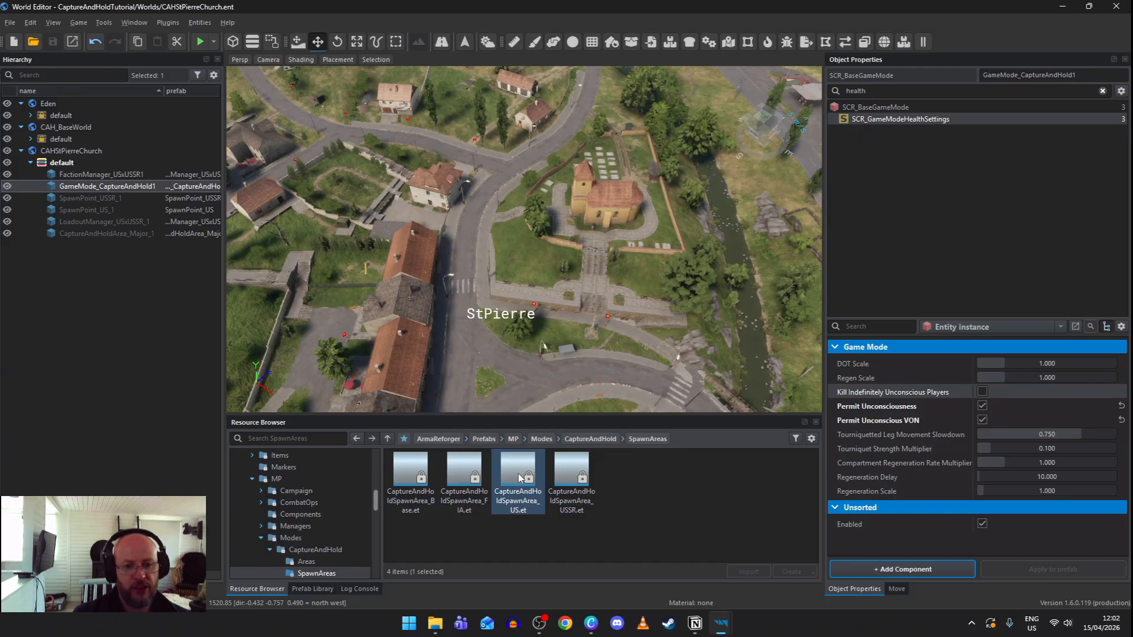
pyautogui.click(96, 210)
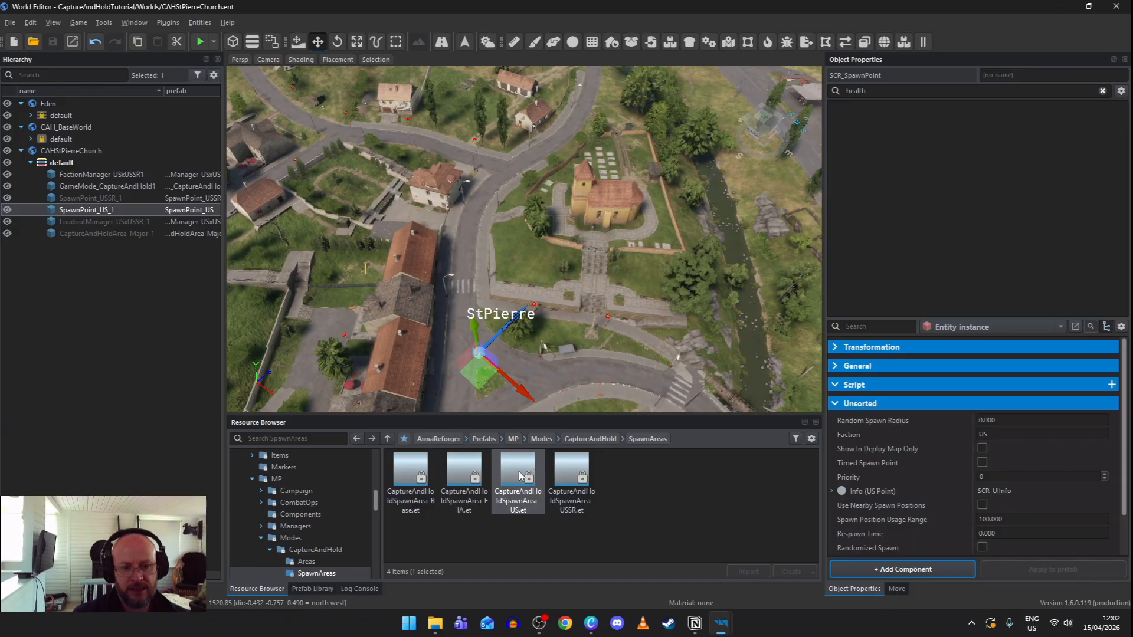
pyautogui.moveTo(520, 476); pyautogui.dragTo(482, 370)
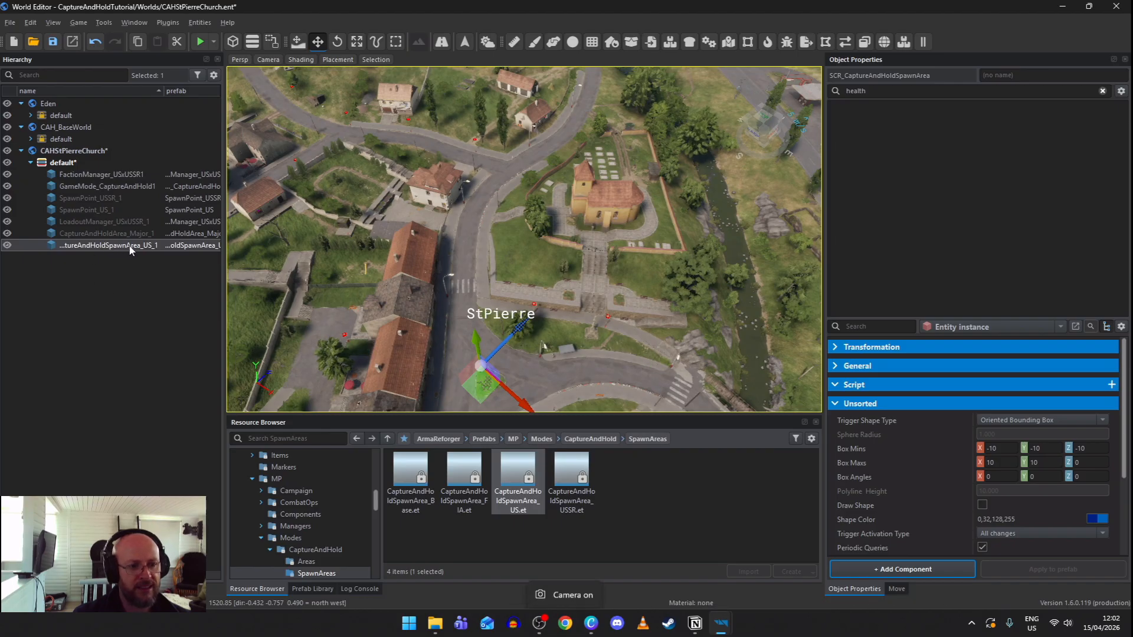
# Enable Draw Shape on the US spawn area and set its trigger shape to Sphere with a radius of about 39.9.
pyautogui.click(982, 506)
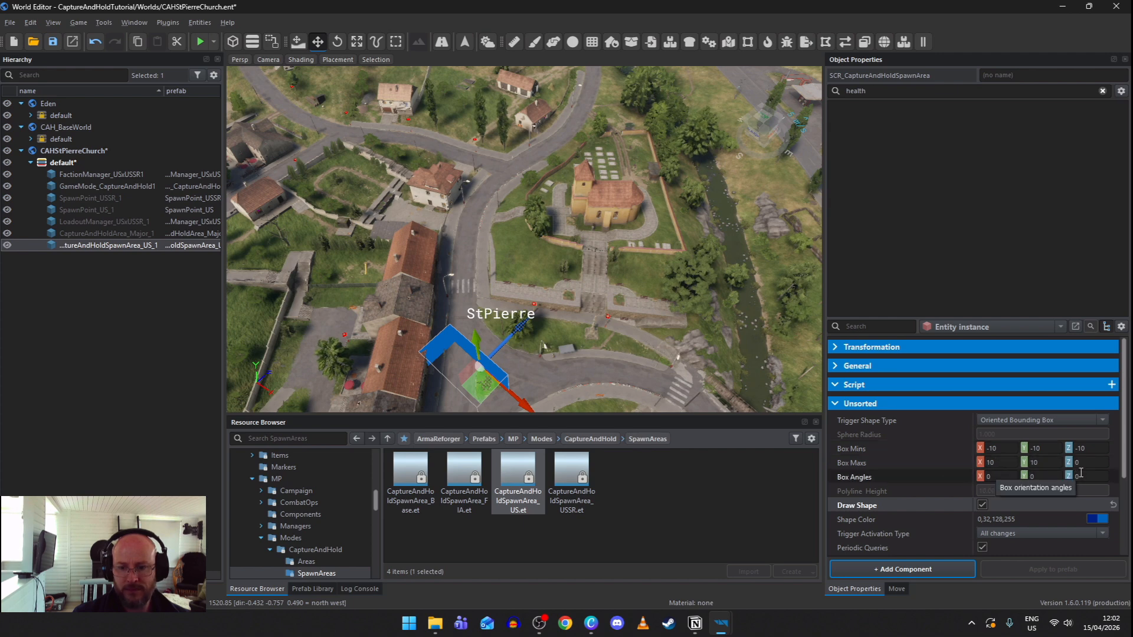
pyautogui.click(1103, 419)
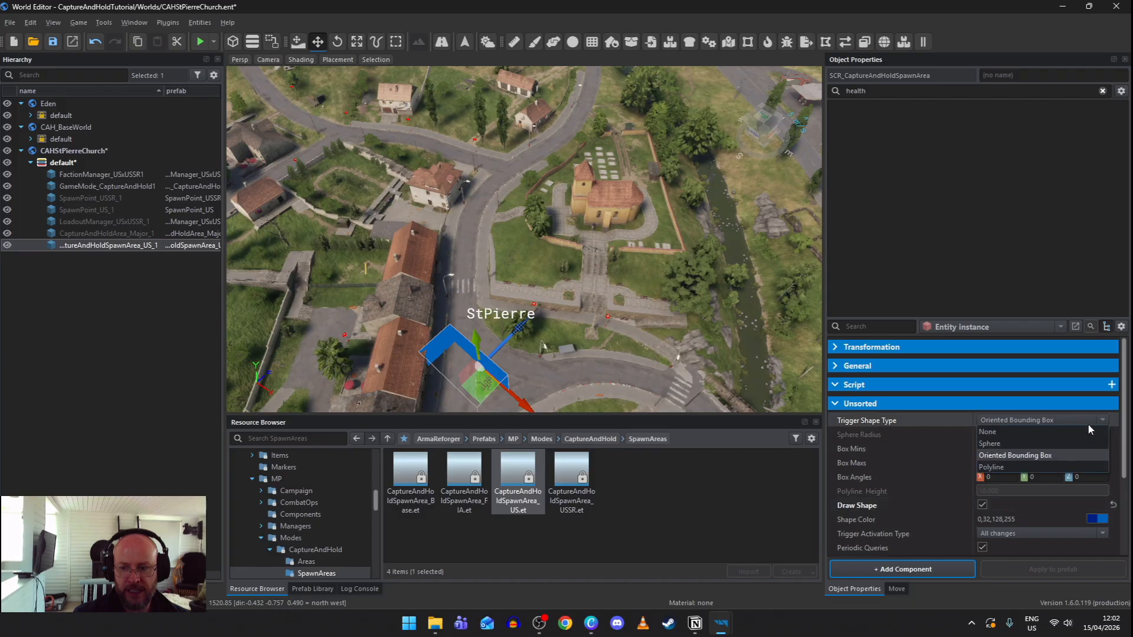
pyautogui.click(1028, 444)
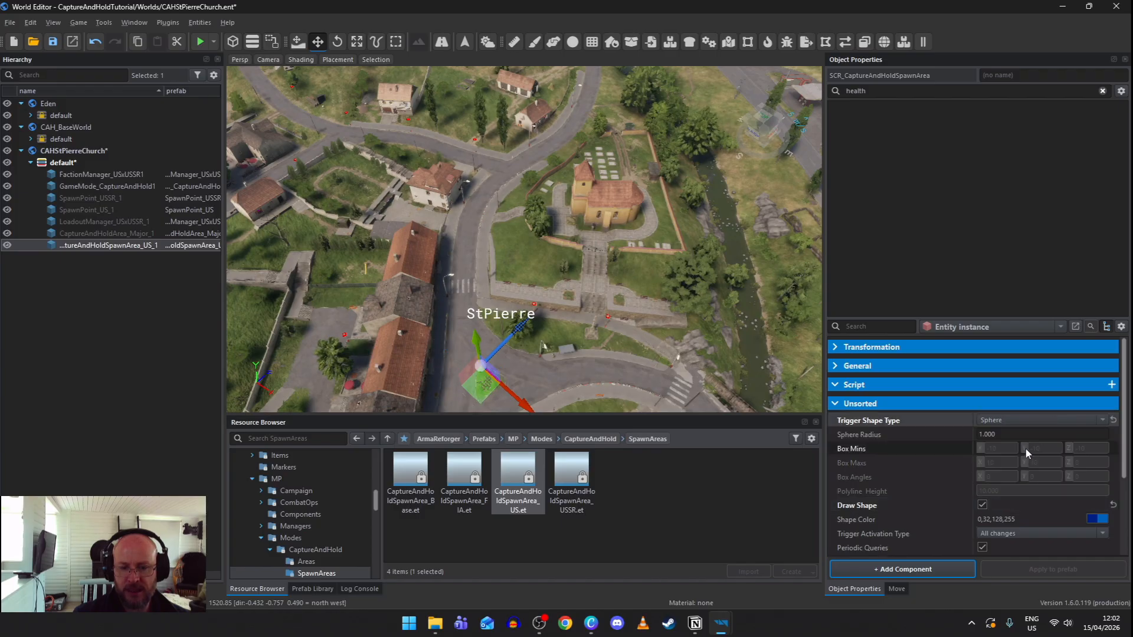
pyautogui.moveTo(1003, 434); pyautogui.dragTo(45, 434)
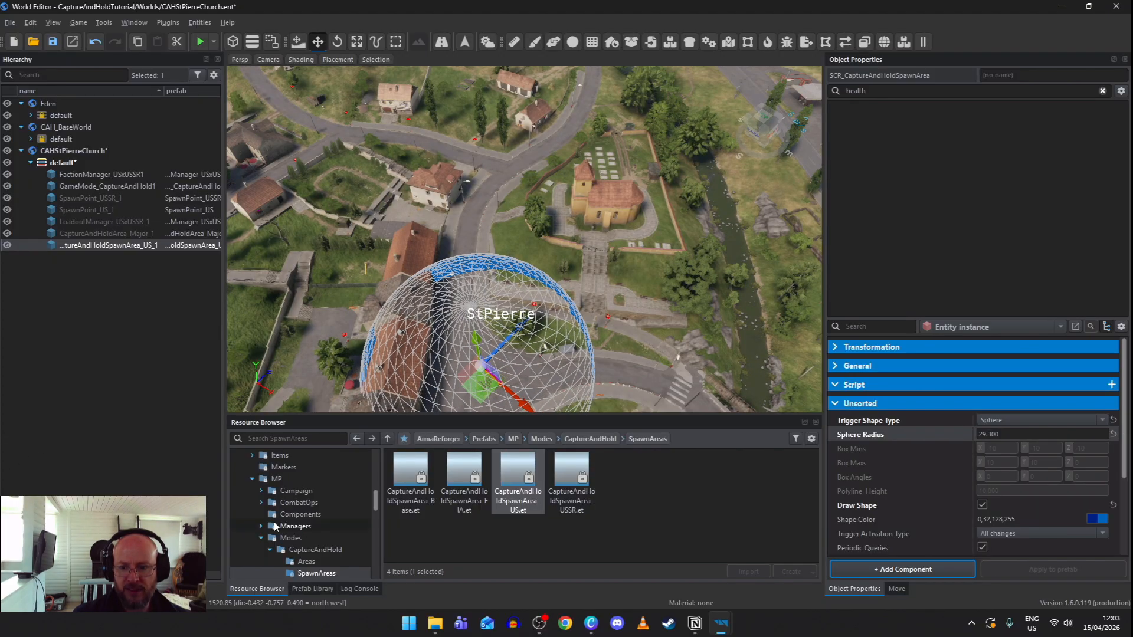
pyautogui.moveTo(1008, 435); pyautogui.dragTo(1073, 435)
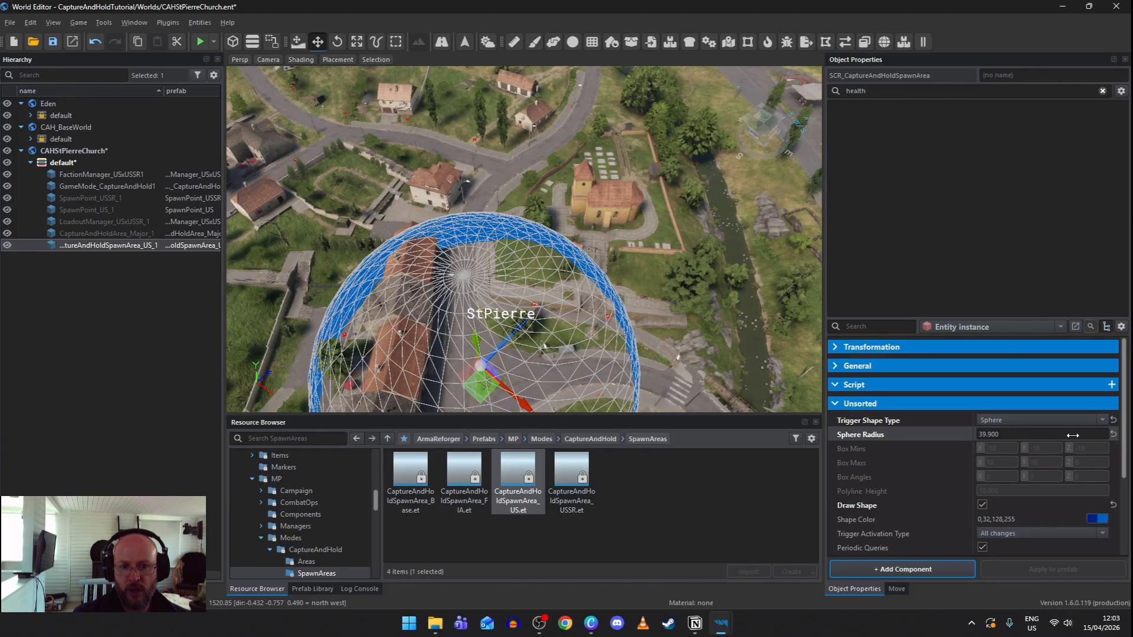
pyautogui.moveTo(708, 355); pyautogui.dragTo(531, 372, button='right')
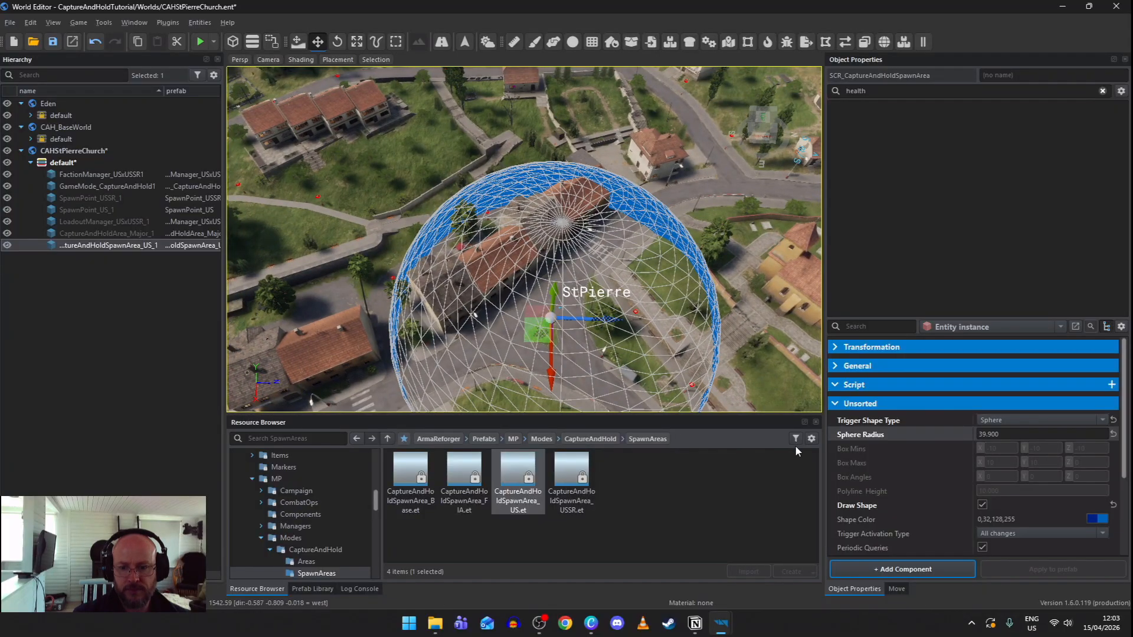
pyautogui.scroll(-2, 903, 454)
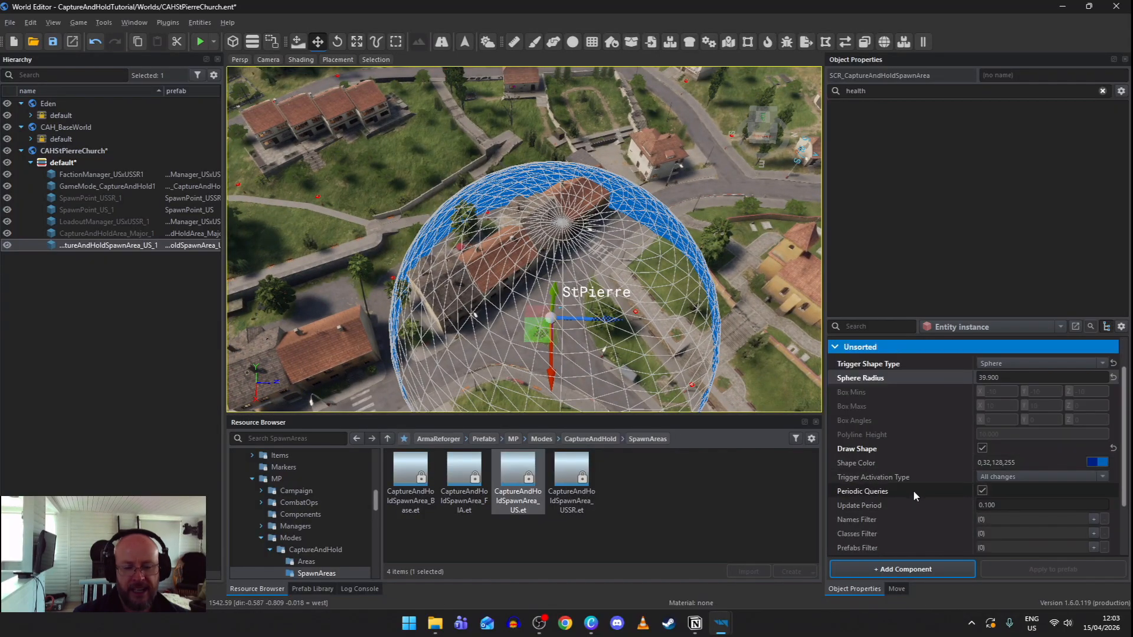
pyautogui.moveTo(531, 266); pyautogui.dragTo(469, 331, button='right')
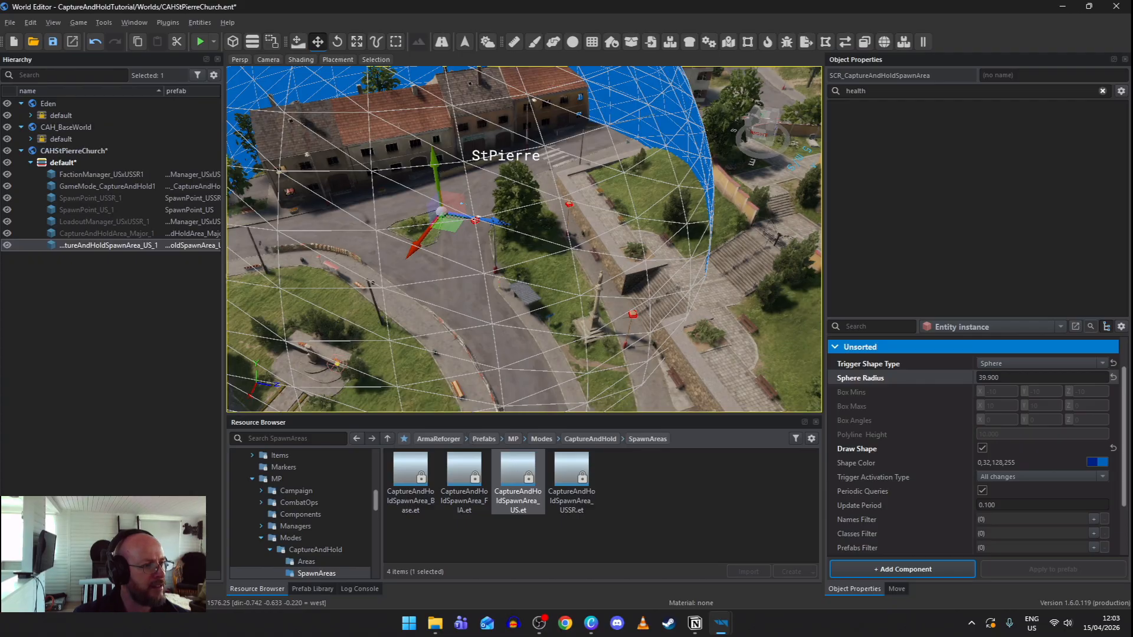
pyautogui.click(644, 491)
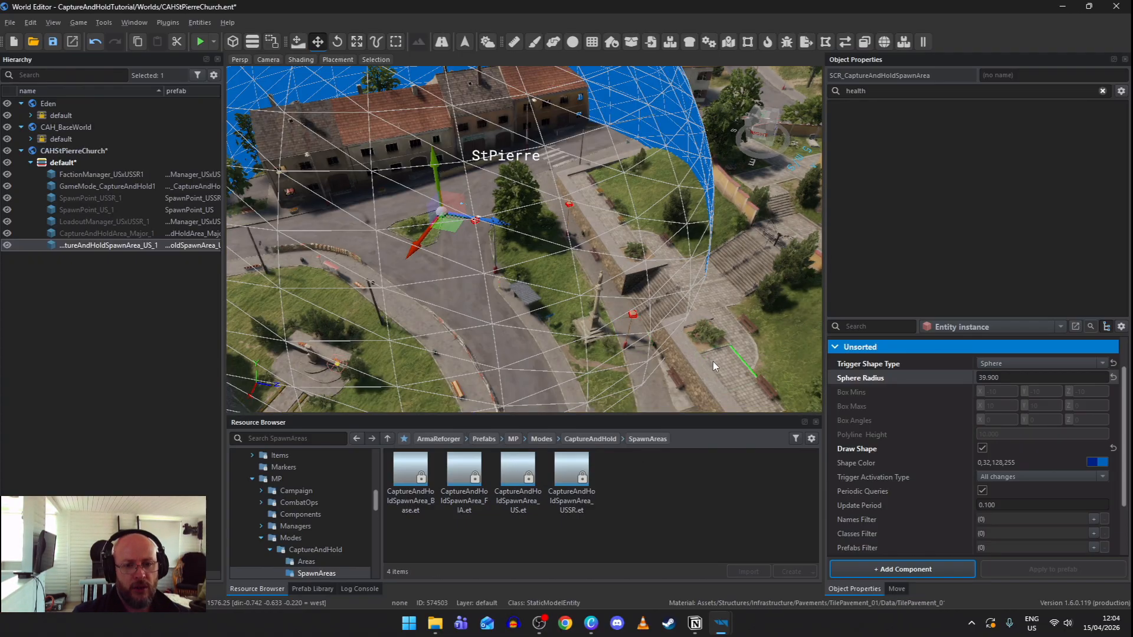
# Play-test the scenario by deploying as a US rifleman at US Point, and inspect the Saint-Pierre spawn area on the in-game map.
pyautogui.click(201, 42)
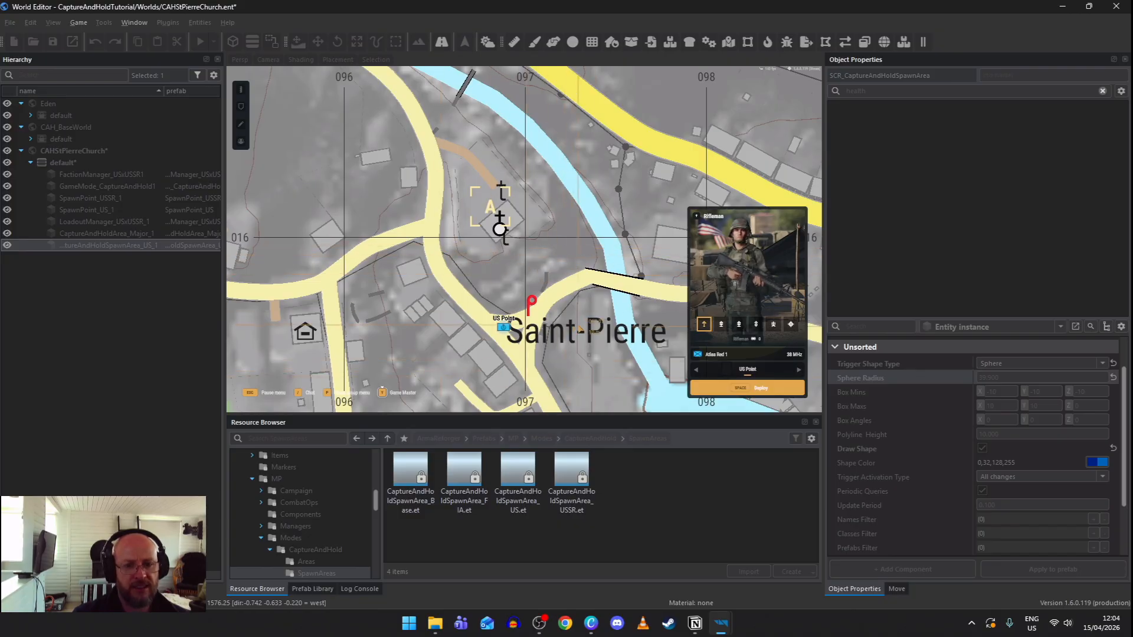
pyautogui.click(743, 389)
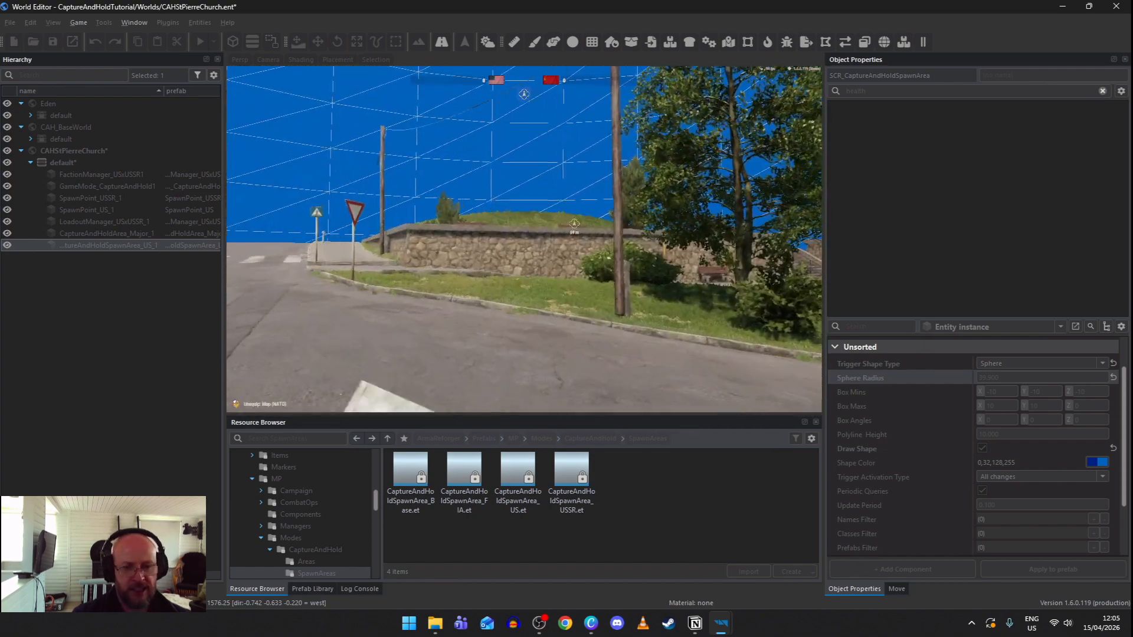
pyautogui.press('m')
pyautogui.scroll(-2, 530, 244)
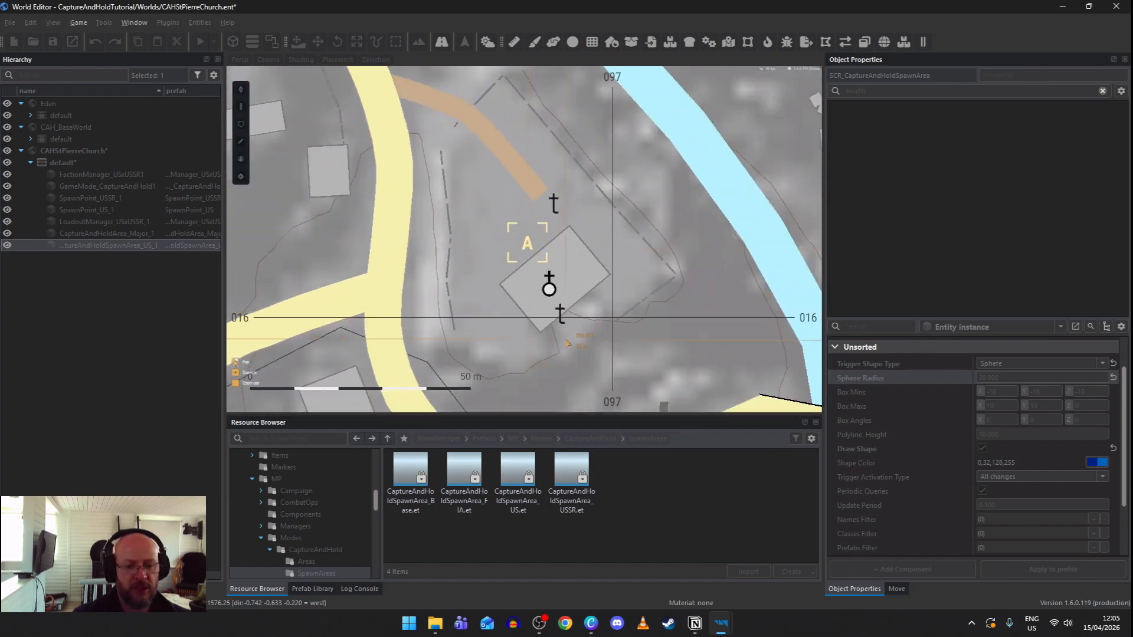
pyautogui.scroll(-2, 567, 341)
pyautogui.moveTo(583, 367); pyautogui.dragTo(537, 287)
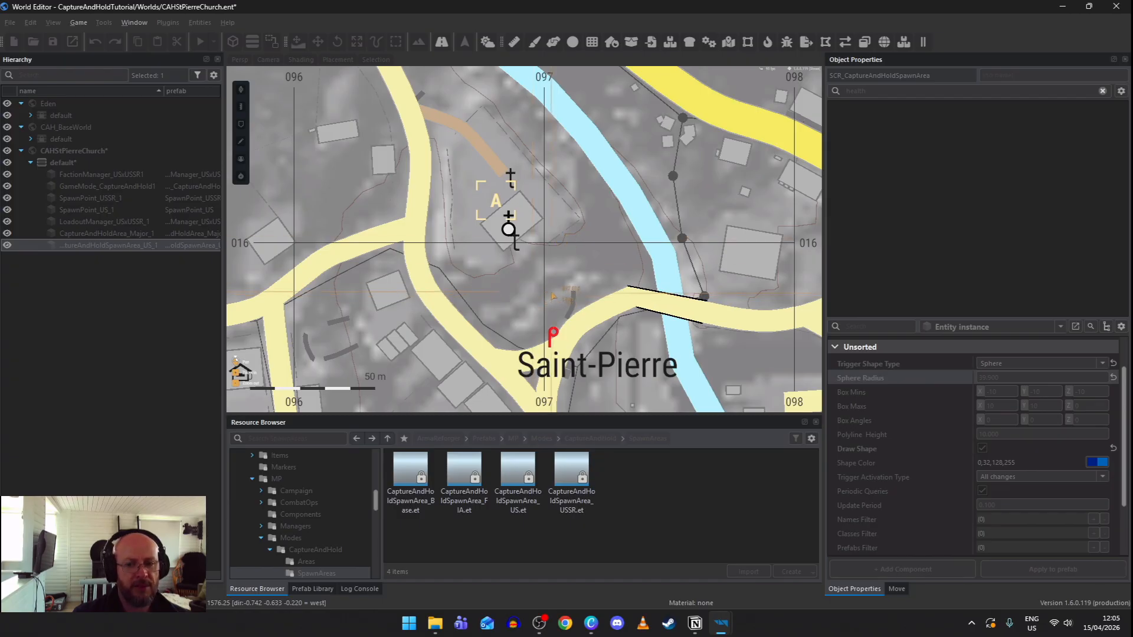
pyautogui.press('Escape')
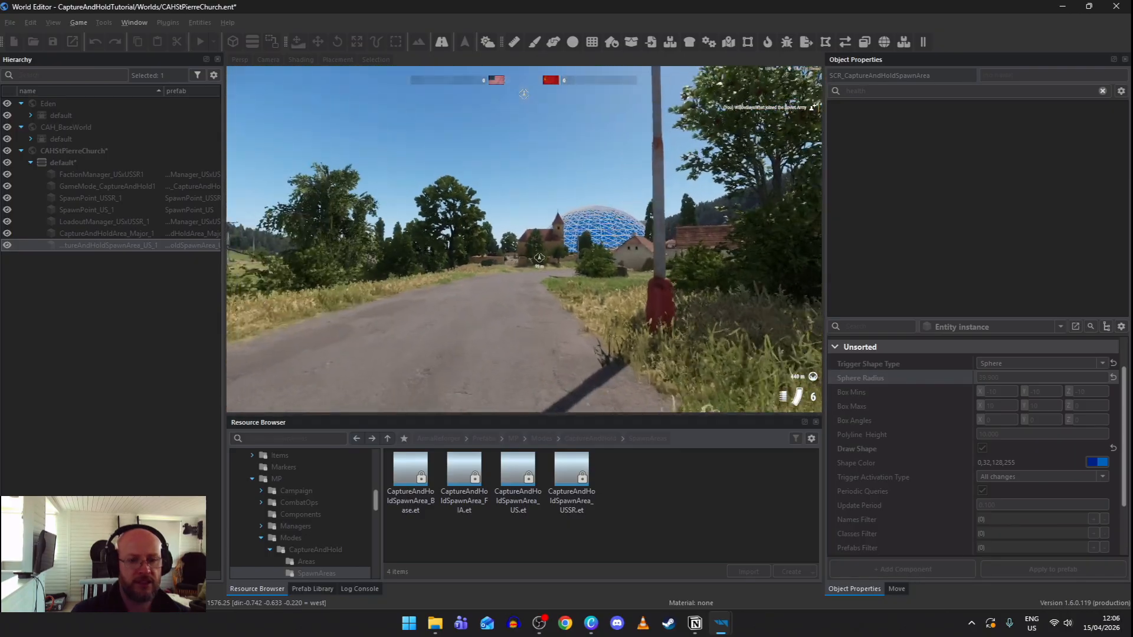
# Run a Soviet soldier along the road into the US spawn area to test its enemy restriction, and end the play-test.
pyautogui.press('w')
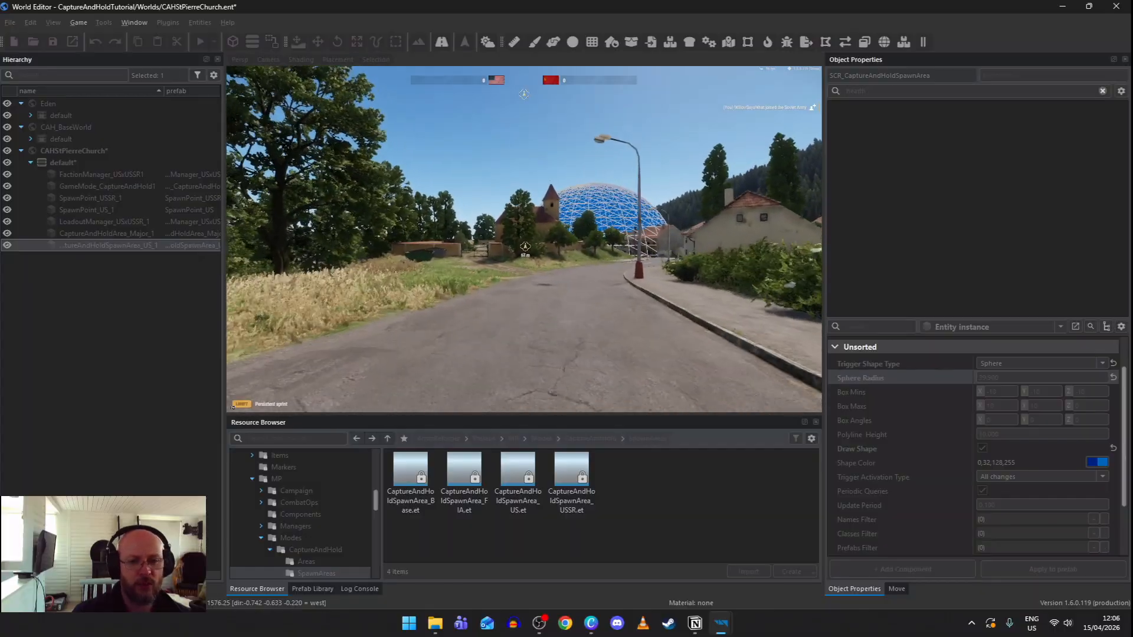
pyautogui.press('w')
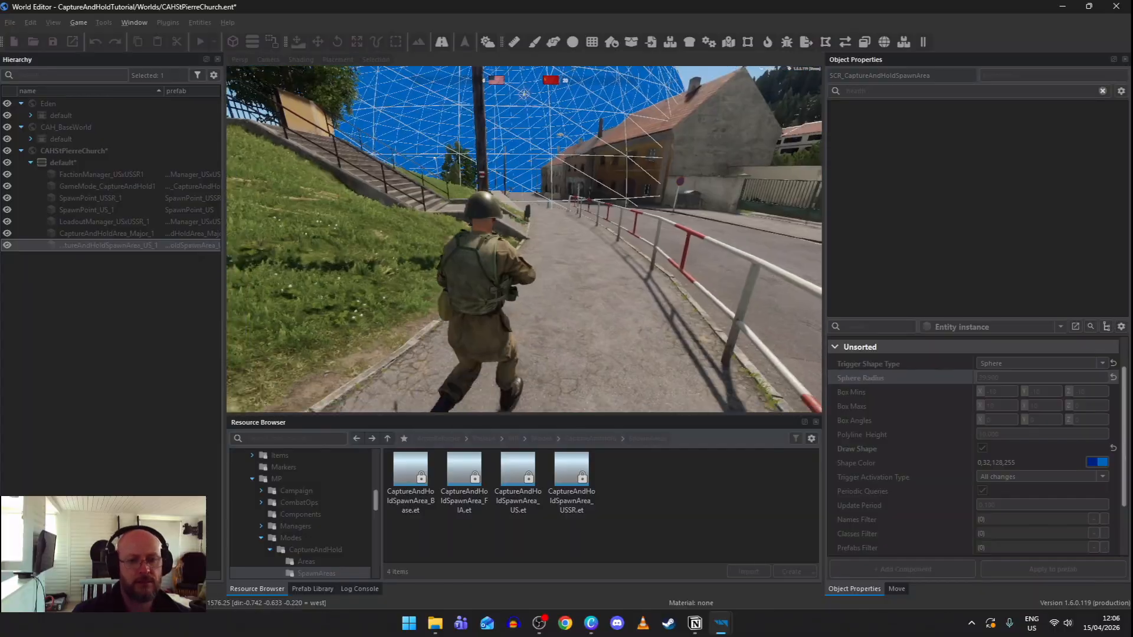
pyautogui.press('w')
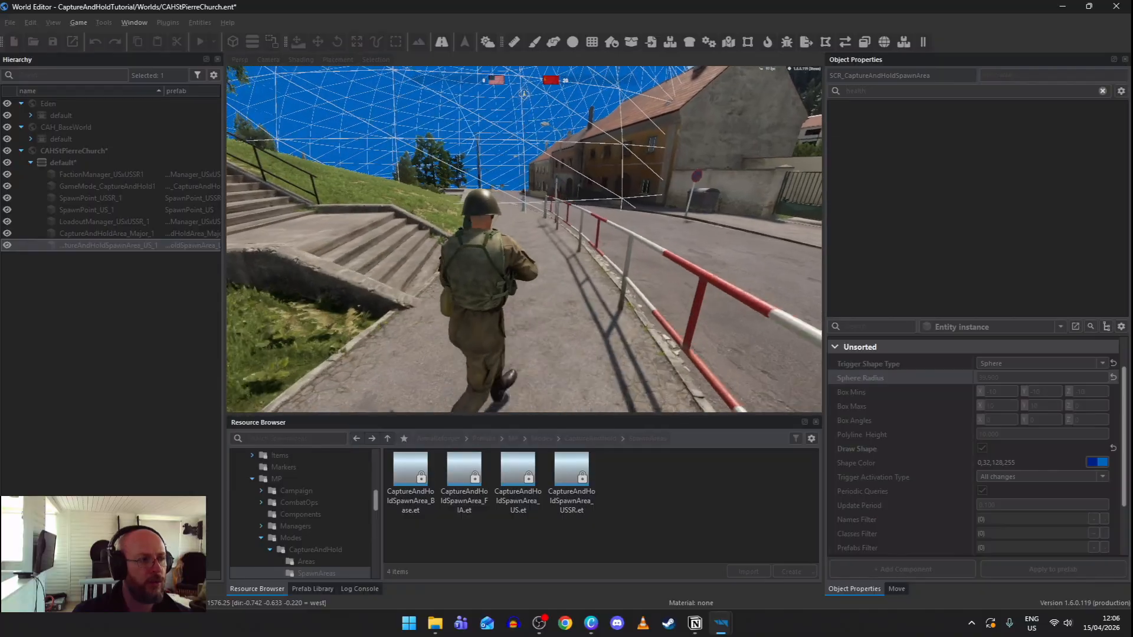
pyautogui.press('w')
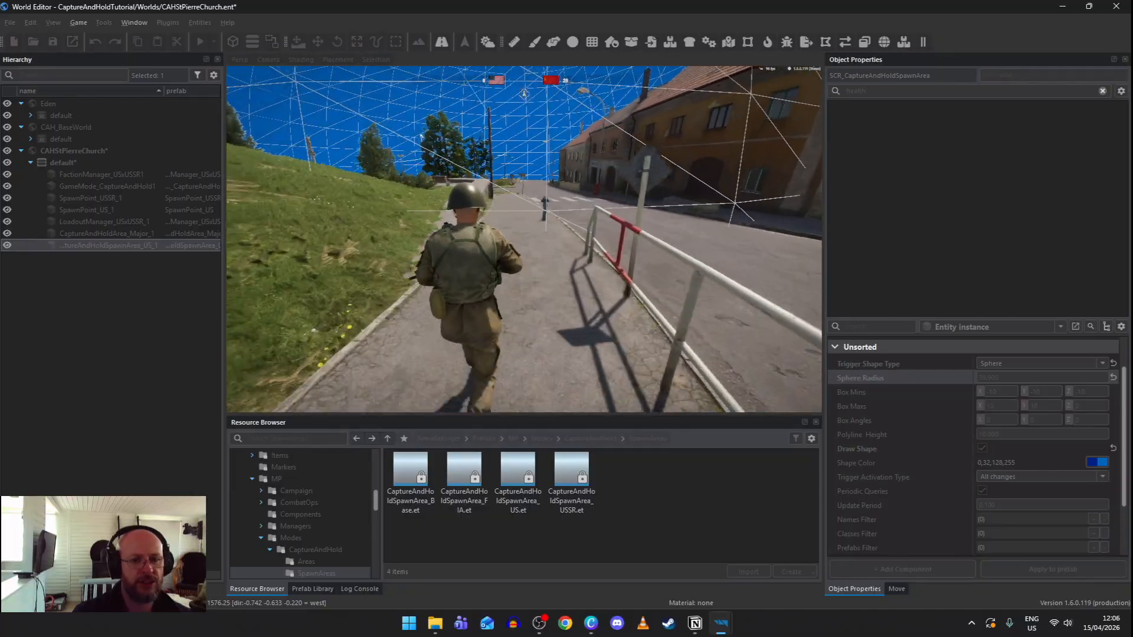
pyautogui.press('w')
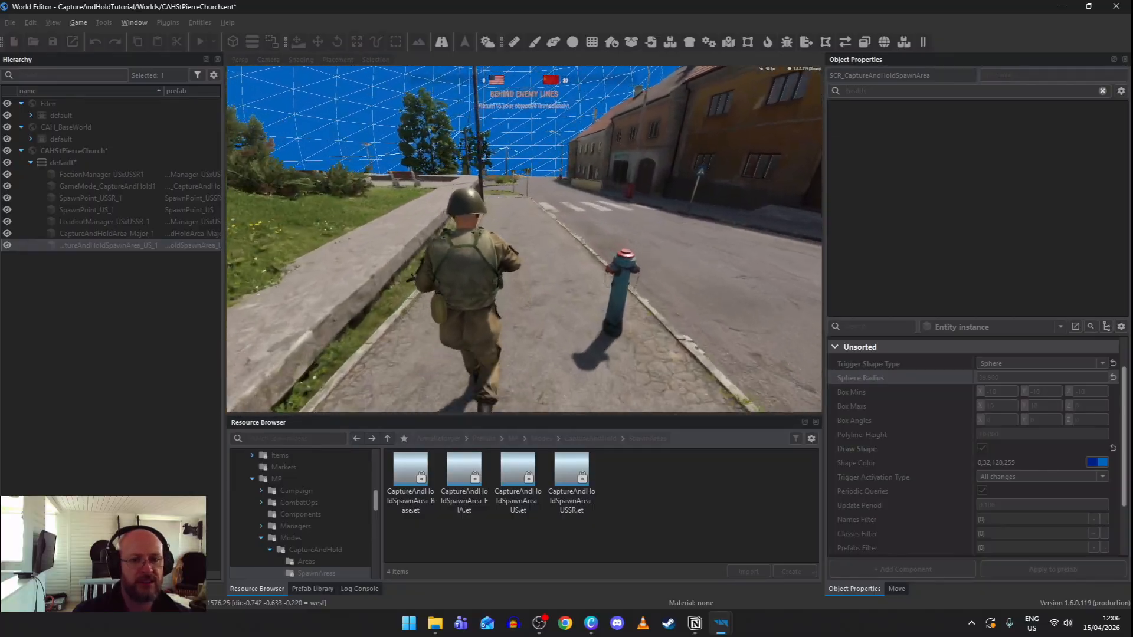
pyautogui.press('w')
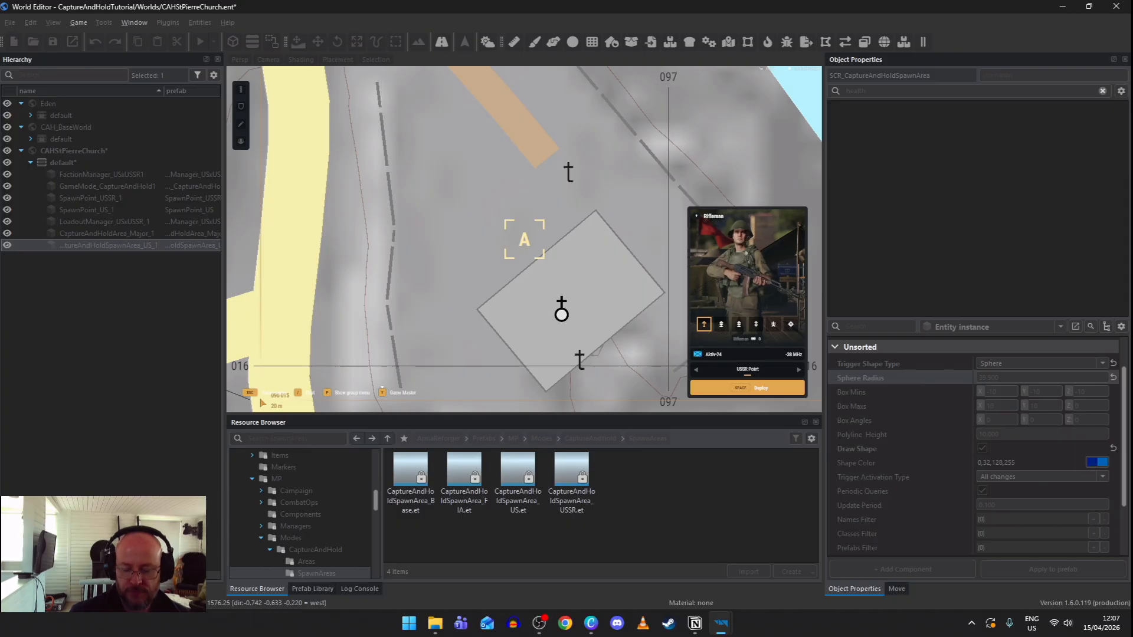
pyautogui.press('Escape')
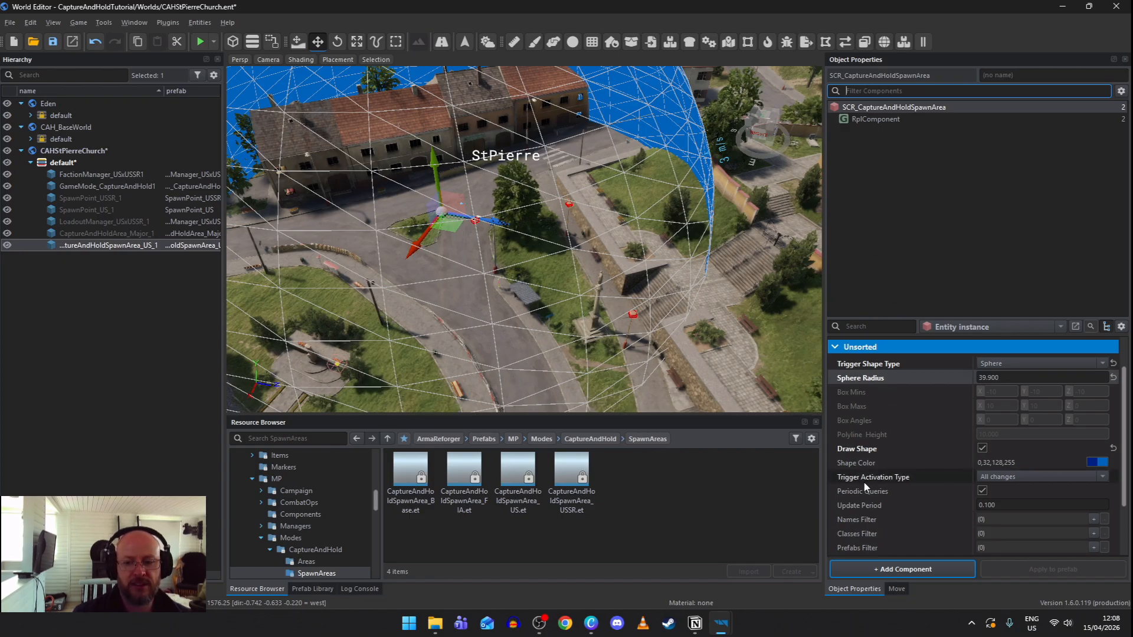
# Add an SCR_MapDescriptorComponent to the US spawn area.
pyautogui.click(896, 570)
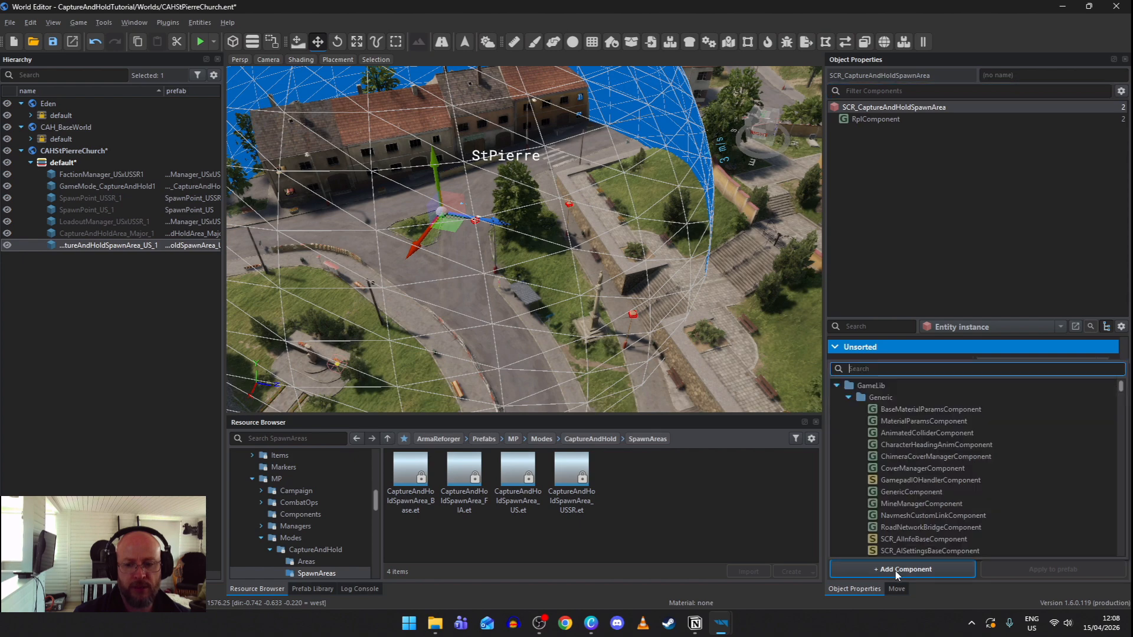
pyautogui.write('map')
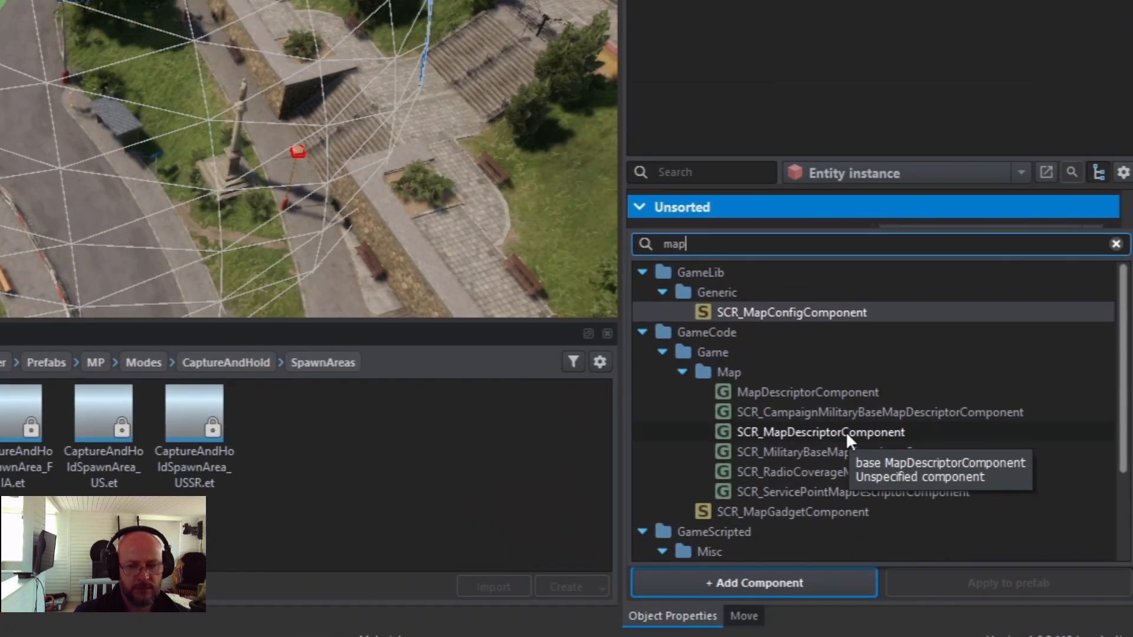
pyautogui.click(781, 347)
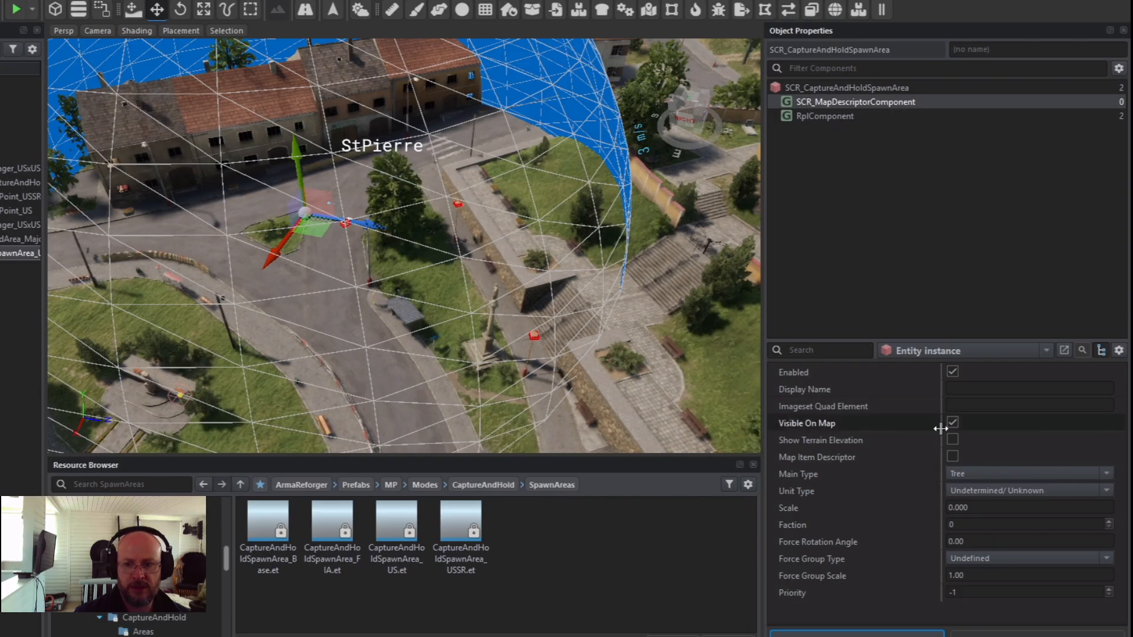
# Set the map descriptor's Display Name to Safe and its Main Type to Waypoint.
pyautogui.click(958, 388)
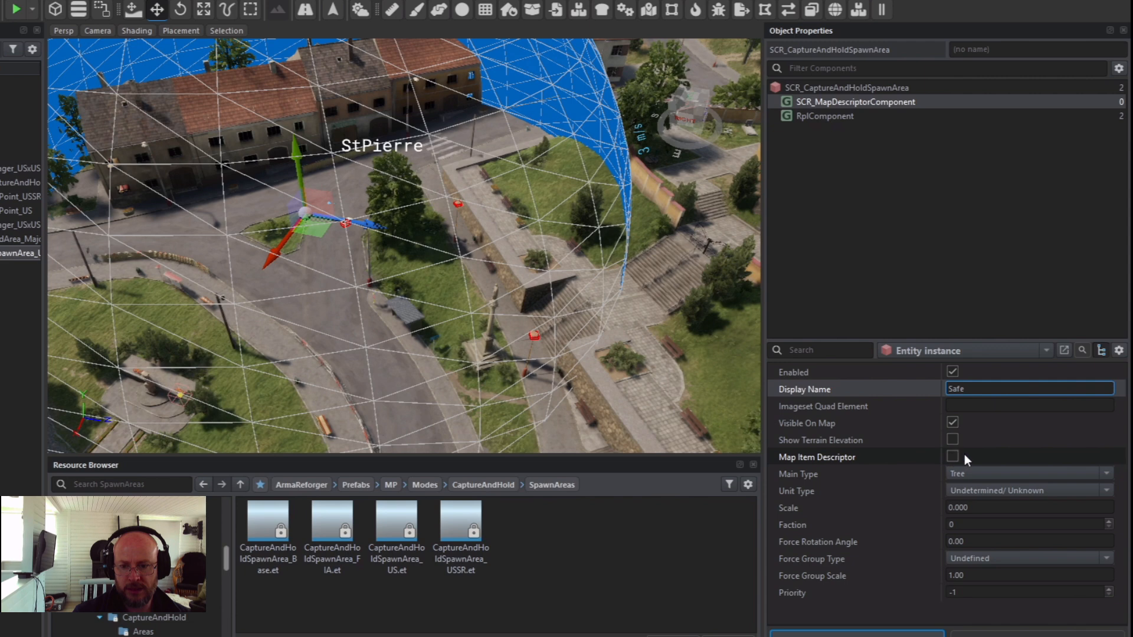
pyautogui.click(1107, 475)
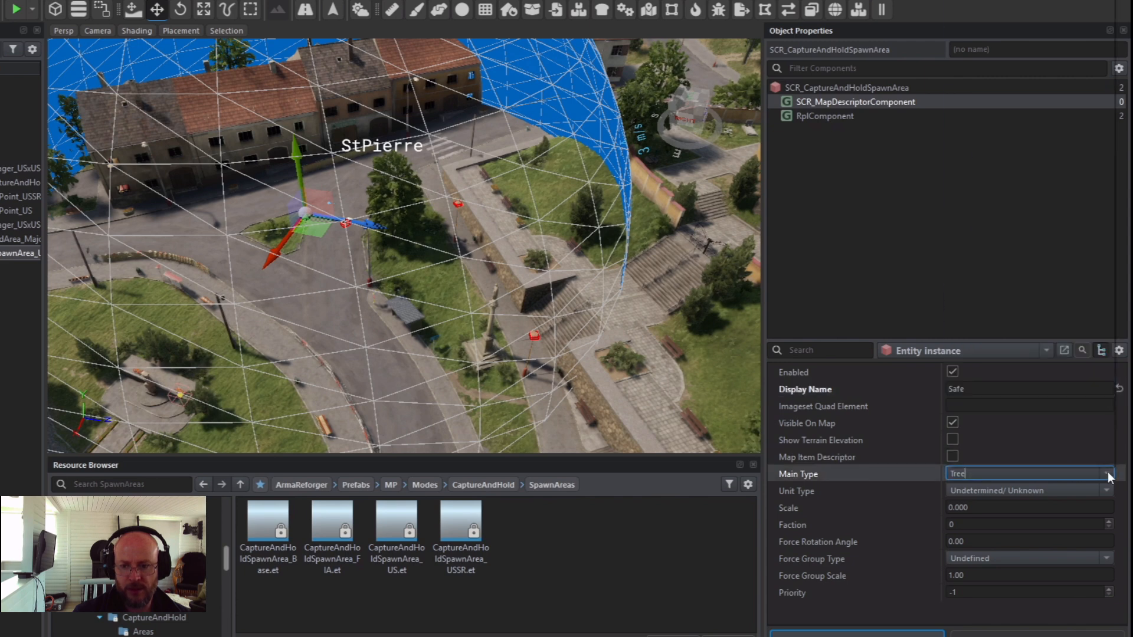
pyautogui.click(1108, 476)
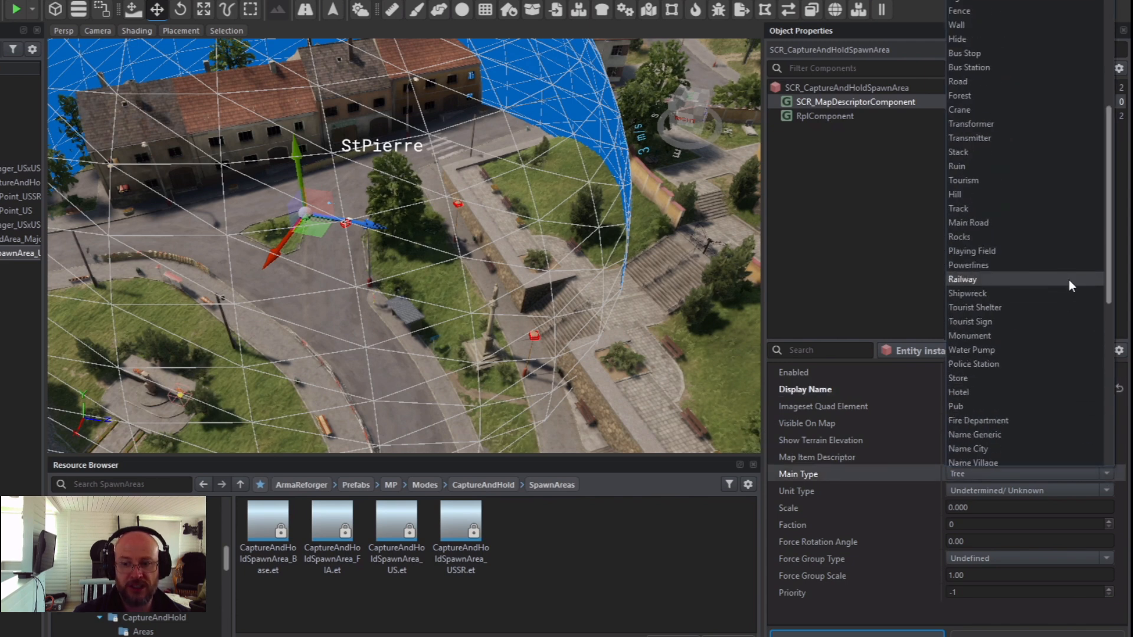
pyautogui.scroll(-10, 1074, 305)
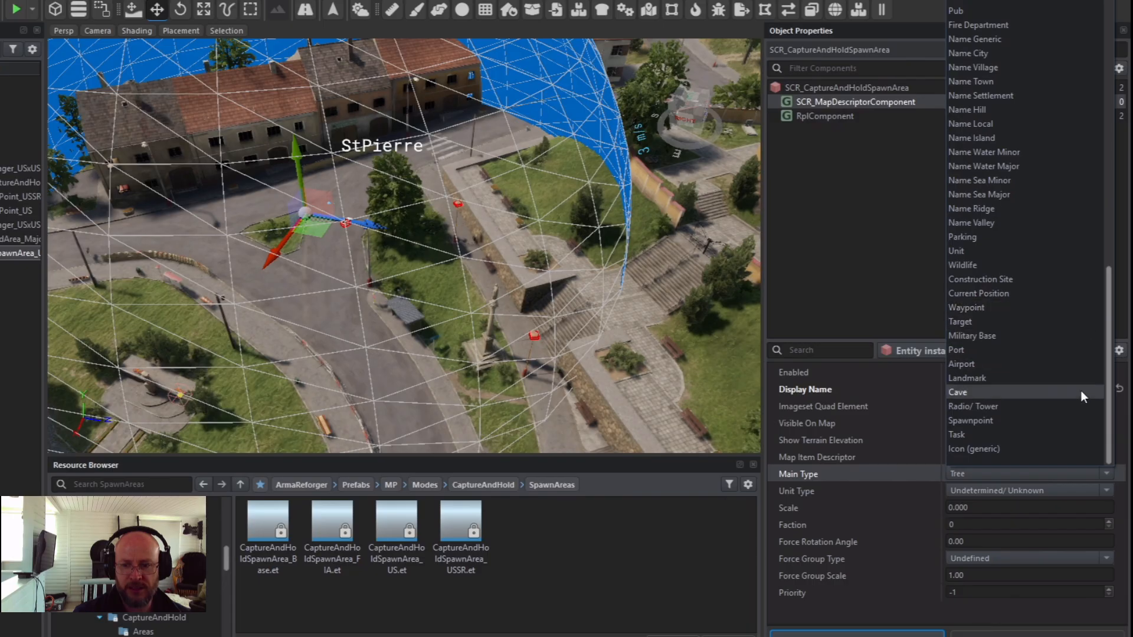
pyautogui.click(983, 307)
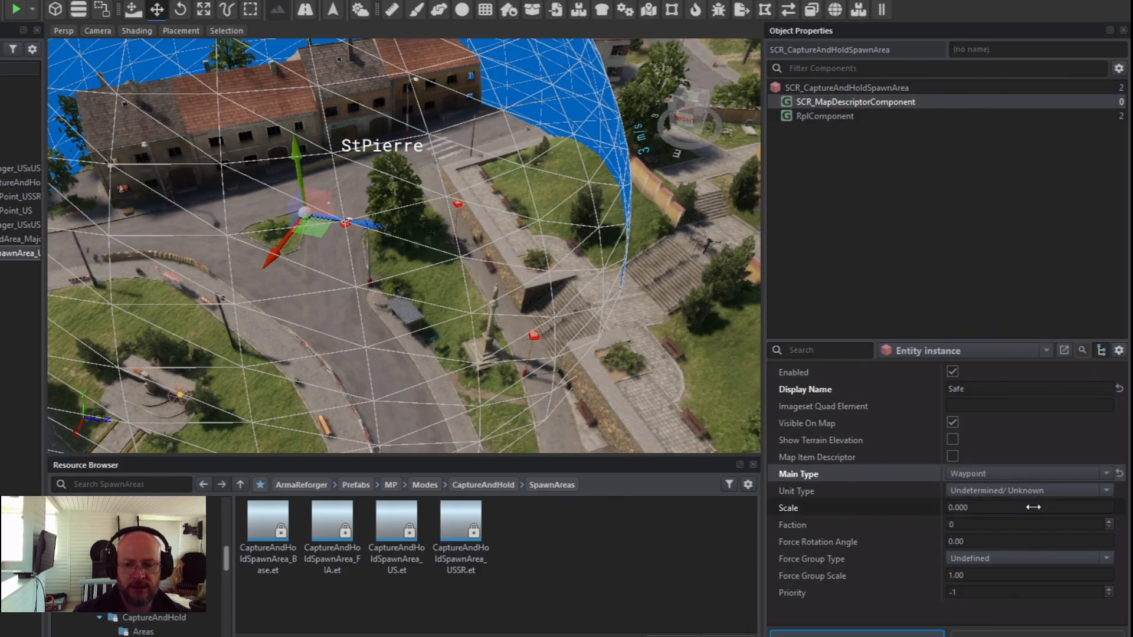
# Check the spawn area's sphere radius and set the map descriptor's Scale to 39.
pyautogui.click(1002, 509)
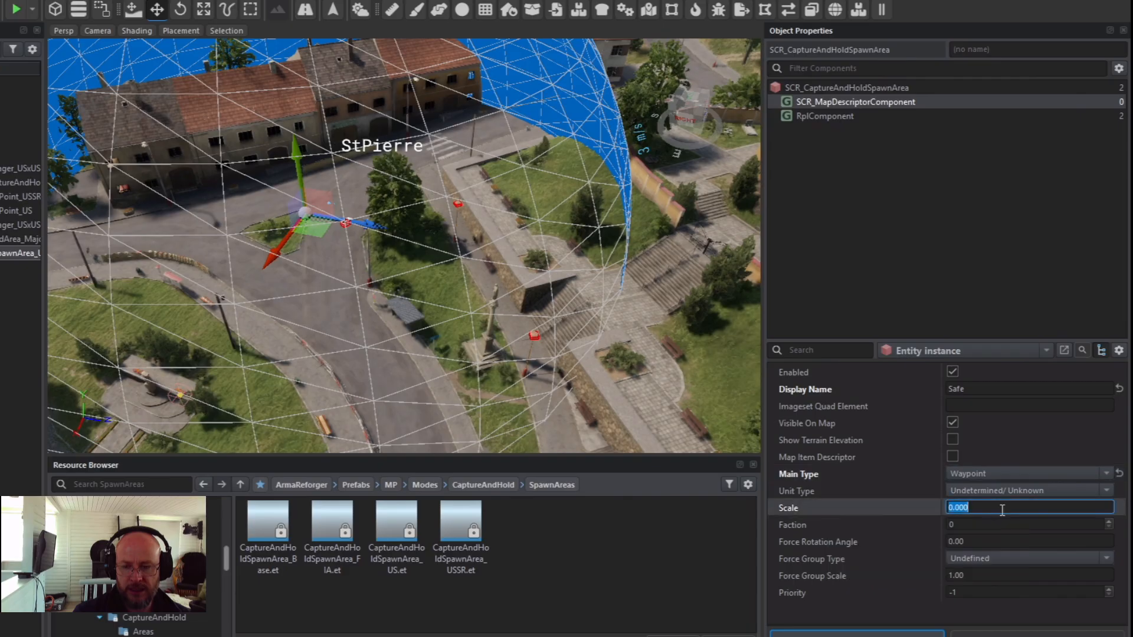
pyautogui.click(863, 90)
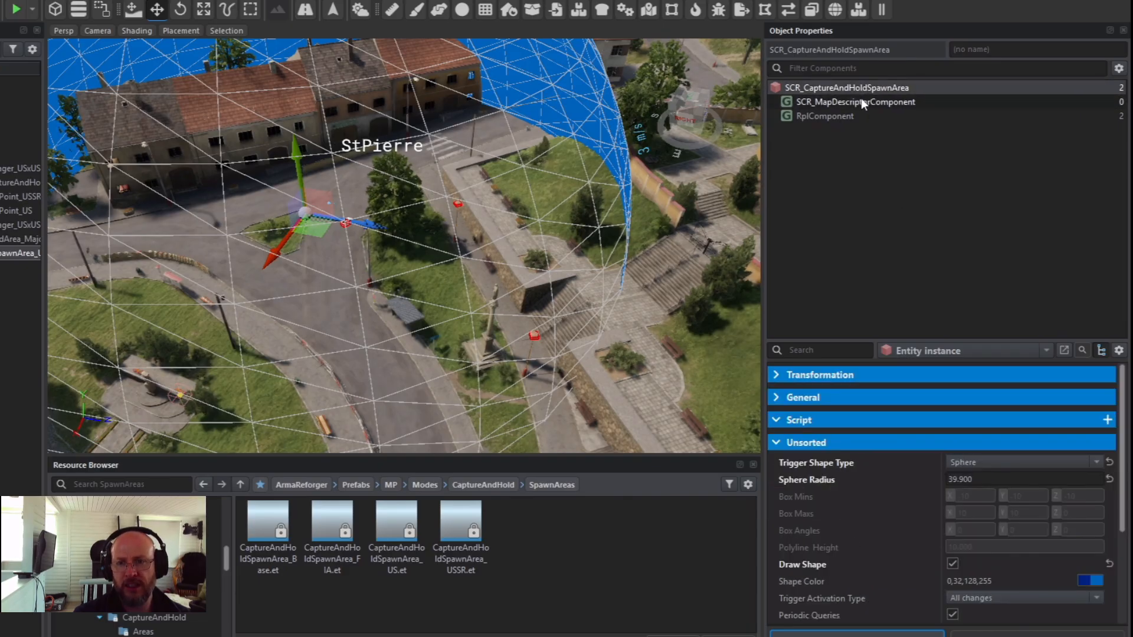
pyautogui.click(855, 103)
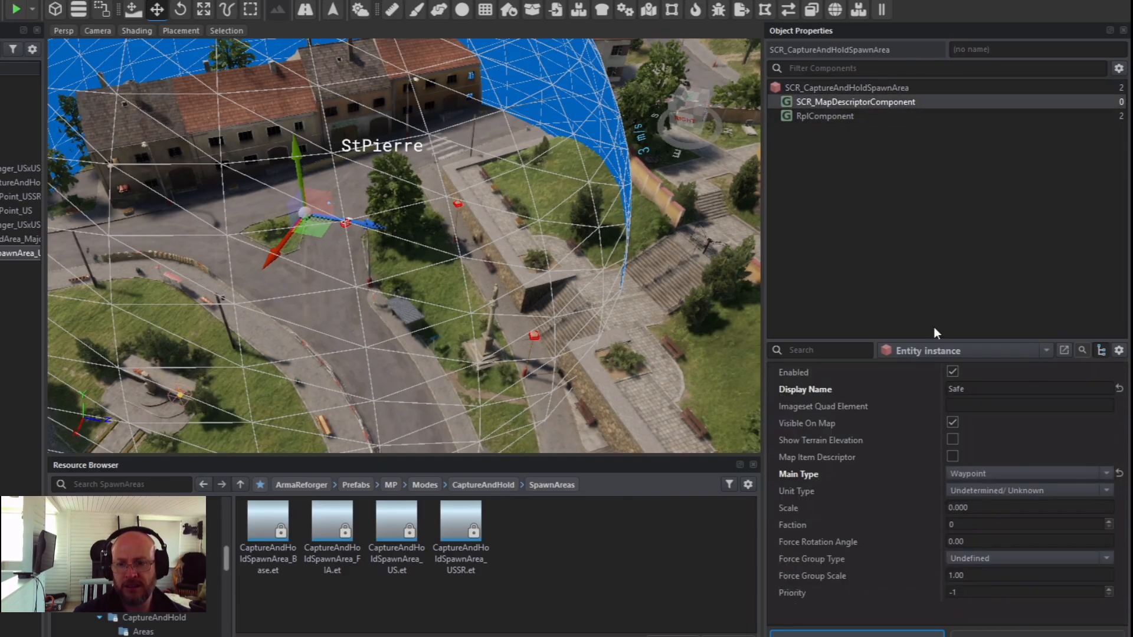
pyautogui.click(981, 509)
pyautogui.write('39')
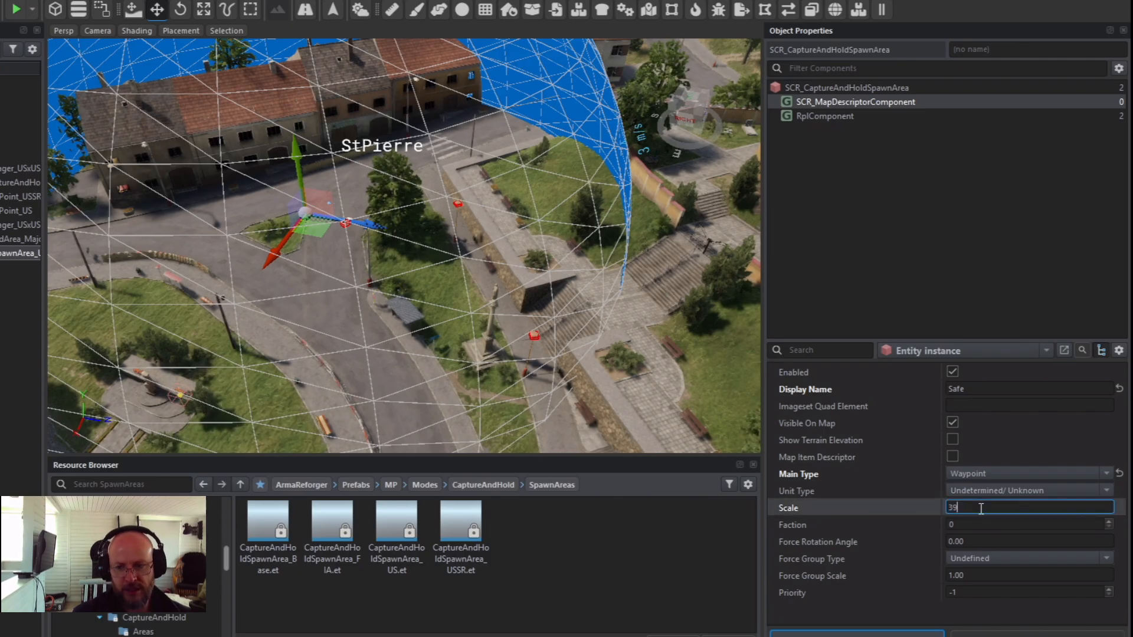
pyautogui.press('Return')
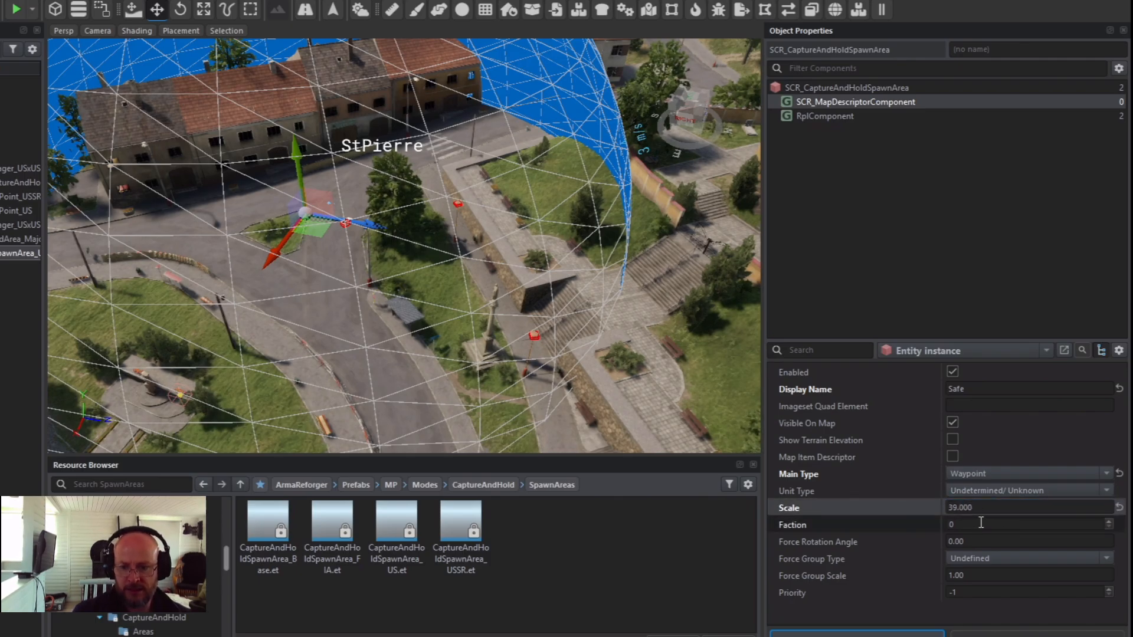
# Set the map descriptor's Faction index to 1 and its Priority to 35.
pyautogui.click(981, 523)
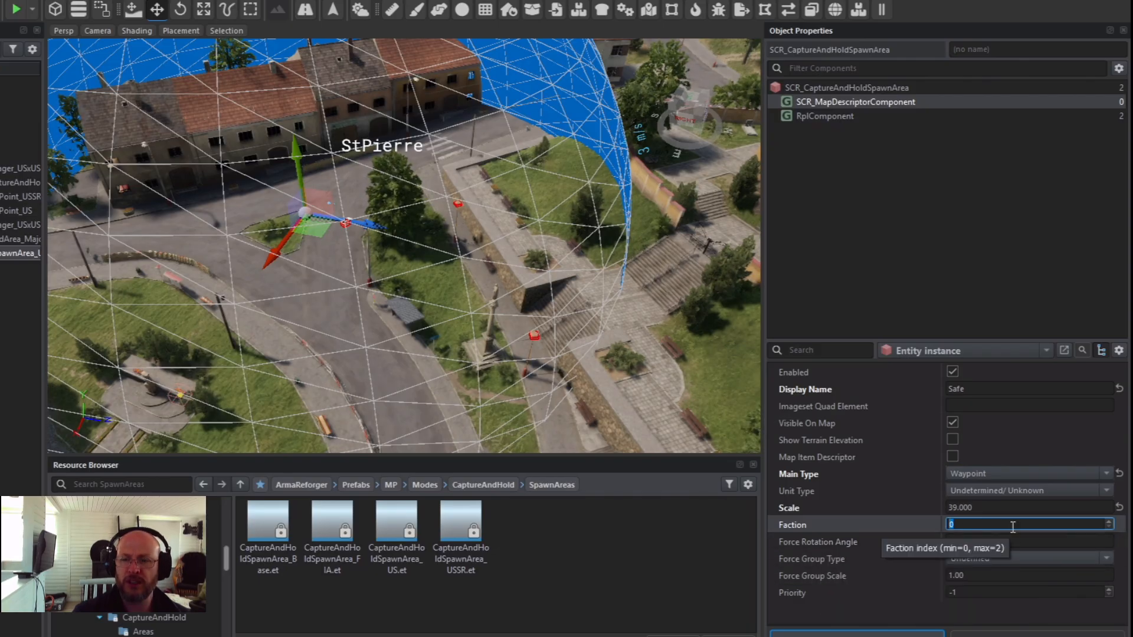
pyautogui.press('Return')
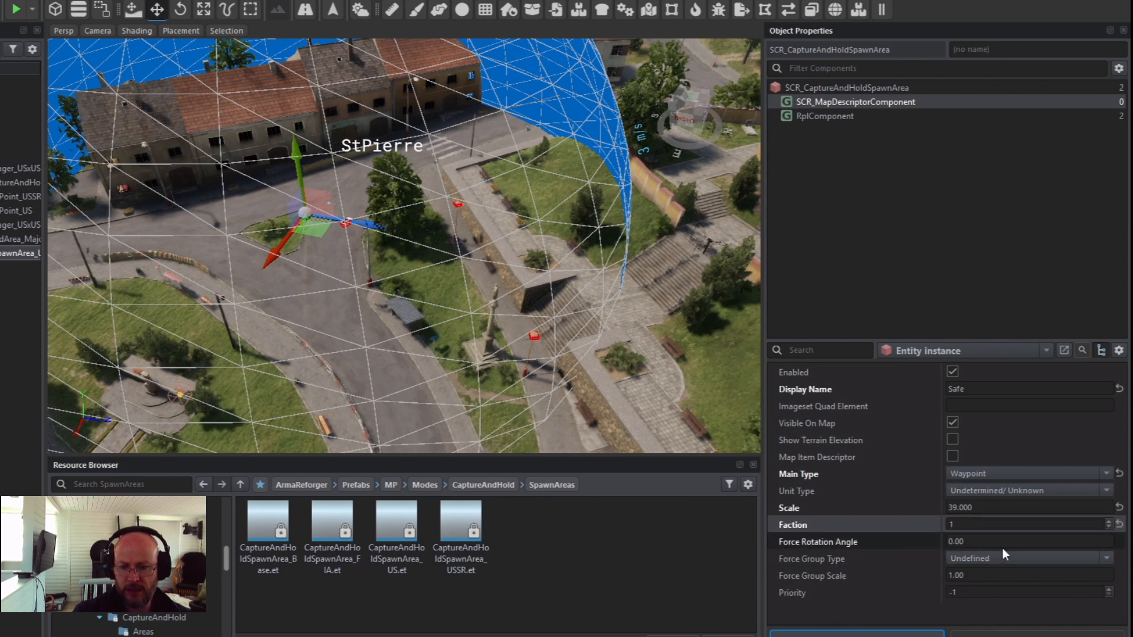
pyautogui.click(1113, 563)
pyautogui.click(1113, 564)
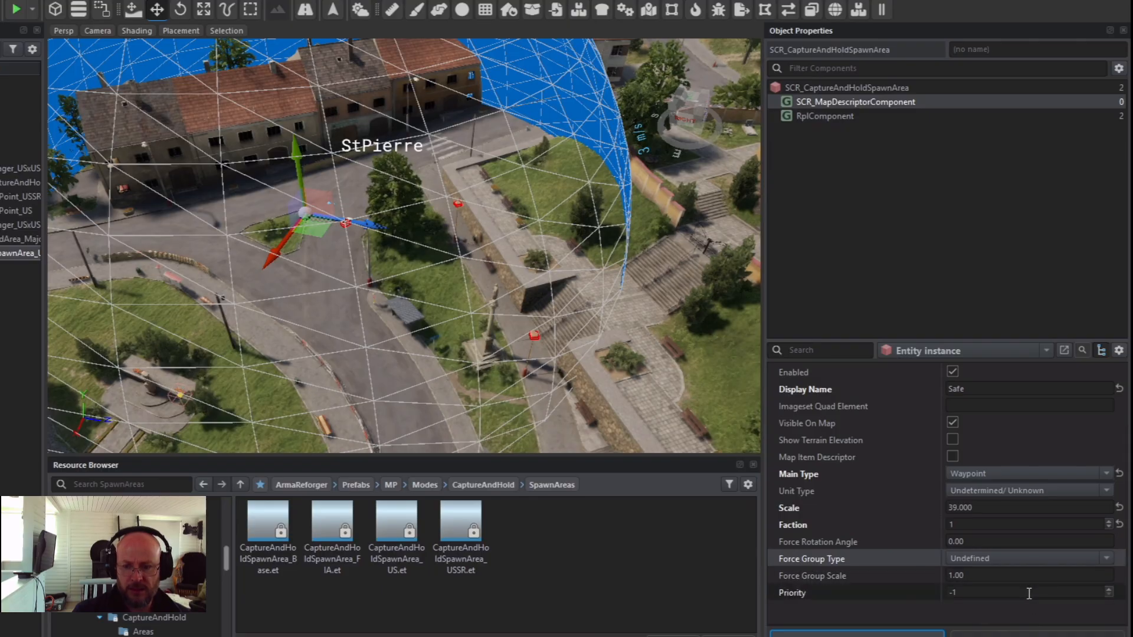
pyautogui.click(973, 593)
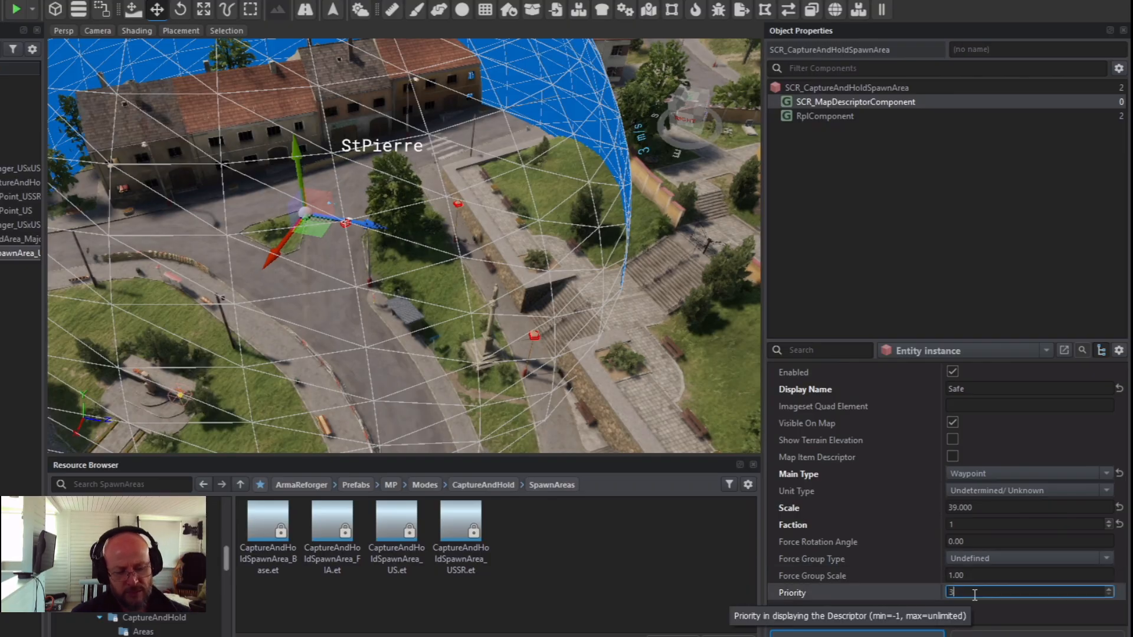
pyautogui.write('35')
pyautogui.press('Return')
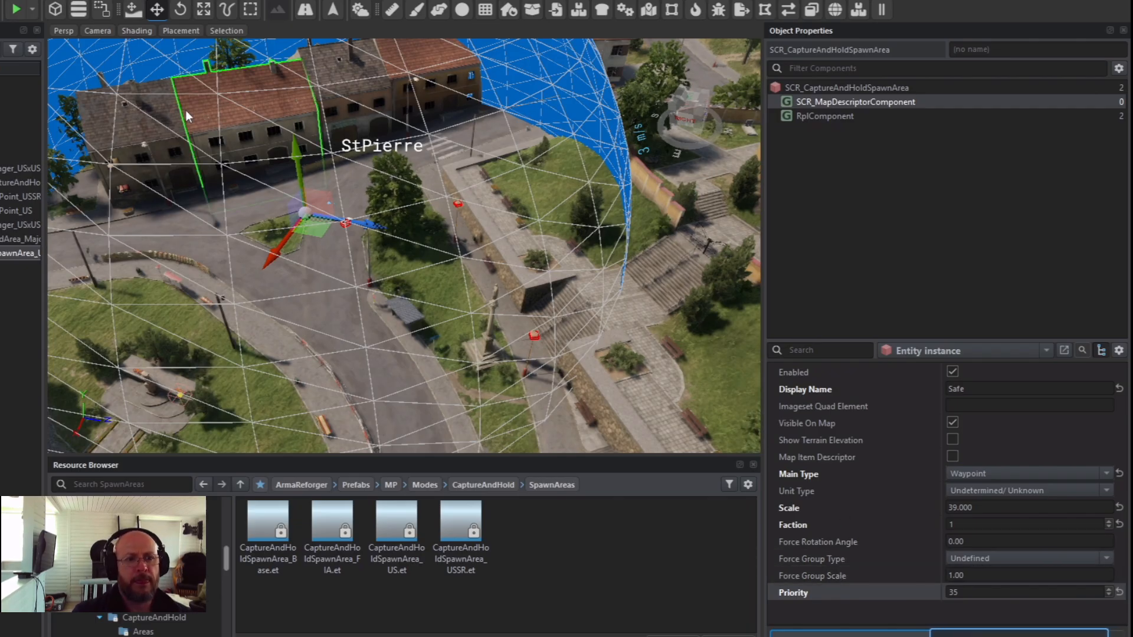
# Play-test the scenario as US Army in the Atlas Red 1 group and examine the spawn area's marker on the deployment map.
pyautogui.click(17, 10)
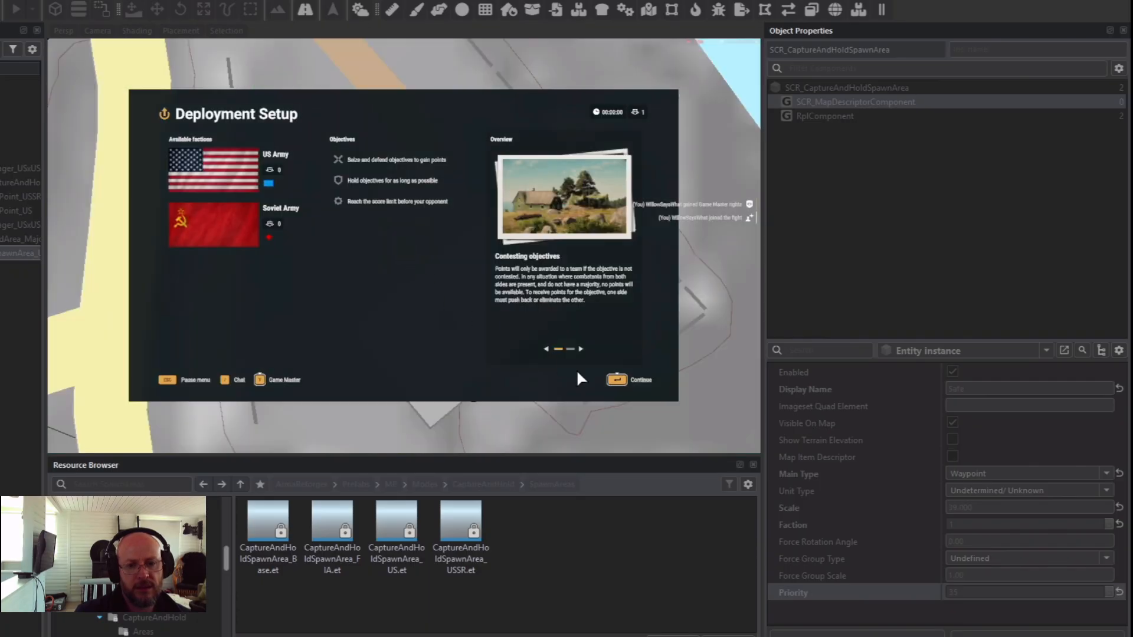
pyautogui.click(616, 379)
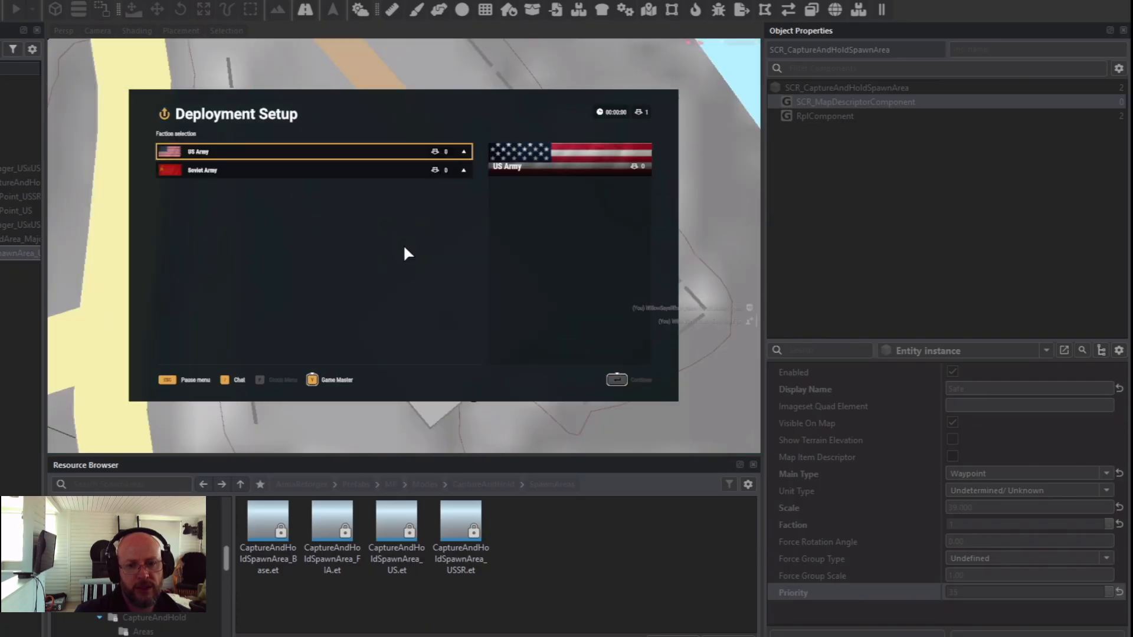
pyautogui.click(345, 154)
pyautogui.click(350, 170)
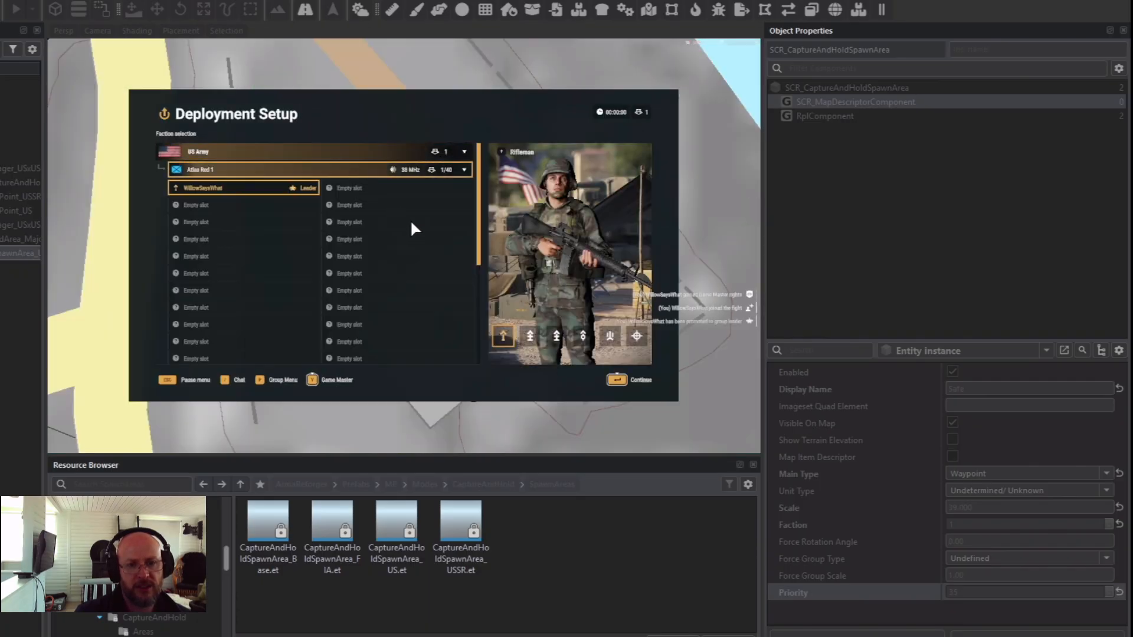
pyautogui.click(625, 383)
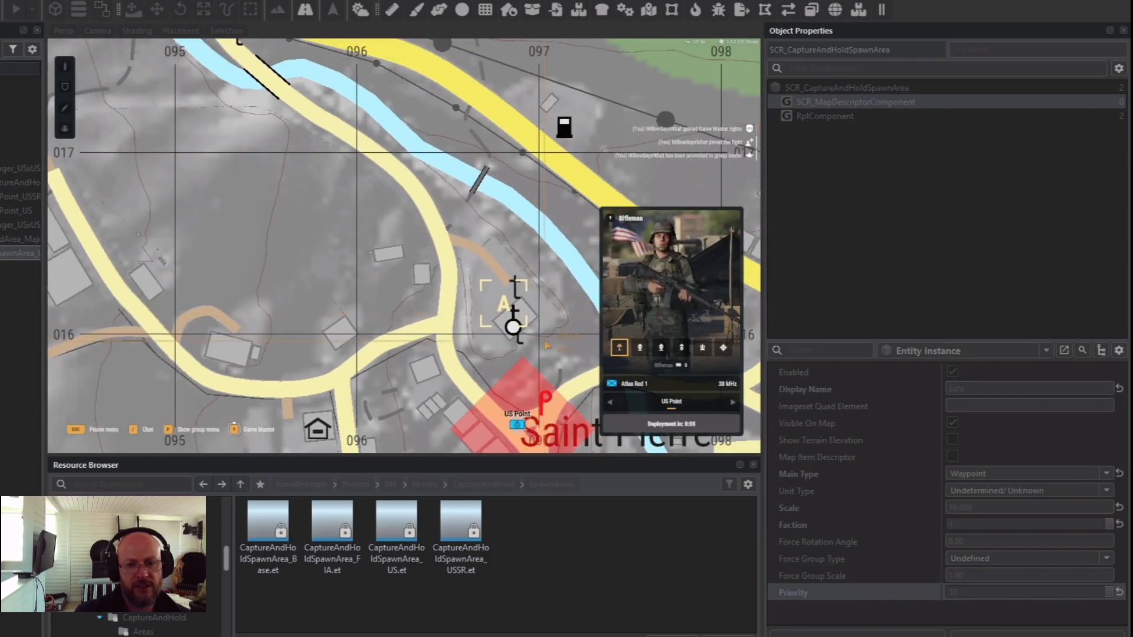
pyautogui.scroll(-3, 431, 320)
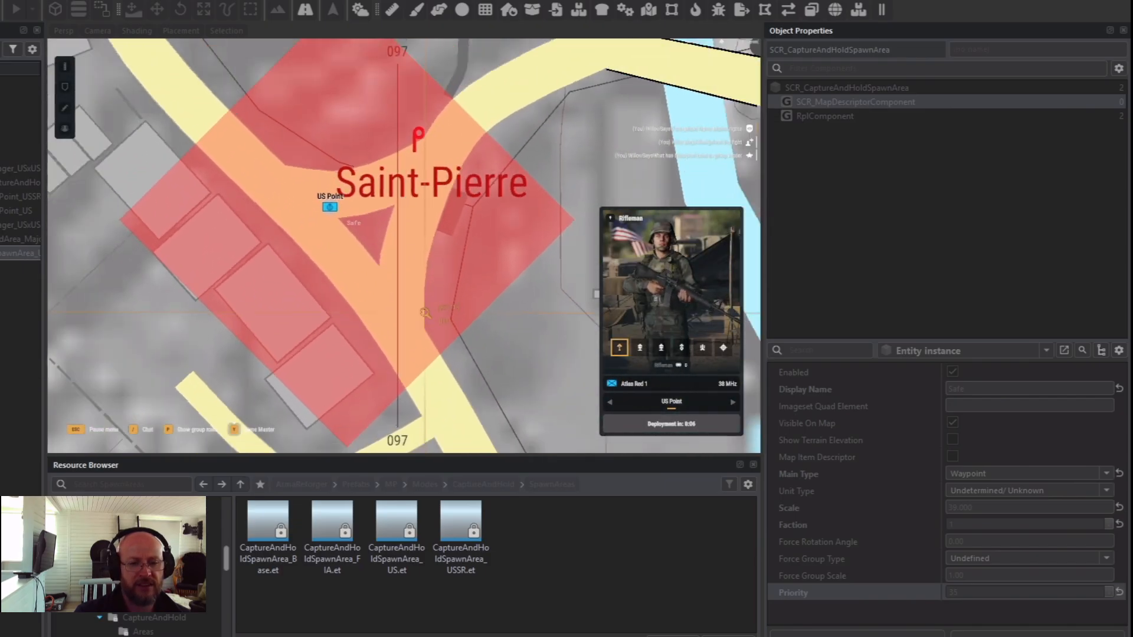
# Examine the Safe marker's size and position relative to the US Point, capture area A and Saint-Pierre's streets on the deployment map.
pyautogui.scroll(1, 429, 305)
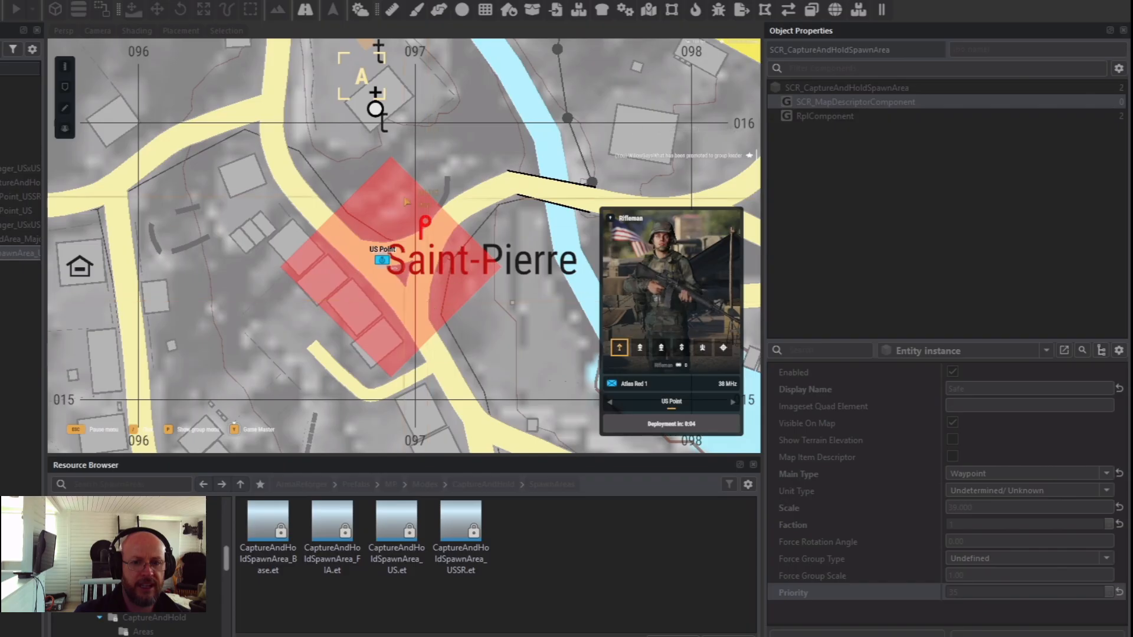
pyautogui.moveTo(478, 200); pyautogui.dragTo(476, 204)
pyautogui.scroll(-2, 476, 204)
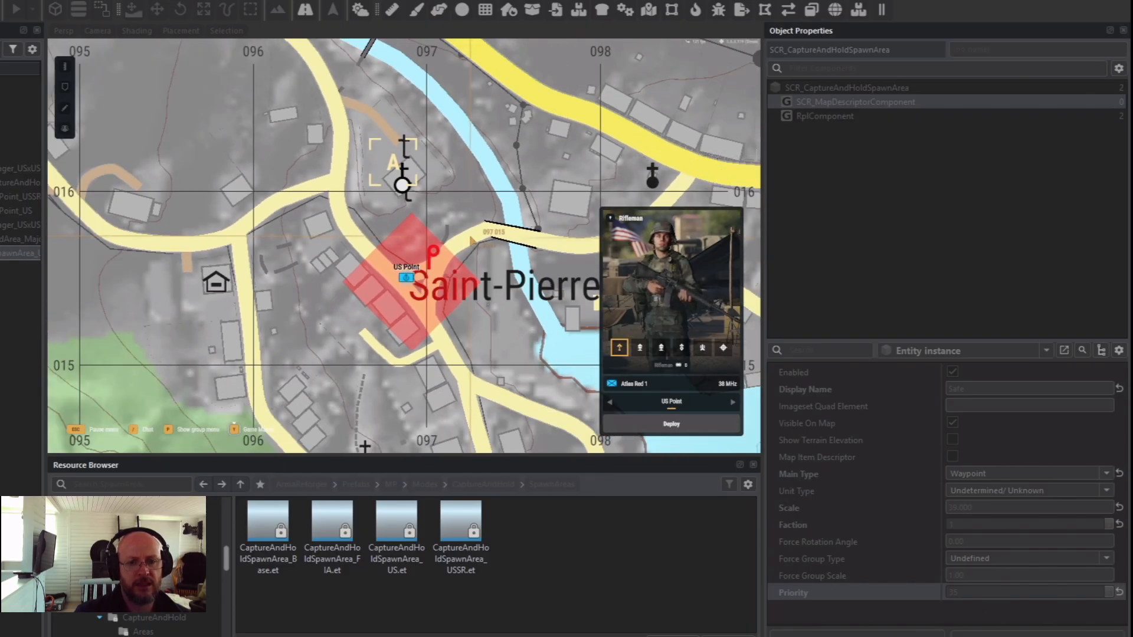
pyautogui.scroll(2, 471, 241)
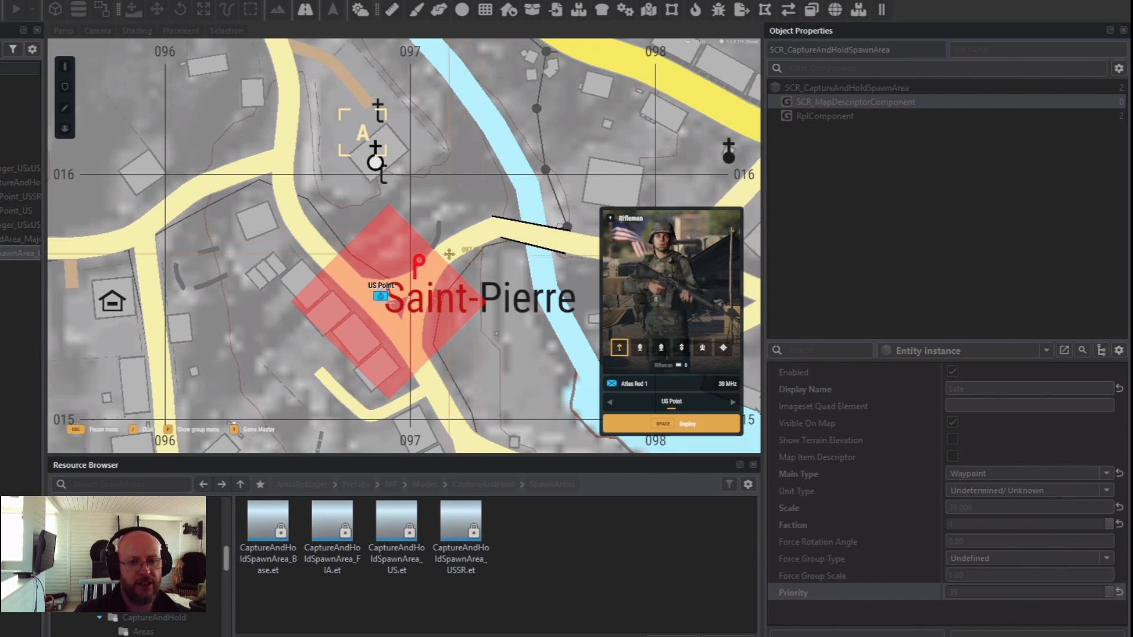
pyautogui.moveTo(451, 248); pyautogui.dragTo(468, 399, button='right')
pyautogui.scroll(-1, 260, 121)
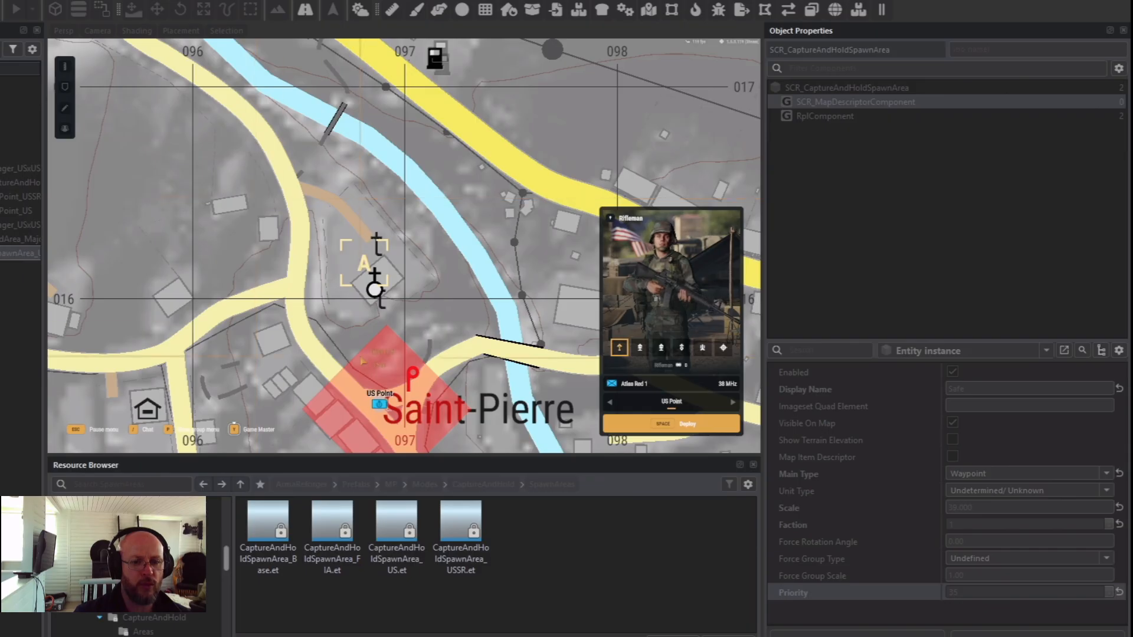
pyautogui.scroll(-1, 399, 372)
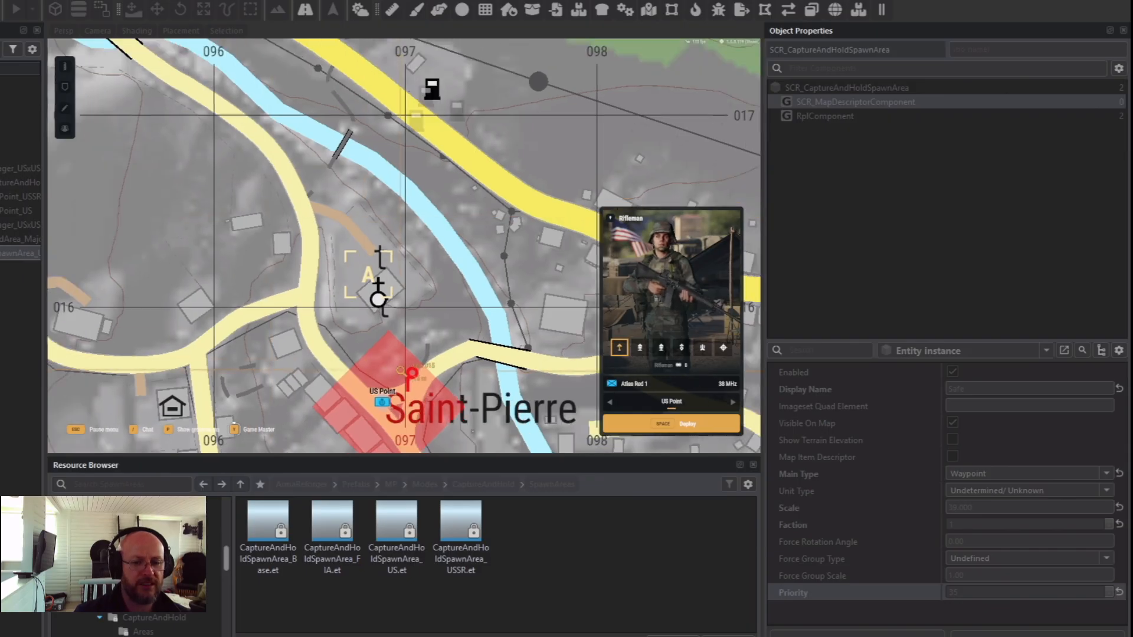
pyautogui.moveTo(399, 370); pyautogui.dragTo(365, 290)
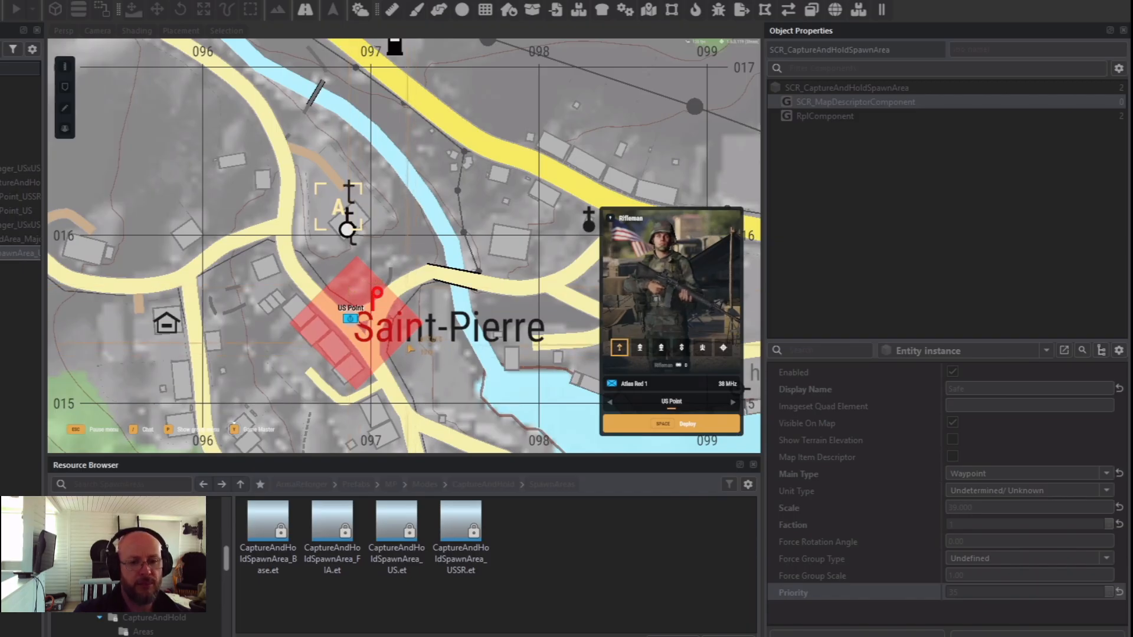
# End the play-test and save the CAHStPierreChurch world.
pyautogui.press('Escape')
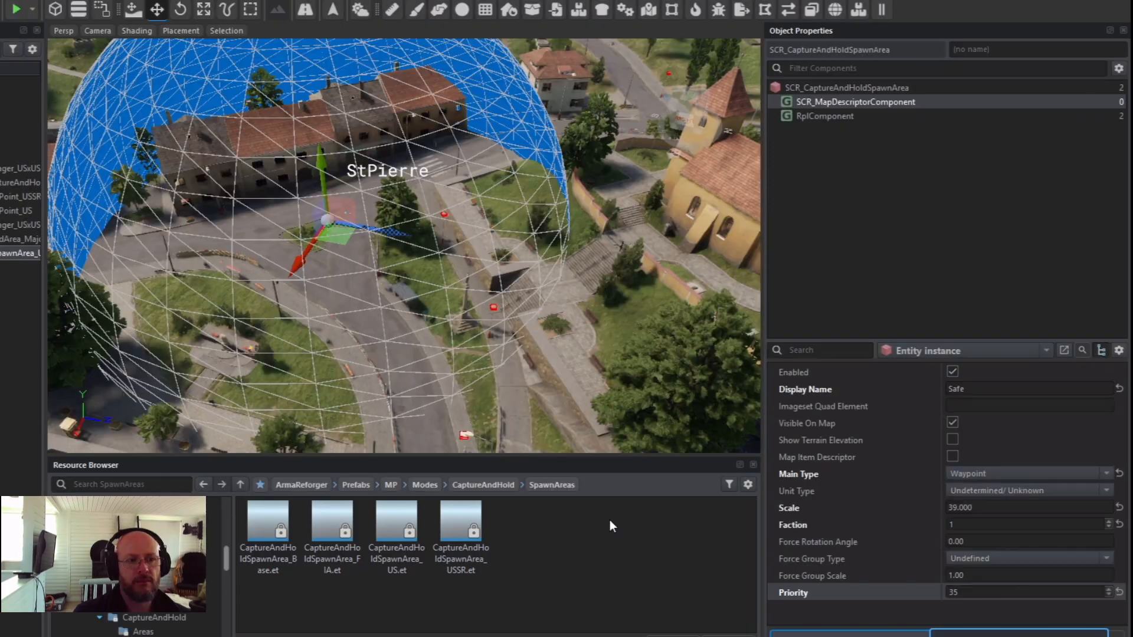
pyautogui.hotkey('ctrl', 's')
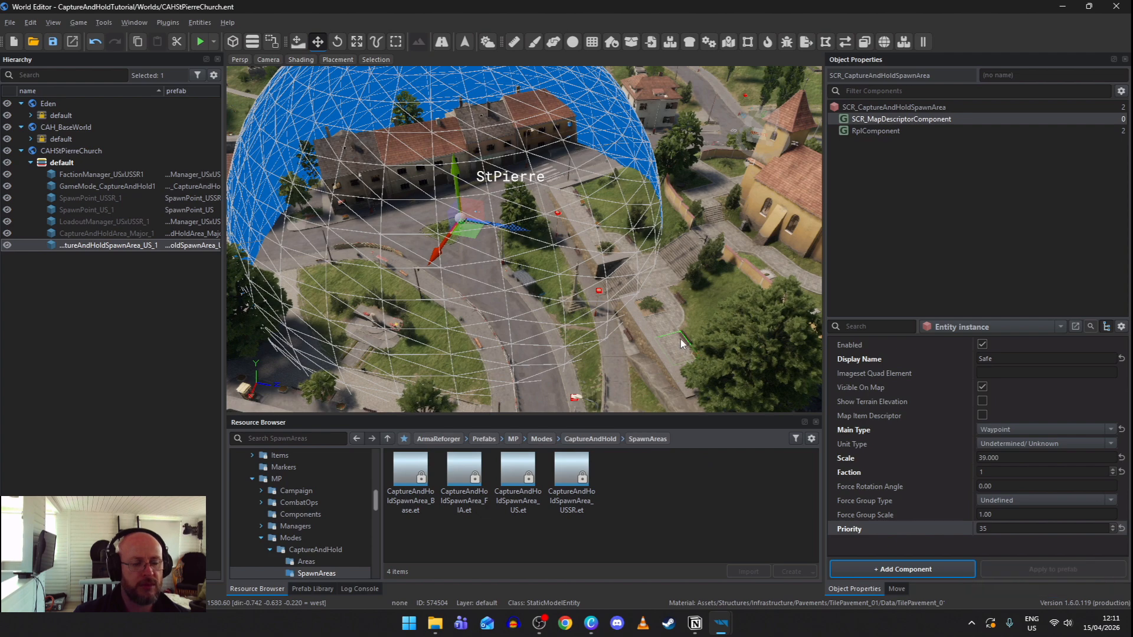
# Place two more GameMode_CaptureAndHold prefabs from the CaptureAndHold folder across the river from the StPierre spawn area.
pyautogui.moveTo(675, 313); pyautogui.dragTo(614, 301, button='right')
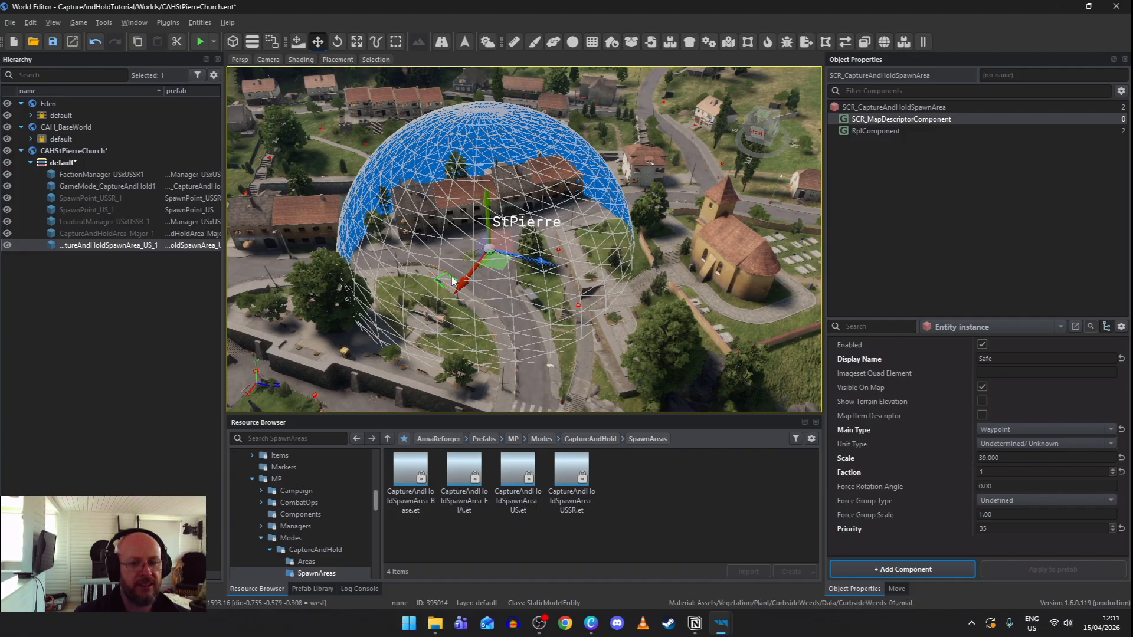
pyautogui.moveTo(655, 331); pyautogui.dragTo(756, 391, button='right')
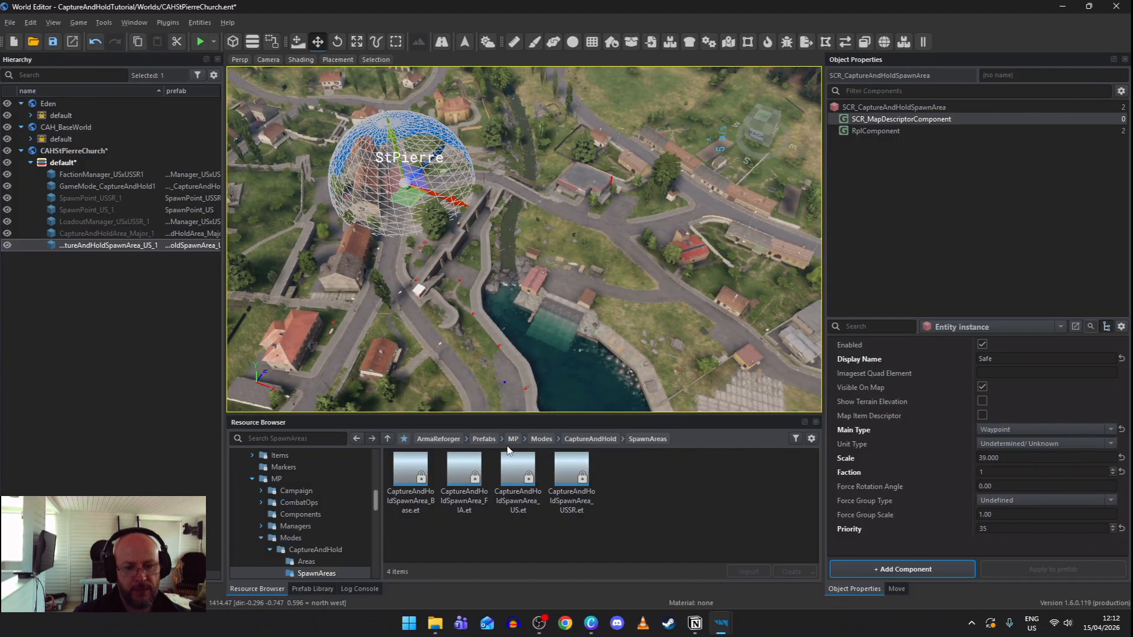
pyautogui.click(590, 440)
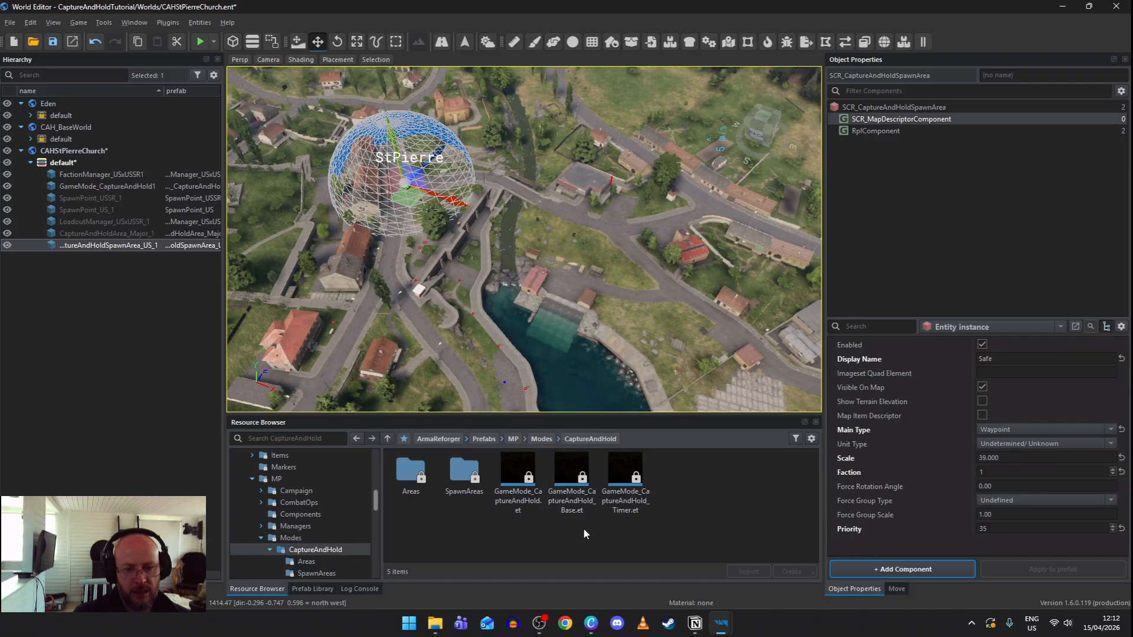
pyautogui.click(514, 494)
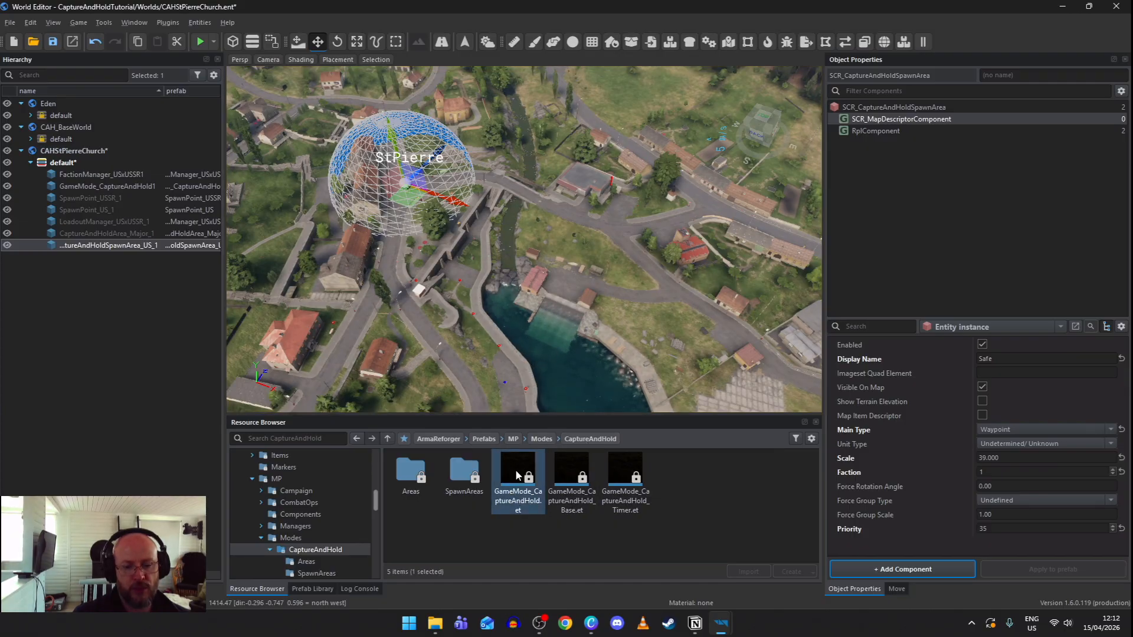
pyautogui.moveTo(515, 469); pyautogui.dragTo(706, 269)
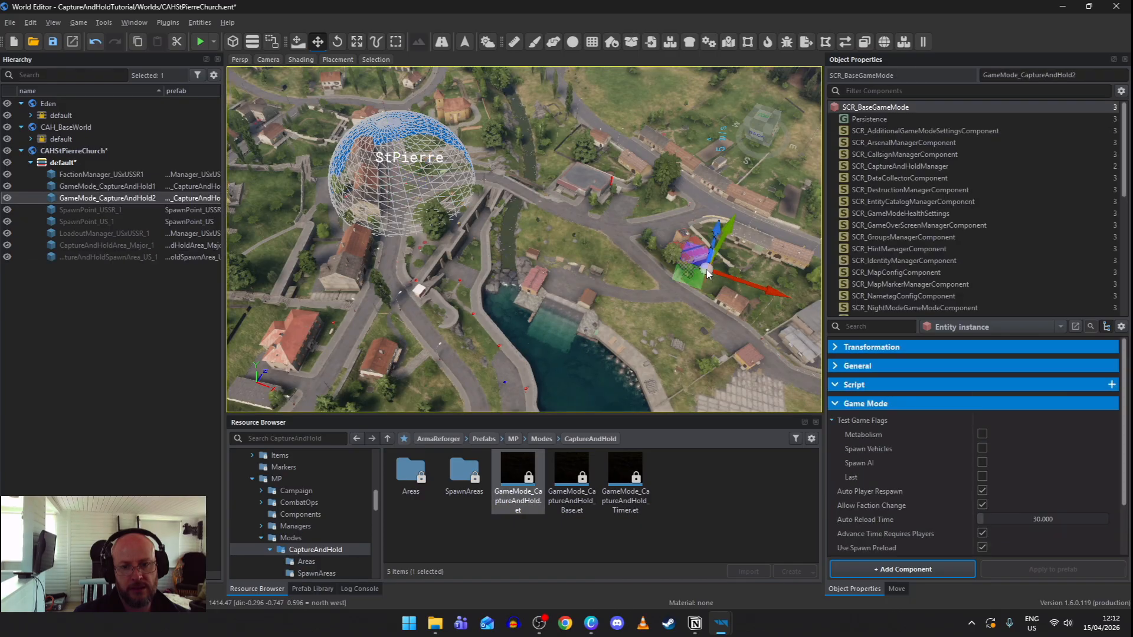
pyautogui.moveTo(465, 473); pyautogui.dragTo(605, 155)
# Place another GameMode_CaptureAndHold prefab among the warehouses beside the Harbour.
pyautogui.moveTo(618, 241); pyautogui.dragTo(548, 288, button='right')
pyautogui.moveTo(648, 366); pyautogui.dragTo(504, 236, button='right')
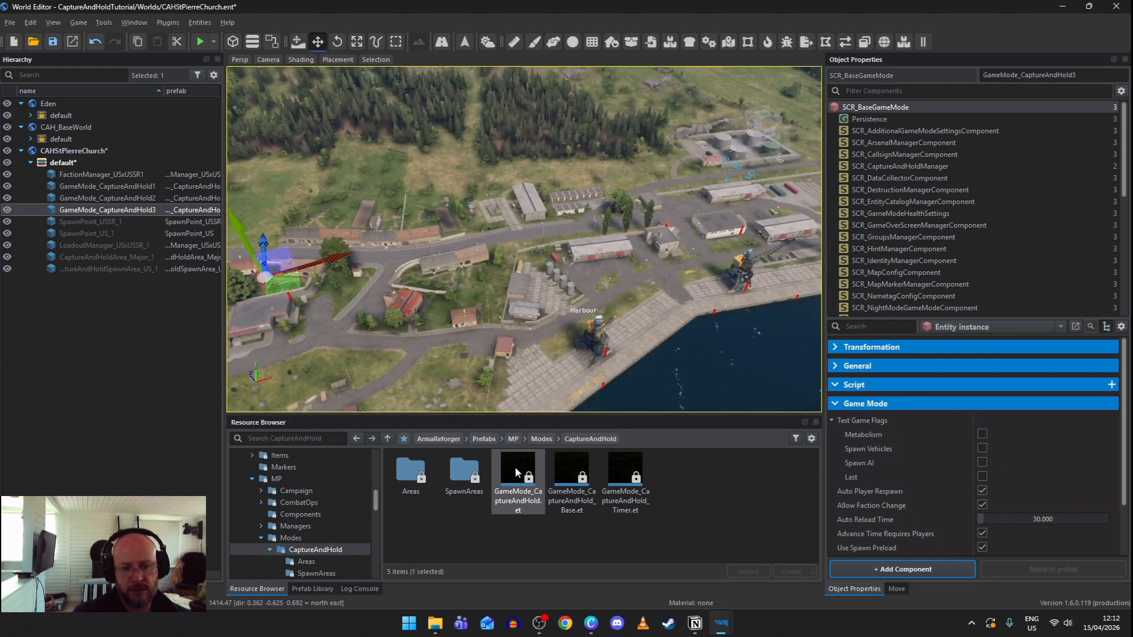
pyautogui.moveTo(515, 466); pyautogui.dragTo(587, 271)
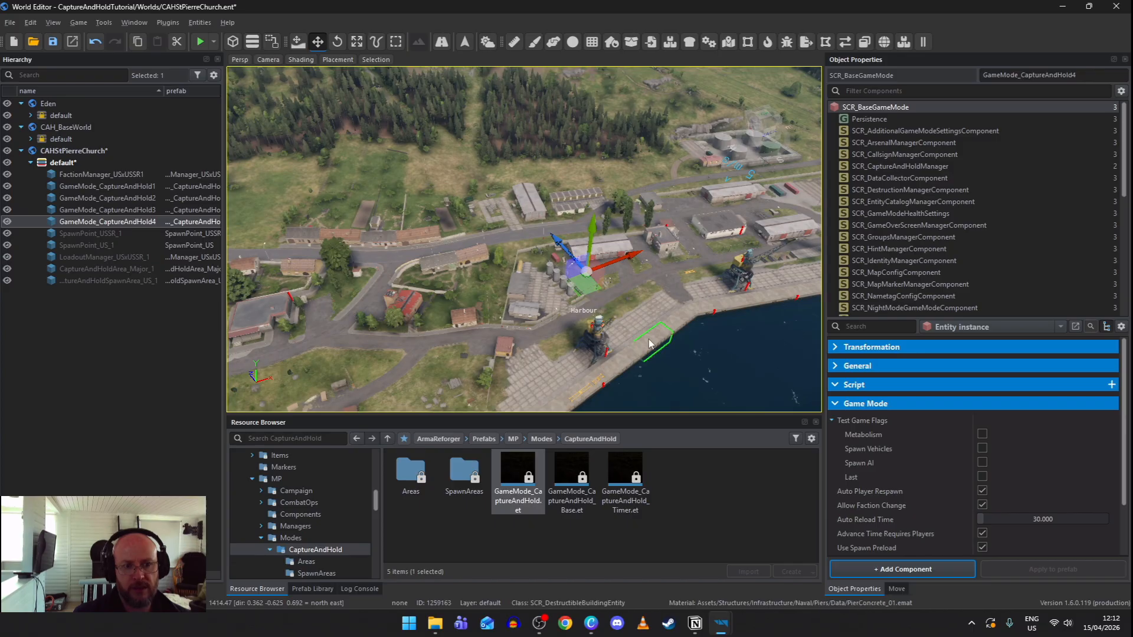
pyautogui.press('d')
pyautogui.moveTo(649, 344); pyautogui.dragTo(515, 346, button='right')
pyautogui.press('s')
pyautogui.press('a')
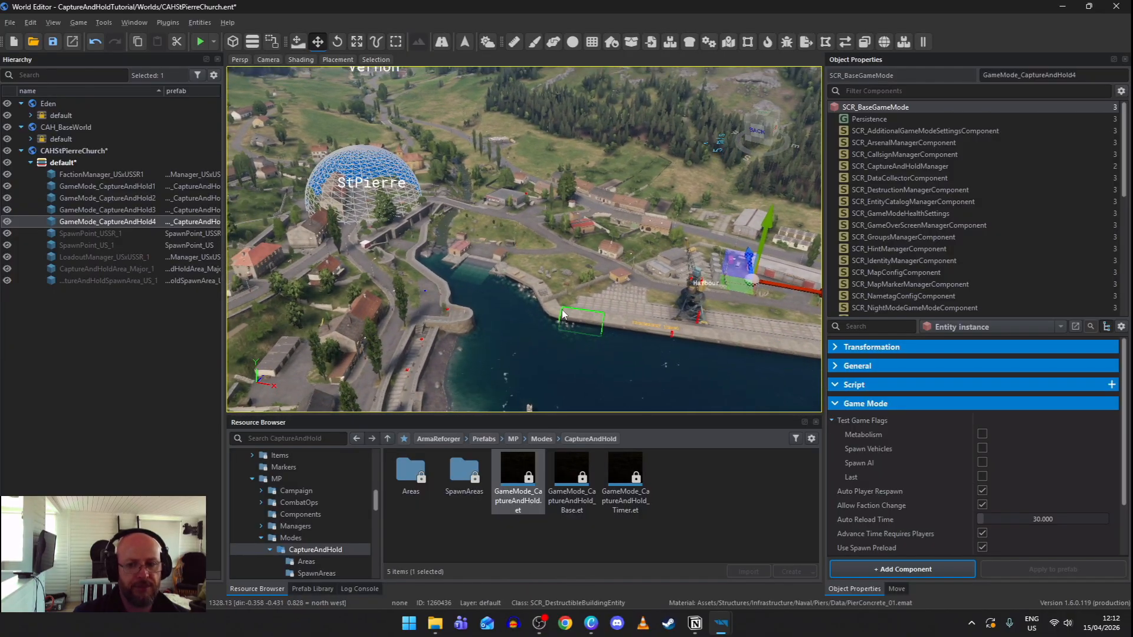